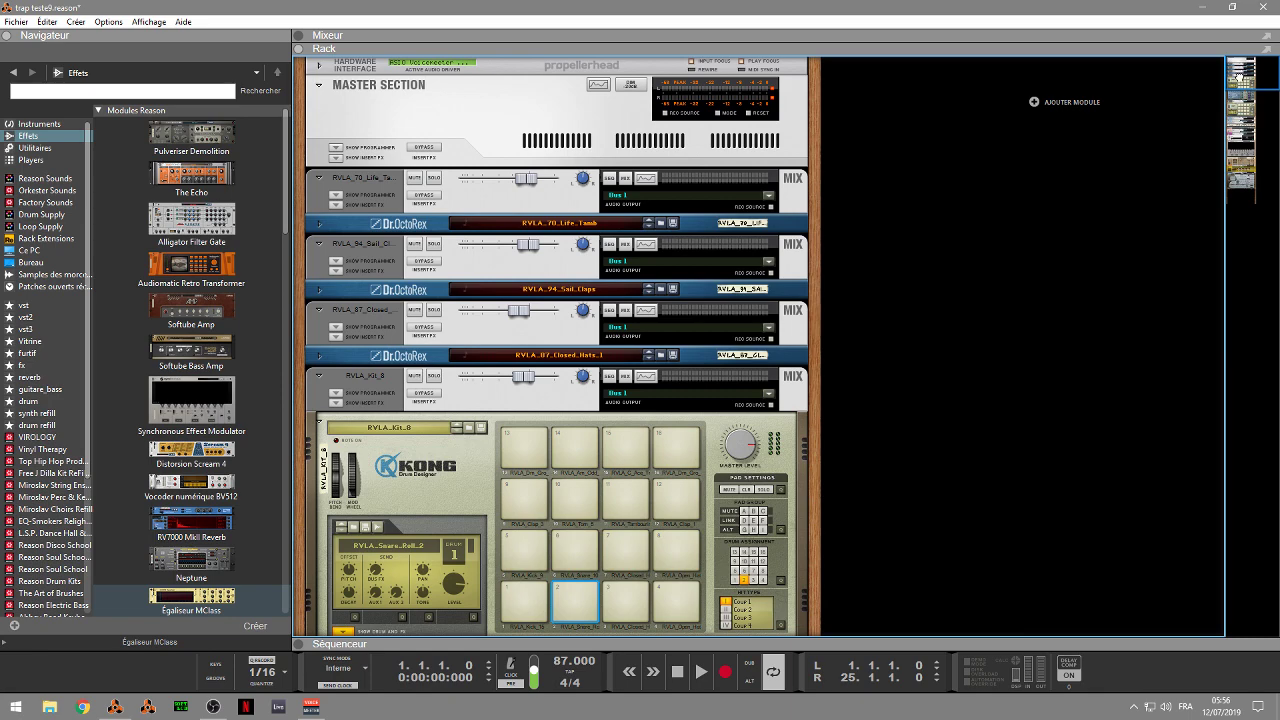
# Step: Unfold the RVLA_70_Life_Tamb Dr. OctoRex in the rack and hide the drum and FX section of the RVLA_Kit_8 Kong
pyautogui.click(750, 118)
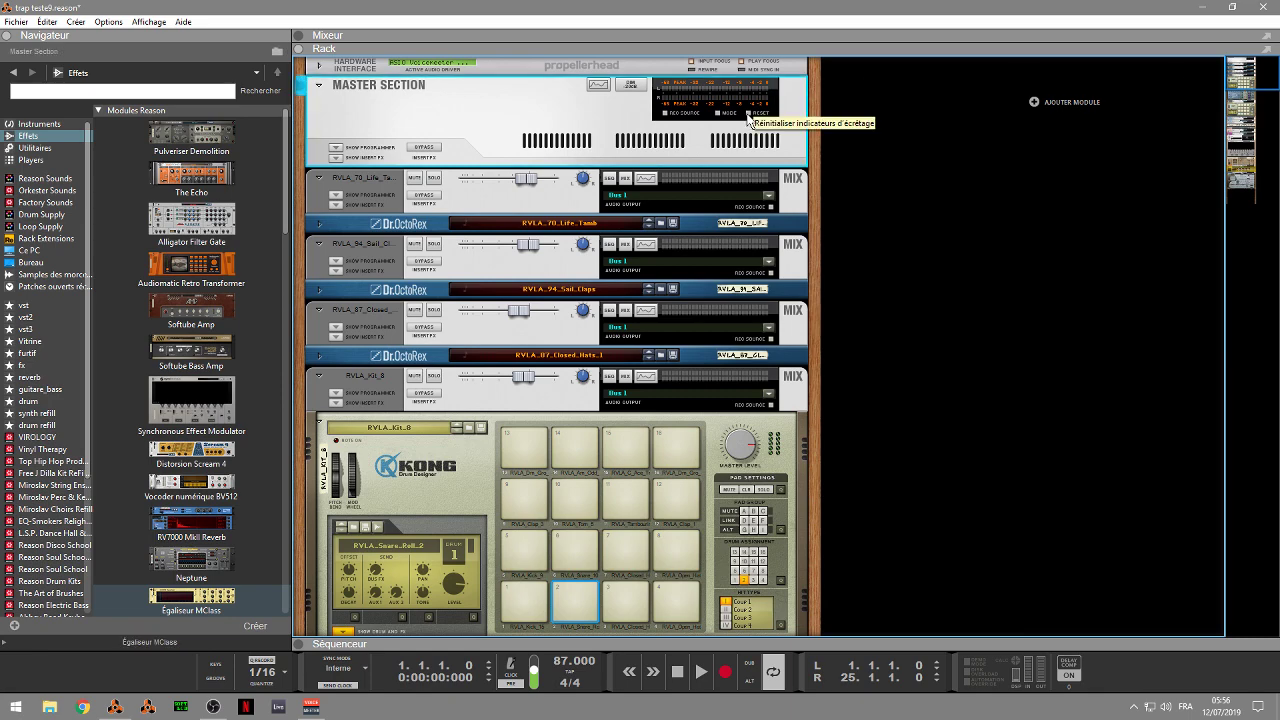
pyautogui.moveTo(1240, 75)
pyautogui.mouseDown()
pyautogui.moveTo(1248, 95)
pyautogui.moveTo(1254, 68)
pyautogui.mouseUp()
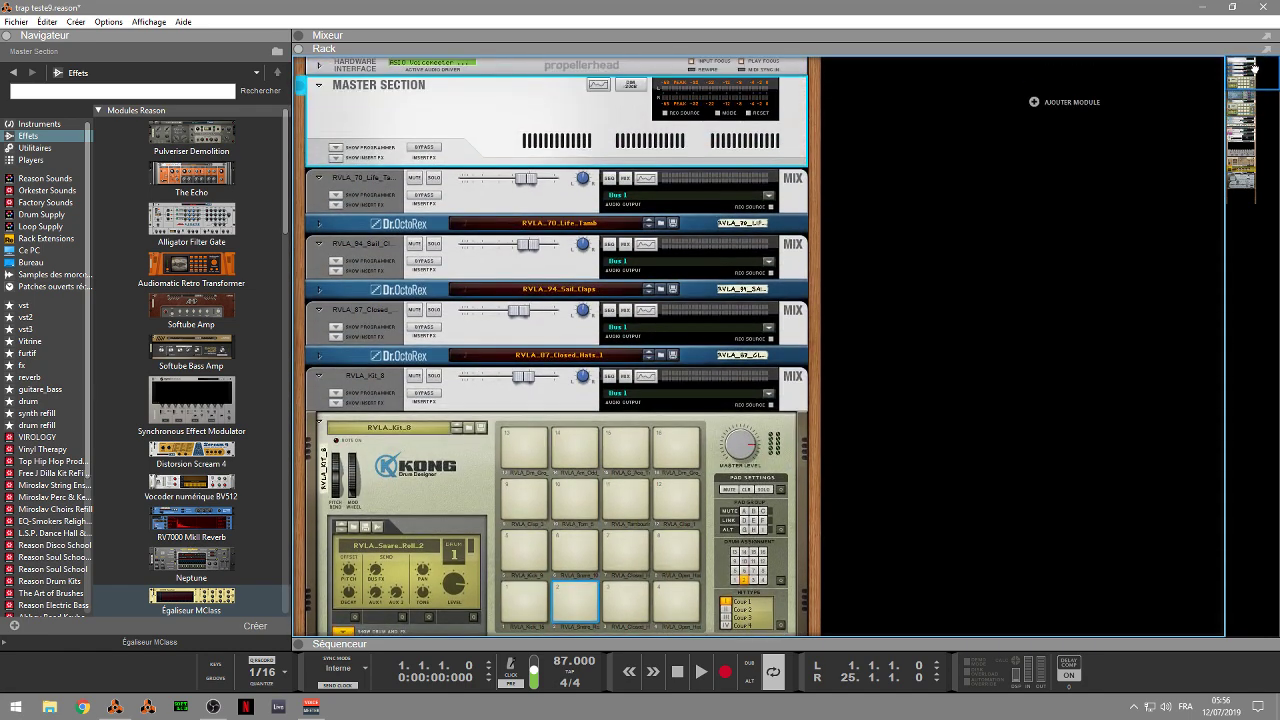
pyautogui.click(318, 223)
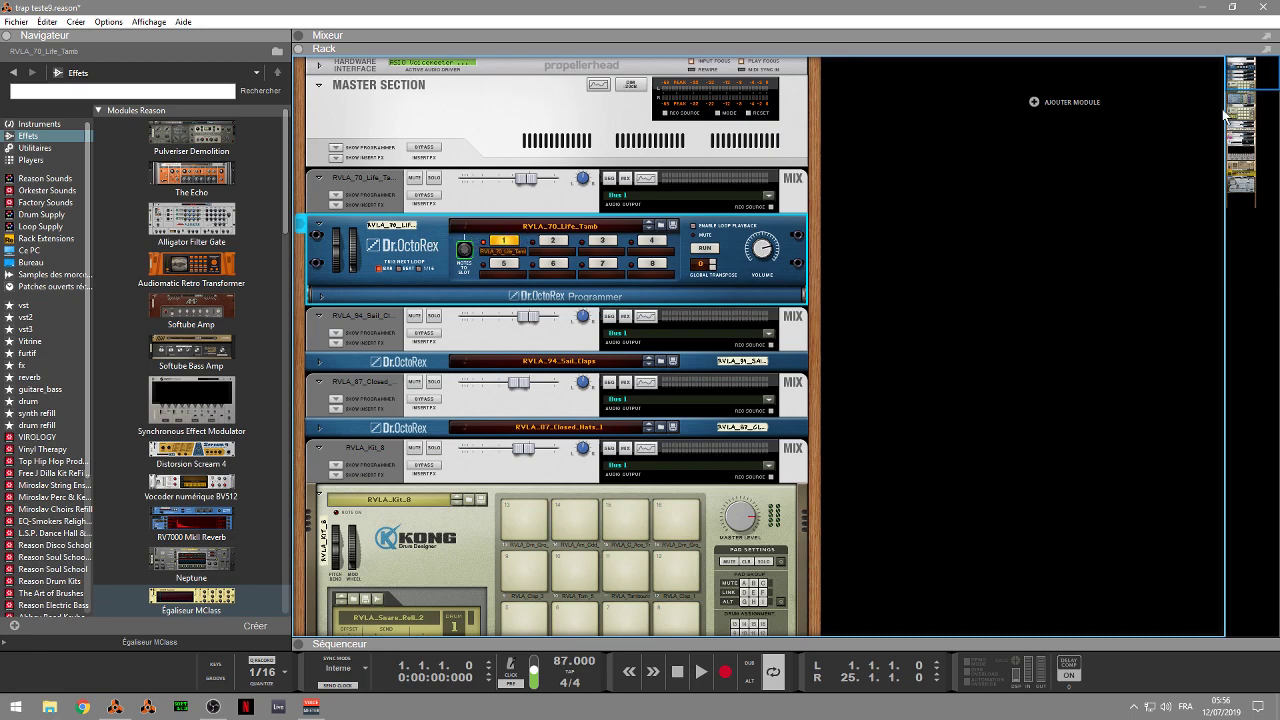
pyautogui.moveTo(1244, 73); pyautogui.dragTo(1240, 95)
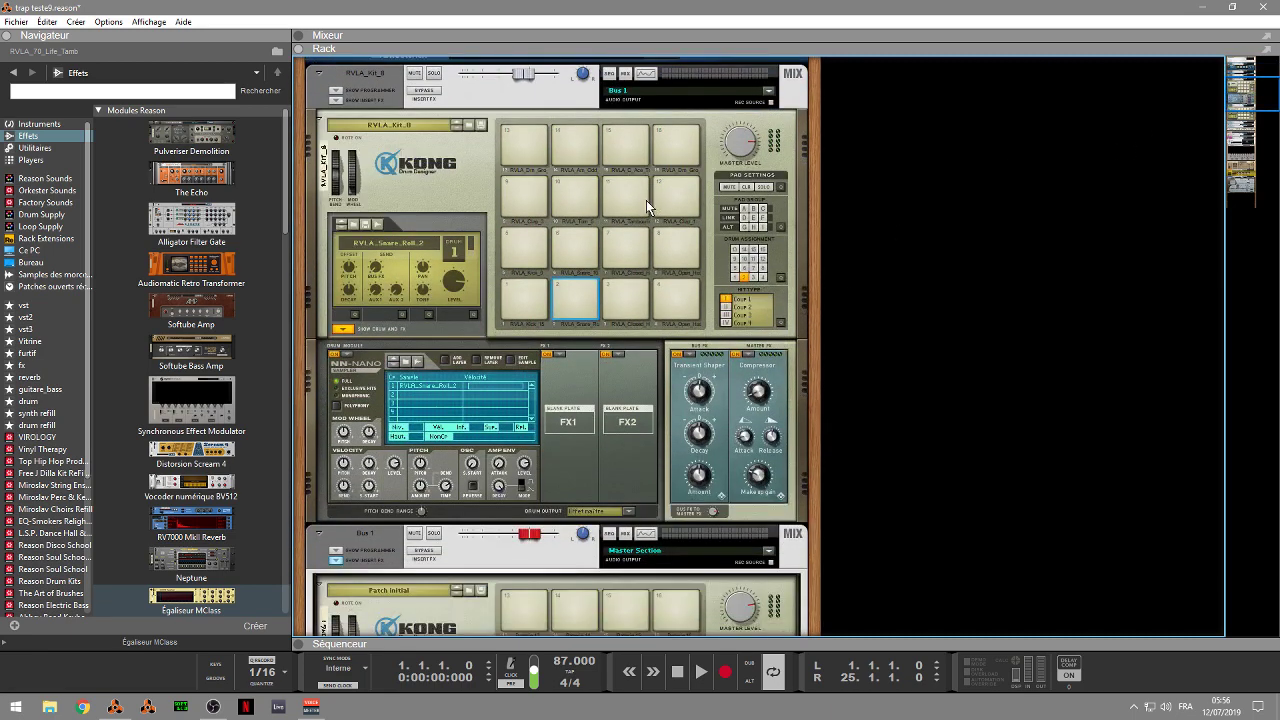
pyautogui.click(348, 328)
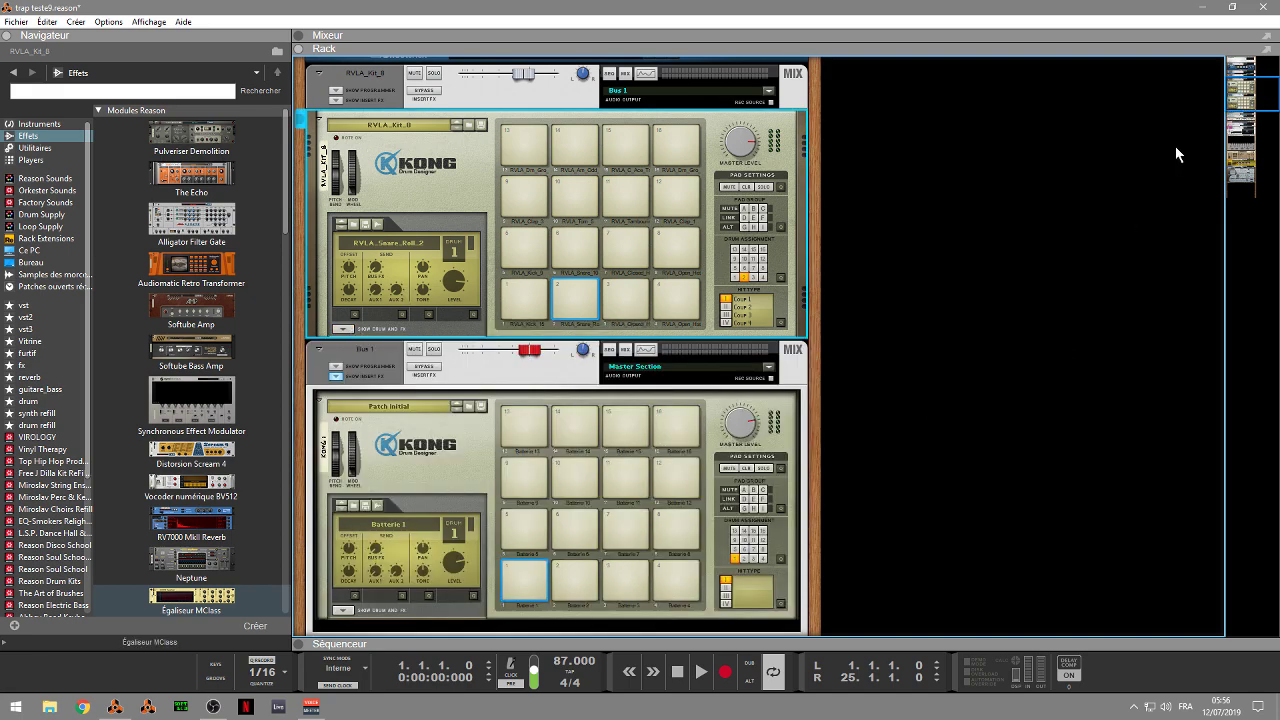
# Step: View the interface of the Castle Walls Arp Sektor instrument in the rack and close it
pyautogui.moveTo(1246, 100); pyautogui.dragTo(1246, 122)
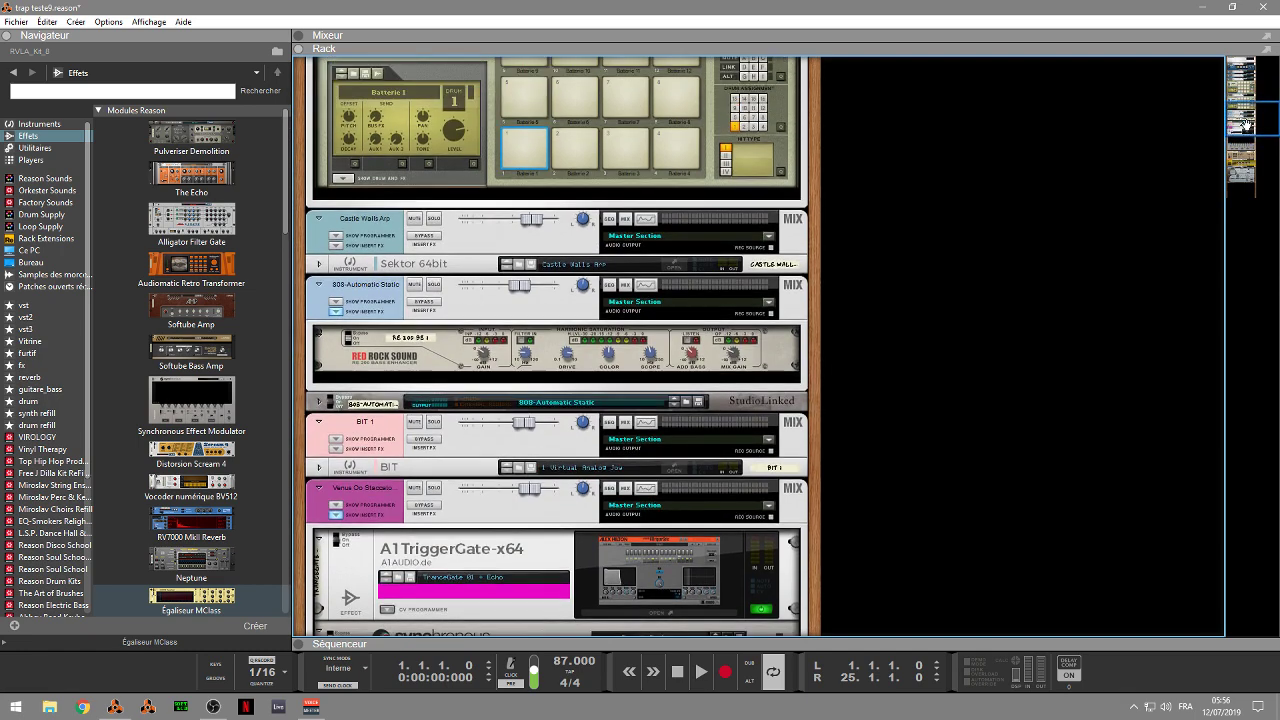
pyautogui.click(684, 264)
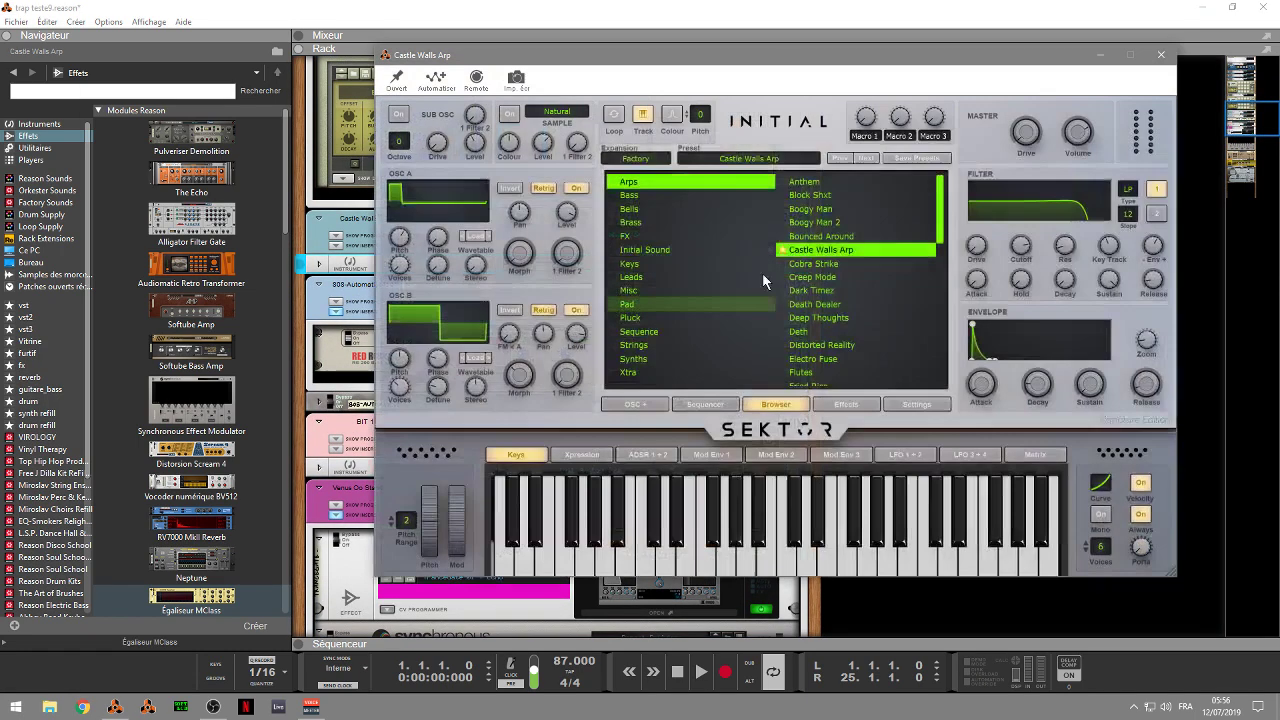
pyautogui.click(1161, 56)
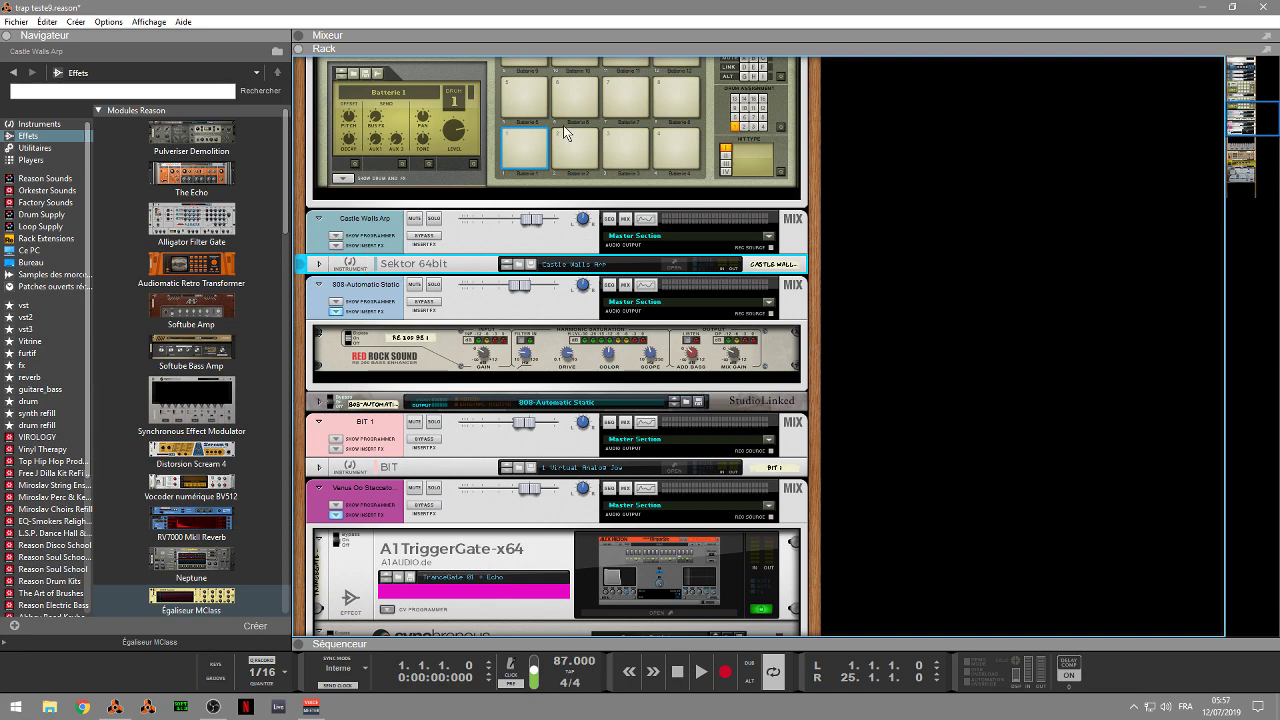
# Step: Show the mixer and look through the channel strips from Venus Go Staccato and BIT 1 to Castle Walls Arp and Bus 1
pyautogui.click(339, 42)
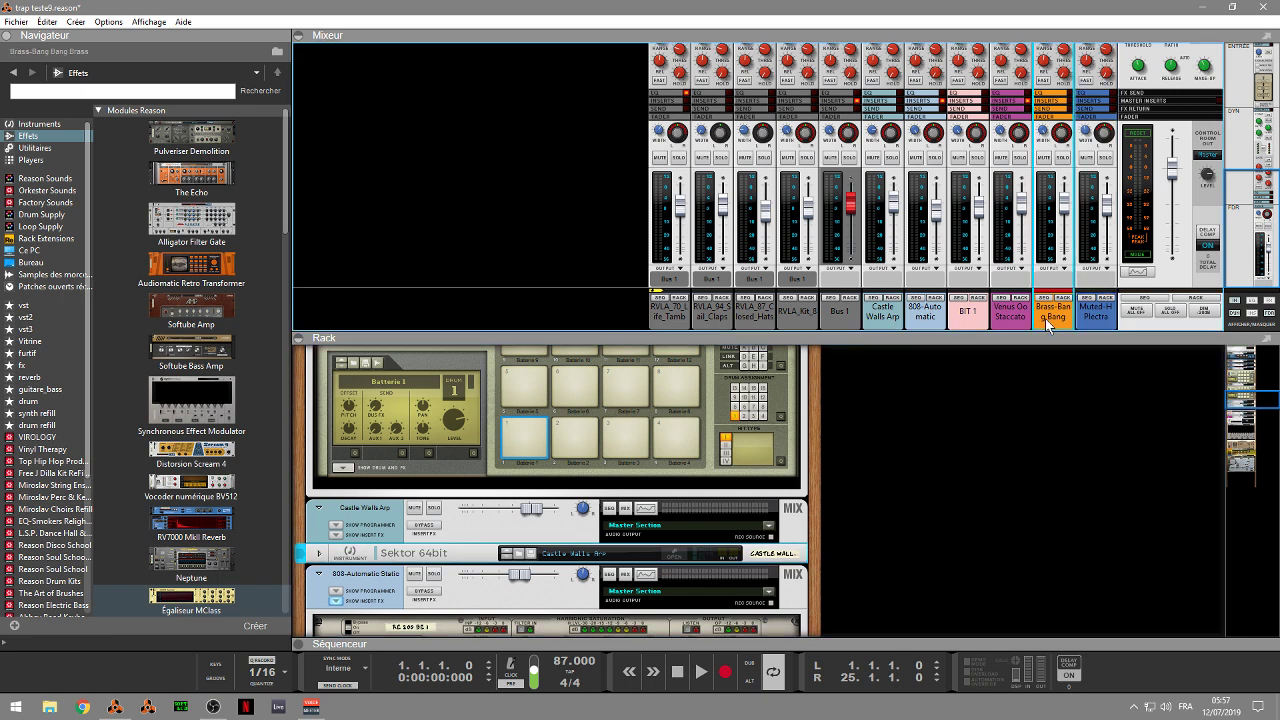
pyautogui.click(1010, 312)
pyautogui.click(975, 328)
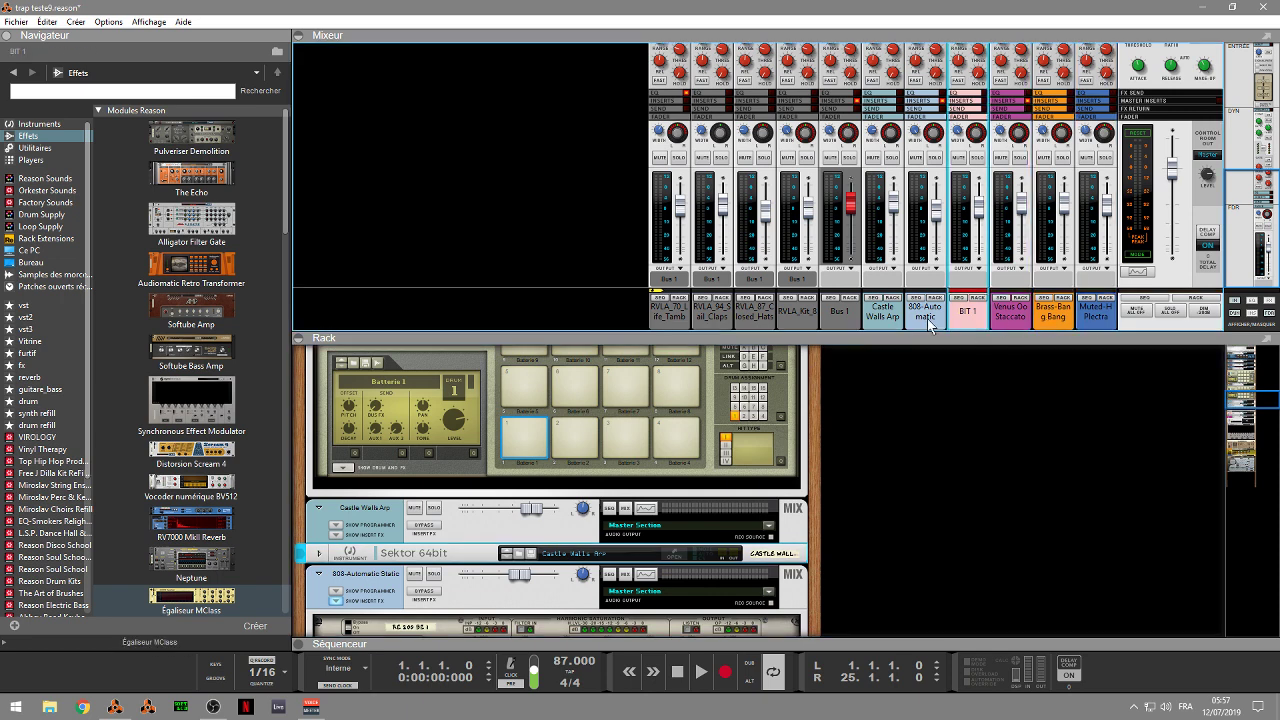
pyautogui.click(872, 320)
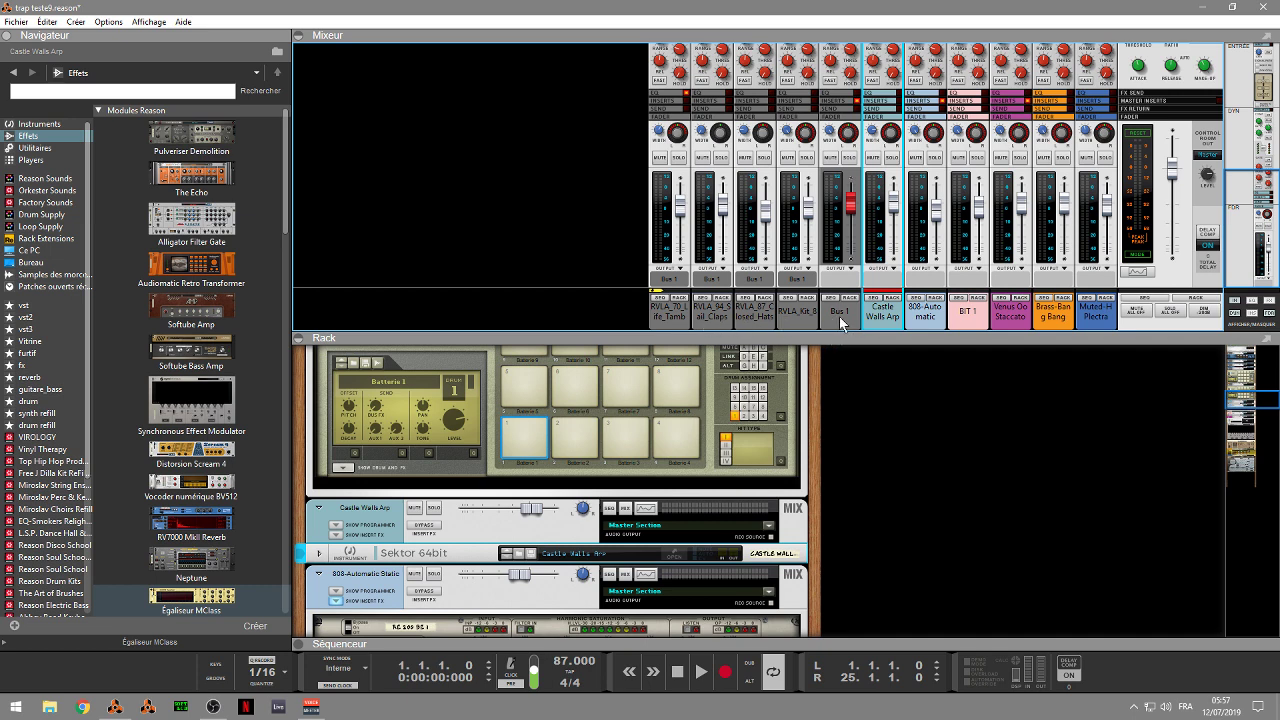
pyautogui.click(839, 316)
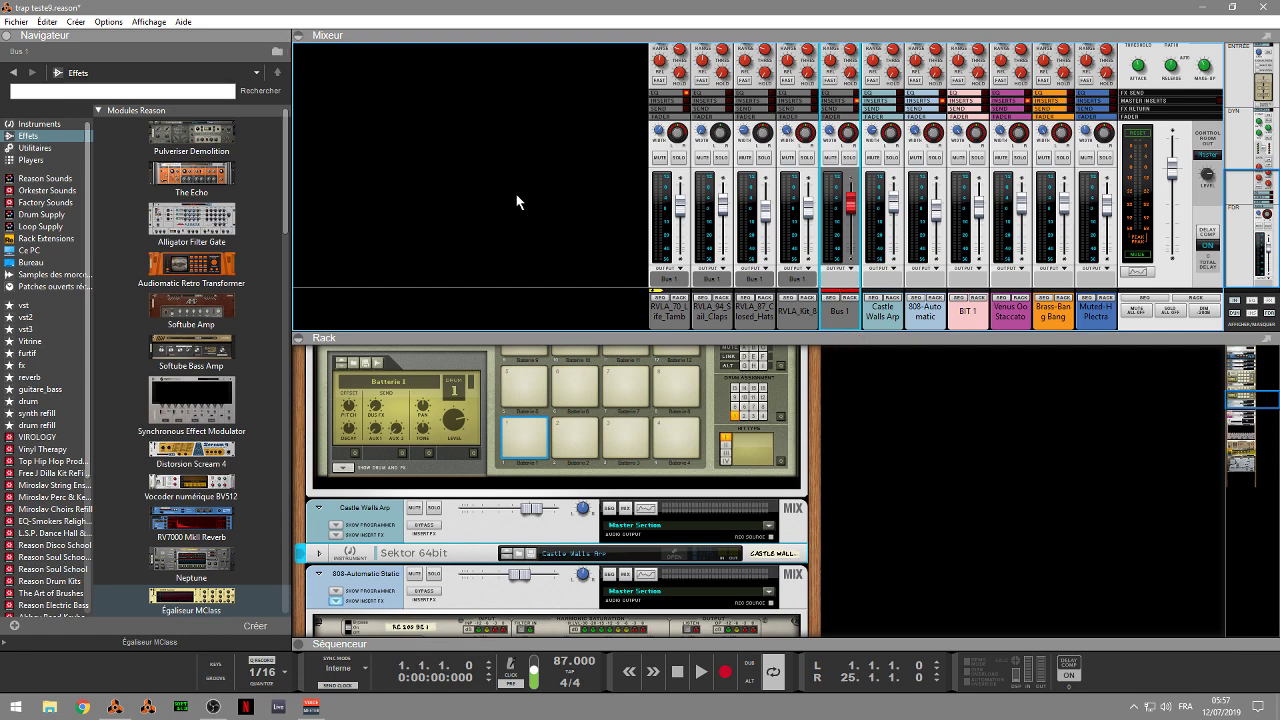
# Step: Show the insert effects area of the Castle Walls Arp mix channel in the rack
pyautogui.click(478, 525)
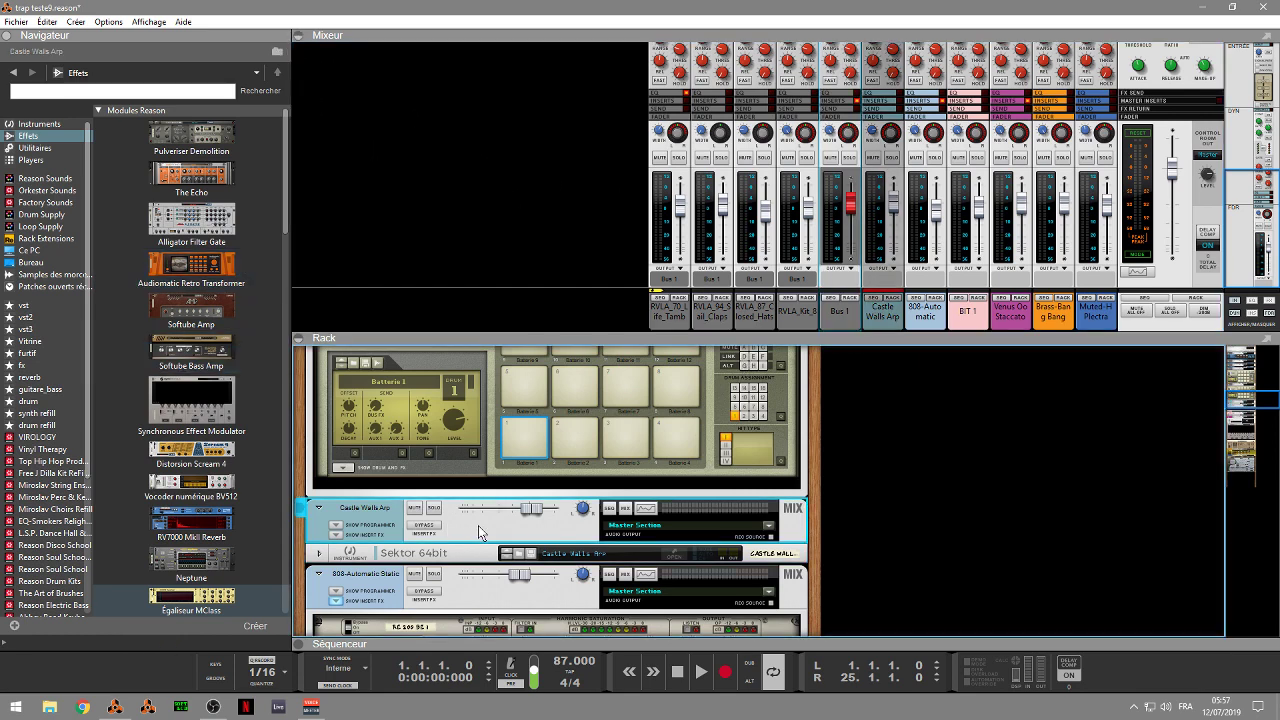
pyautogui.click(336, 535)
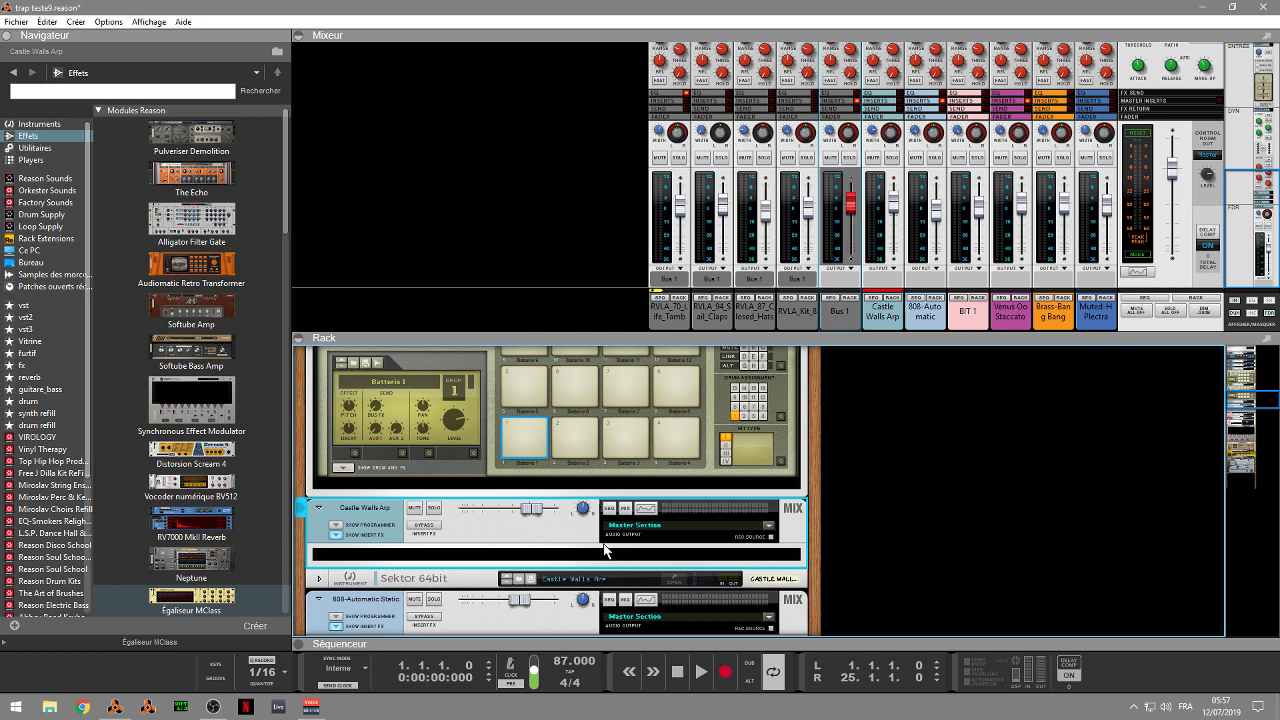
pyautogui.moveTo(1243, 403); pyautogui.dragTo(1237, 355)
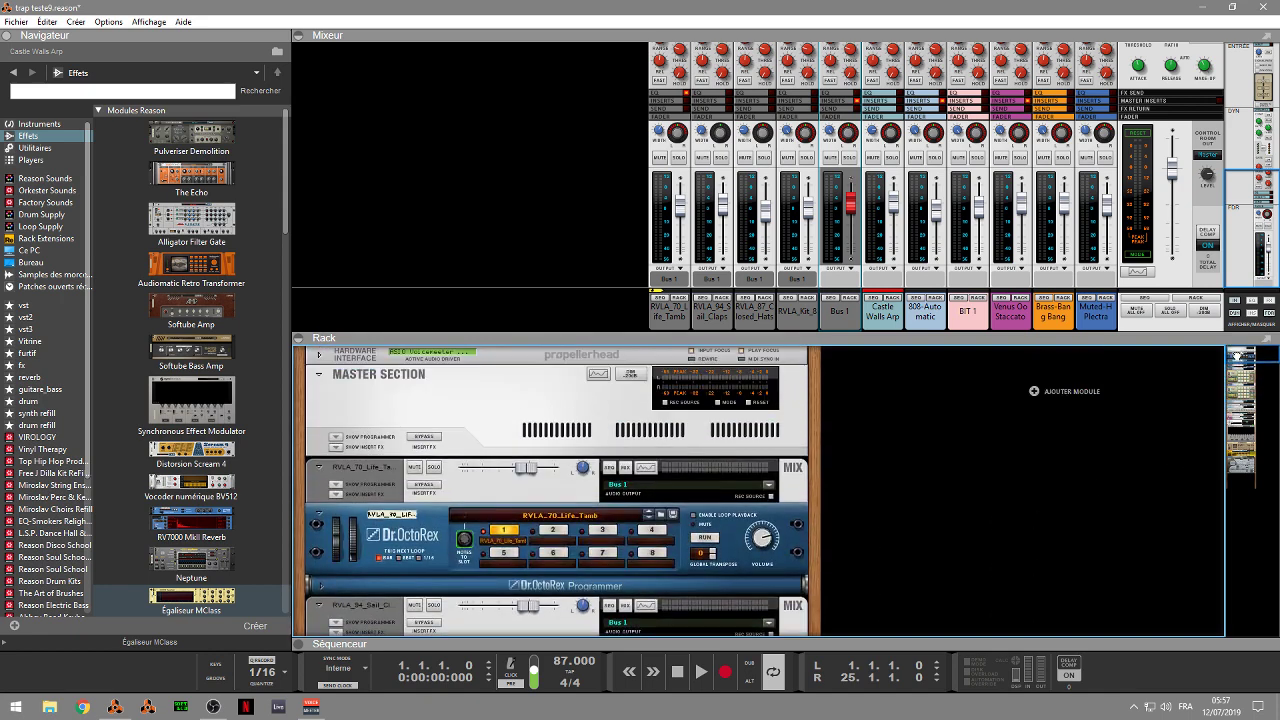
# Step: Create a new document, show its mixer and maximize its window
pyautogui.click(16, 21)
pyautogui.click(374, 162)
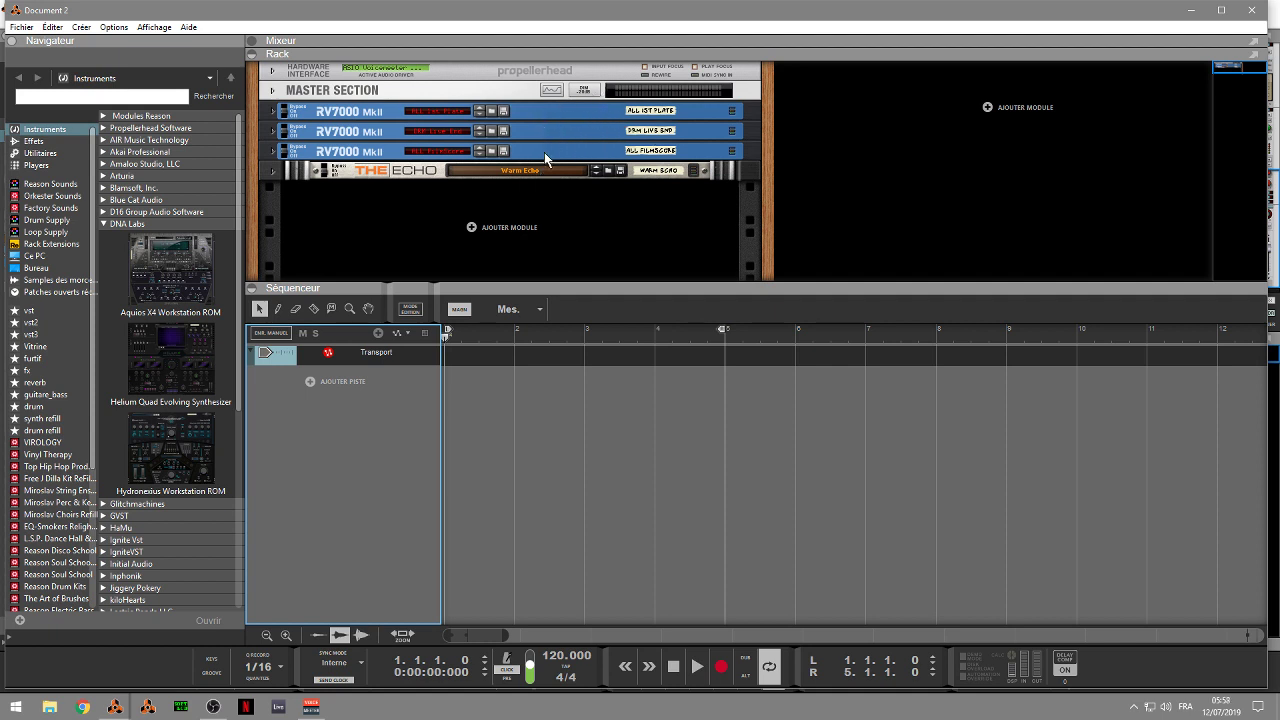
pyautogui.click(253, 41)
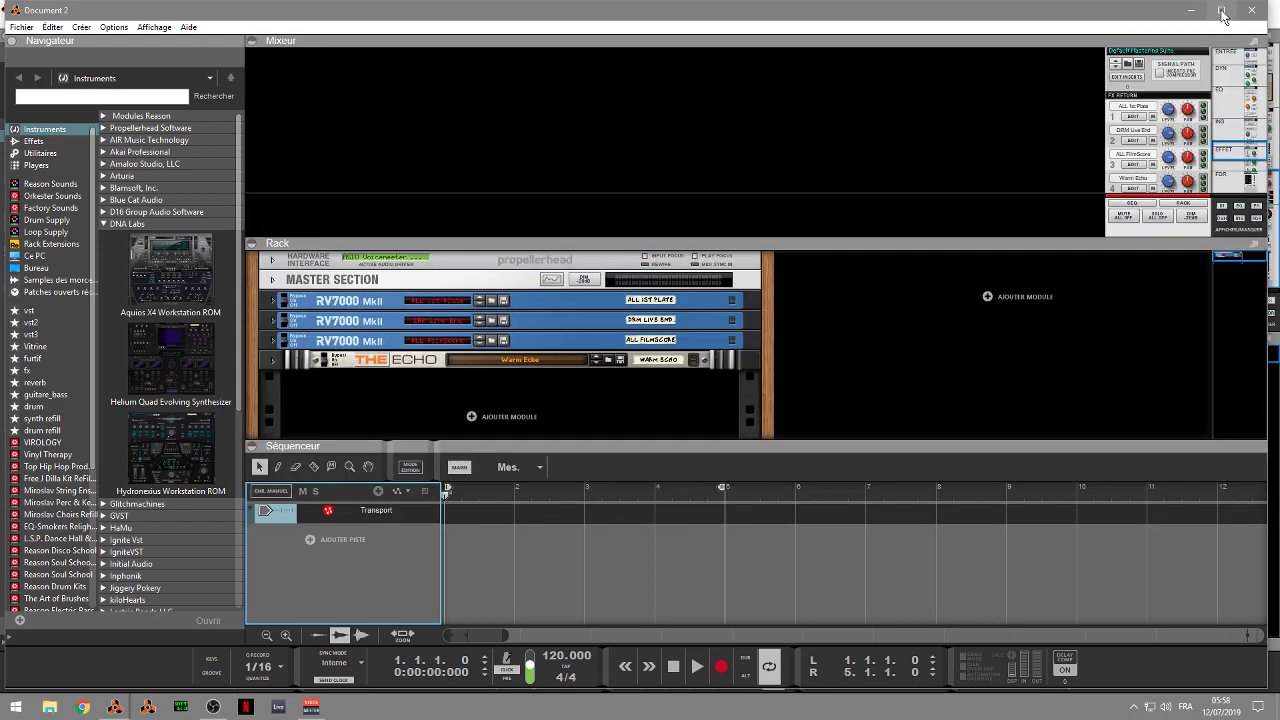
pyautogui.click(1221, 10)
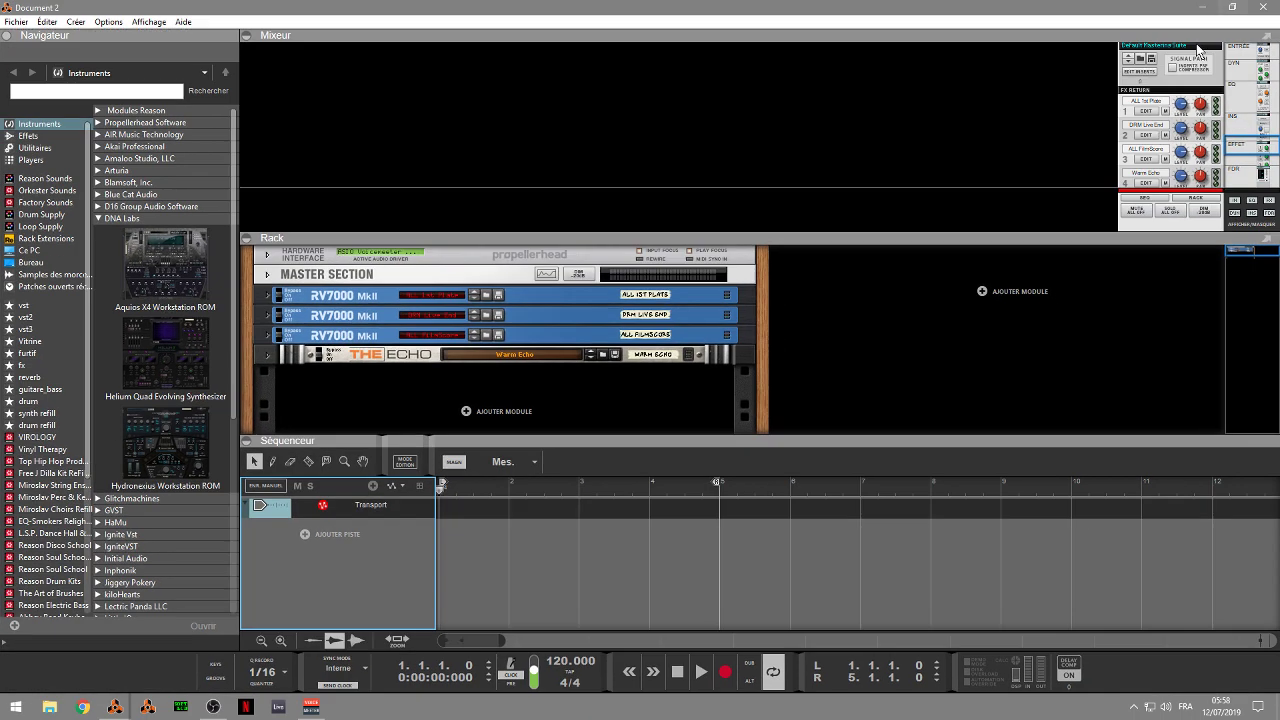
# Step: Expand the mixer by hiding the rack and sequencer, and hide the mixer's inserts section while keeping the send effects shown
pyautogui.click(251, 239)
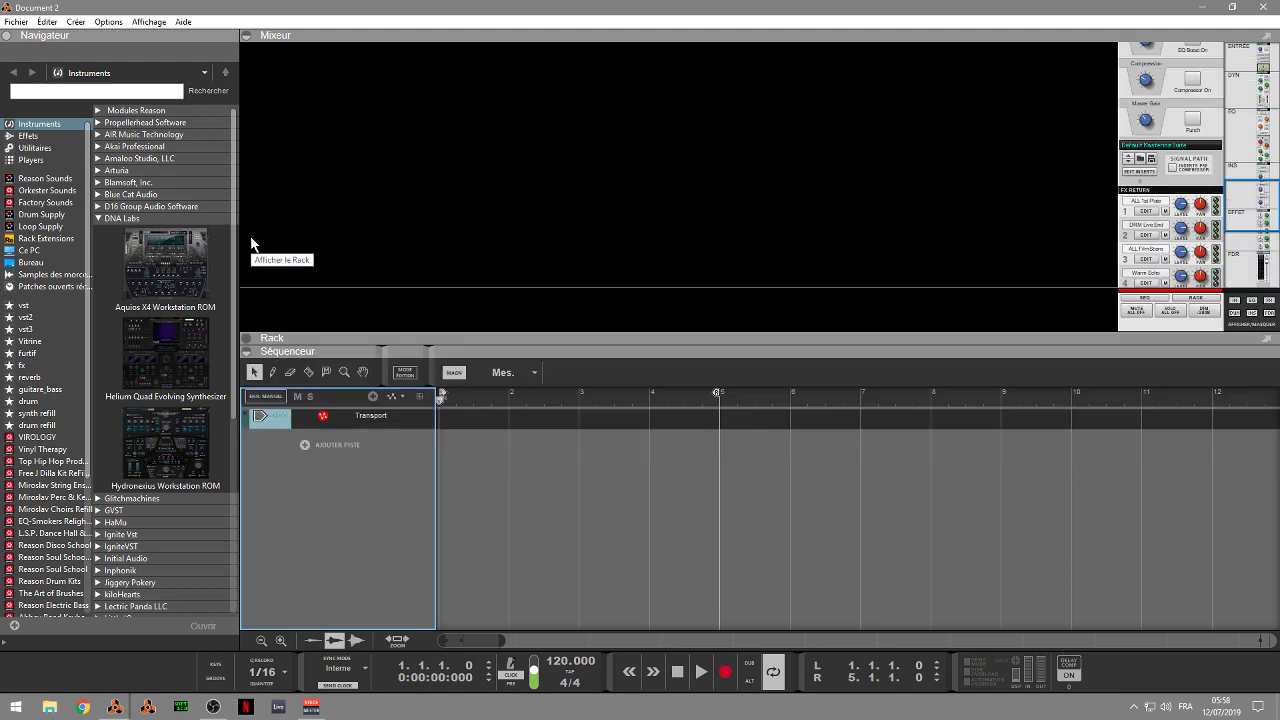
pyautogui.click(246, 354)
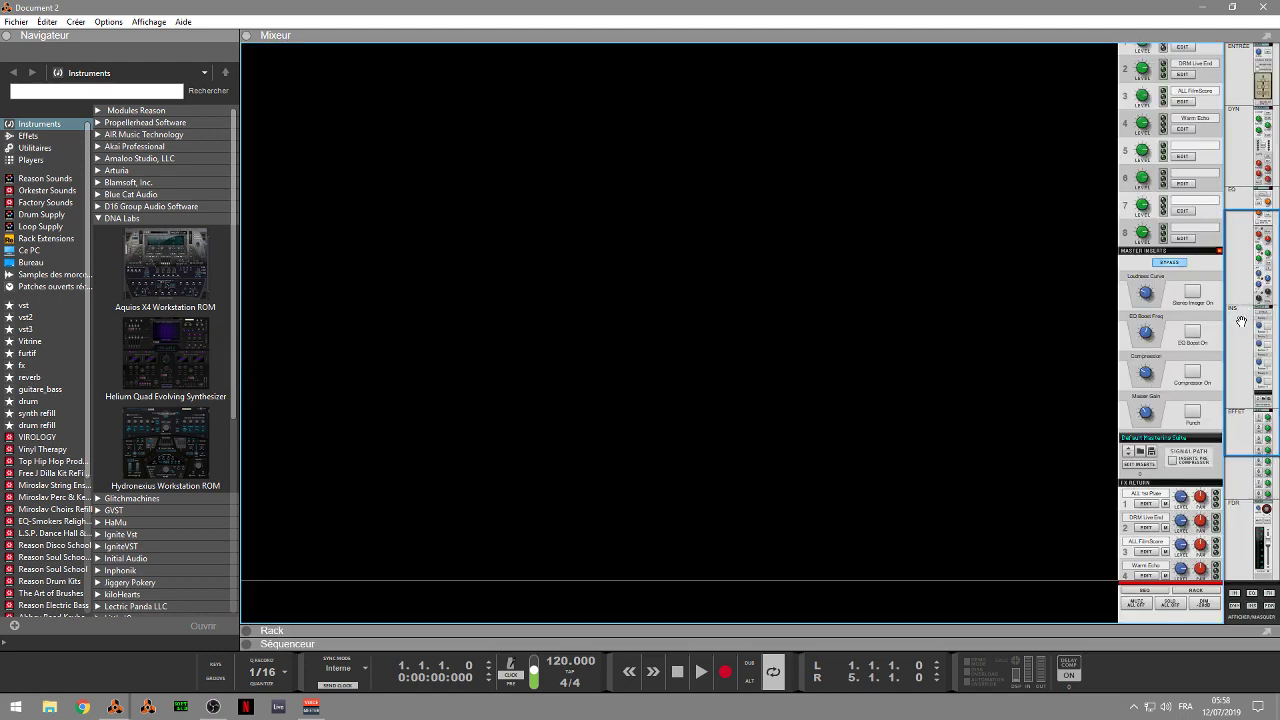
pyautogui.click(1252, 608)
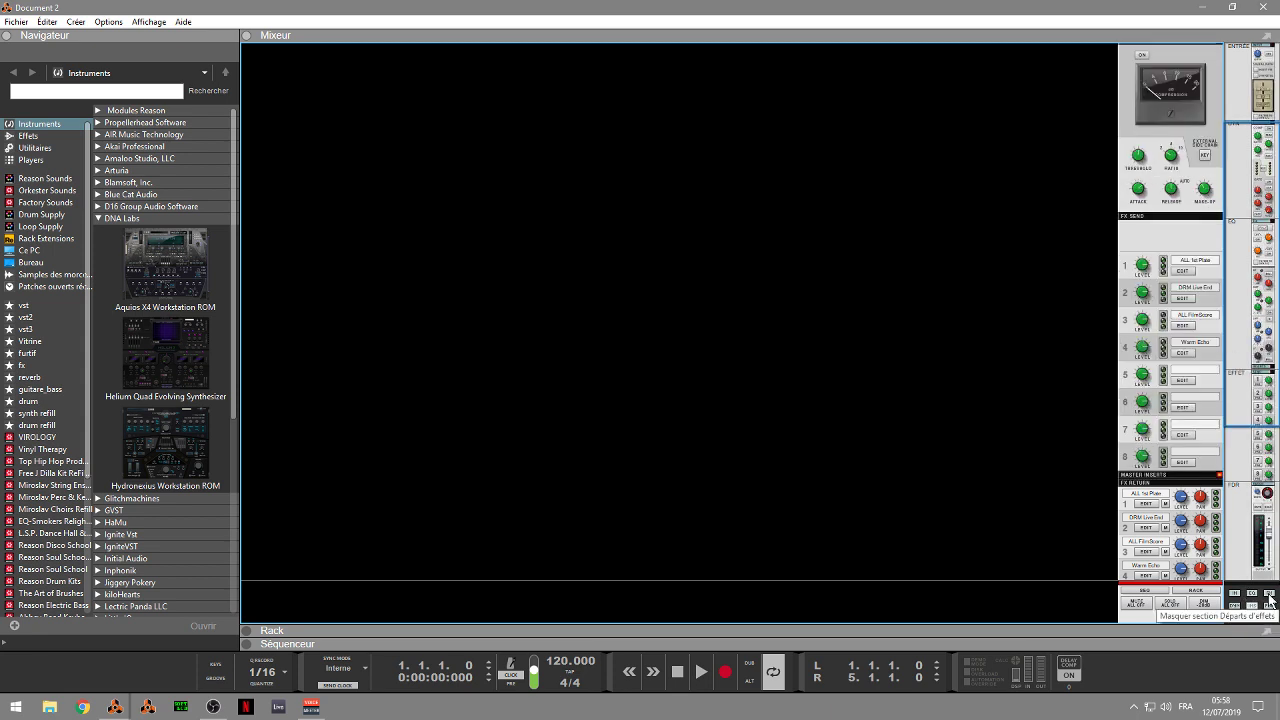
pyautogui.click(1269, 598)
pyautogui.click(1269, 598)
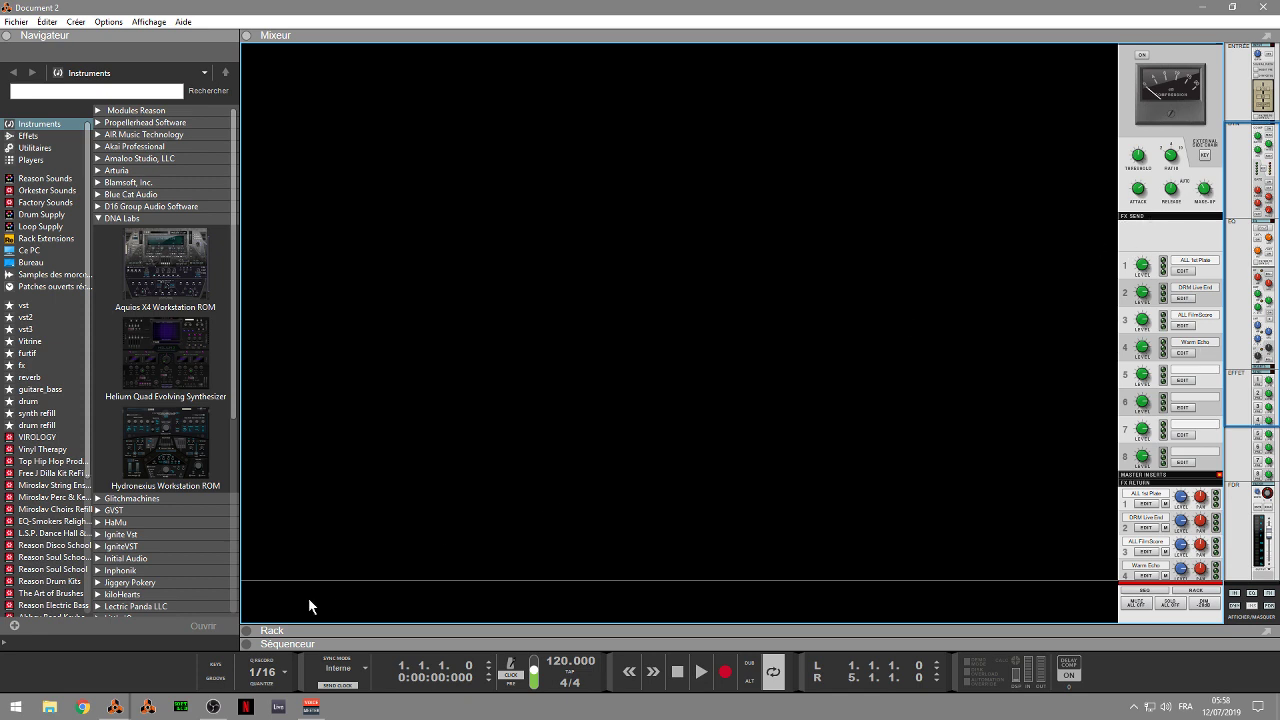
# Step: Inspect the Master Section's insert effects and the send effects in the new document's rack, and close that document
pyautogui.click(246, 631)
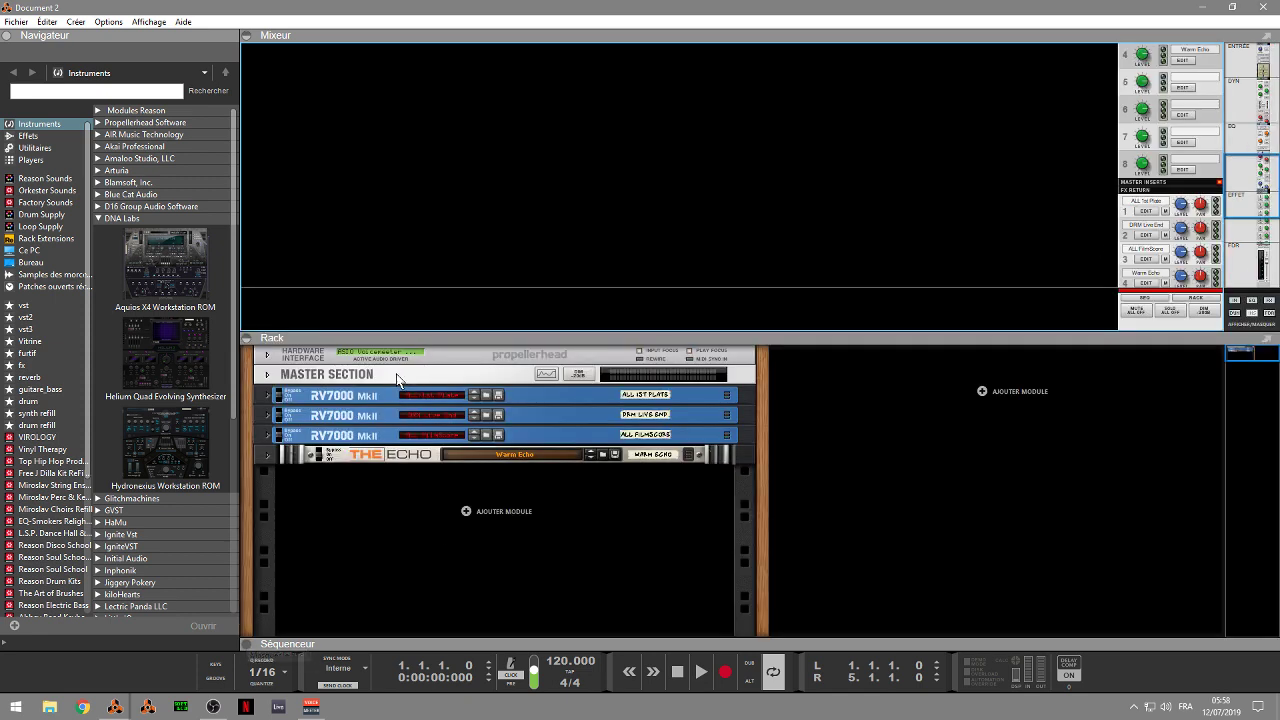
pyautogui.click(267, 374)
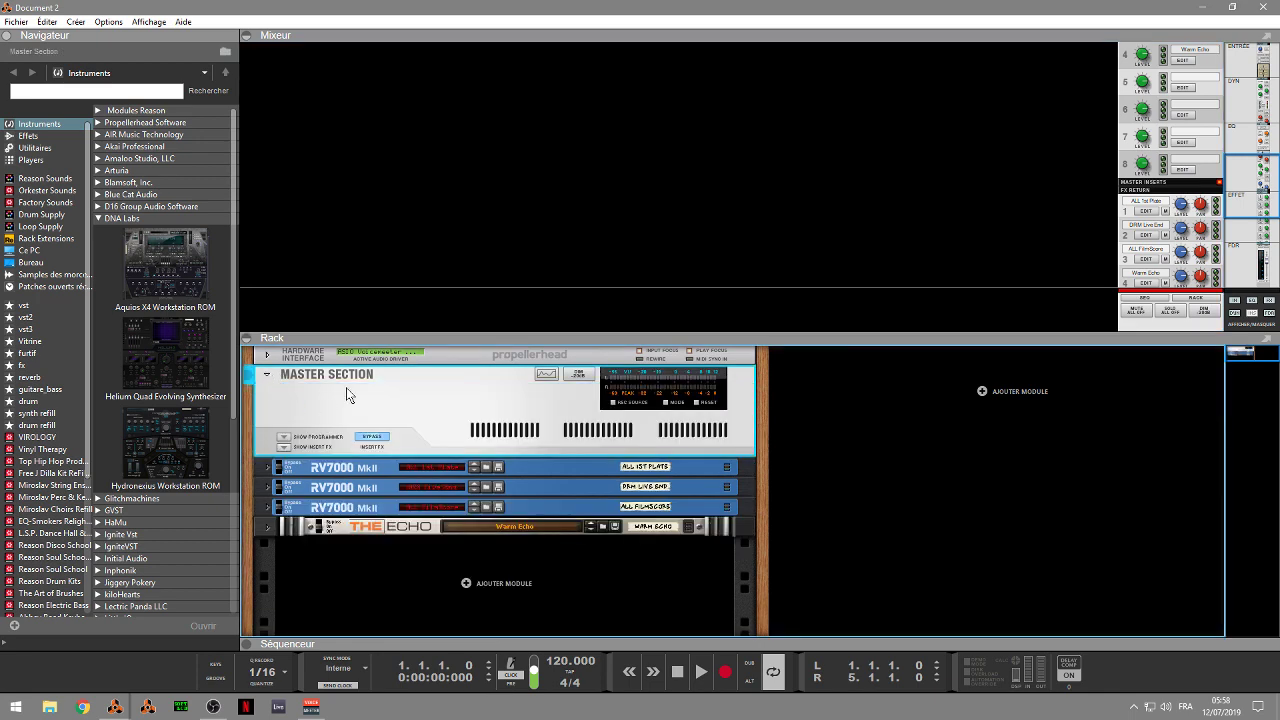
pyautogui.click(284, 447)
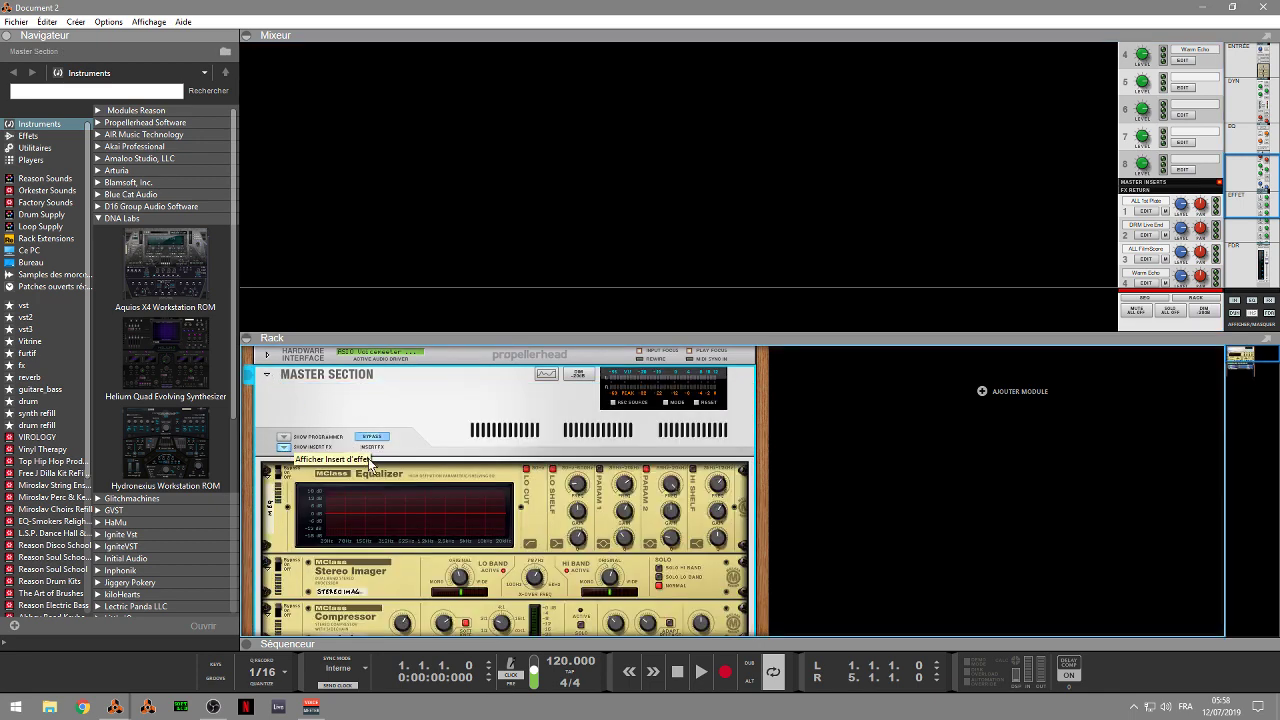
pyautogui.scroll(-3, 660, 380)
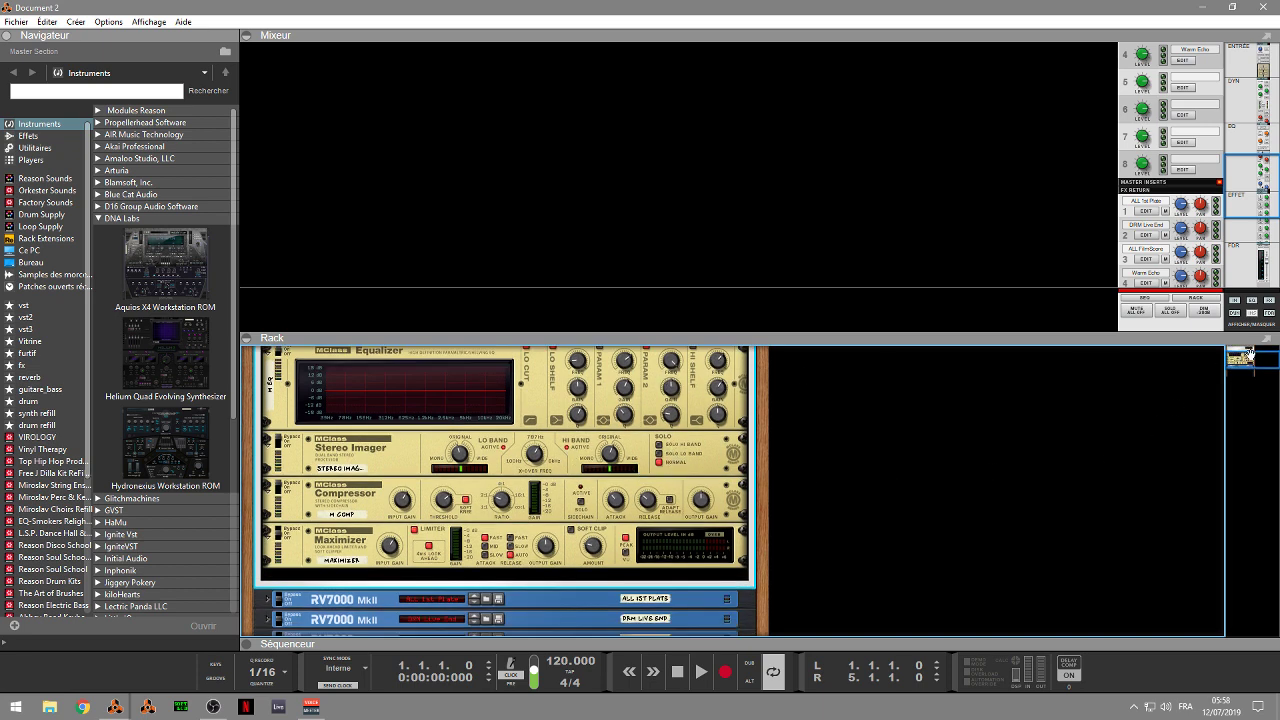
pyautogui.moveTo(1244, 356); pyautogui.dragTo(1248, 366)
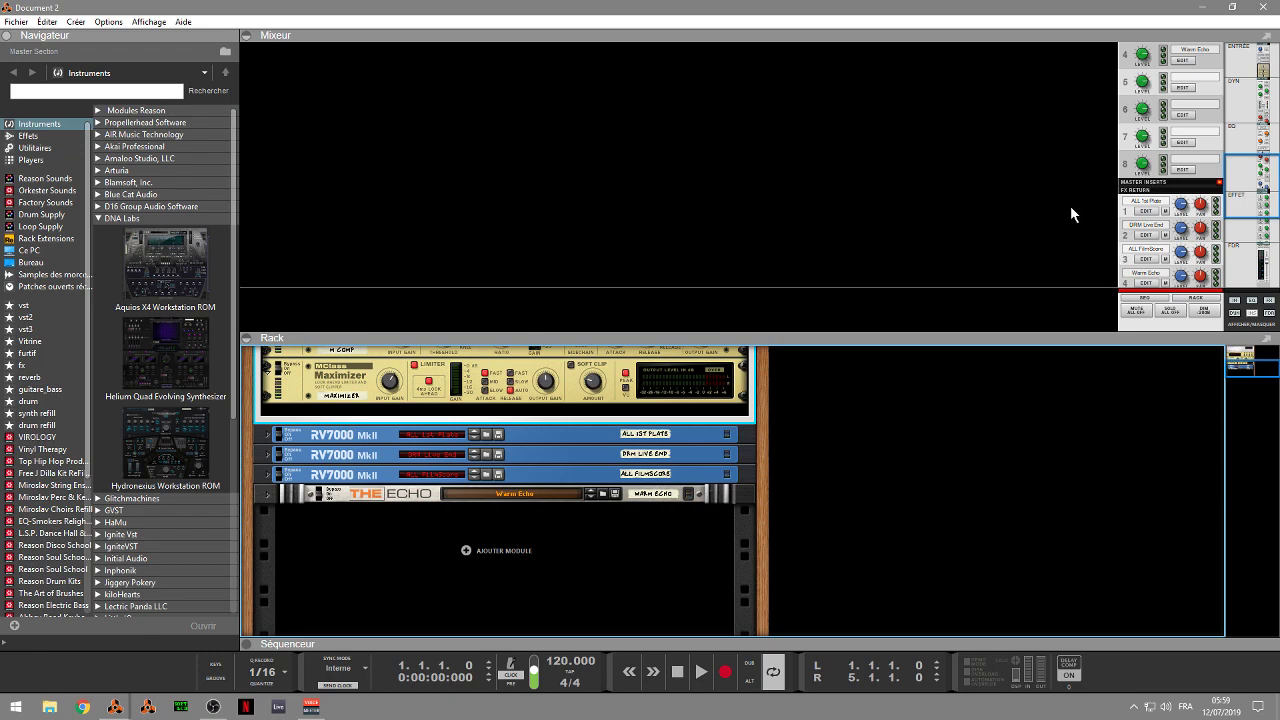
pyautogui.click(1263, 7)
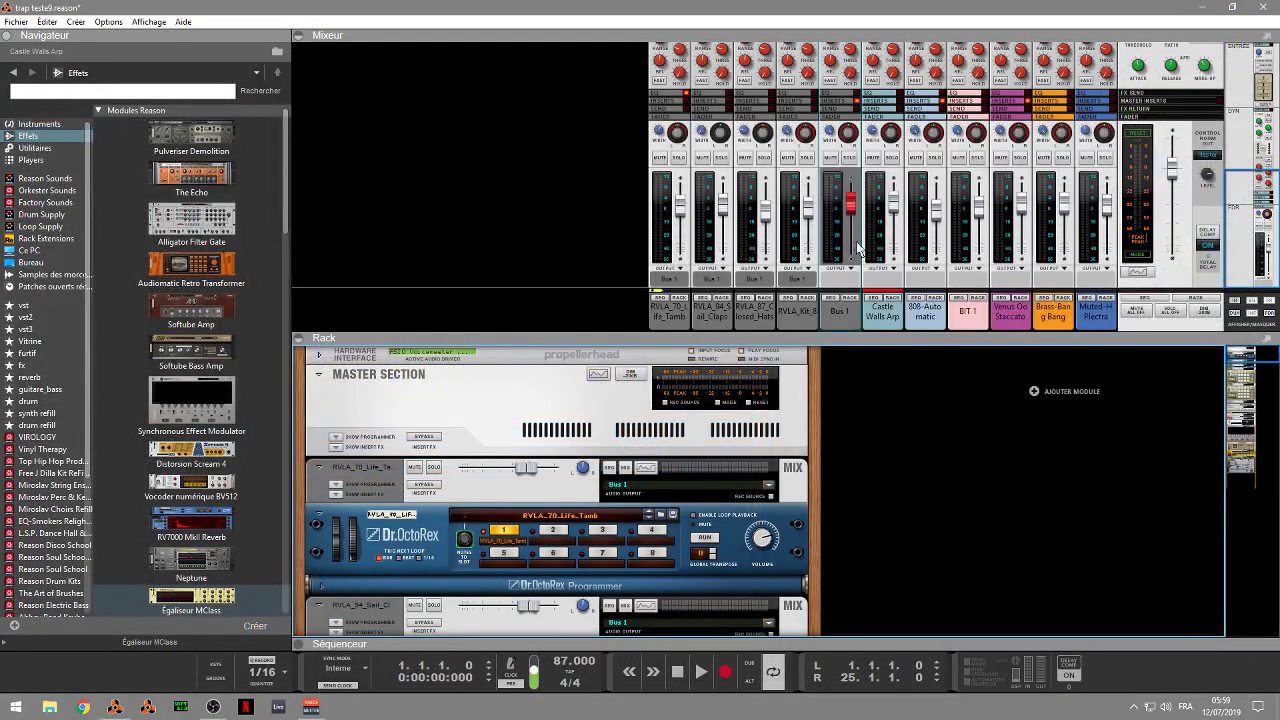
# Step: Show the Master Section's insert effects area in the rack and add an RV7000 MkII Reverb directly beneath it
pyautogui.click(299, 37)
pyautogui.click(336, 157)
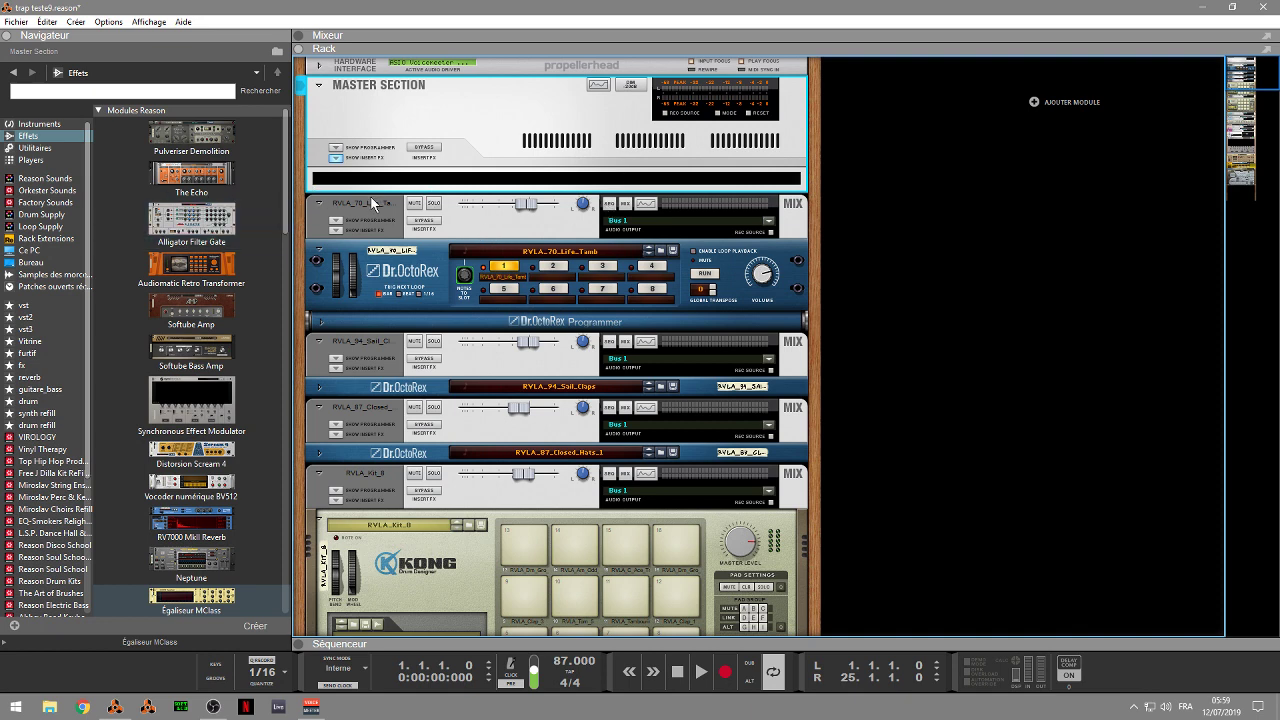
pyautogui.scroll(-2, 288, 179)
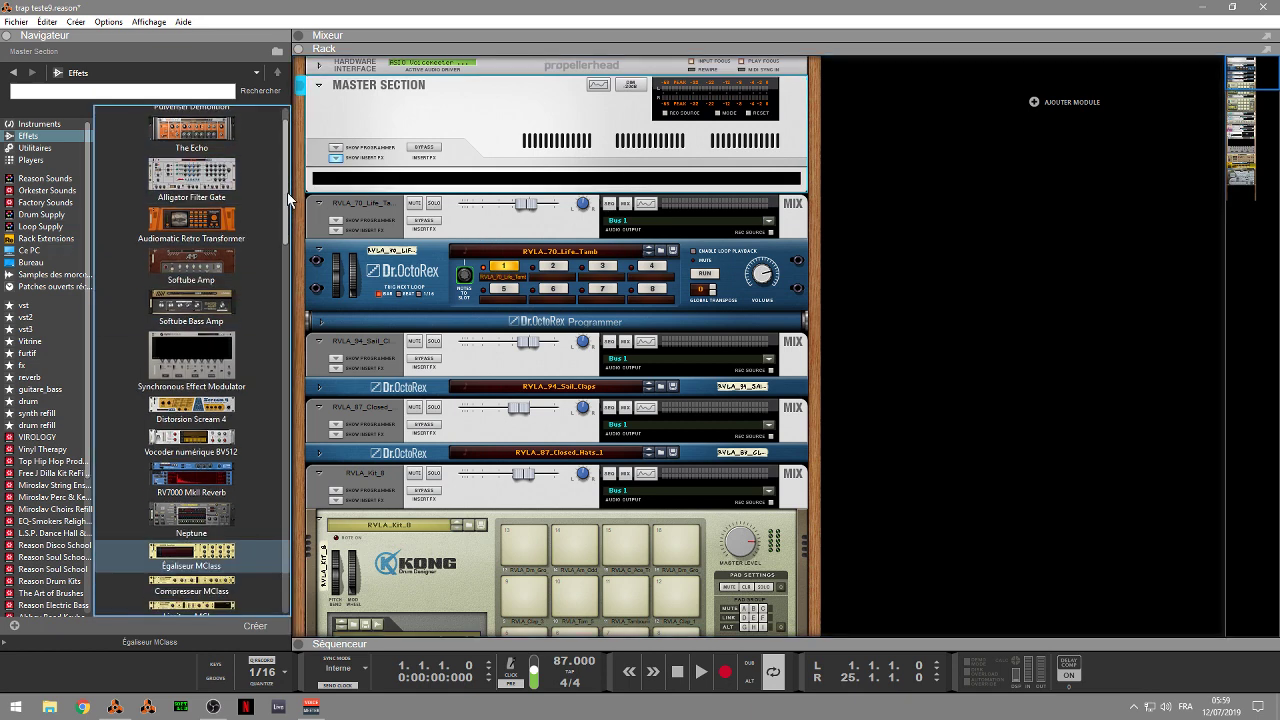
pyautogui.moveTo(185, 478)
pyautogui.mouseDown()
pyautogui.moveTo(372, 222)
pyautogui.moveTo(453, 199)
pyautogui.mouseUp()
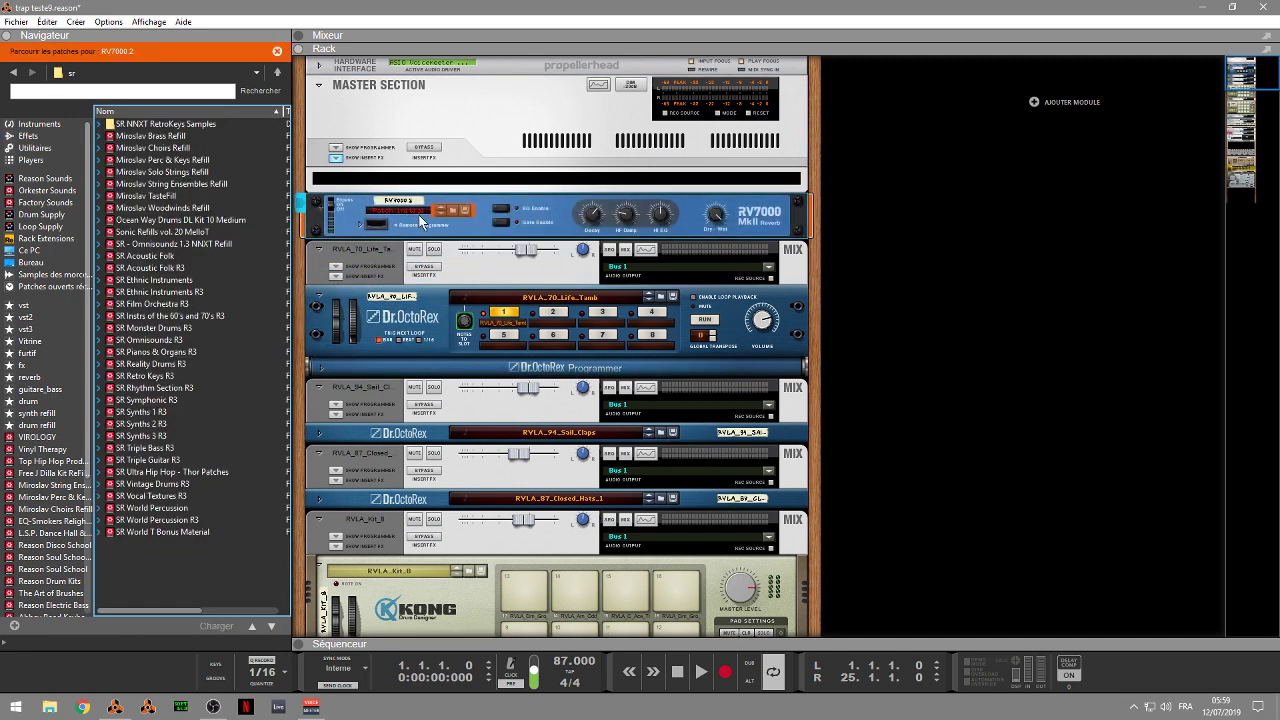
# Step: Show only the mixer, with its send effects and FX return sections in view
pyautogui.click(302, 40)
pyautogui.click(300, 337)
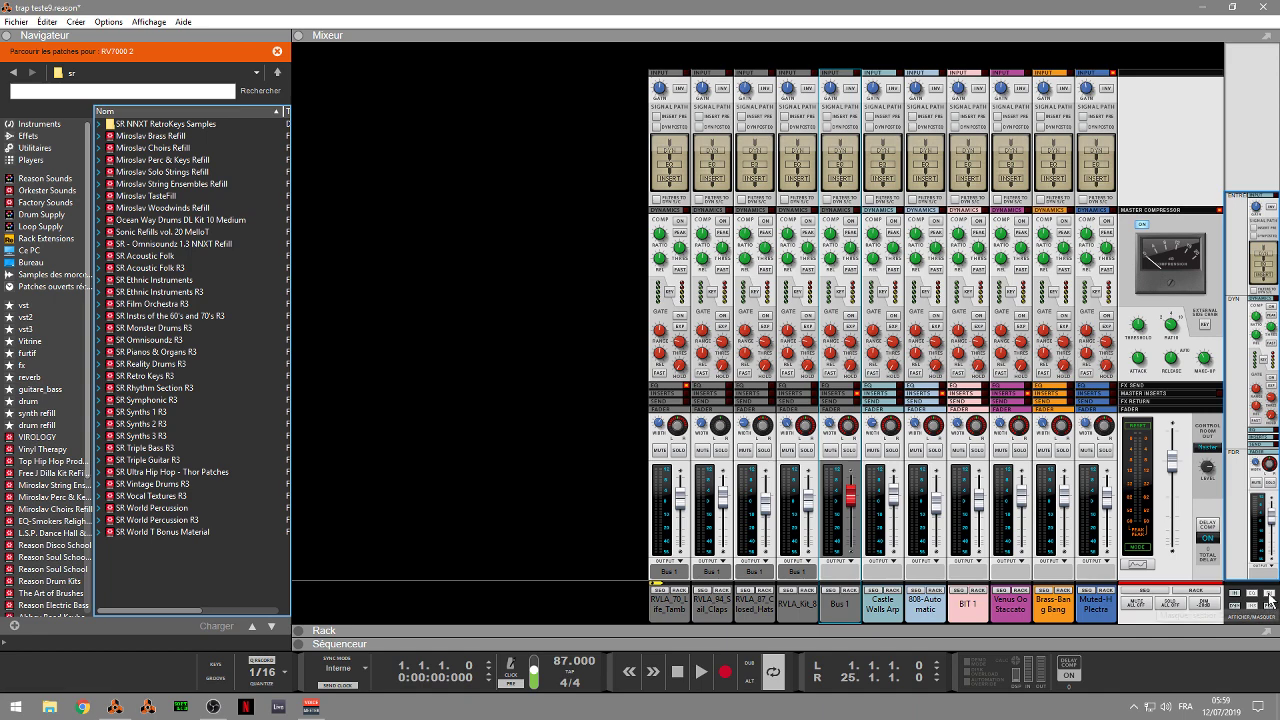
pyautogui.scroll(-4, 1266, 600)
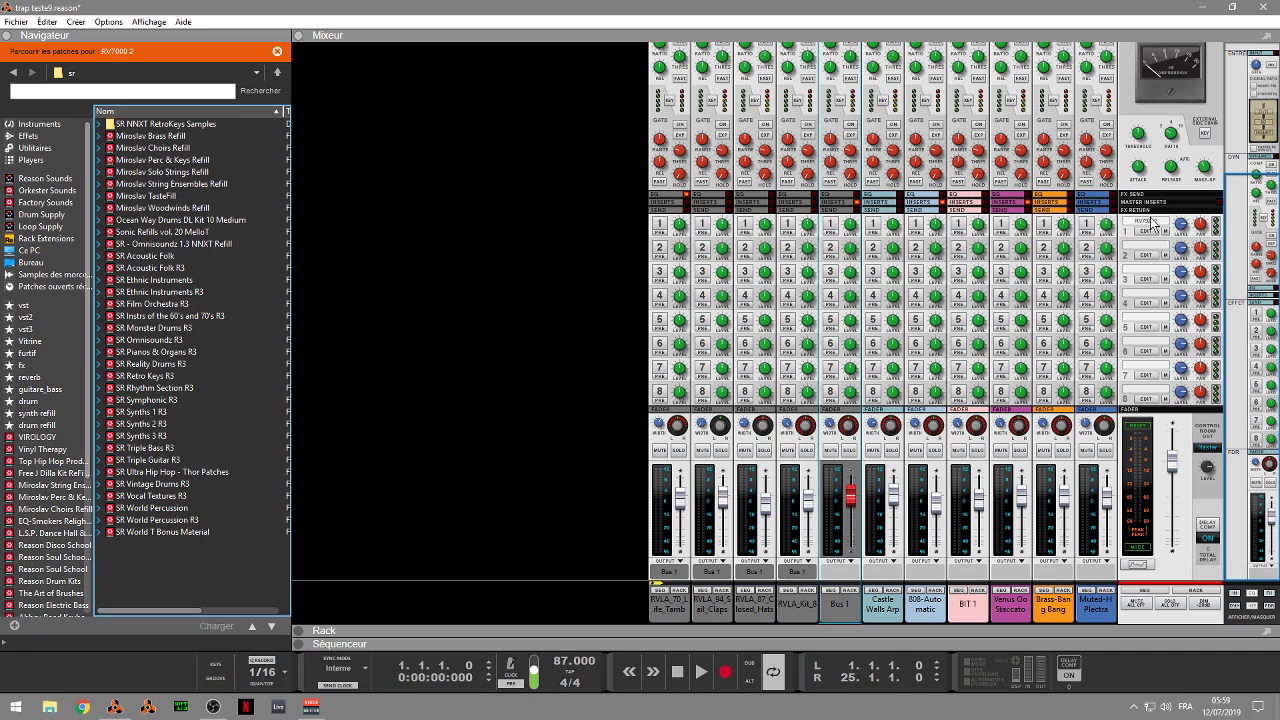
# Step: Enable effect send 1 on the Muted-H Plectra channel, adjust its send level, and return to the rack and sequencer
pyautogui.click(1087, 228)
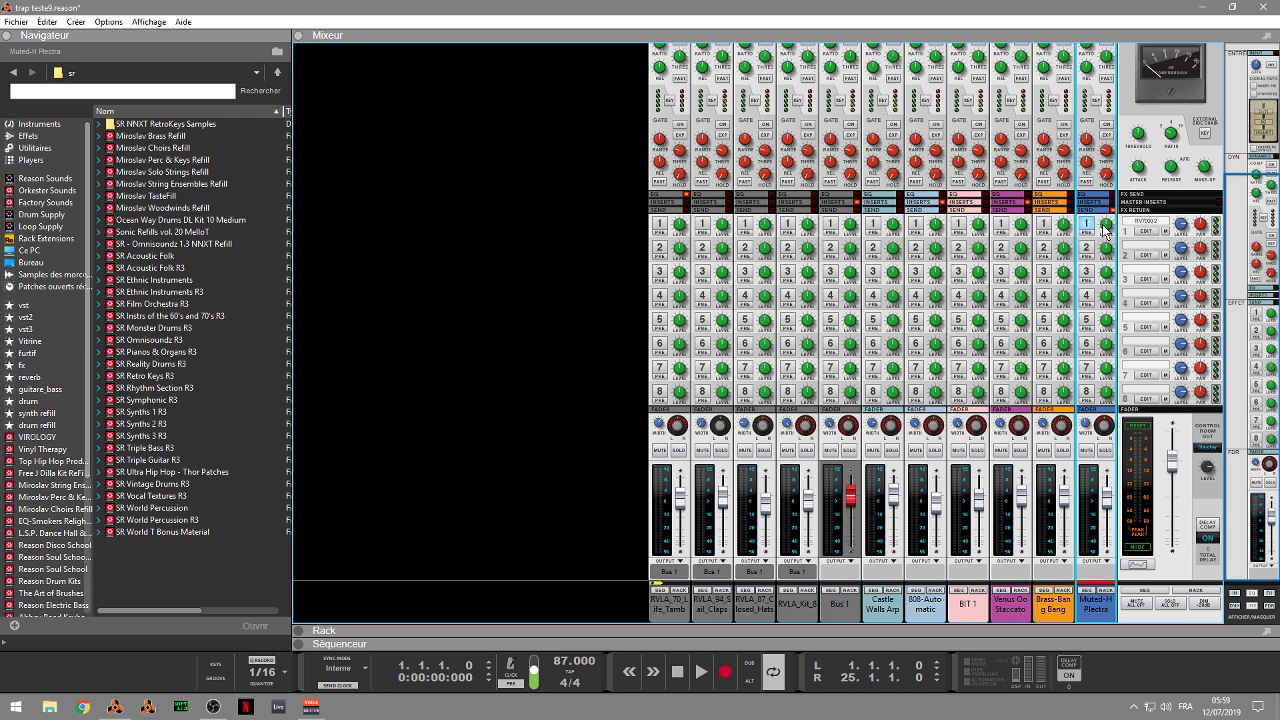
pyautogui.moveTo(1106, 240); pyautogui.dragTo(1103, 228)
pyautogui.click(299, 37)
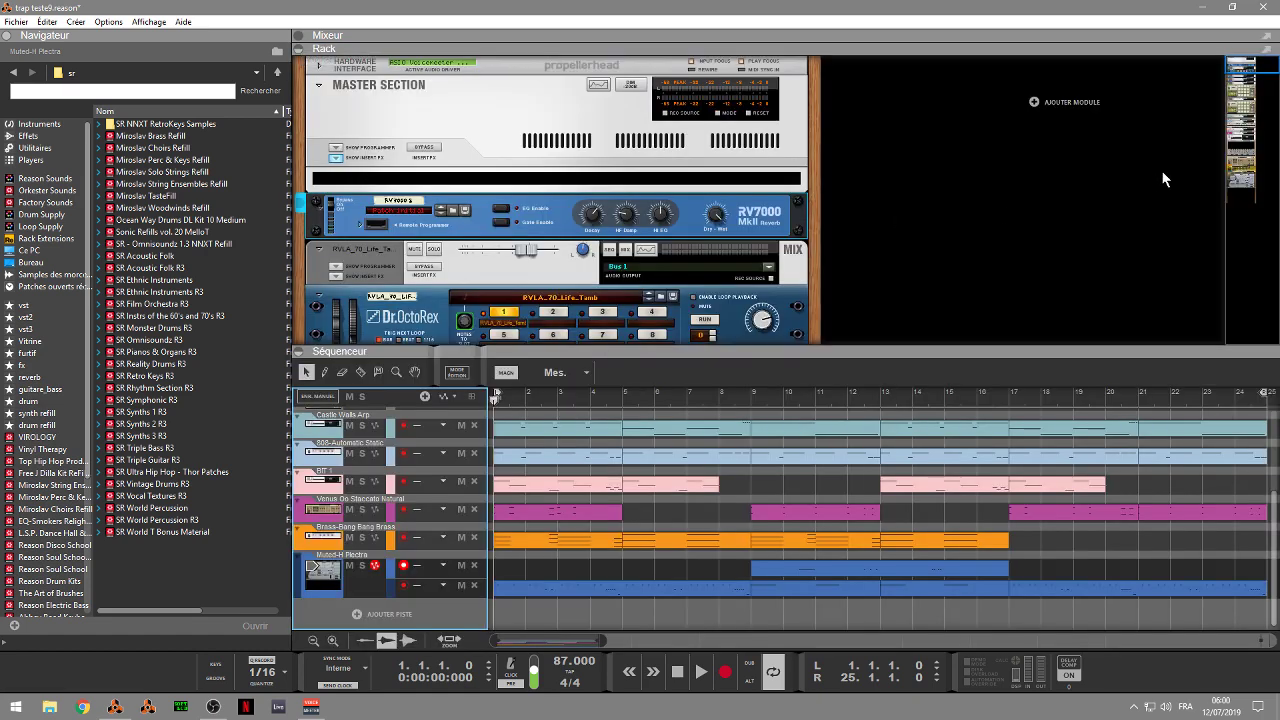
# Step: Show only the rack and open the insert effects area of the RVLA_70_Life_Tamb mix channel
pyautogui.moveTo(1247, 66); pyautogui.dragTo(1247, 71)
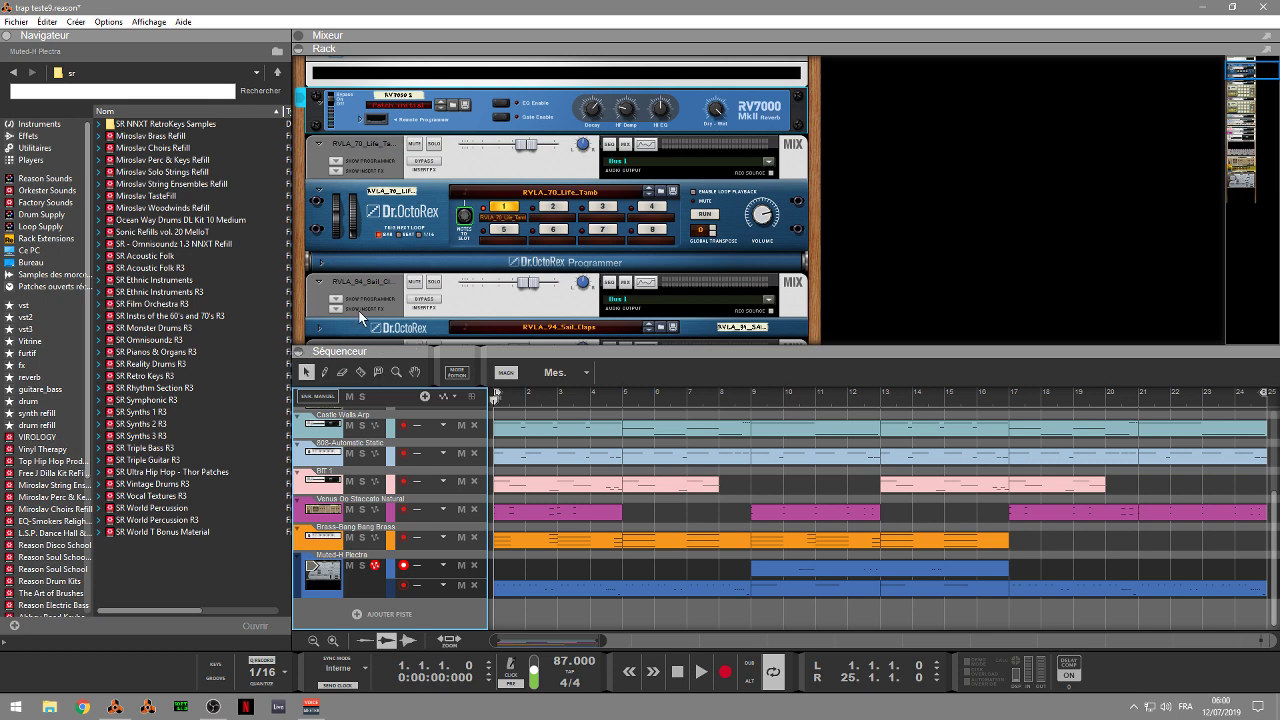
pyautogui.click(300, 352)
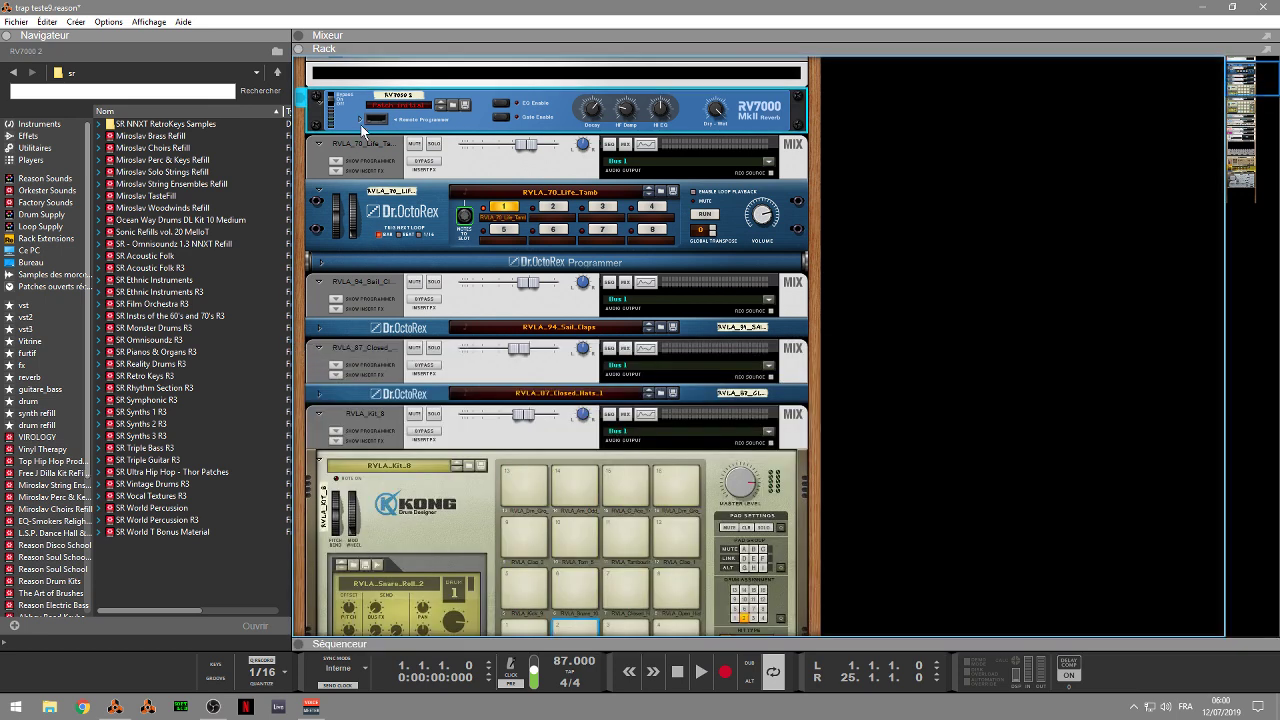
pyautogui.moveTo(1238, 76); pyautogui.dragTo(1232, 70)
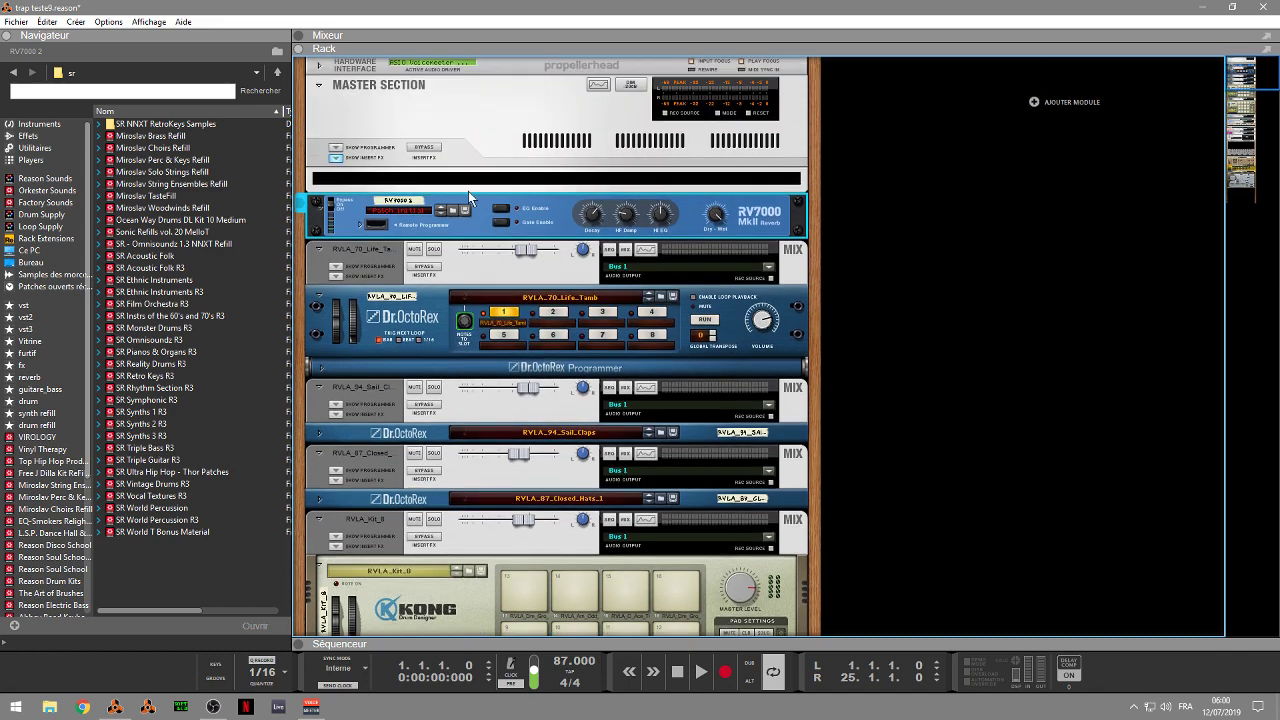
pyautogui.click(337, 276)
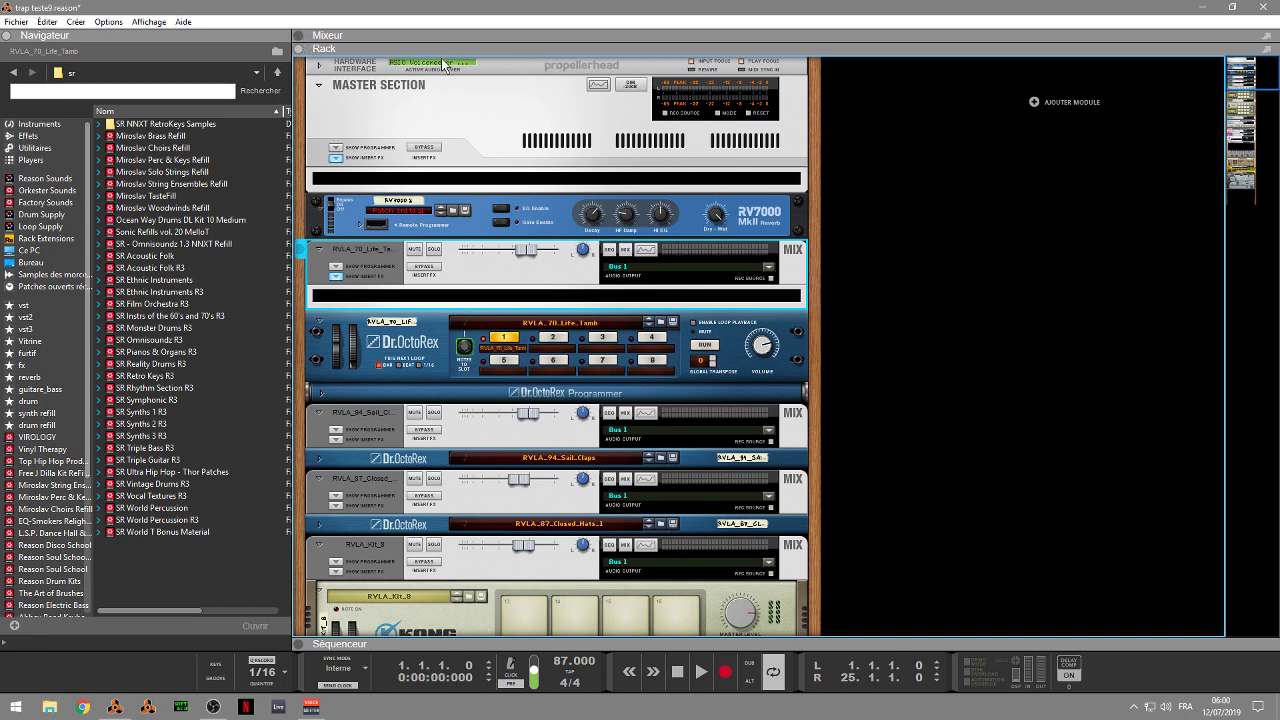
# Step: Examine the send and FX return sections in the full-size mixer, and return to the rack and sequencer
pyautogui.click(299, 36)
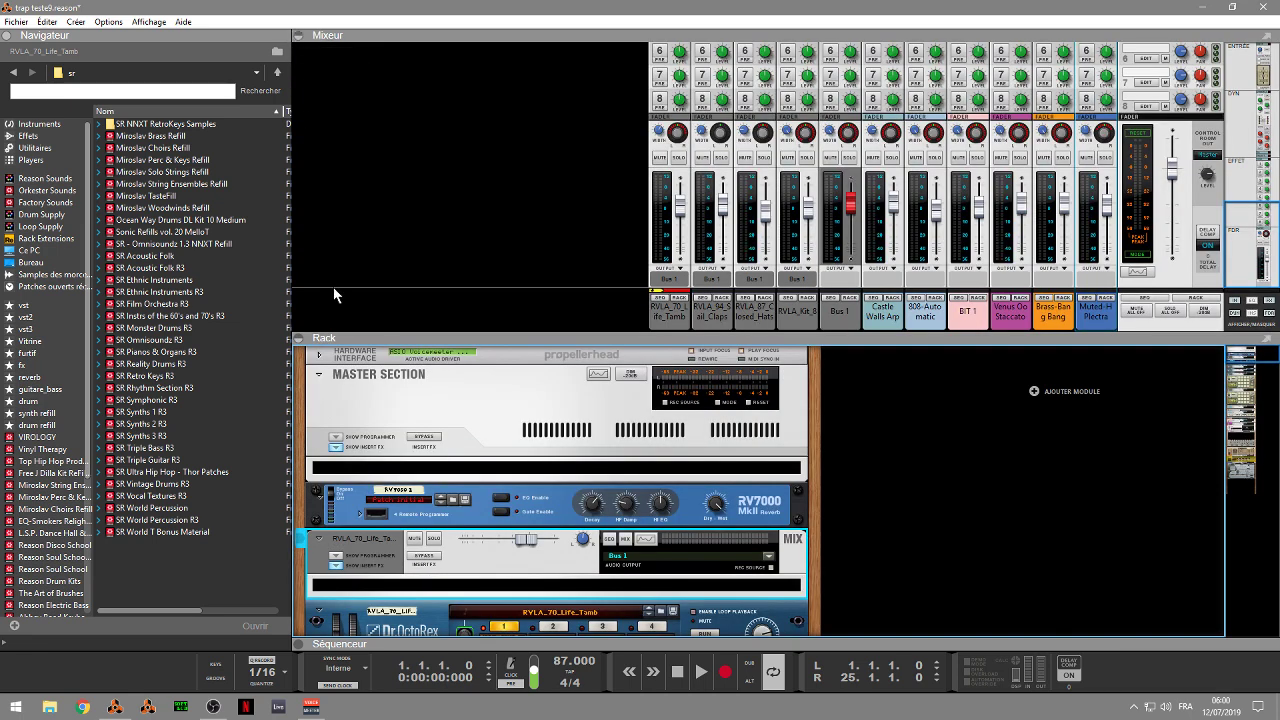
pyautogui.click(300, 342)
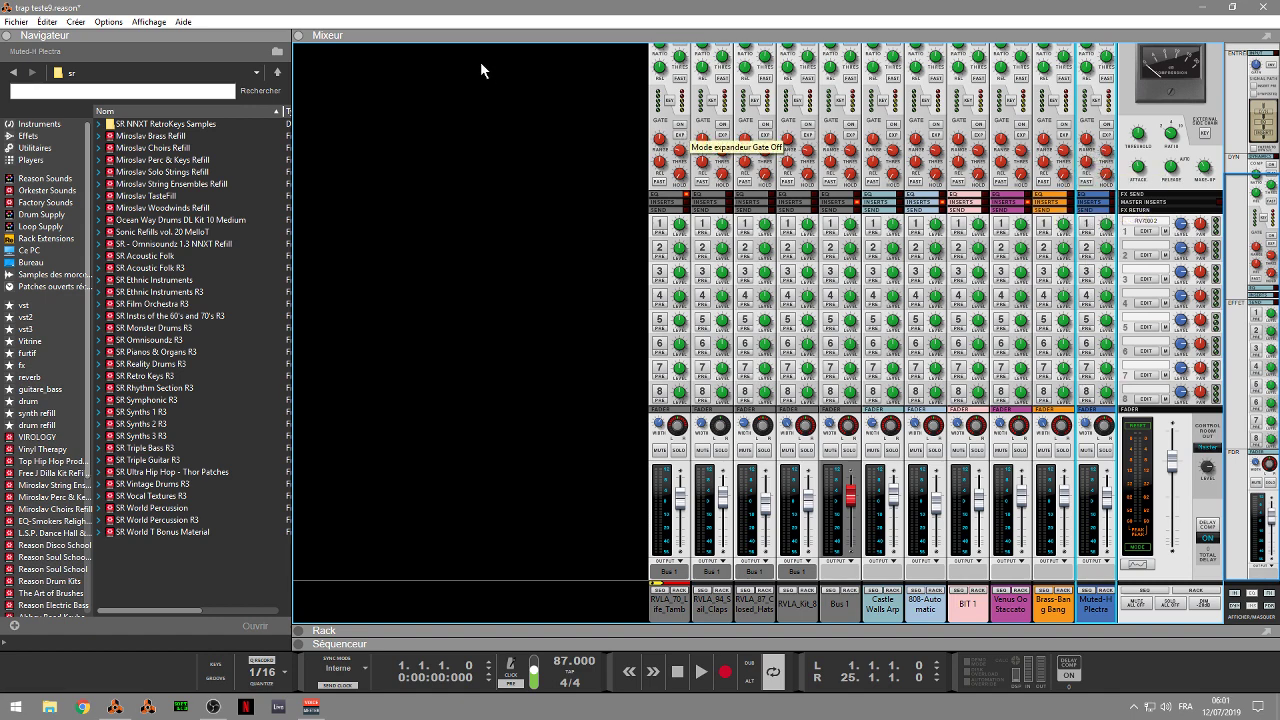
pyautogui.click(299, 33)
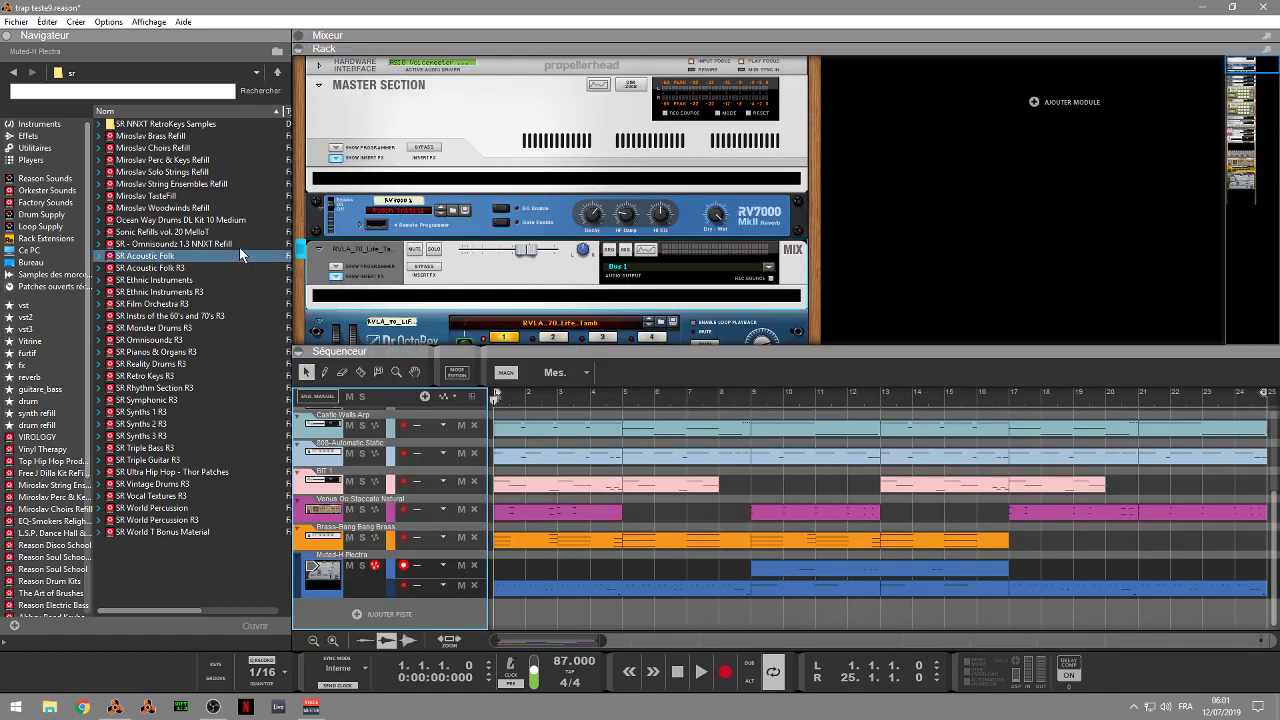
# Step: Add an Audiomatic Retro Transformer and a Pulveriser Demolition beneath the RV7000 reverb as further send effects
pyautogui.click(39, 124)
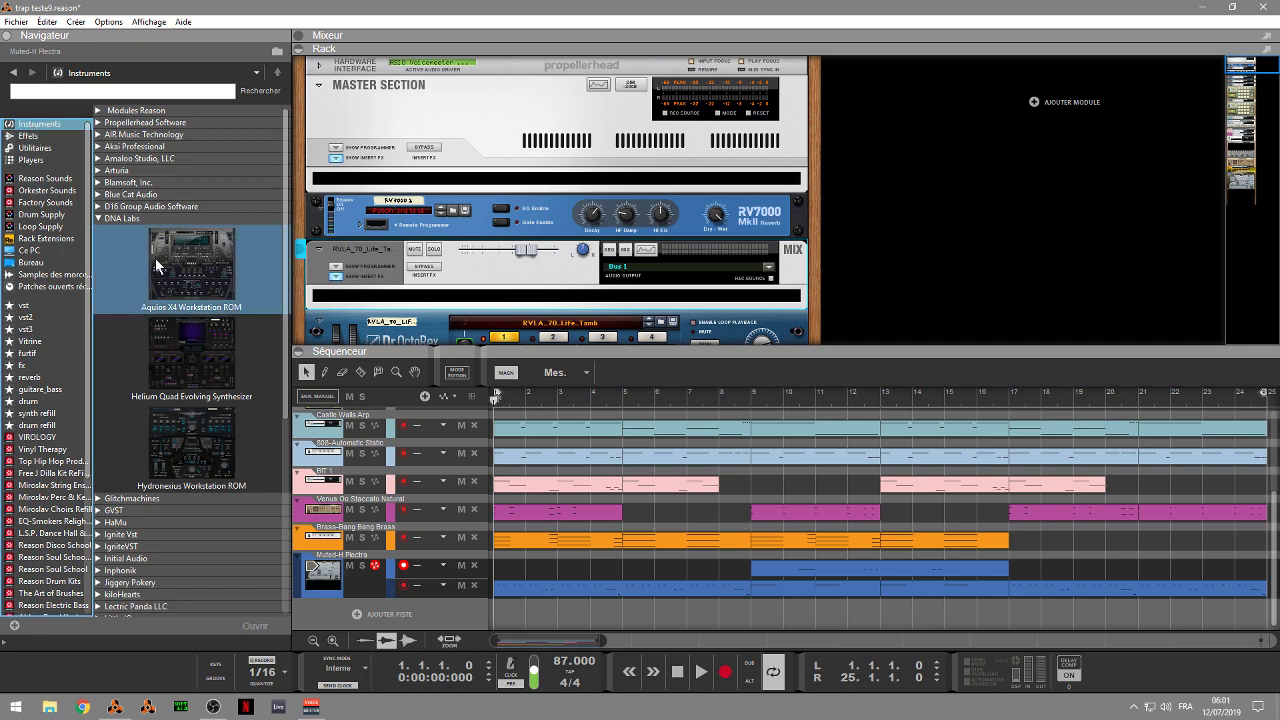
pyautogui.click(28, 136)
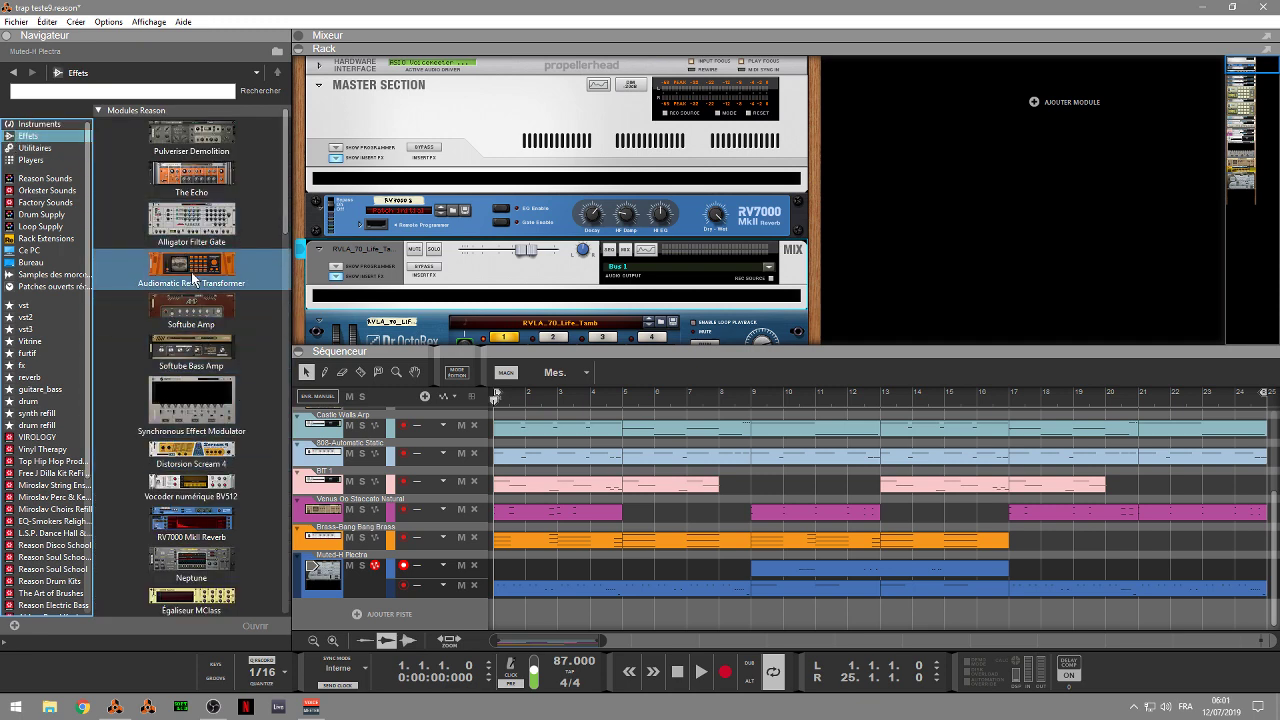
pyautogui.moveTo(193, 278); pyautogui.dragTo(587, 236)
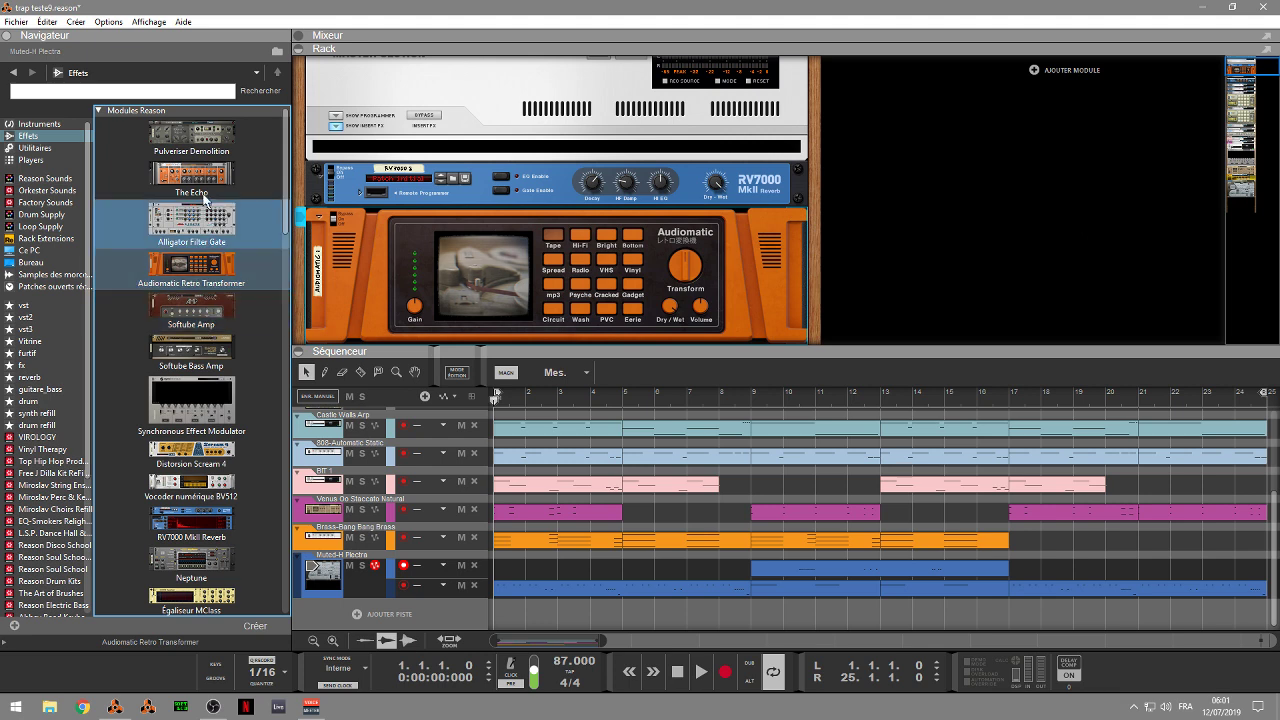
pyautogui.moveTo(205, 137)
pyautogui.mouseDown()
pyautogui.moveTo(205, 212)
pyautogui.moveTo(496, 350)
pyautogui.moveTo(510, 294)
pyautogui.mouseUp()
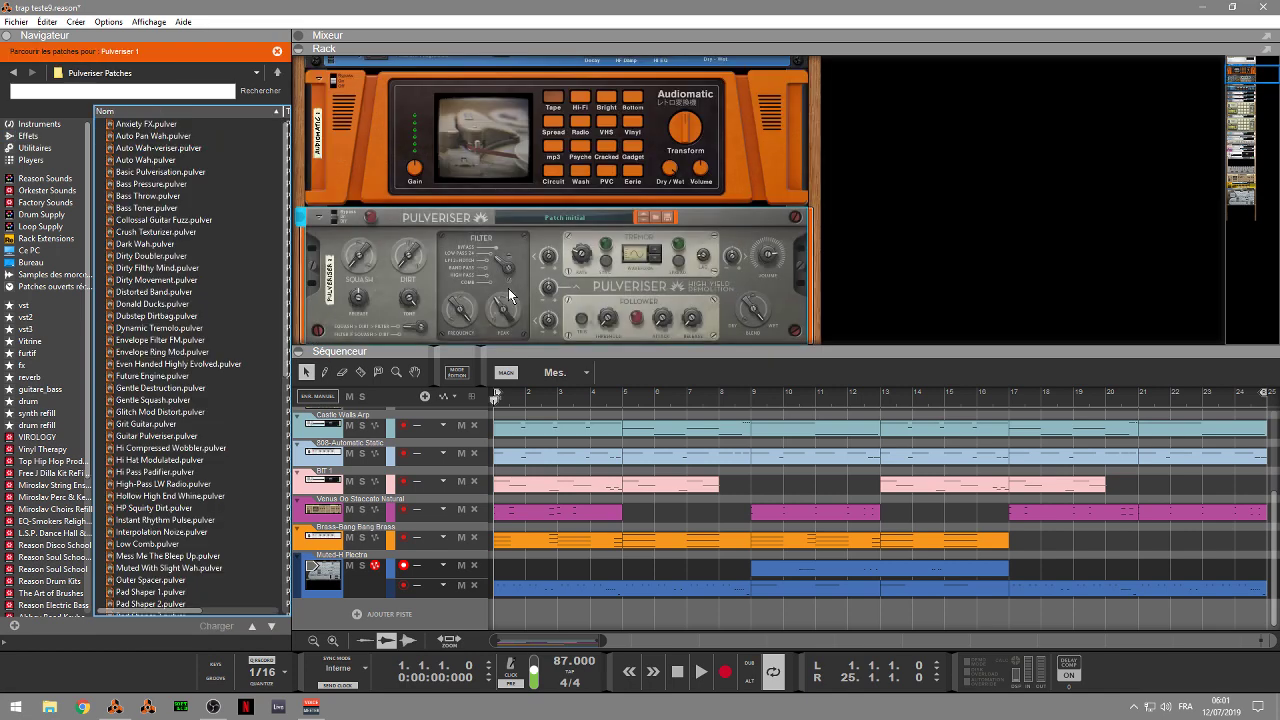
# Step: Show only the mixer and inspect the three effects listed in its FX return section
pyautogui.click(303, 36)
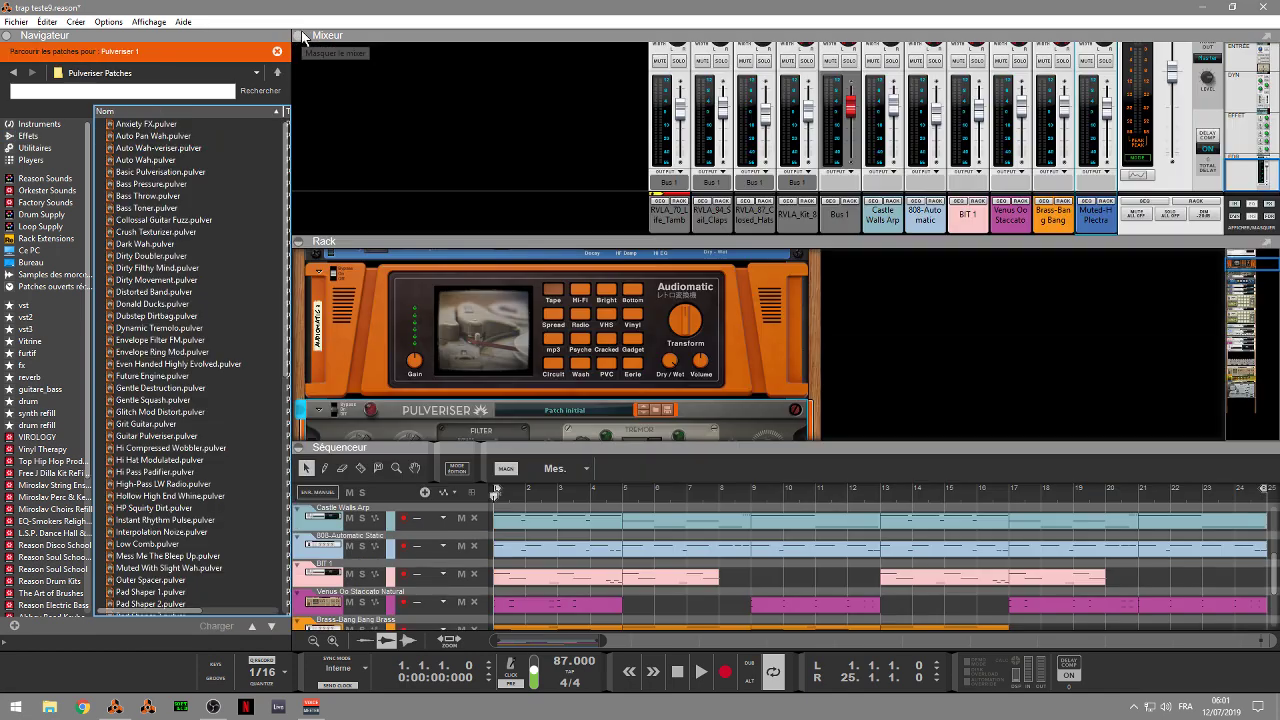
pyautogui.click(302, 241)
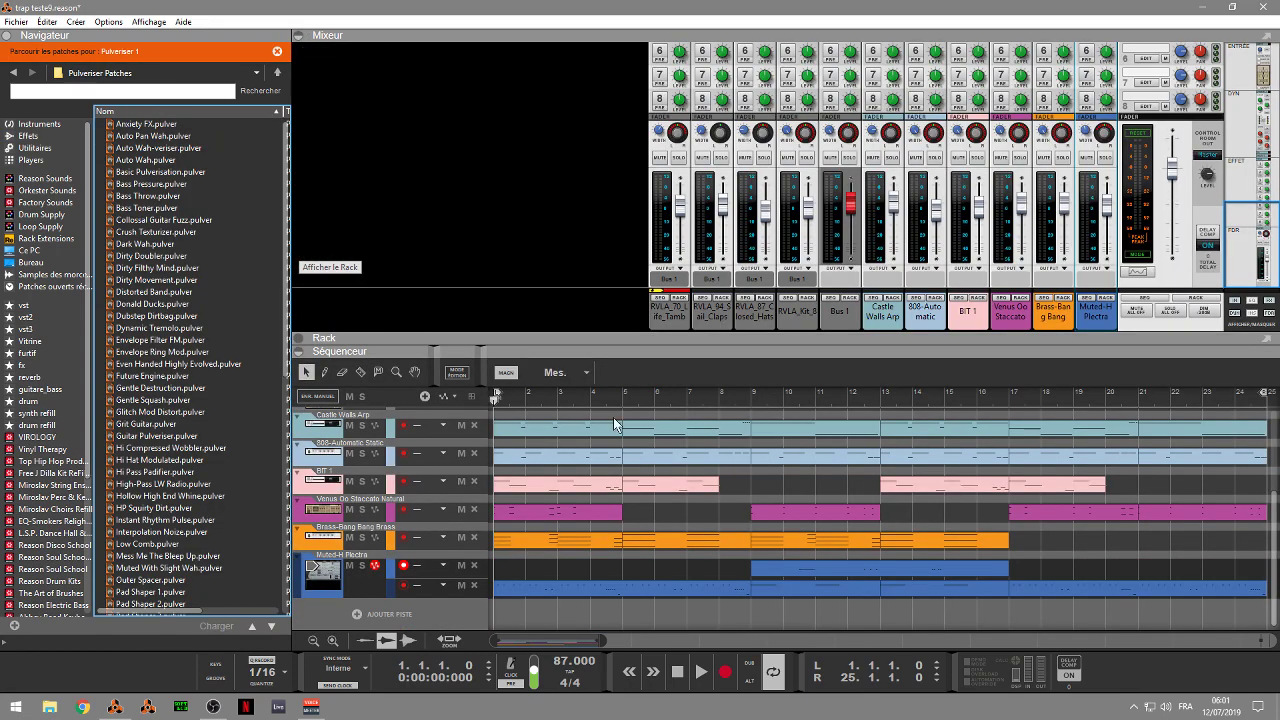
pyautogui.click(298, 351)
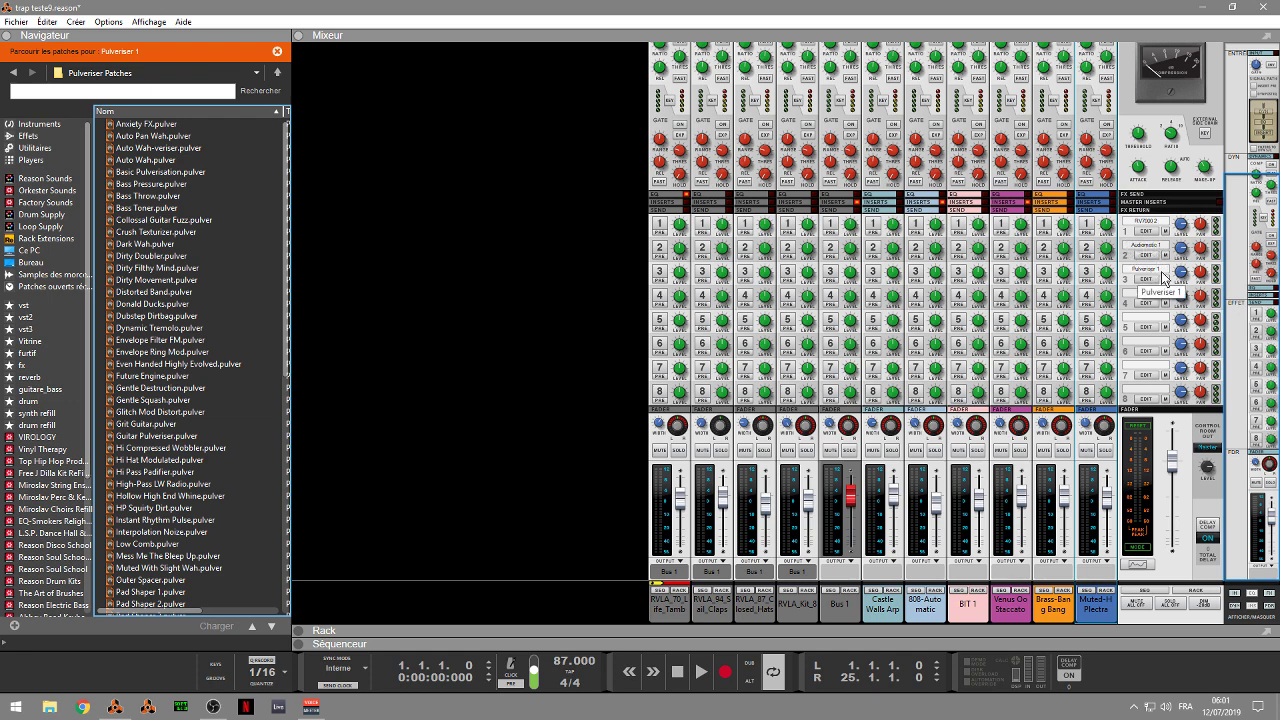
# Step: Enable effect send 2 on the Muted-H Plectra, Brass-Bang Bang, Venus Oo Staccato and BIT 1 channels, and adjust send levels on Venus and Brass
pyautogui.click(1086, 247)
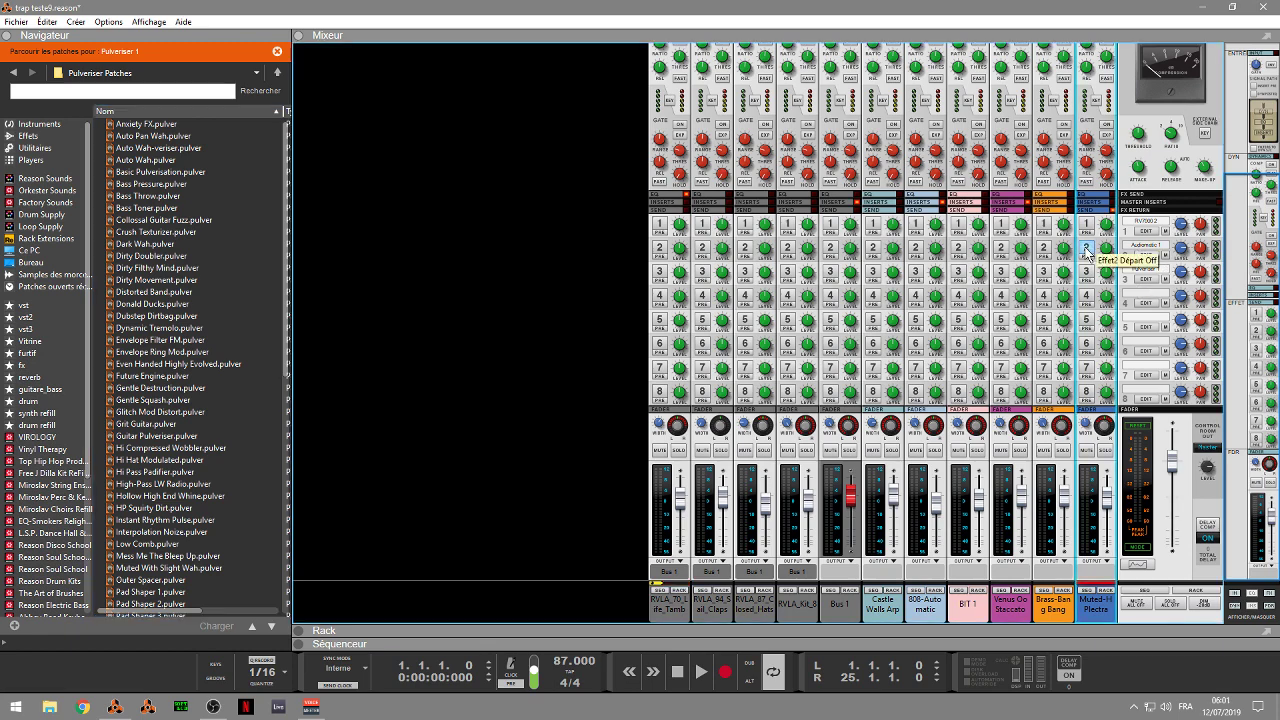
pyautogui.click(1043, 248)
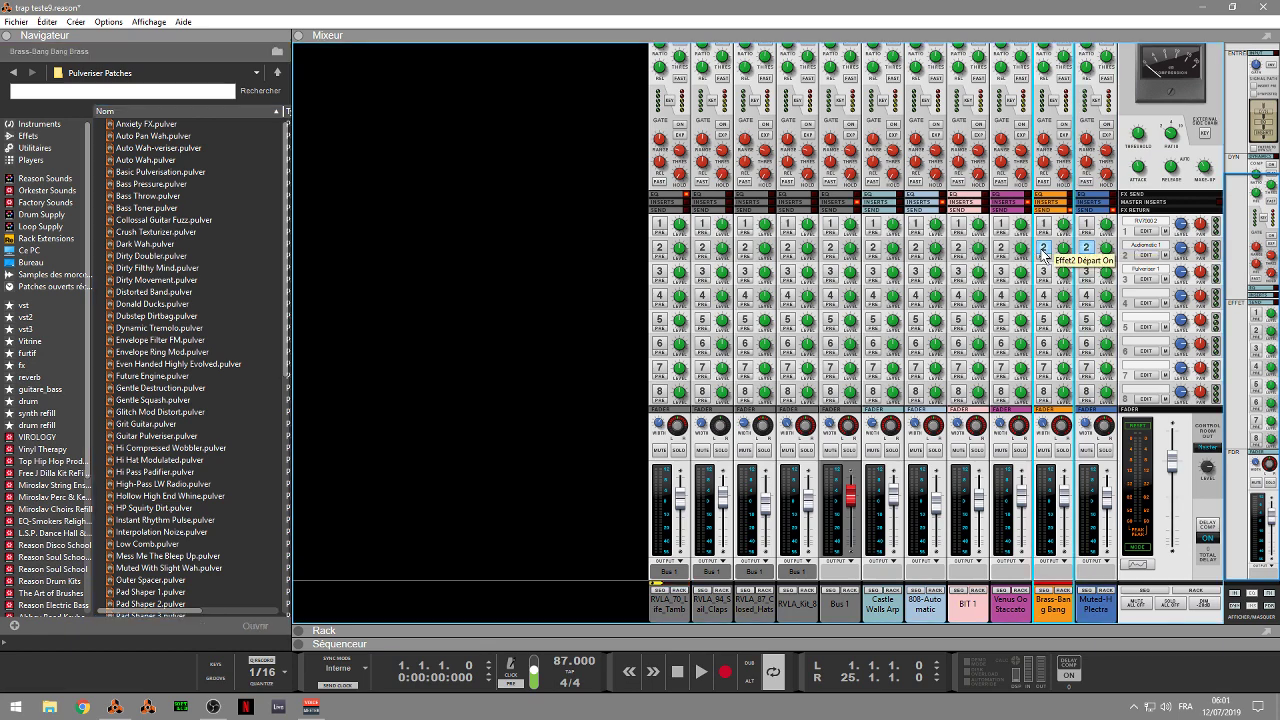
pyautogui.click(1000, 248)
pyautogui.click(957, 248)
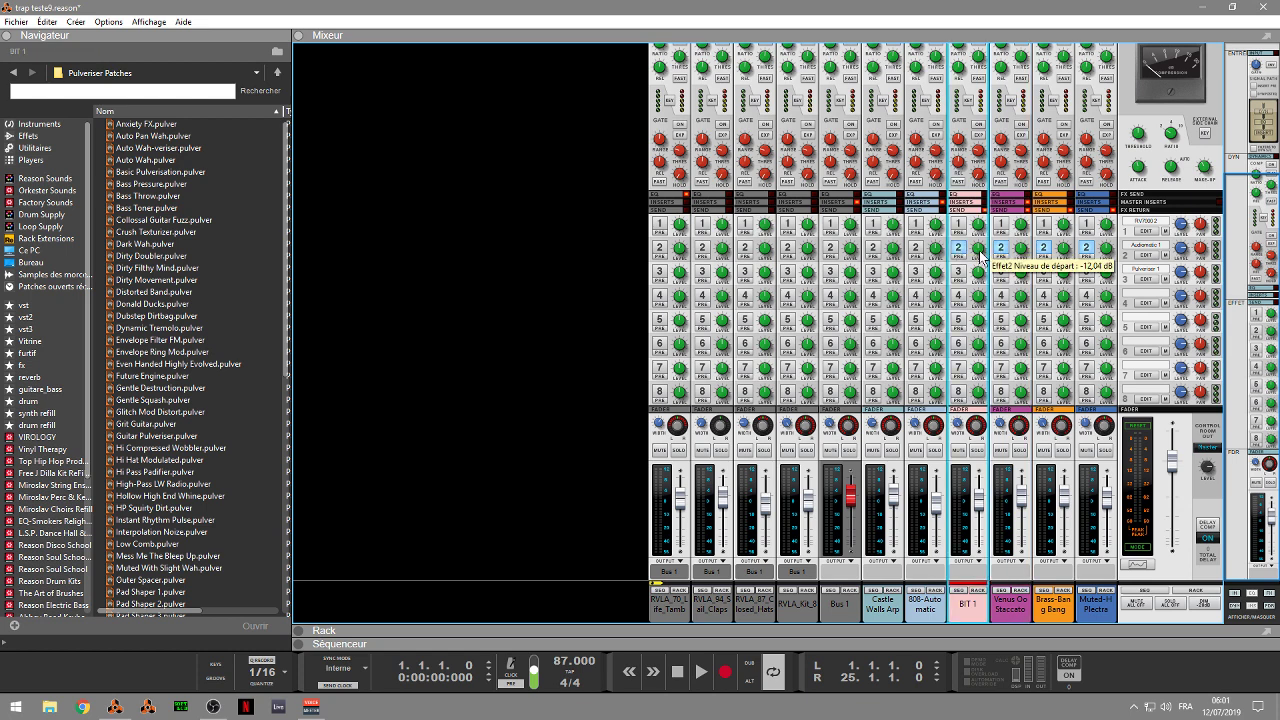
pyautogui.click(1020, 252)
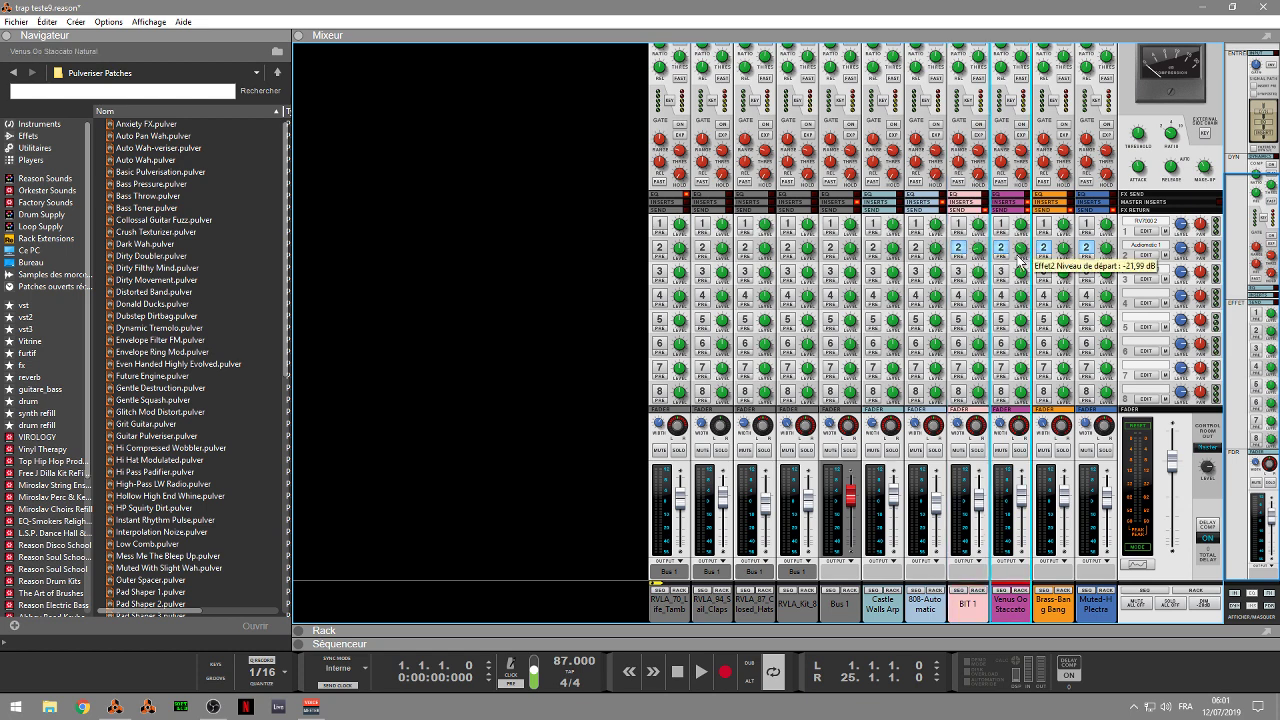
pyautogui.click(1064, 260)
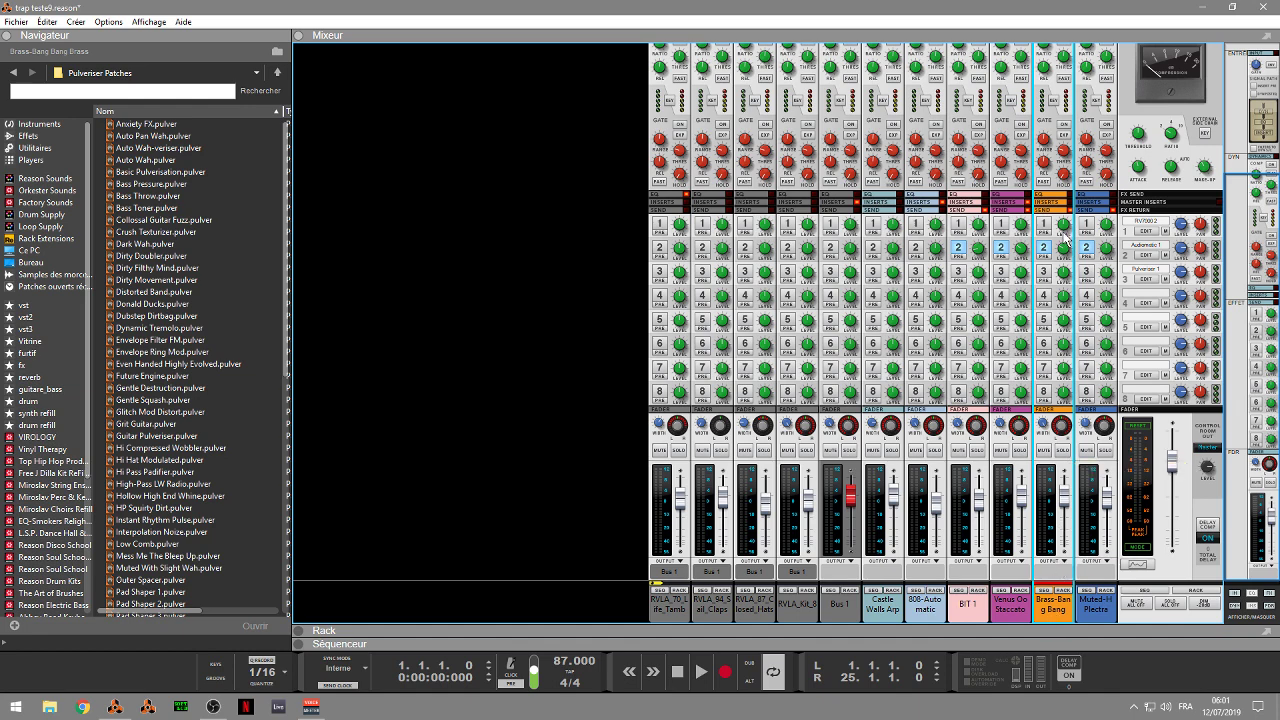
# Step: Disable effect send 2 on the Muted-H Plectra, Brass-Bang Bang, Venus Oo Staccato and BIT 1 channels
pyautogui.moveTo(1062, 258)
pyautogui.click(1090, 249)
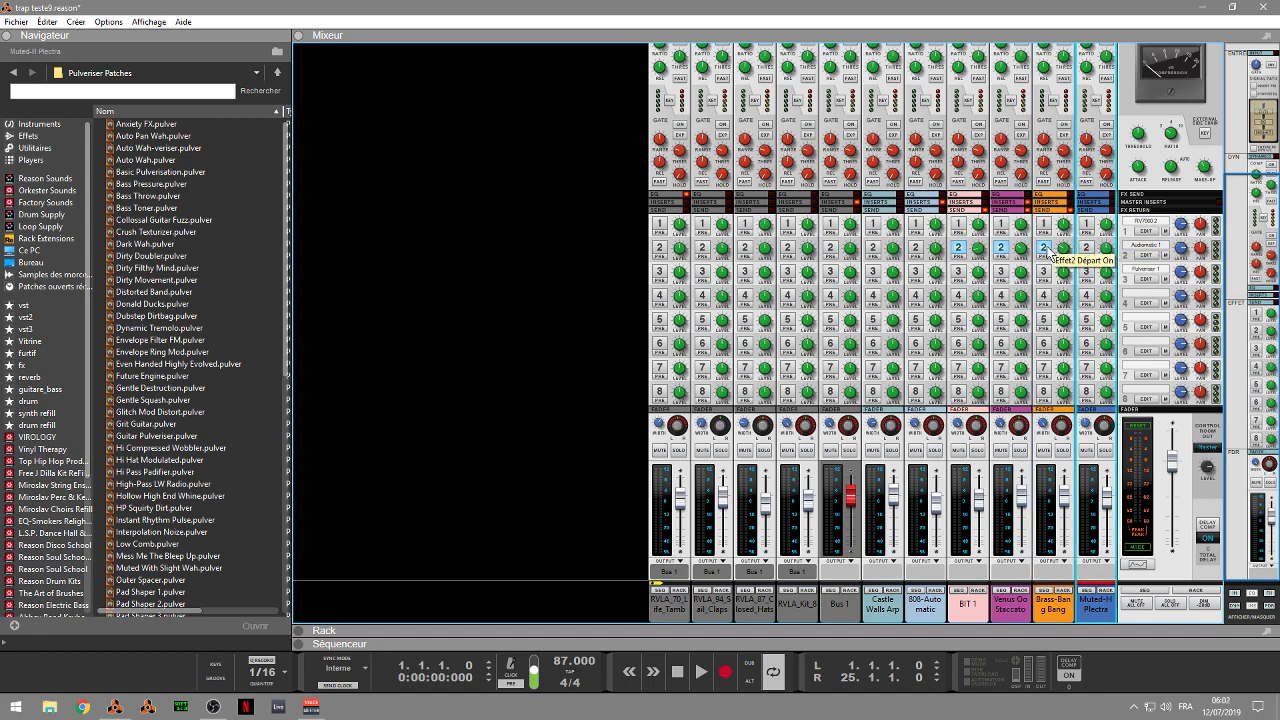
pyautogui.click(1045, 249)
pyautogui.click(1001, 250)
pyautogui.click(958, 248)
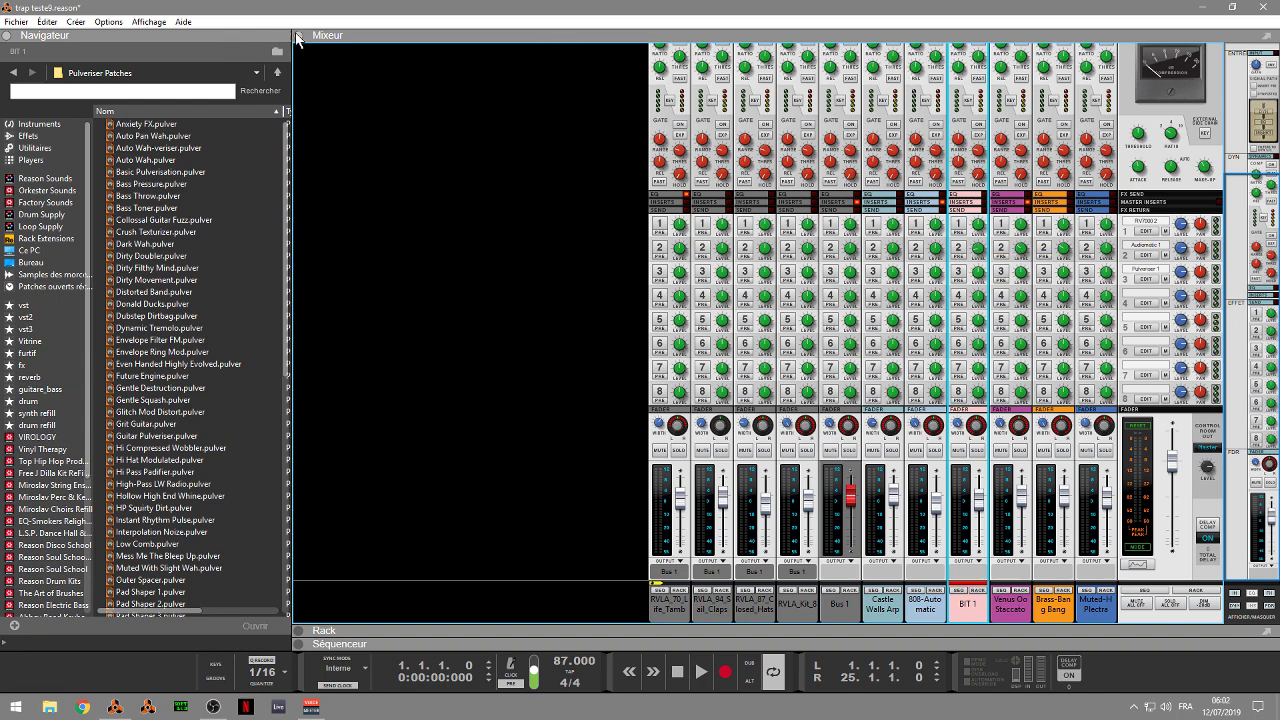
# Step: Show only the rack and delete the Pulveriser, Audiomatic and RV7000 send effects beneath the Master Section
pyautogui.click(345, 37)
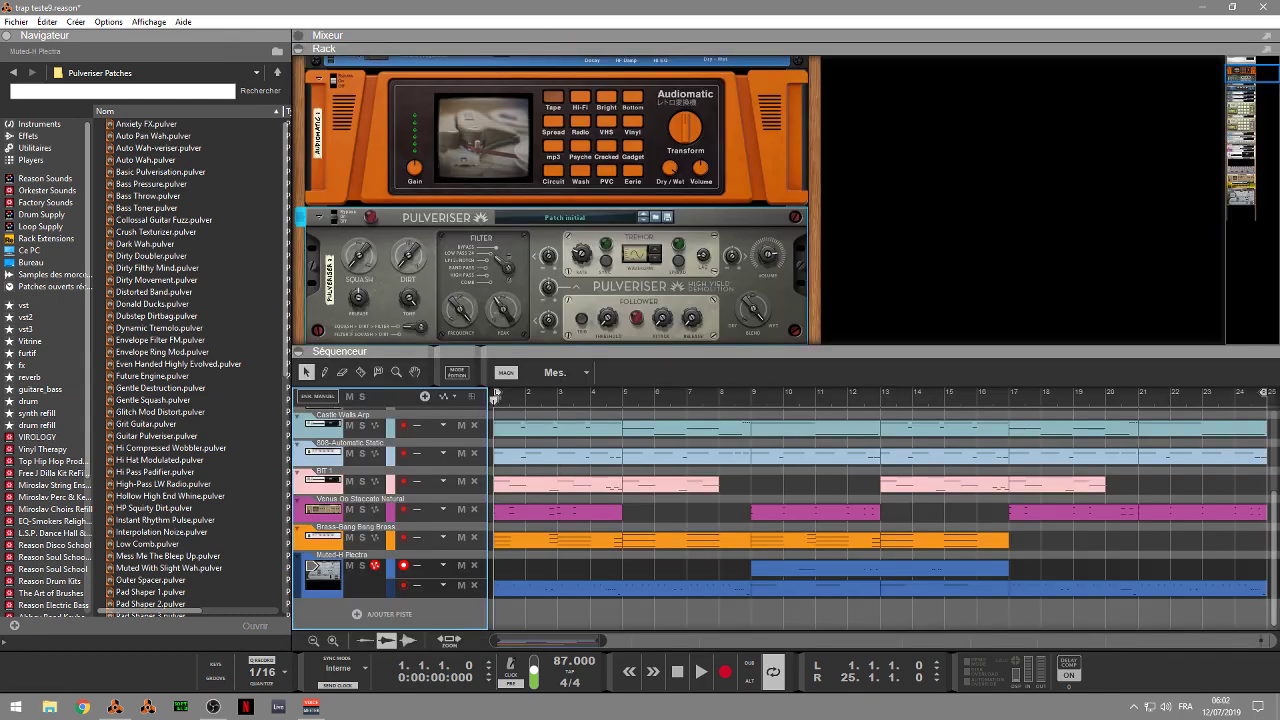
pyautogui.click(1247, 70)
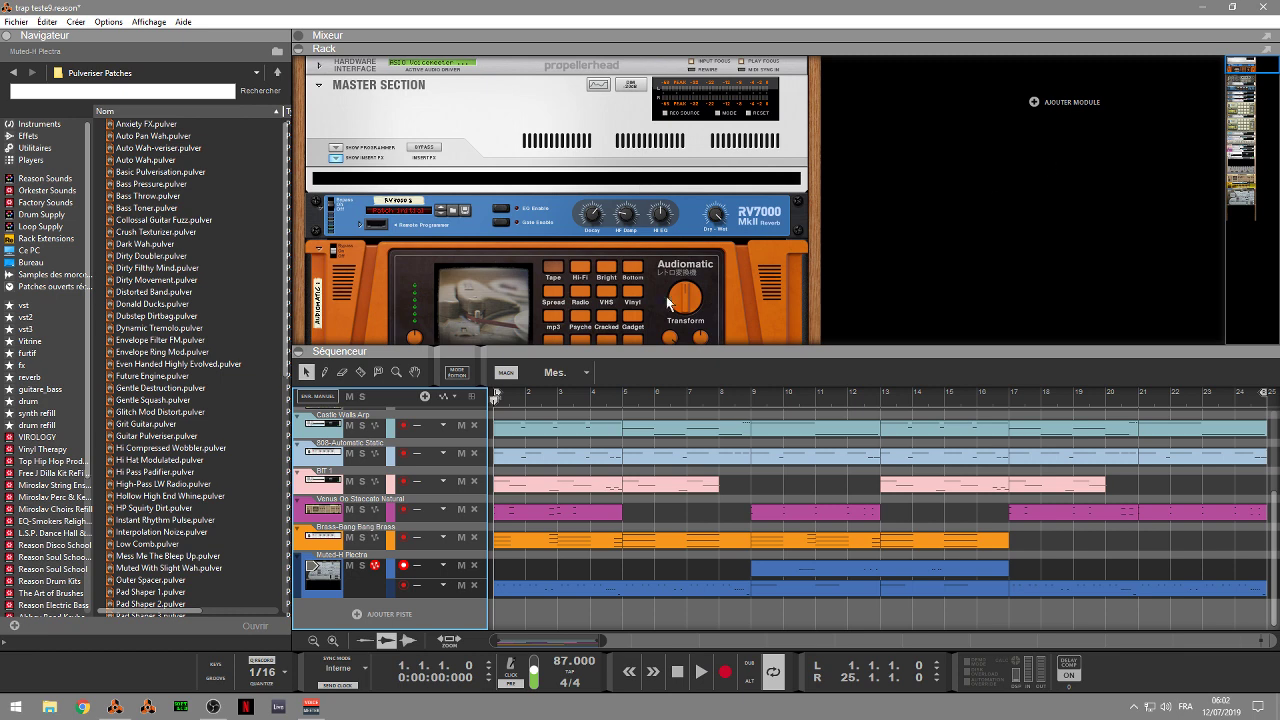
pyautogui.click(303, 355)
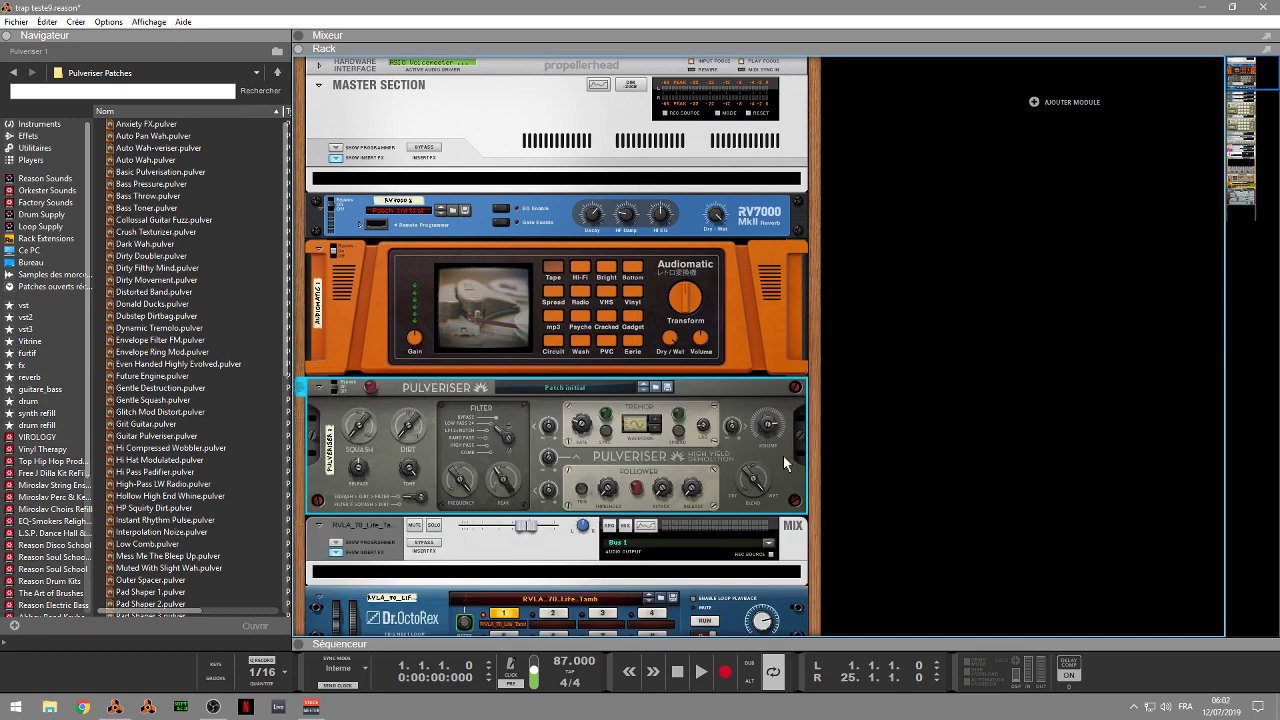
pyautogui.press('Delete')
pyautogui.press('Return')
pyautogui.click(762, 322)
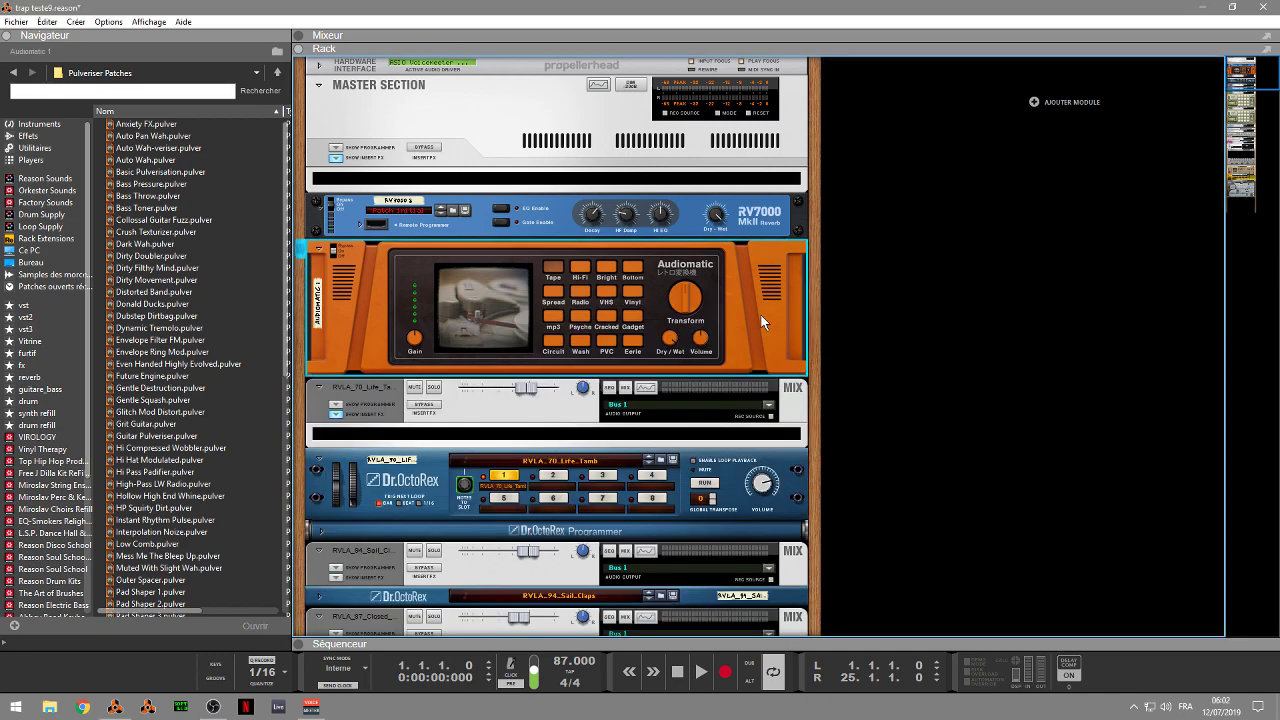
pyautogui.press('Delete')
pyautogui.press('Return')
pyautogui.click(755, 222)
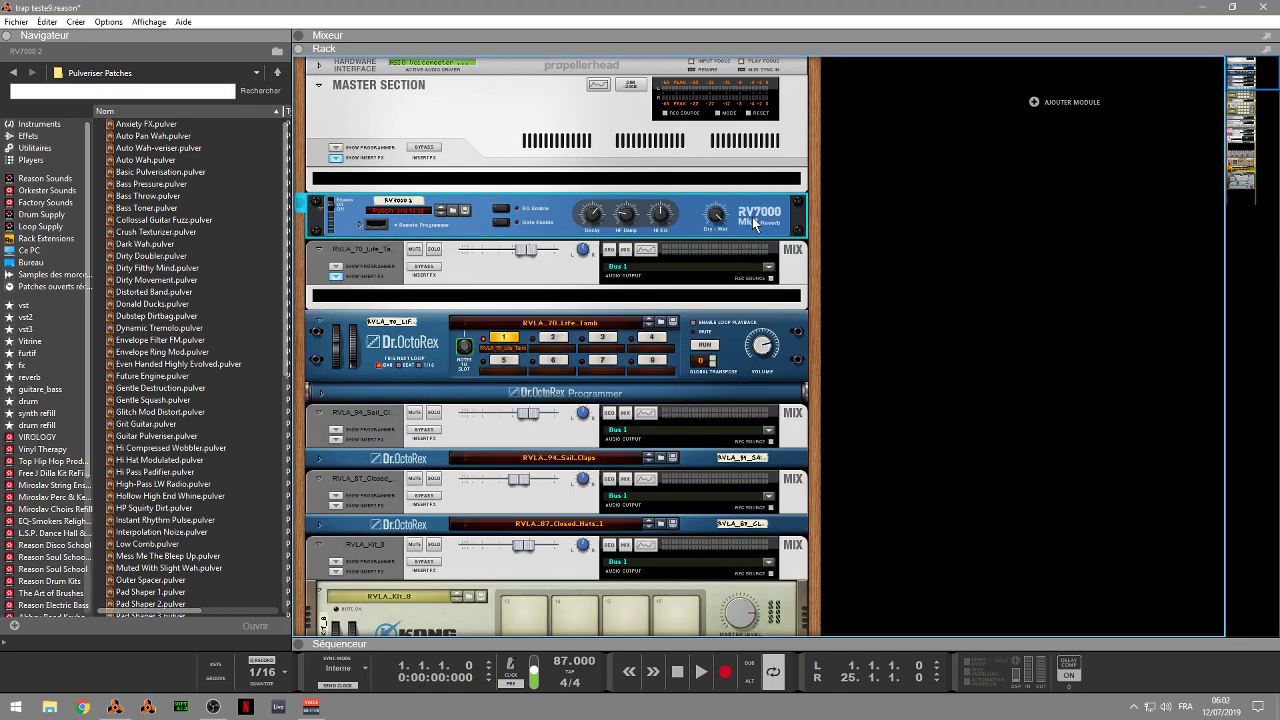
pyautogui.press('Delete')
pyautogui.press('Return')
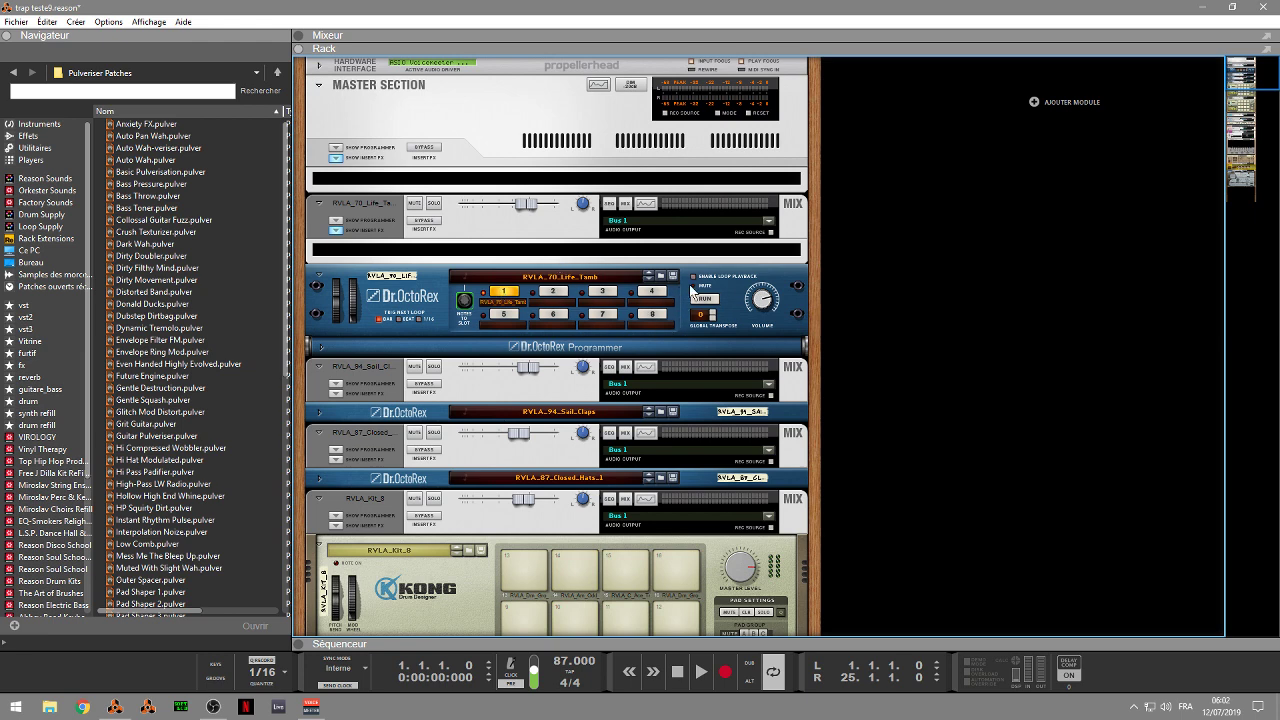
# Step: Browse the effect devices and add an MClass Equalizer to the RVLA_70_Life_Tamb channel's insert effects area
pyautogui.click(28, 125)
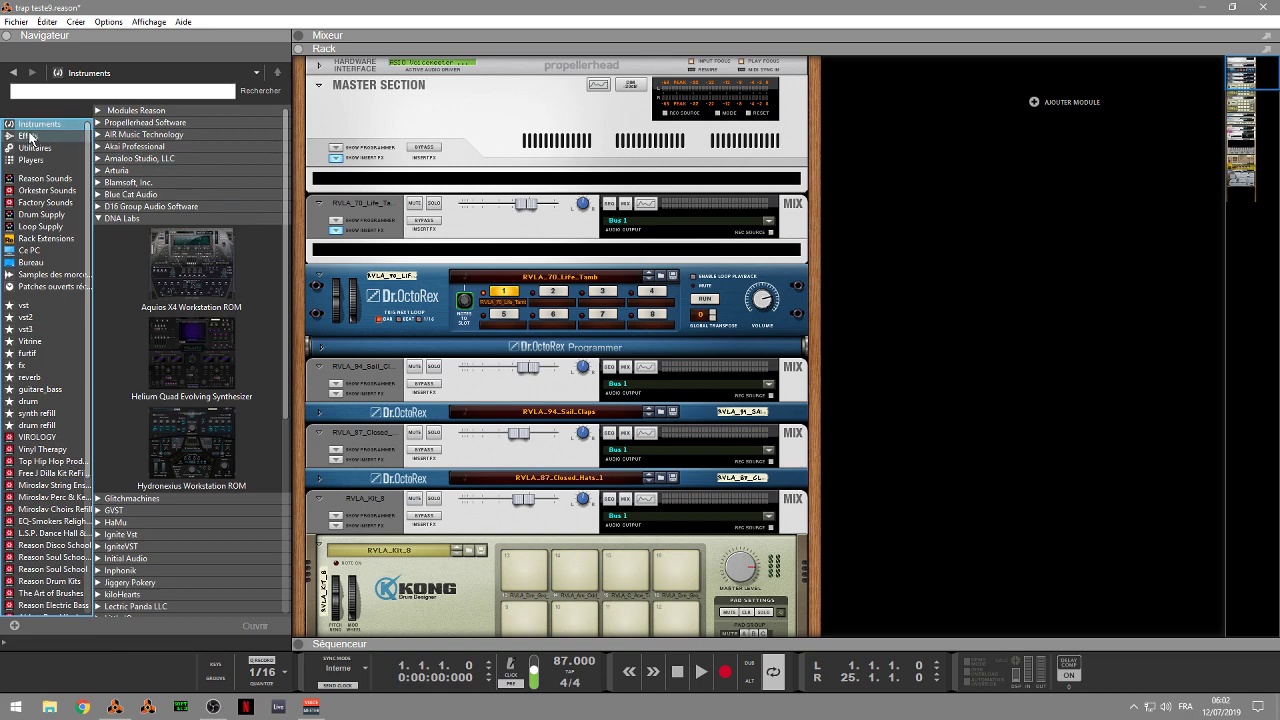
pyautogui.click(30, 136)
pyautogui.click(189, 145)
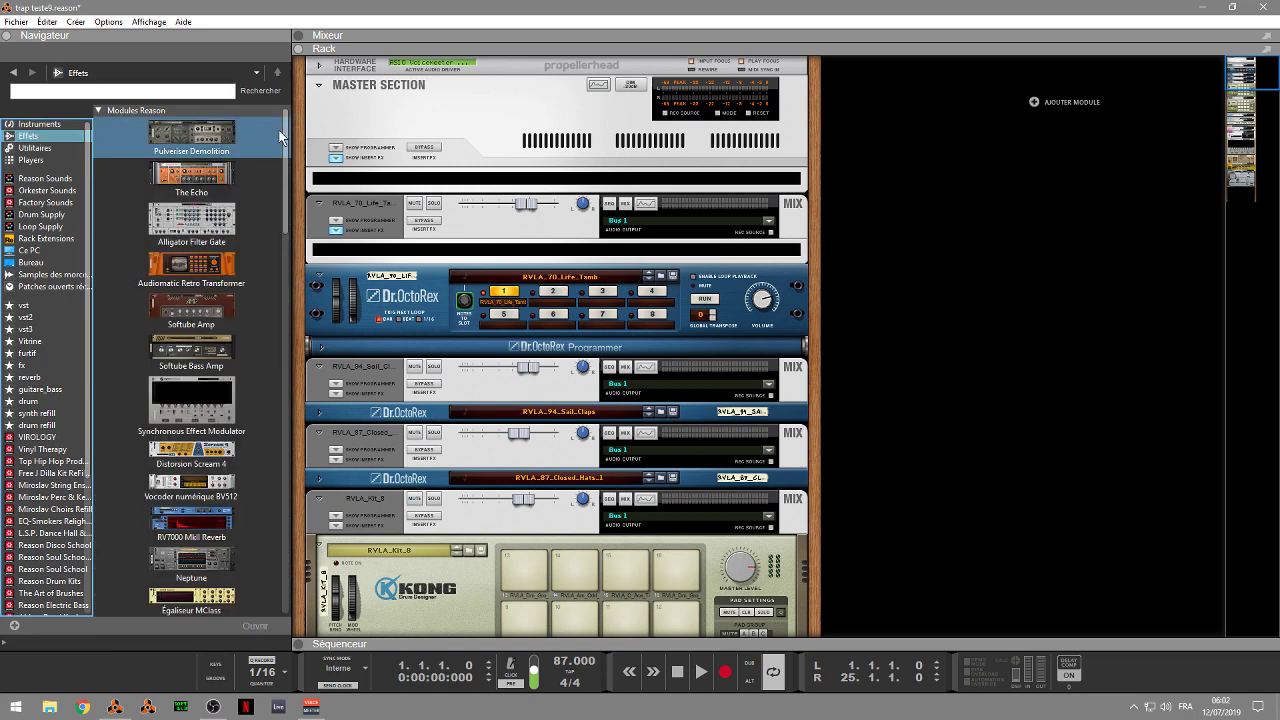
pyautogui.moveTo(293, 130); pyautogui.dragTo(298, 205)
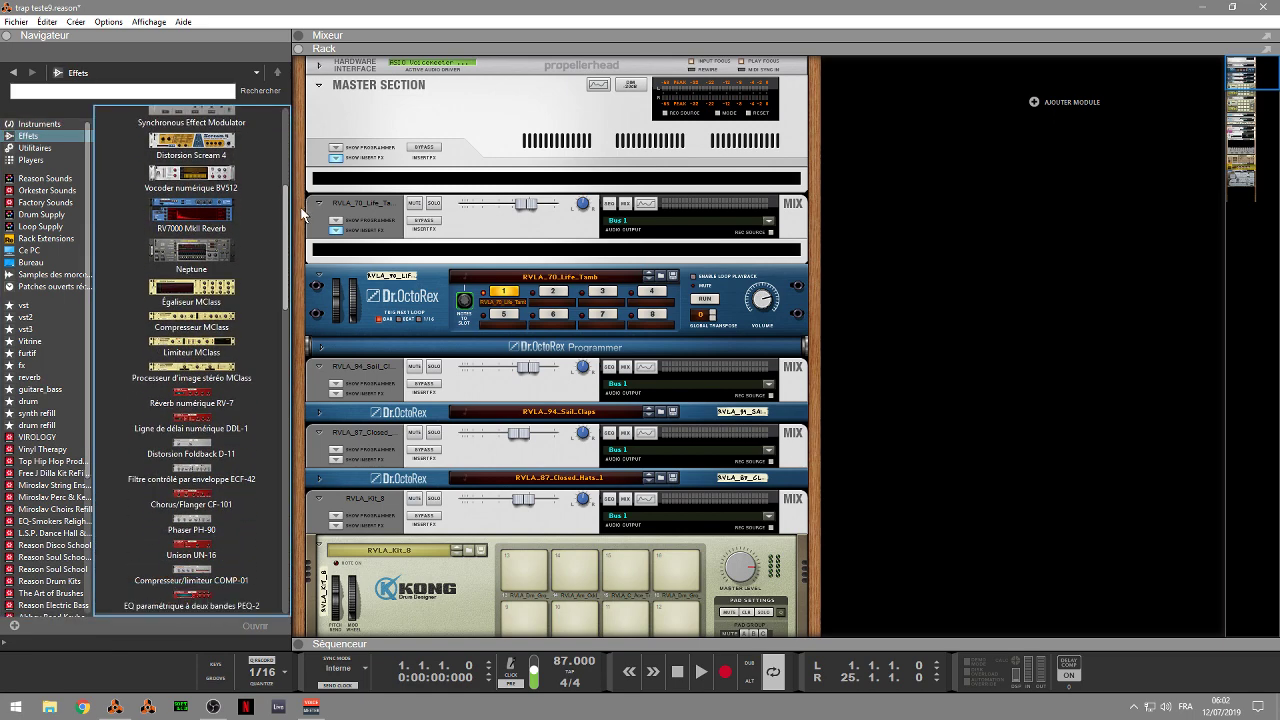
pyautogui.click(202, 303)
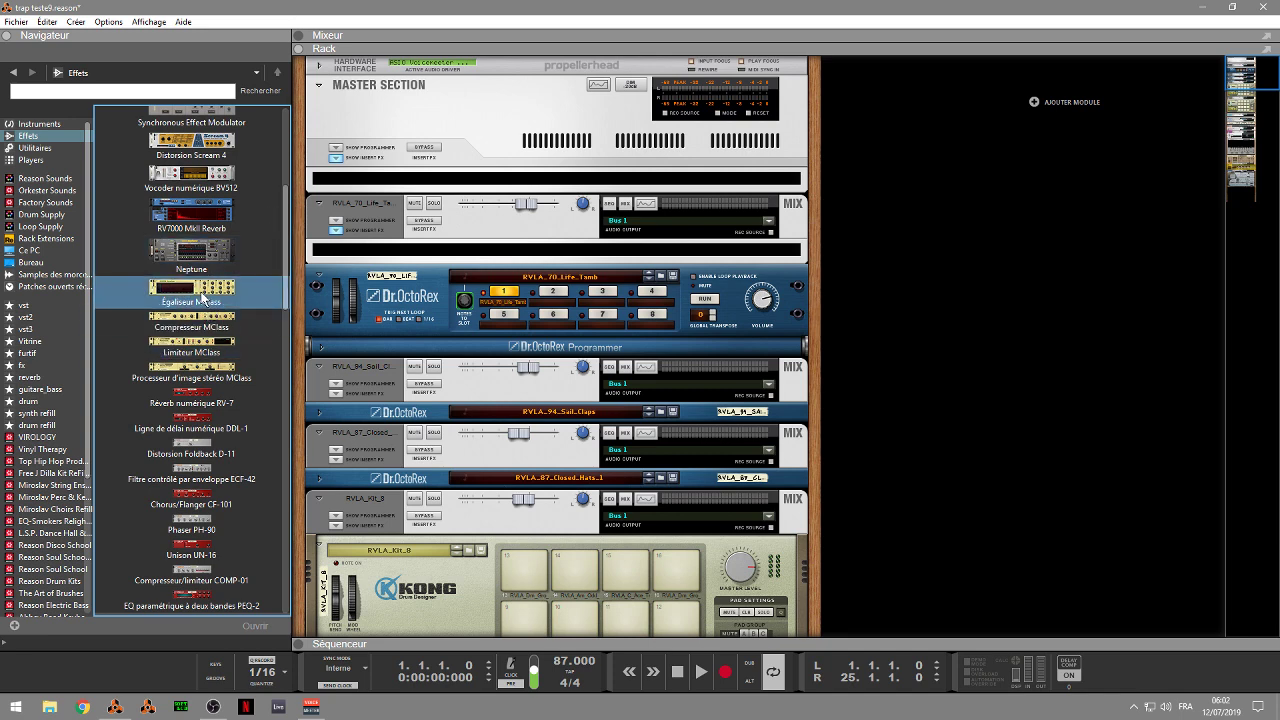
pyautogui.click(205, 322)
pyautogui.click(204, 350)
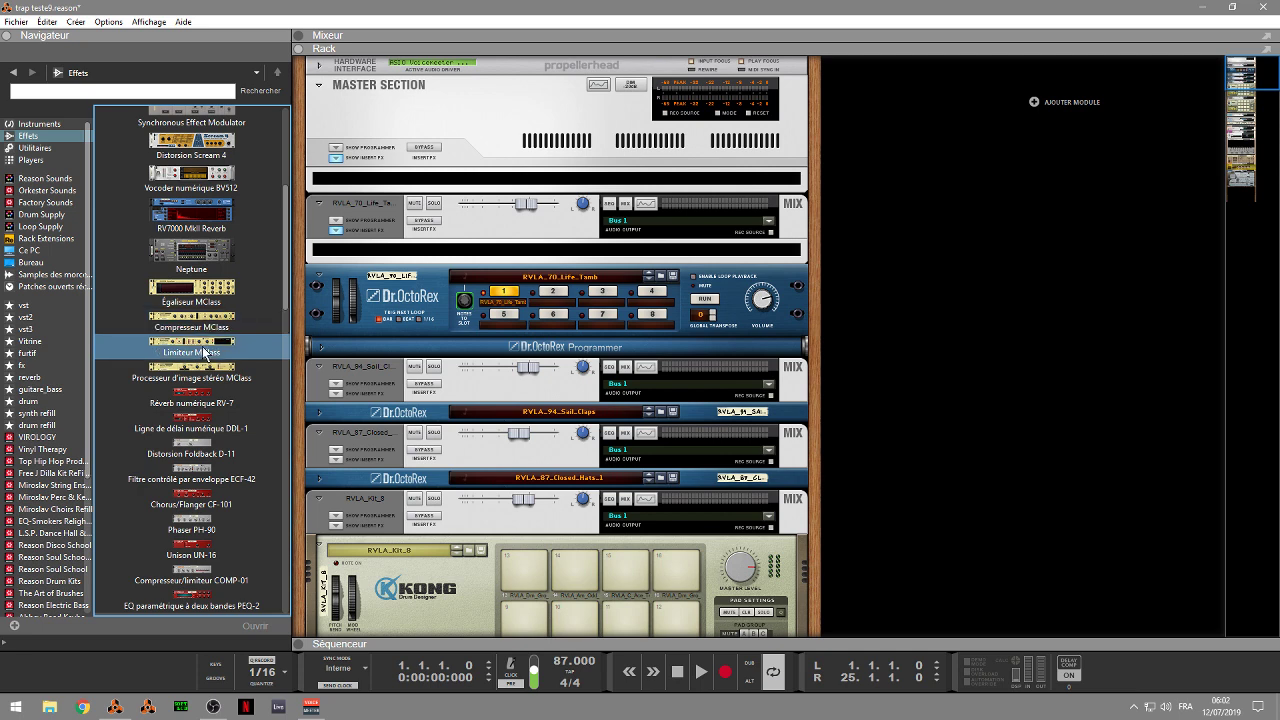
pyautogui.click(196, 378)
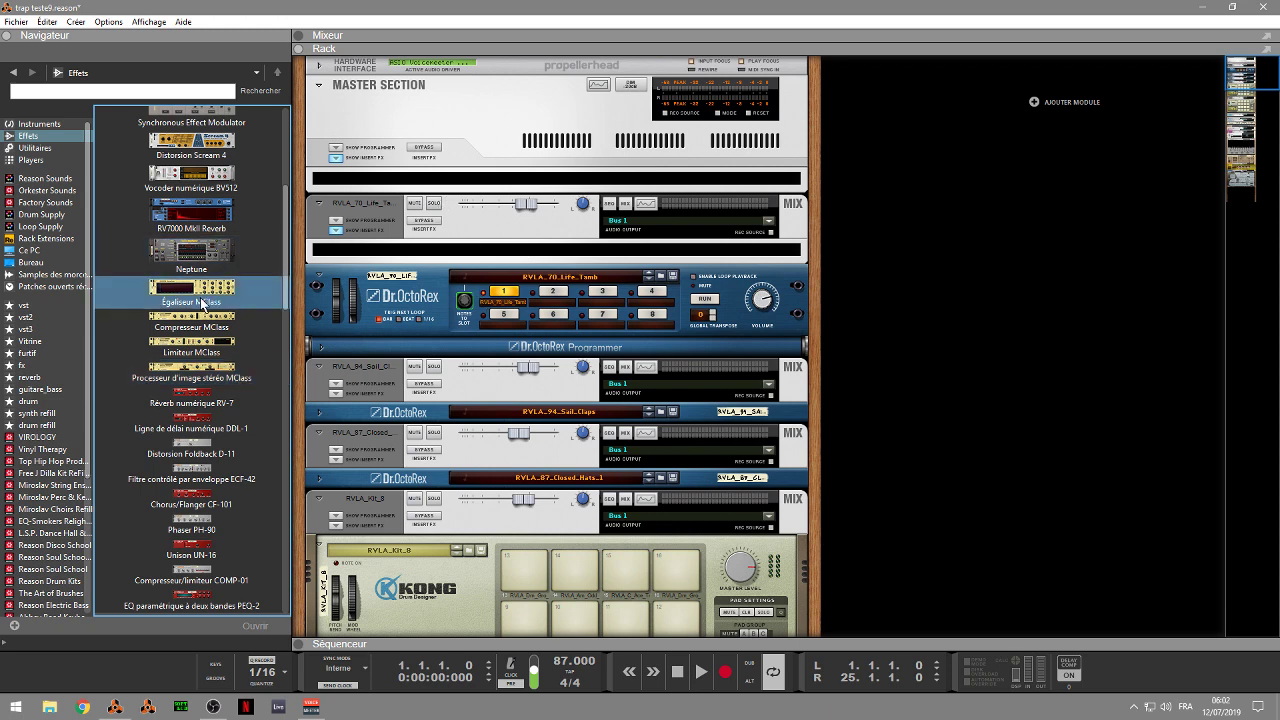
pyautogui.moveTo(198, 296); pyautogui.dragTo(538, 244)
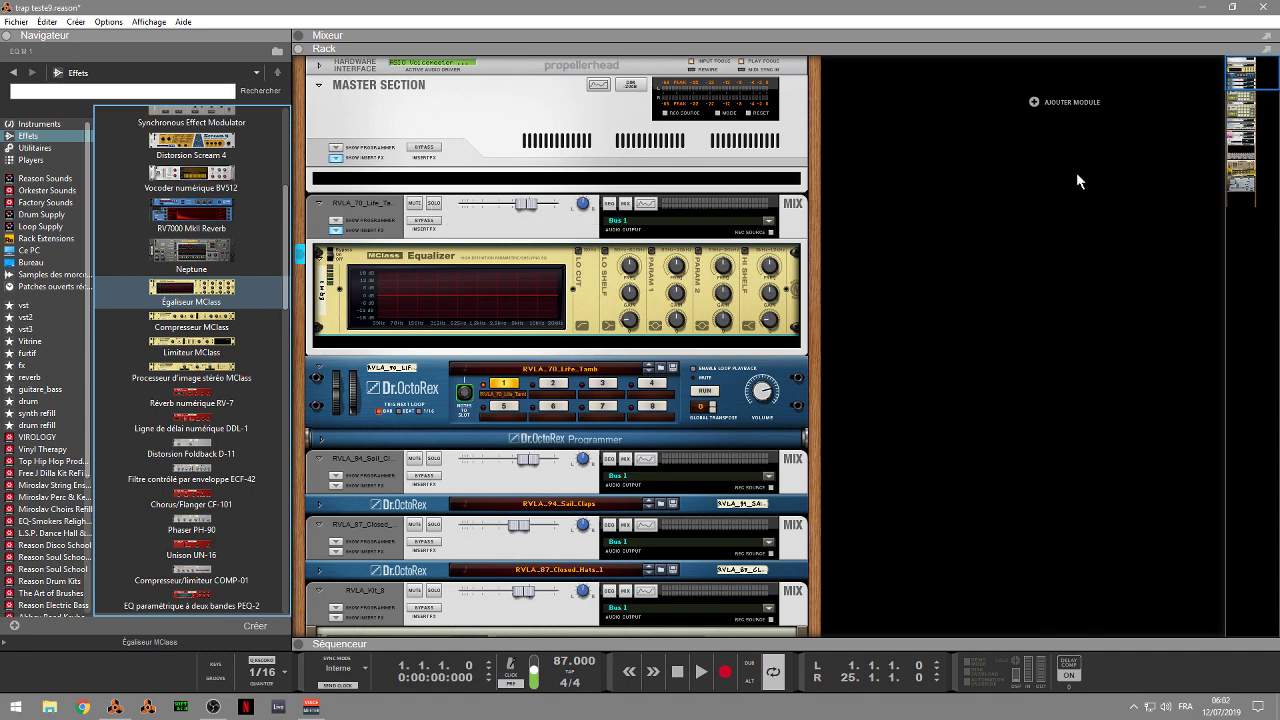
pyautogui.scroll(-5, 1250, 80)
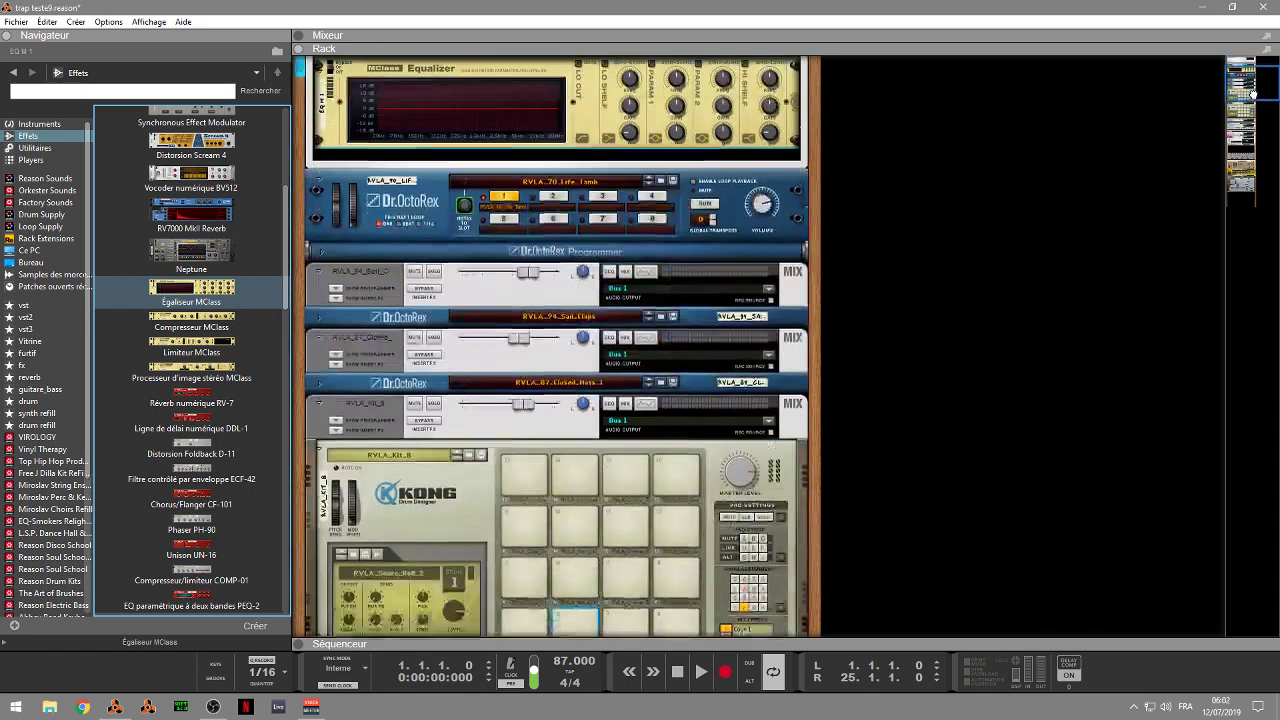
# Step: Show the sequencer, fit the whole 25-bar arrangement in view, and hide the sequencer again
pyautogui.click(299, 647)
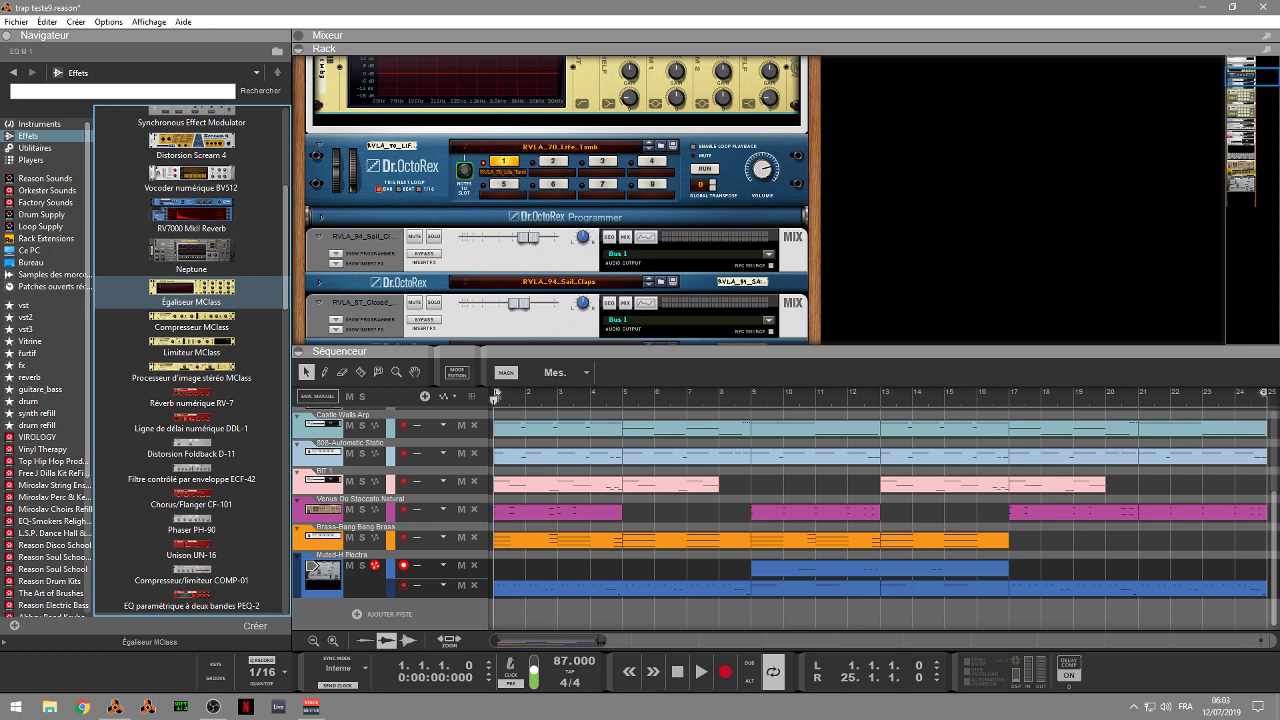
pyautogui.press('h')
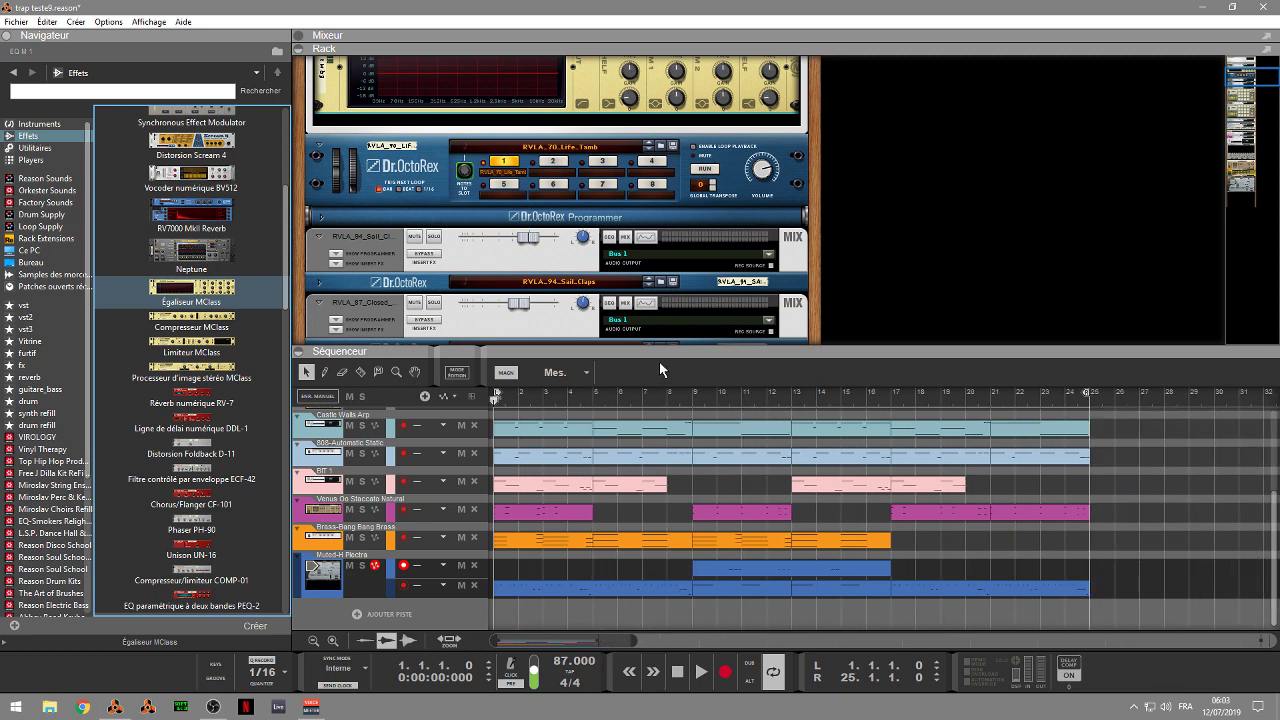
pyautogui.click(300, 351)
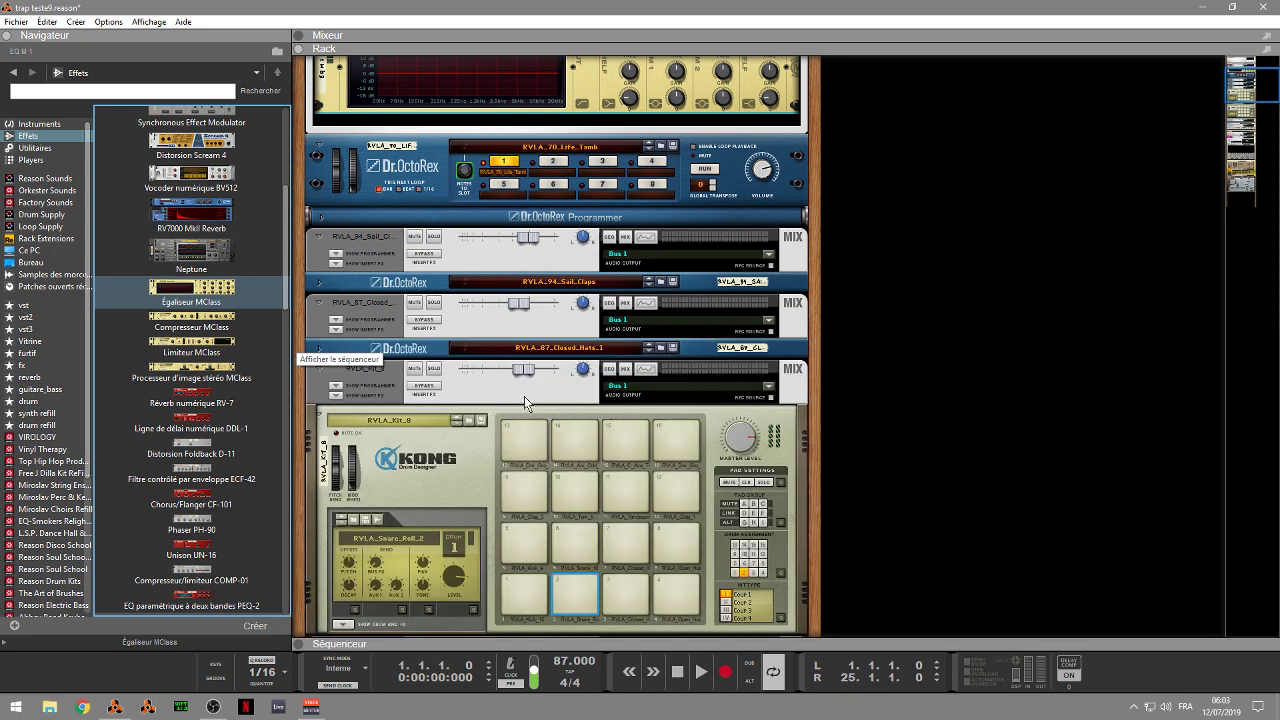
# Step: Start playback and solo the Bus 1 channel in the rack to hear the drum group
pyautogui.press('space')
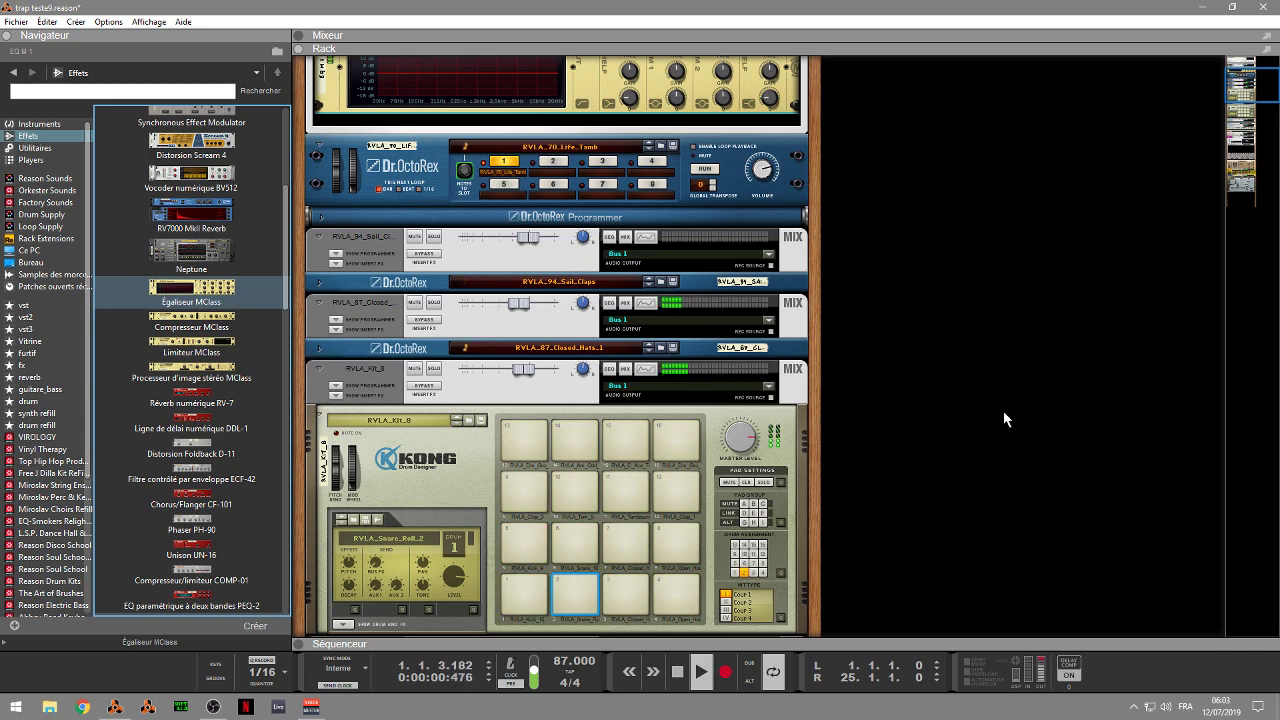
pyautogui.scroll(3, 1249, 70)
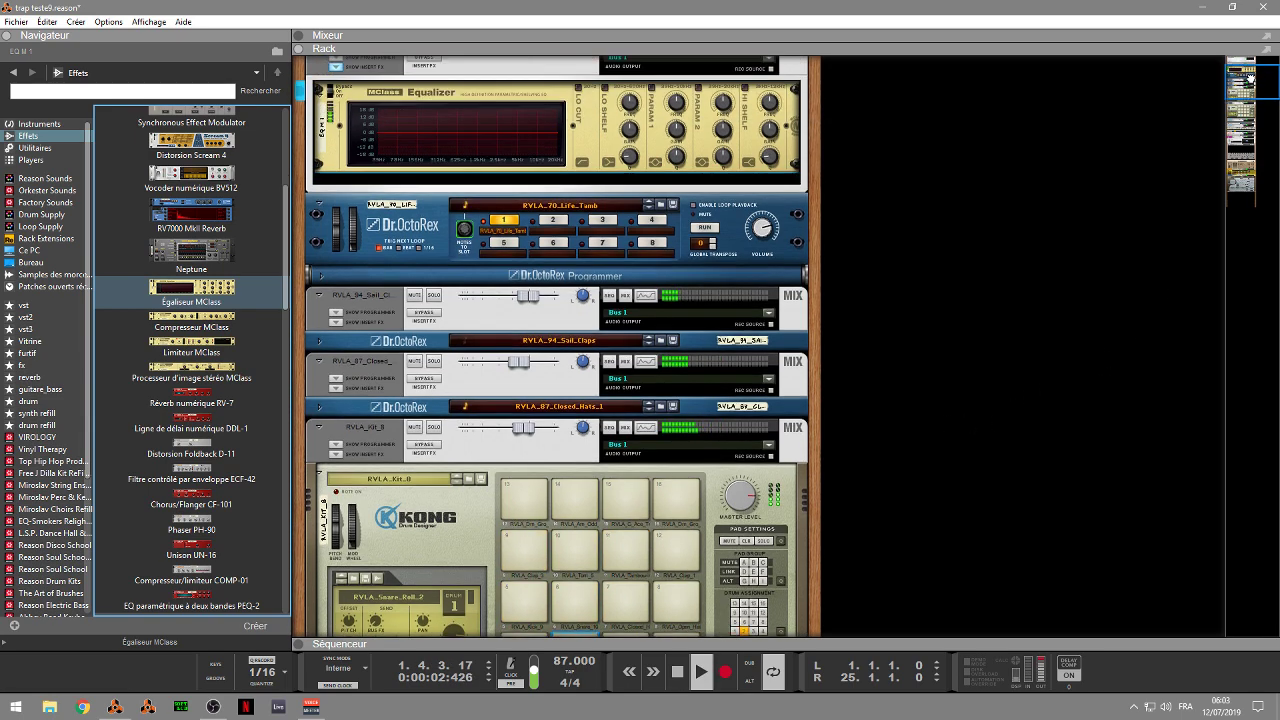
pyautogui.moveTo(1249, 70); pyautogui.dragTo(1249, 92)
pyautogui.scroll(-3, 608, 153)
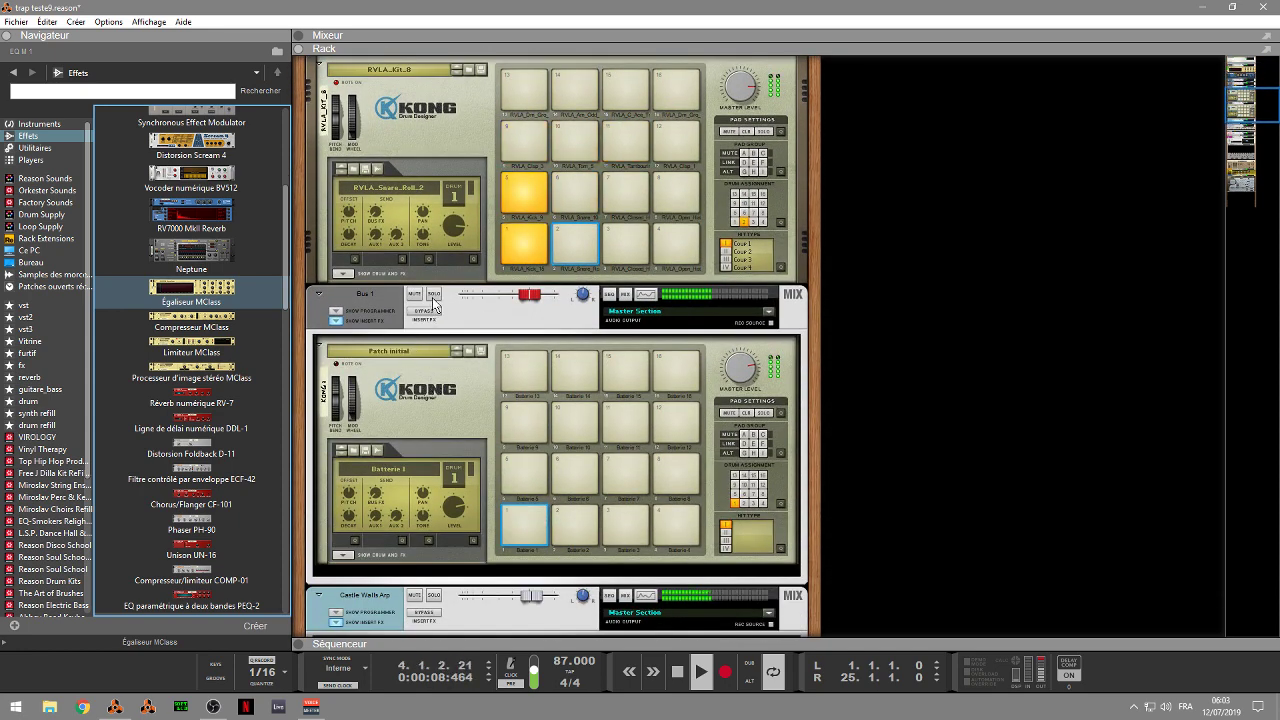
pyautogui.click(434, 297)
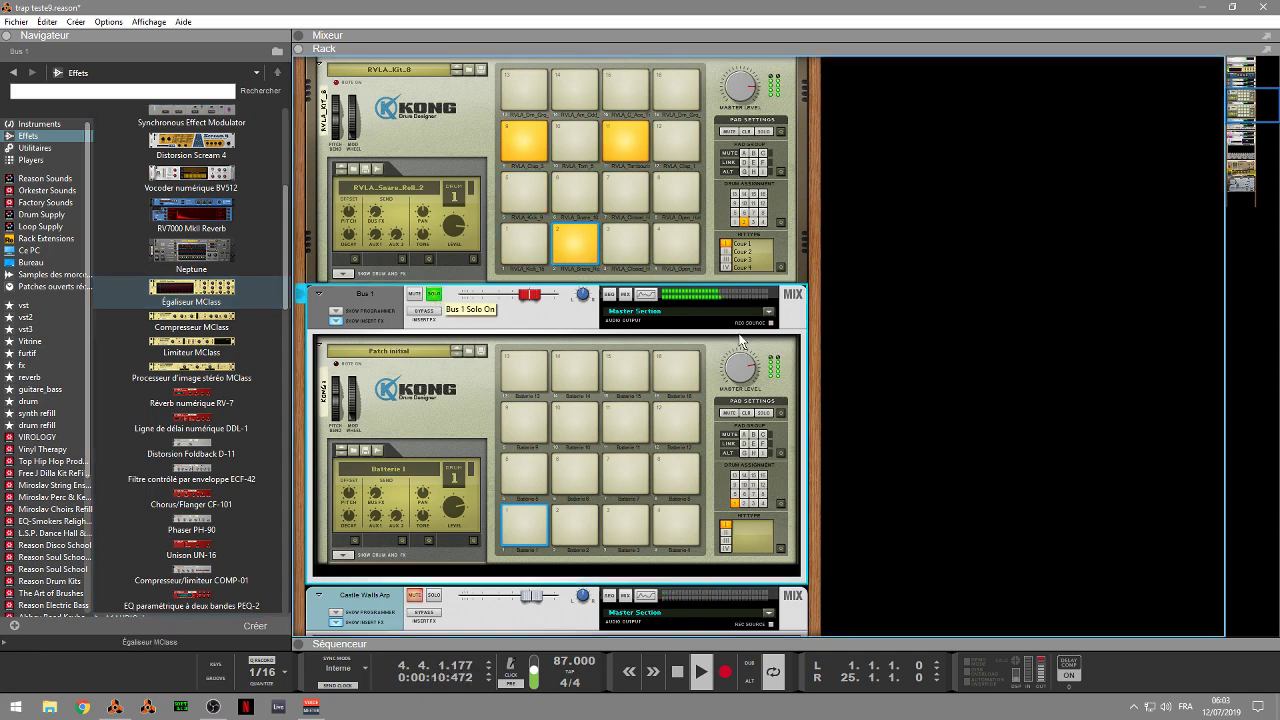
# Step: Solo the Castle Walls Arp channel and view its Sektor instrument window, closing it again
pyautogui.scroll(-5, 848, 215)
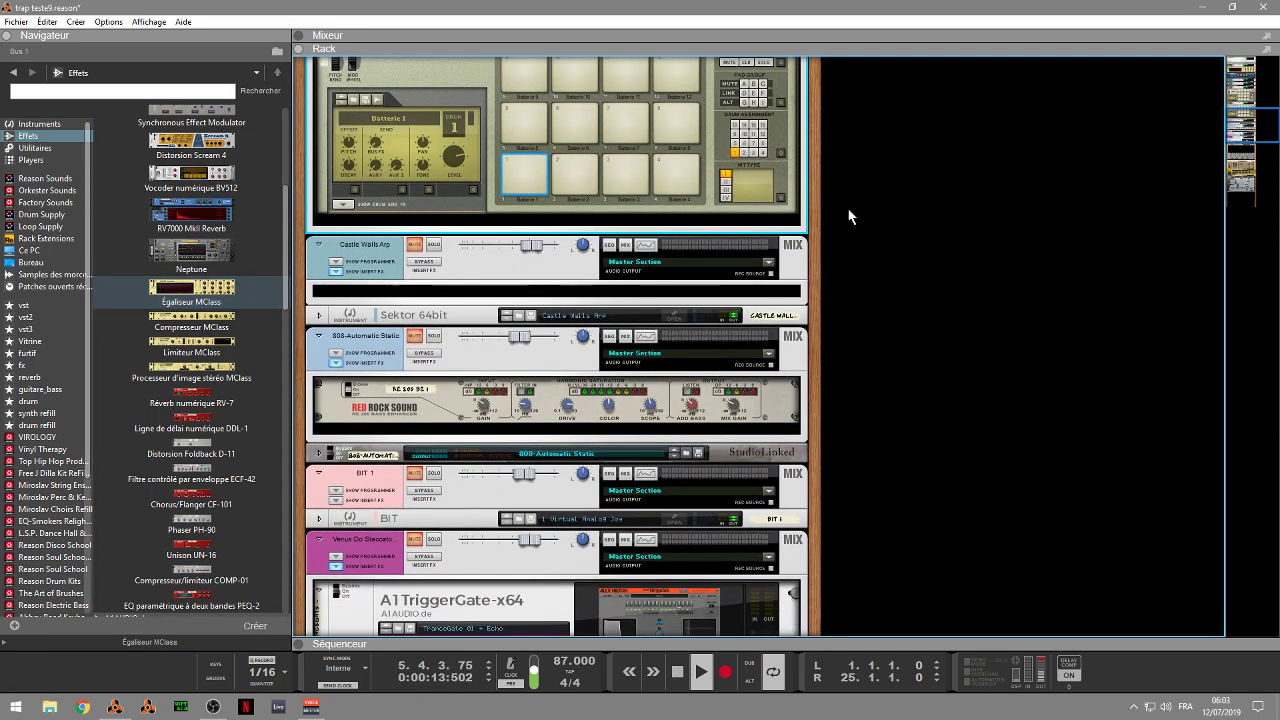
pyautogui.click(434, 245)
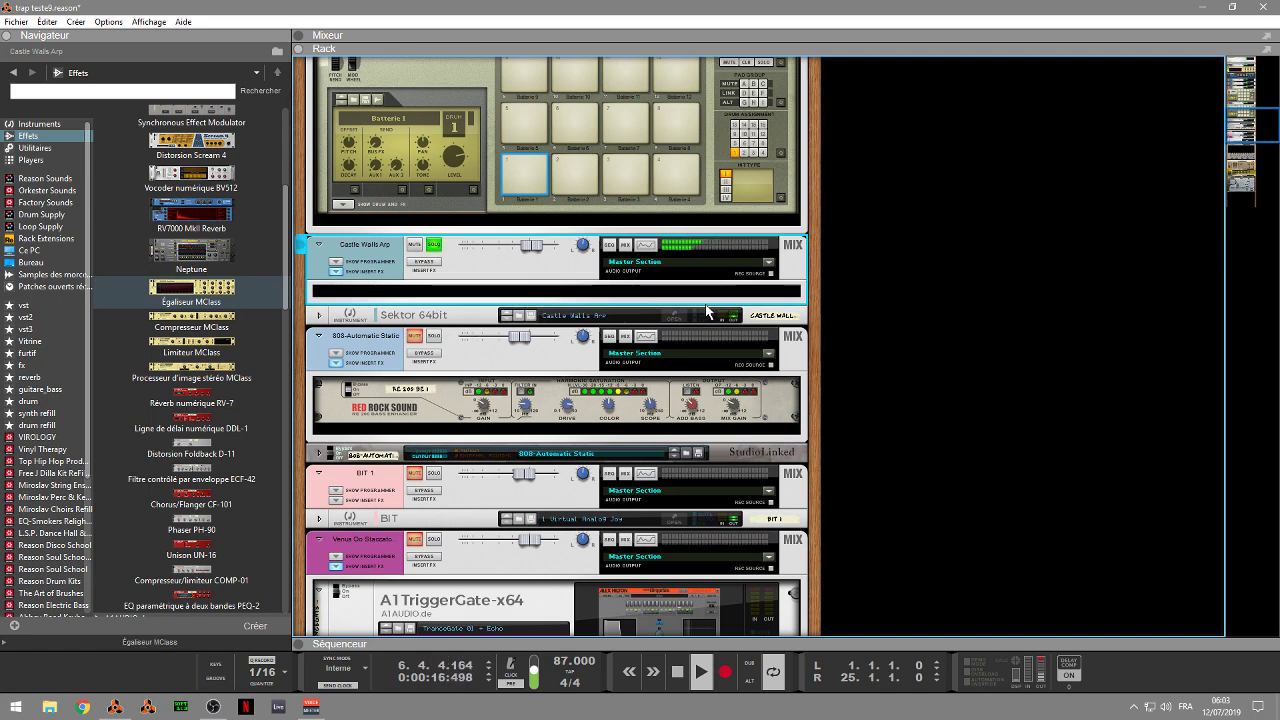
pyautogui.click(676, 320)
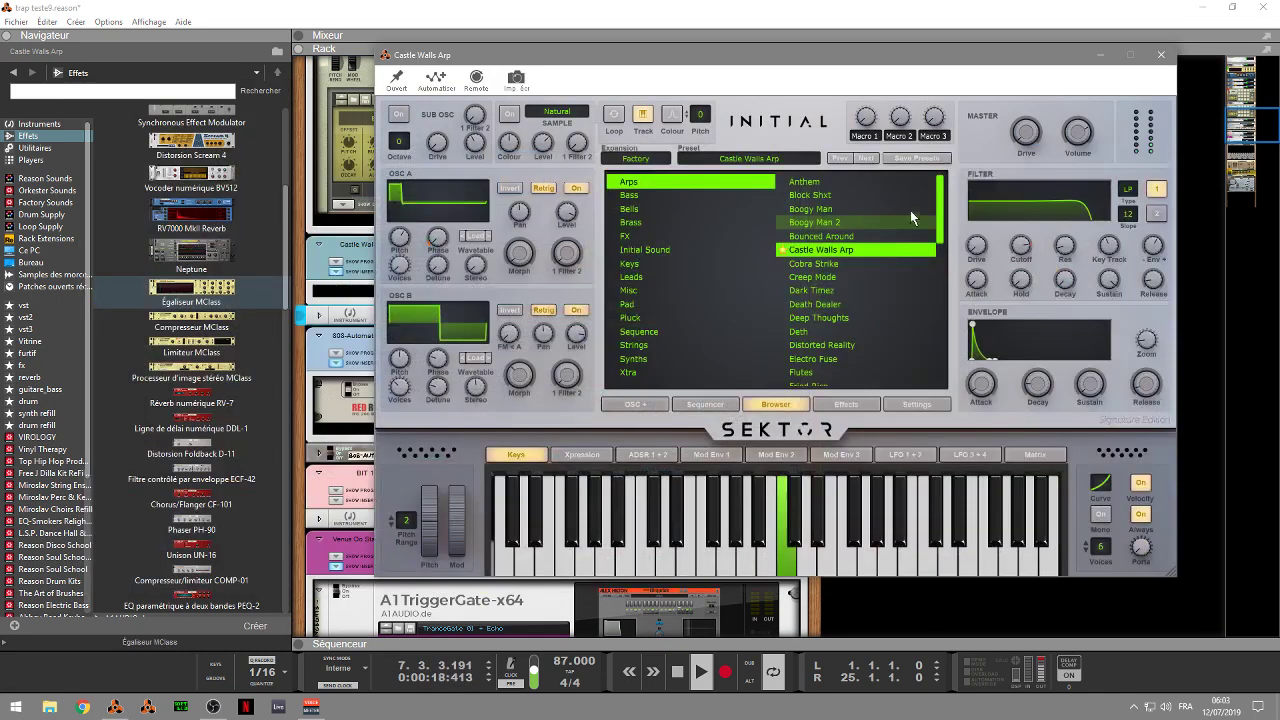
pyautogui.click(1160, 54)
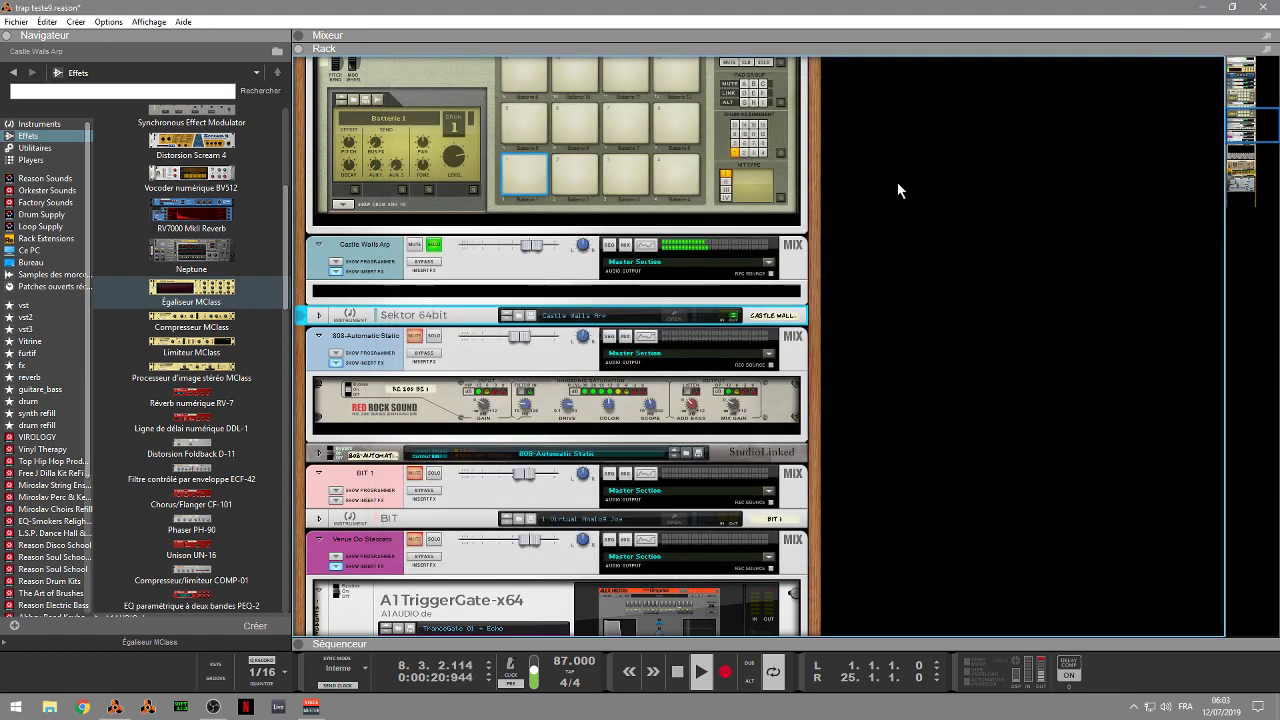
# Step: Solo the 808-Automatic Static and BIT 1 channels and view the B.I.T. instrument window, closing it again
pyautogui.click(435, 338)
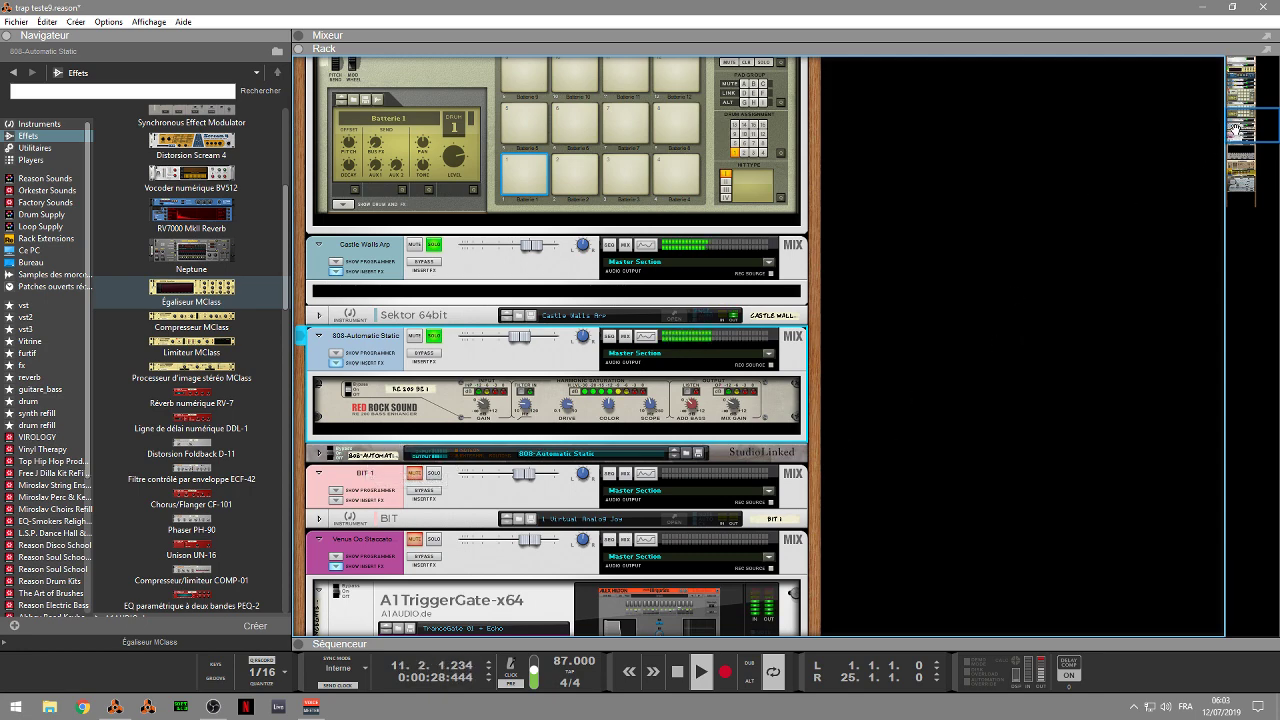
pyautogui.moveTo(1236, 130); pyautogui.dragTo(1236, 147)
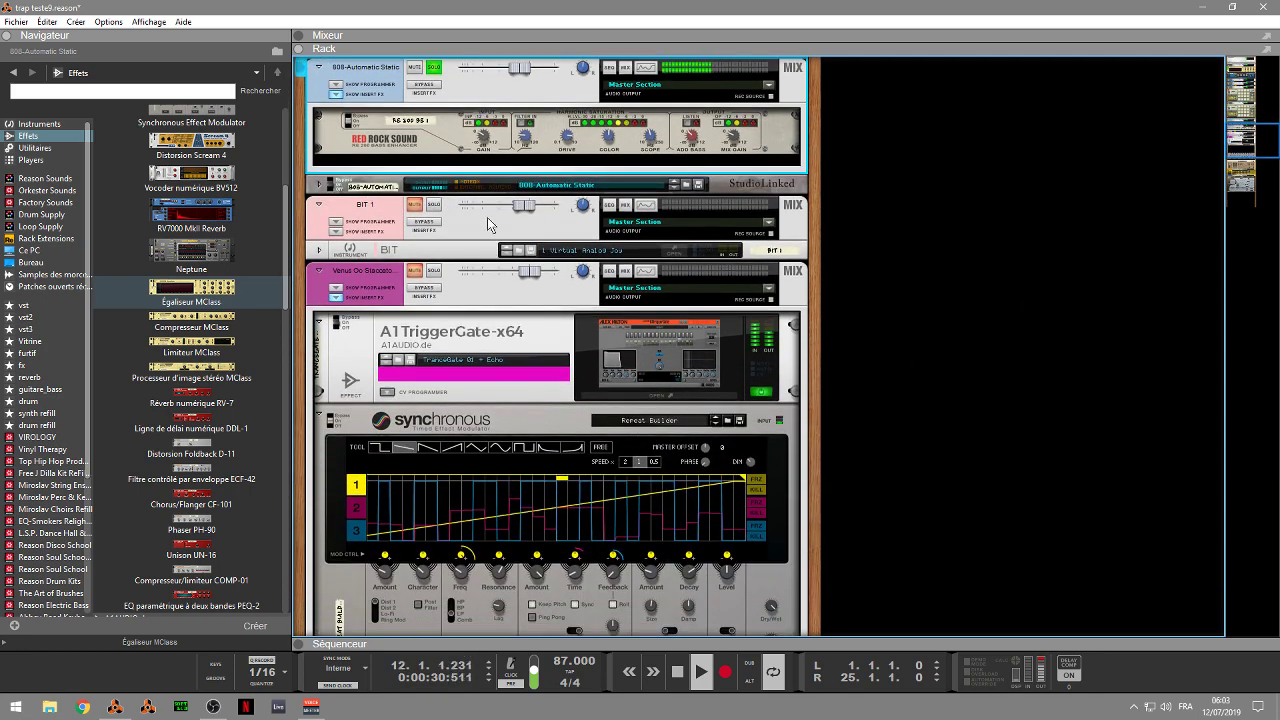
pyautogui.click(435, 208)
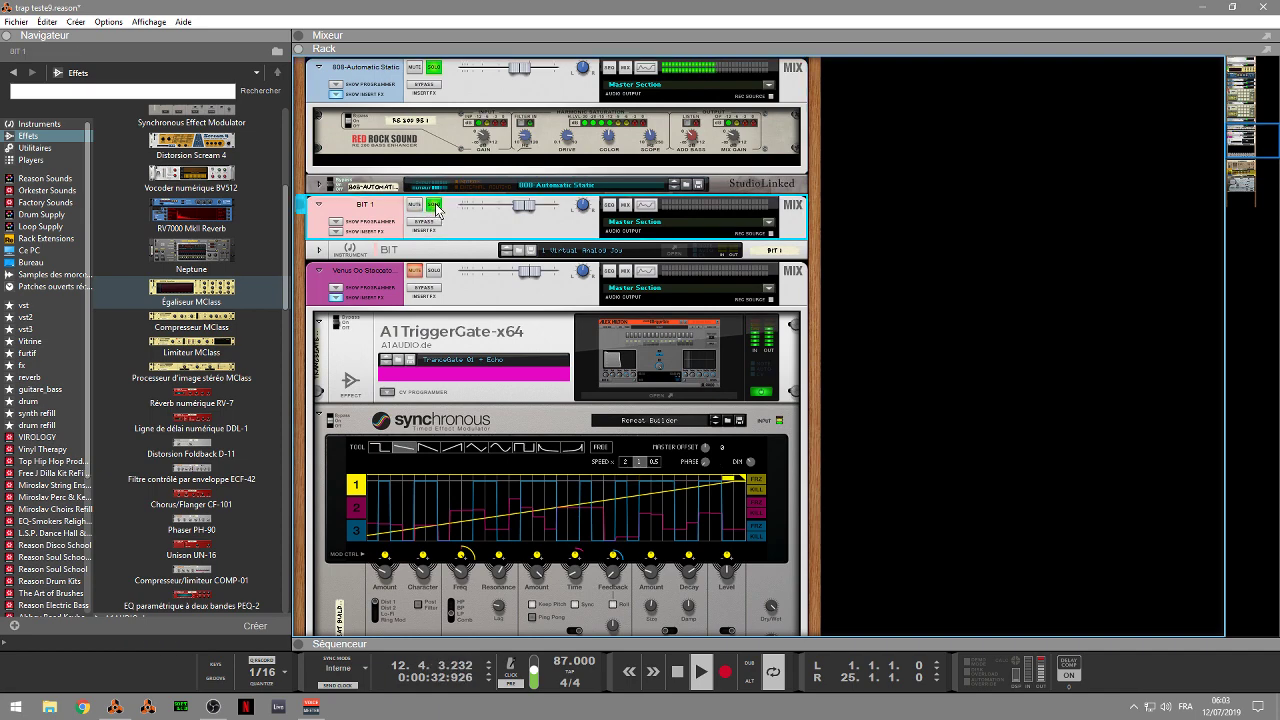
pyautogui.click(670, 252)
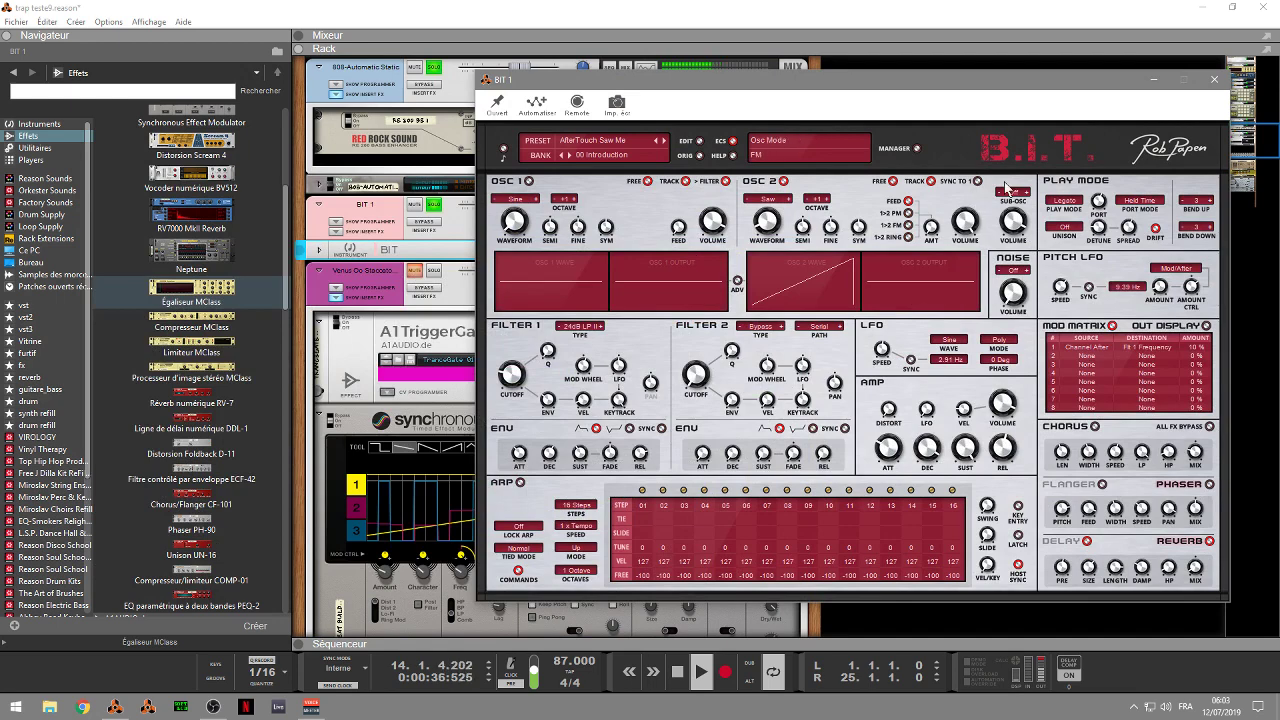
pyautogui.click(1214, 80)
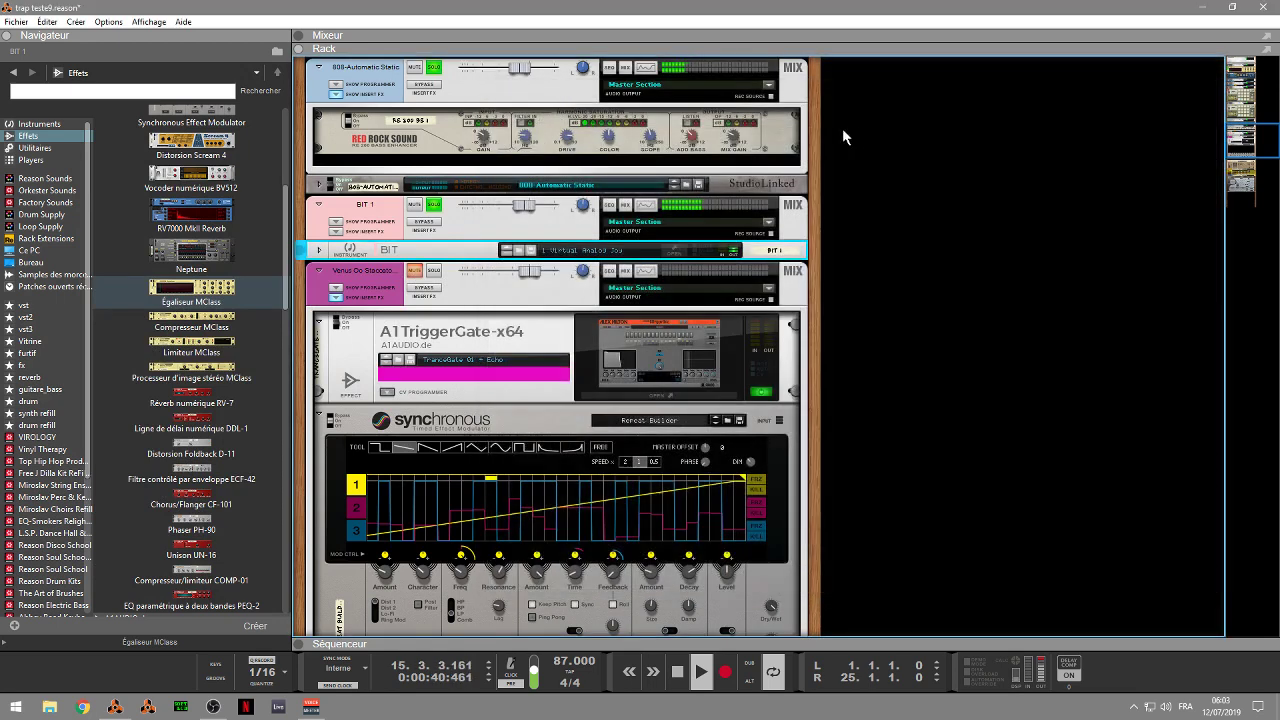
# Step: Unsolo BIT 1 and 808-Automatic Static, and solo the Venus Oo Staccato, Brass-Bang Bang and Muted-H Plectra channels
pyautogui.click(438, 212)
pyautogui.click(433, 67)
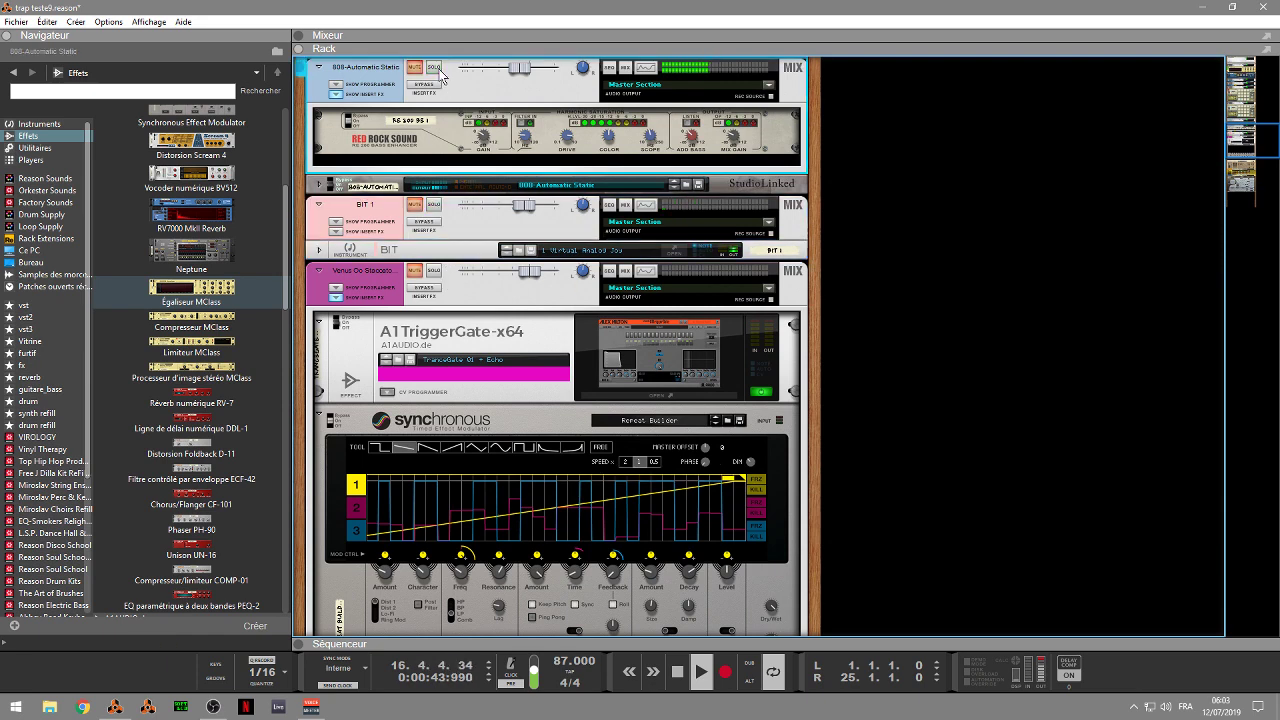
pyautogui.click(433, 270)
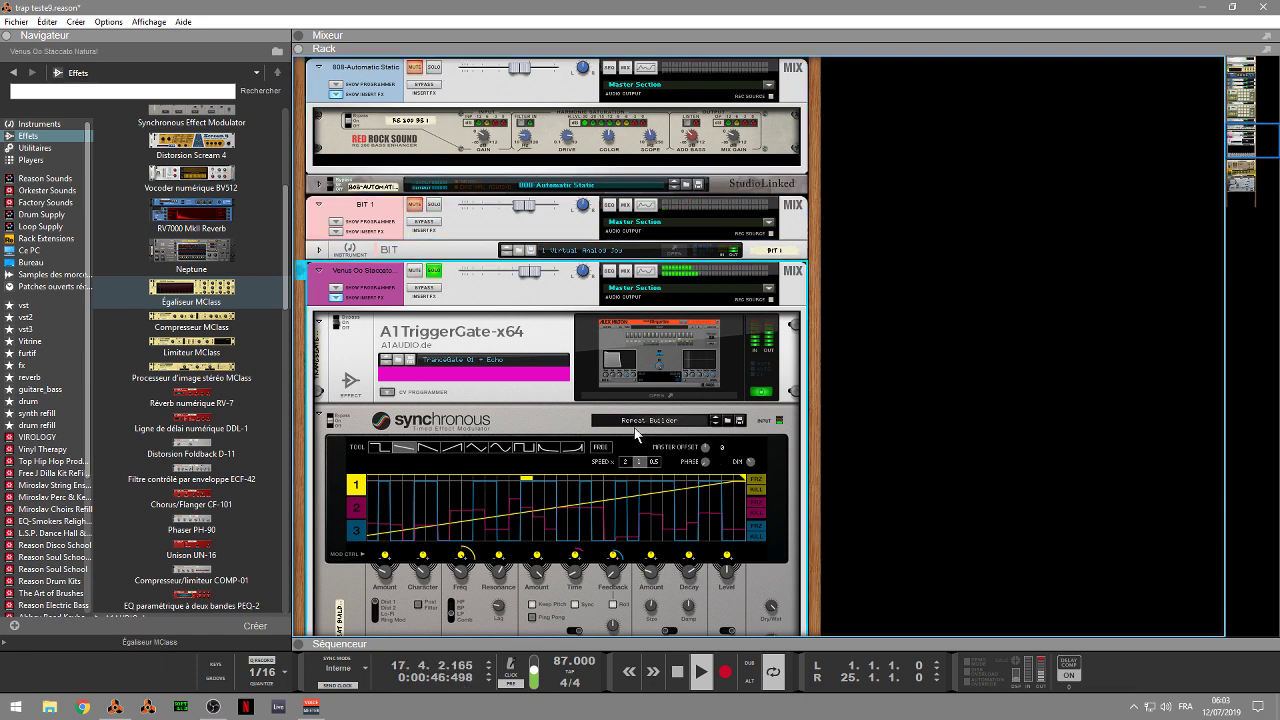
pyautogui.moveTo(1246, 147); pyautogui.dragTo(1247, 170)
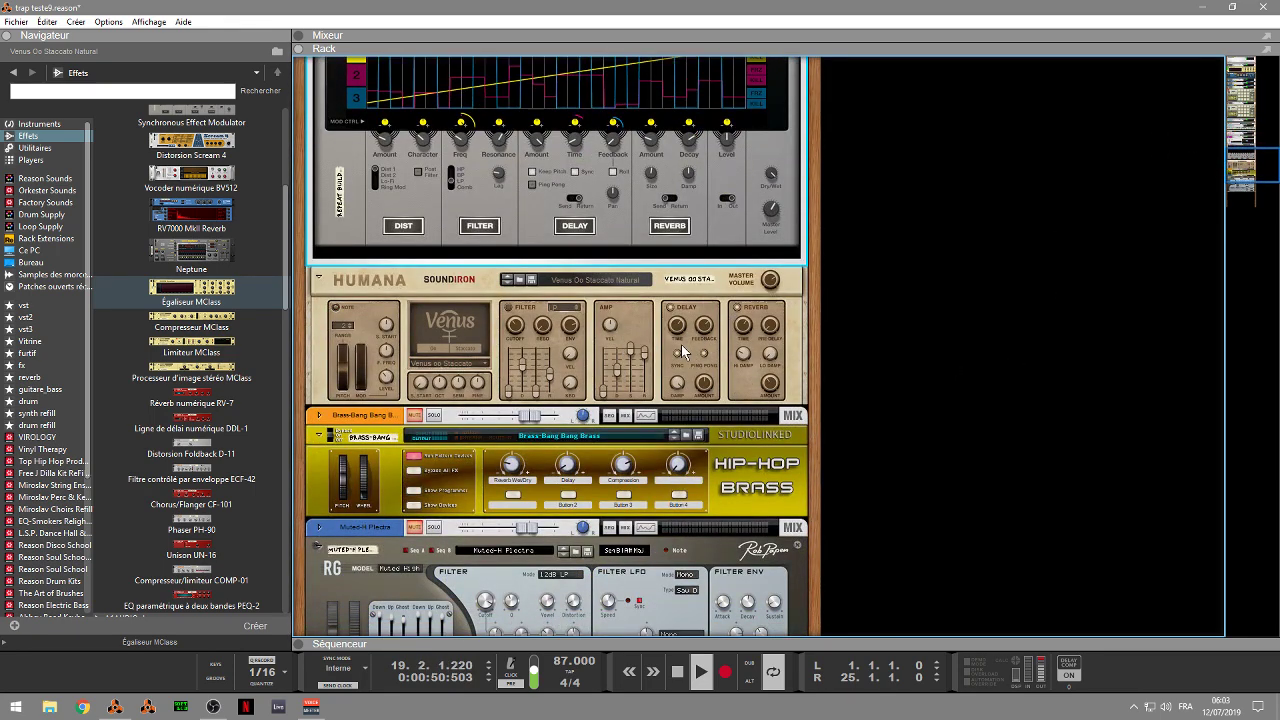
pyautogui.click(433, 415)
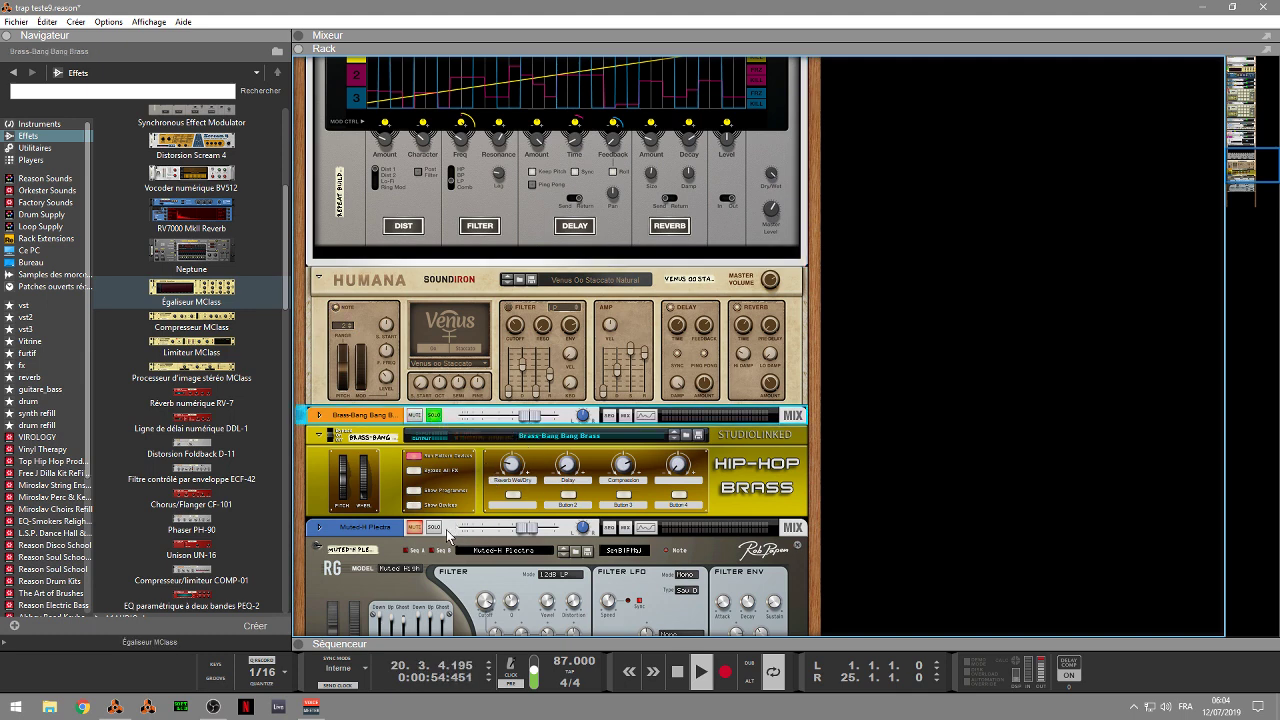
pyautogui.click(434, 528)
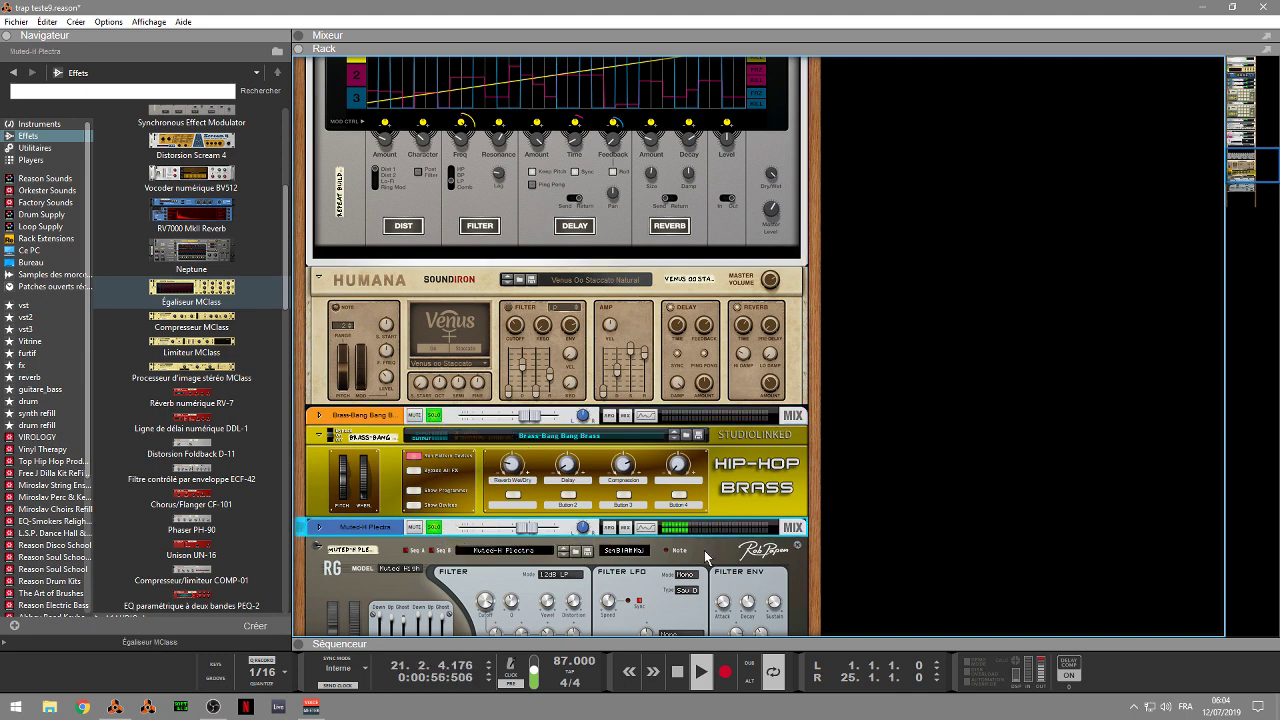
# Step: Show the mixer and turn off all channel solos from the master section
pyautogui.moveTo(1240, 163); pyautogui.dragTo(1231, 72)
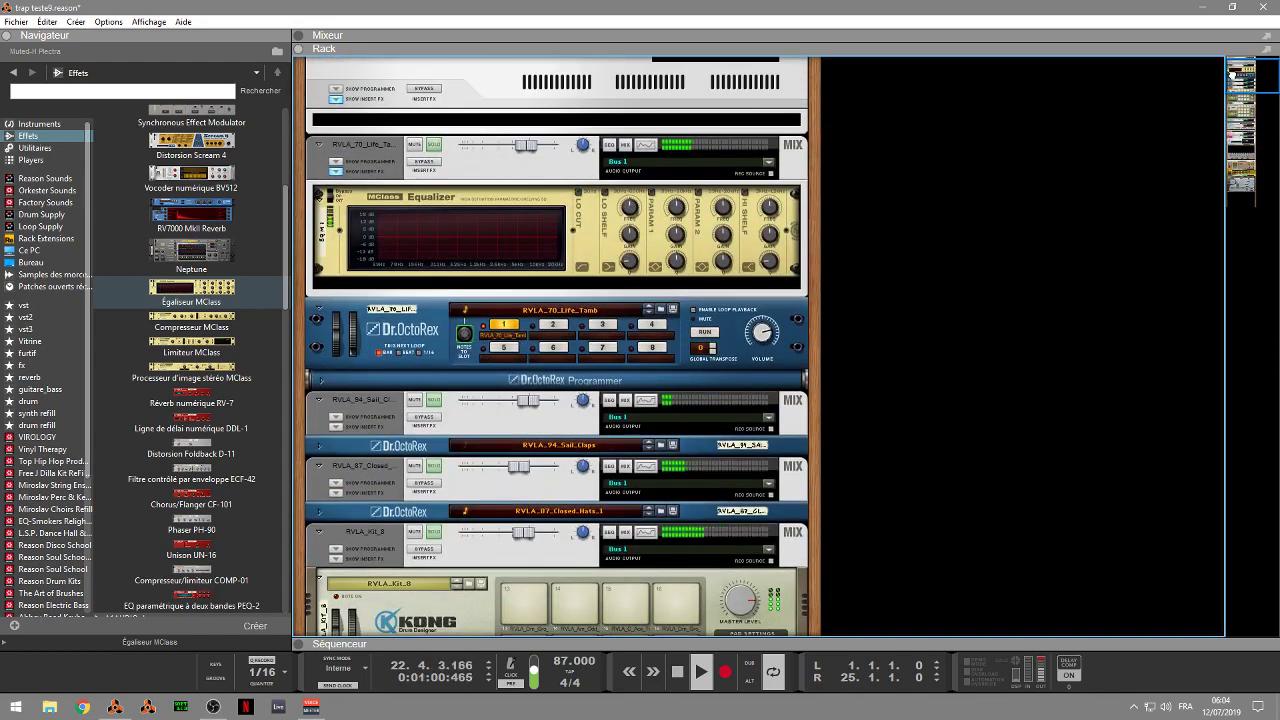
pyautogui.press('F5')
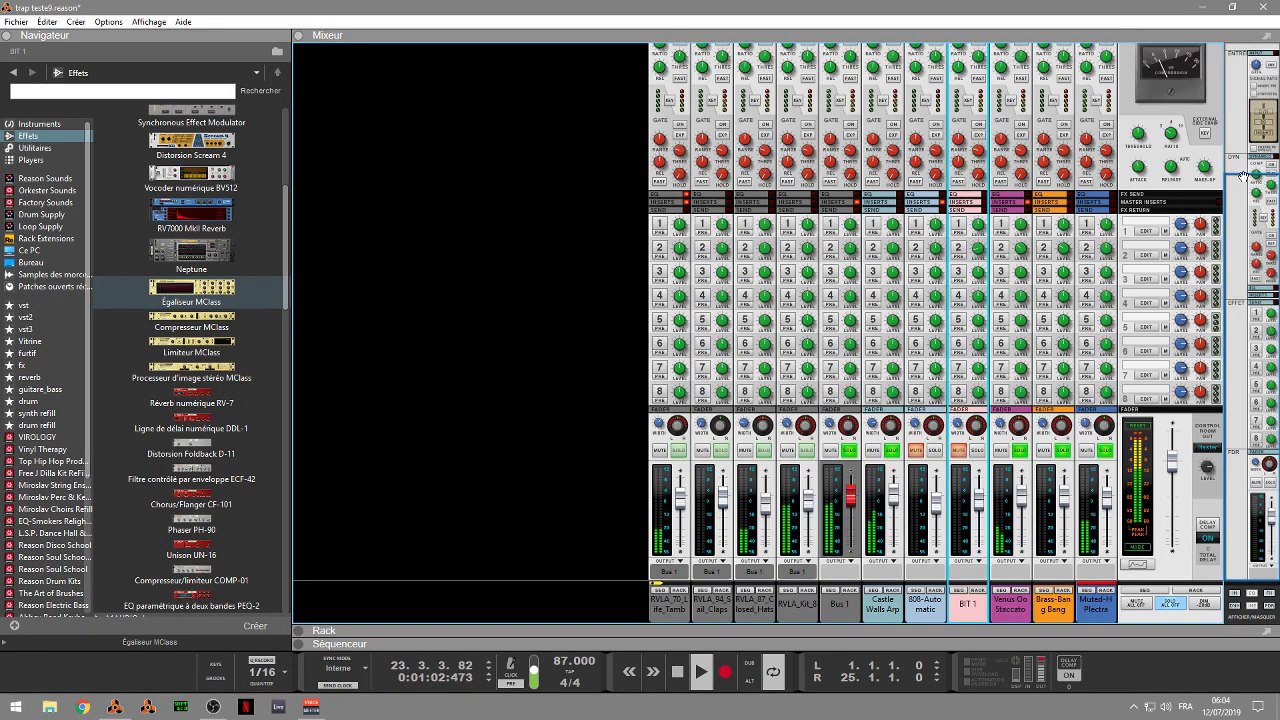
pyautogui.click(1168, 612)
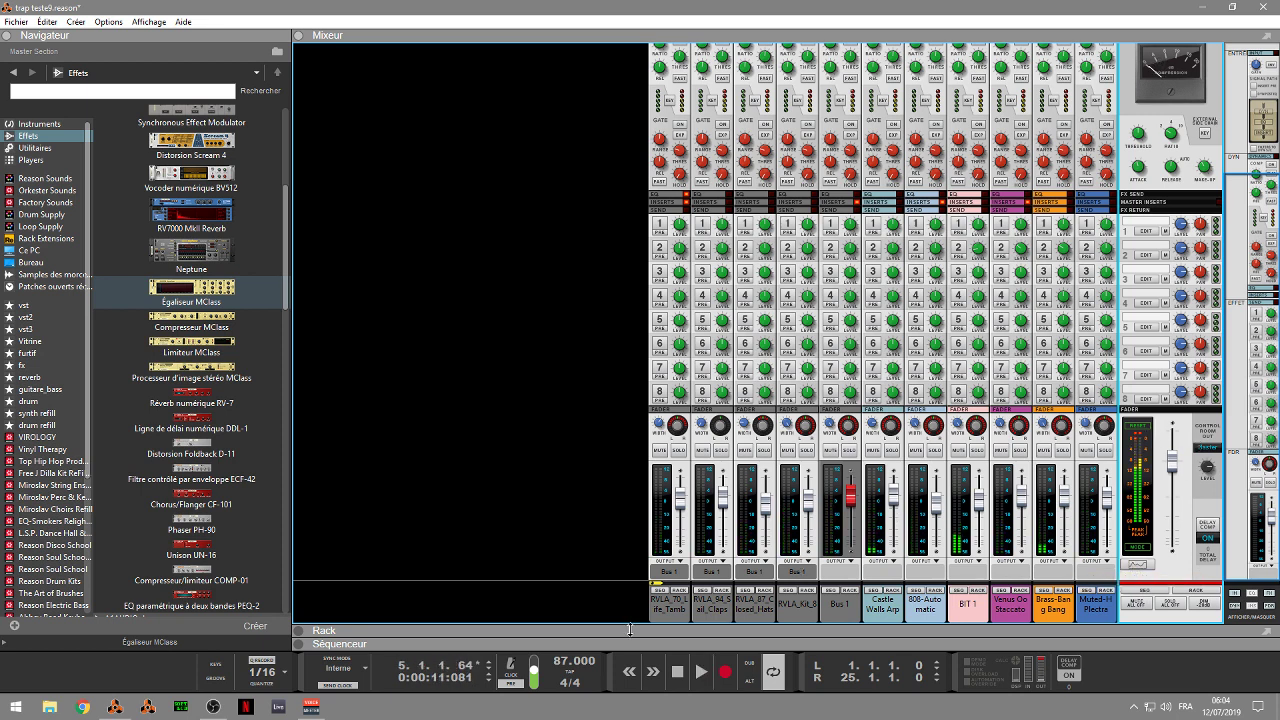
# Step: Compare the rack and mixer views, showing them together and the rack alone
pyautogui.click(322, 631)
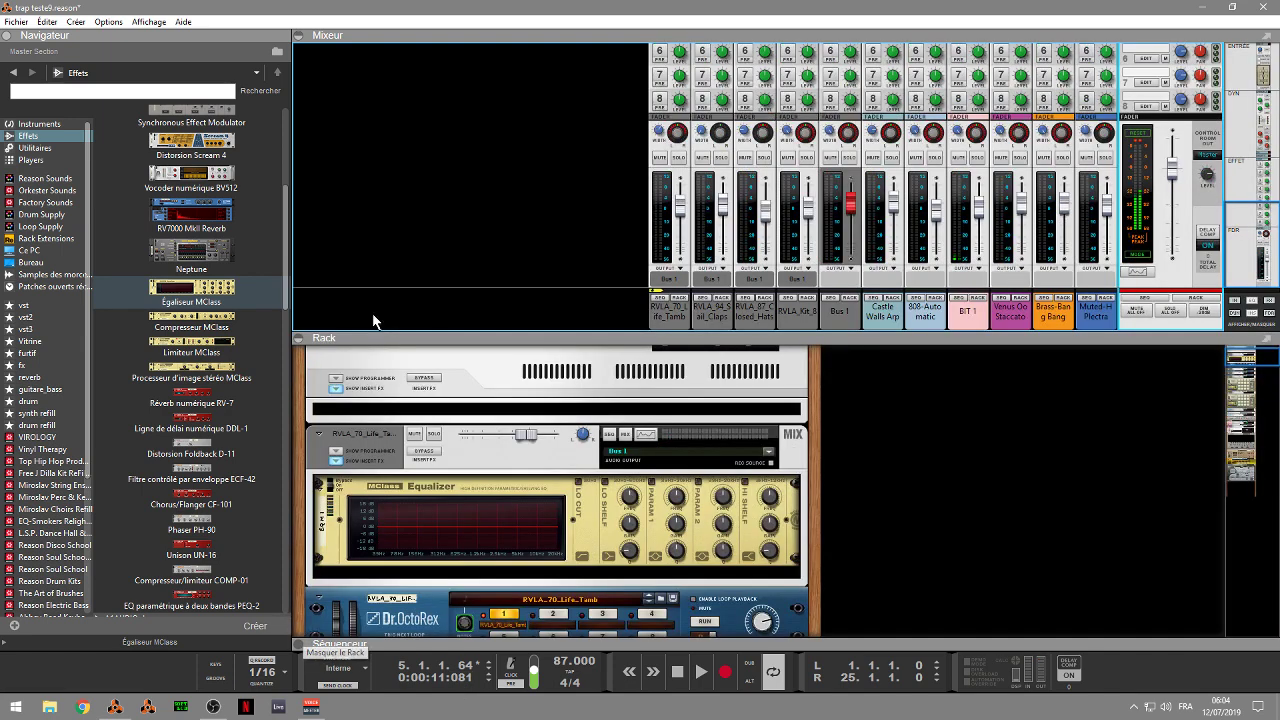
pyautogui.click(305, 40)
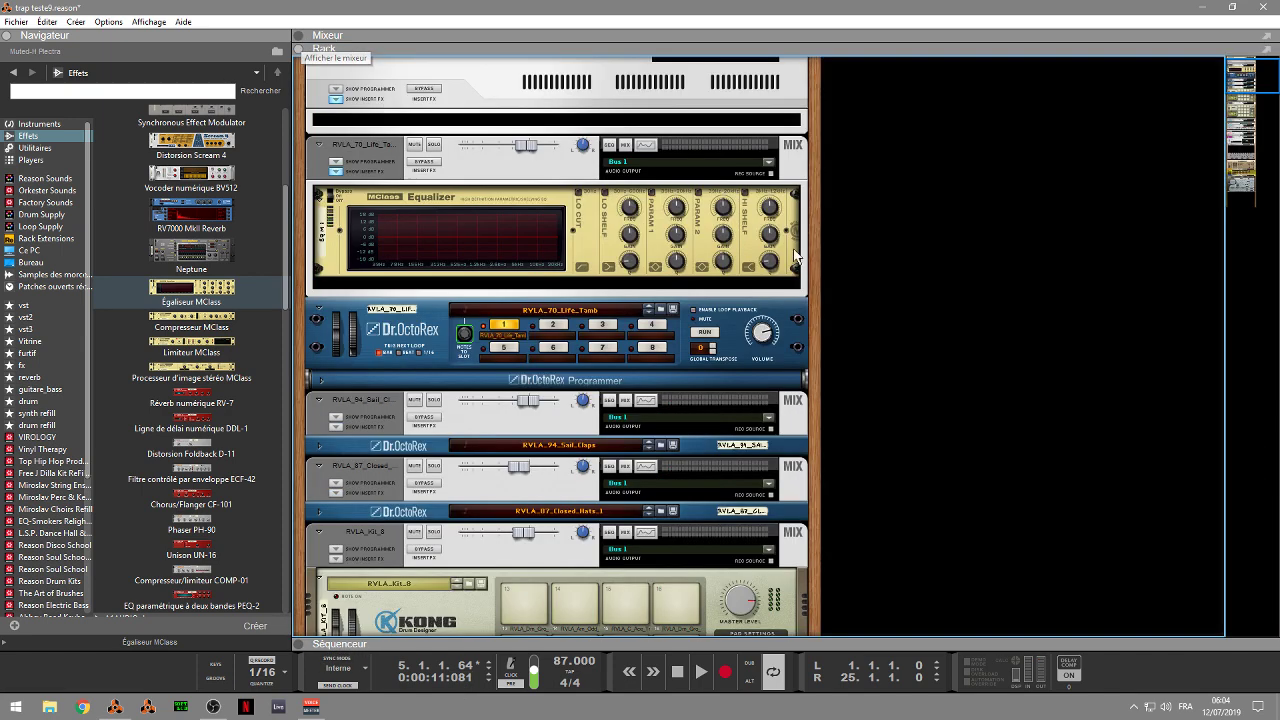
pyautogui.click(310, 35)
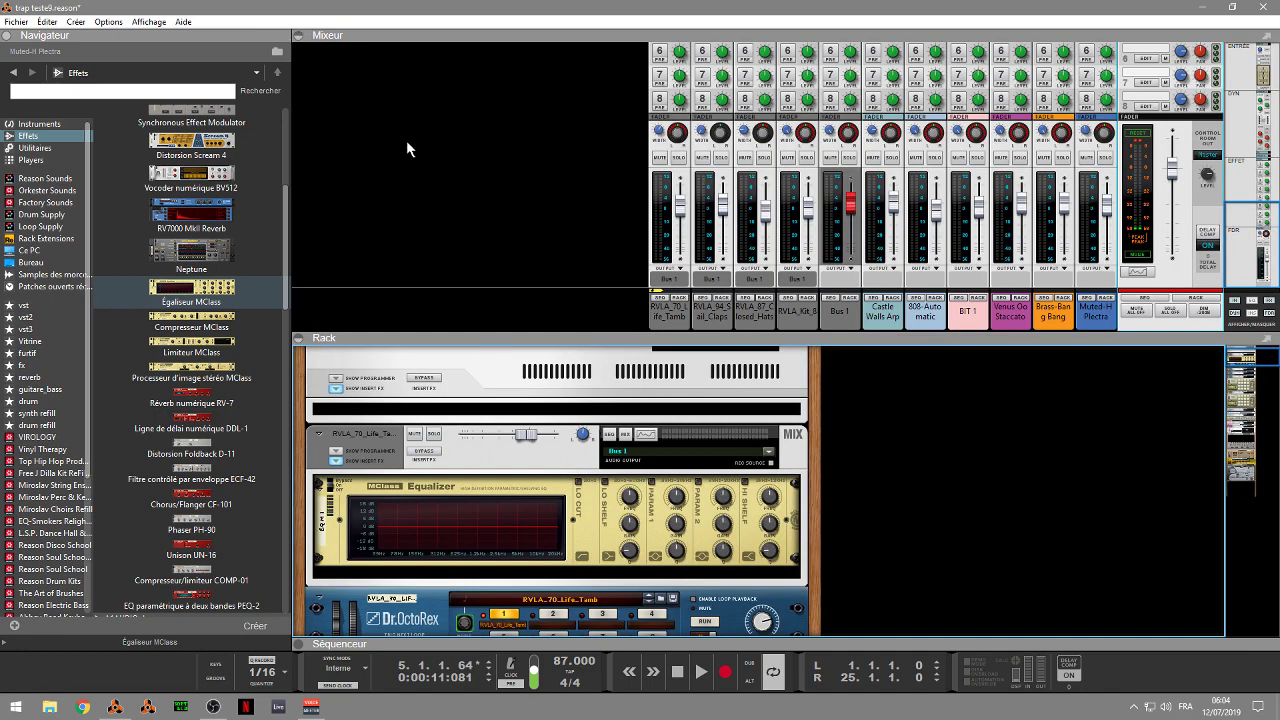
# Step: Show only the mixer, switch from the effect sends to the input and dynamics sections, and display the EQ section
pyautogui.click(301, 341)
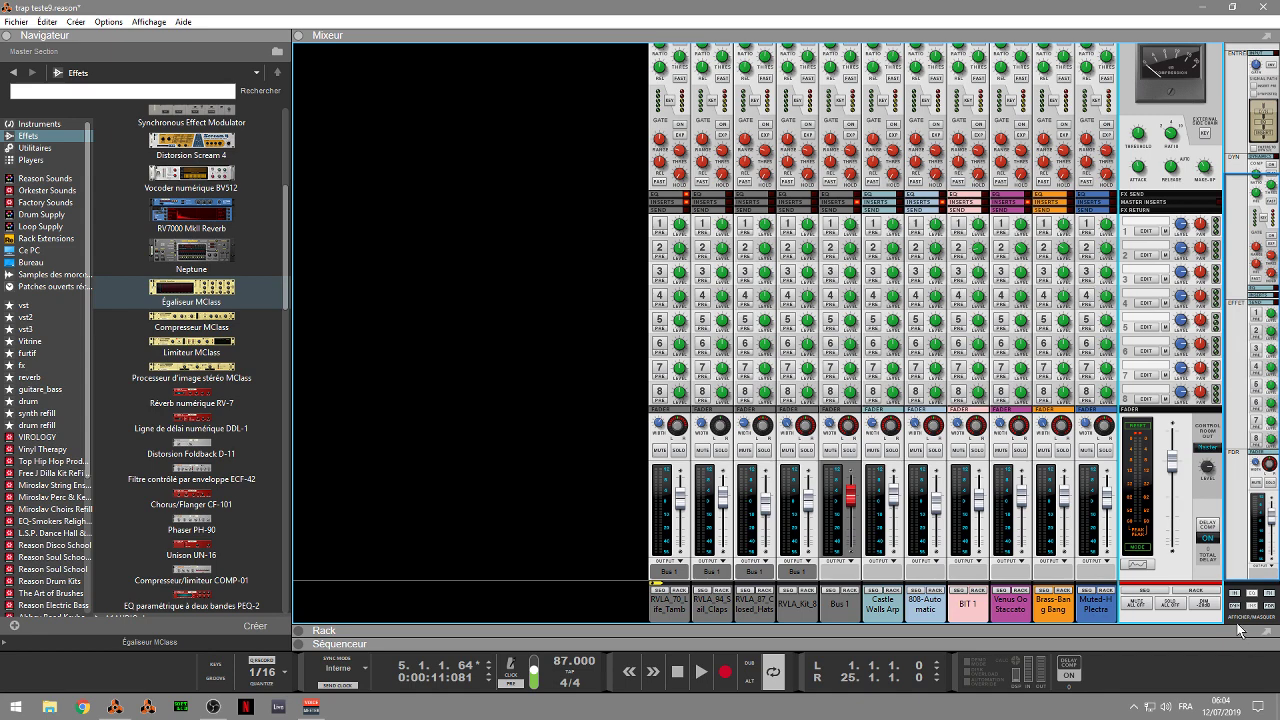
pyautogui.click(1271, 597)
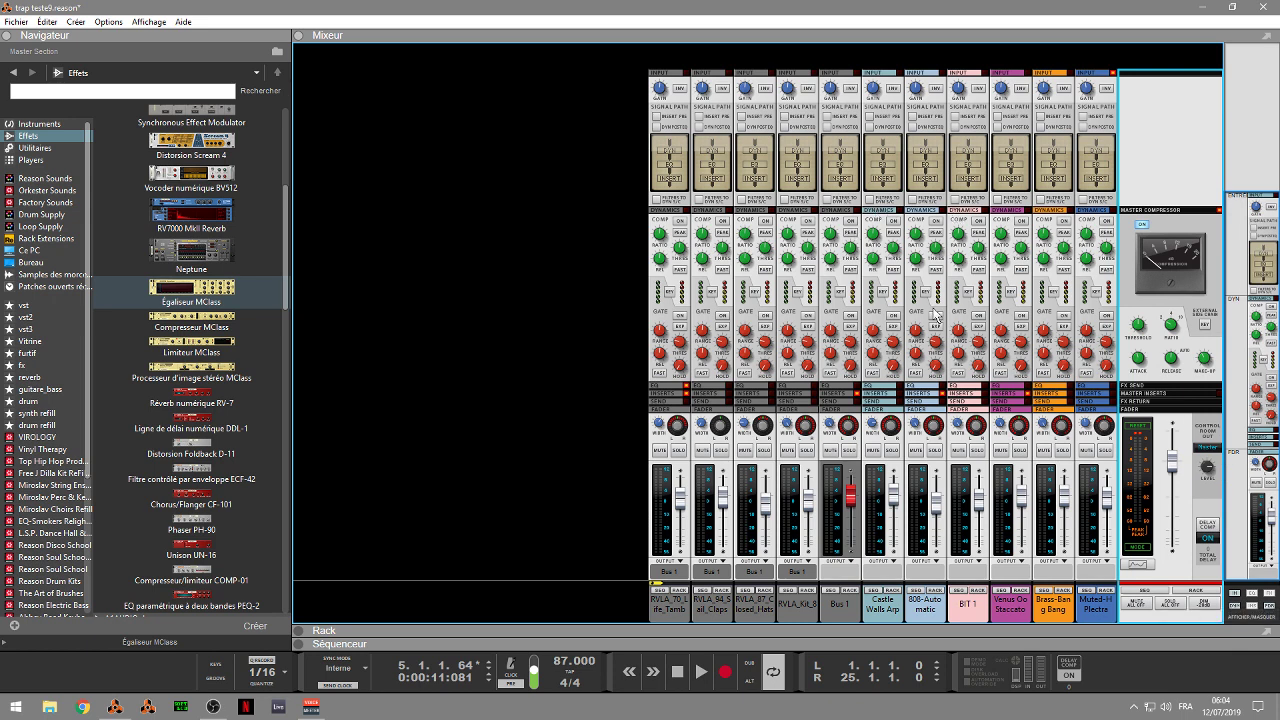
pyautogui.click(1253, 604)
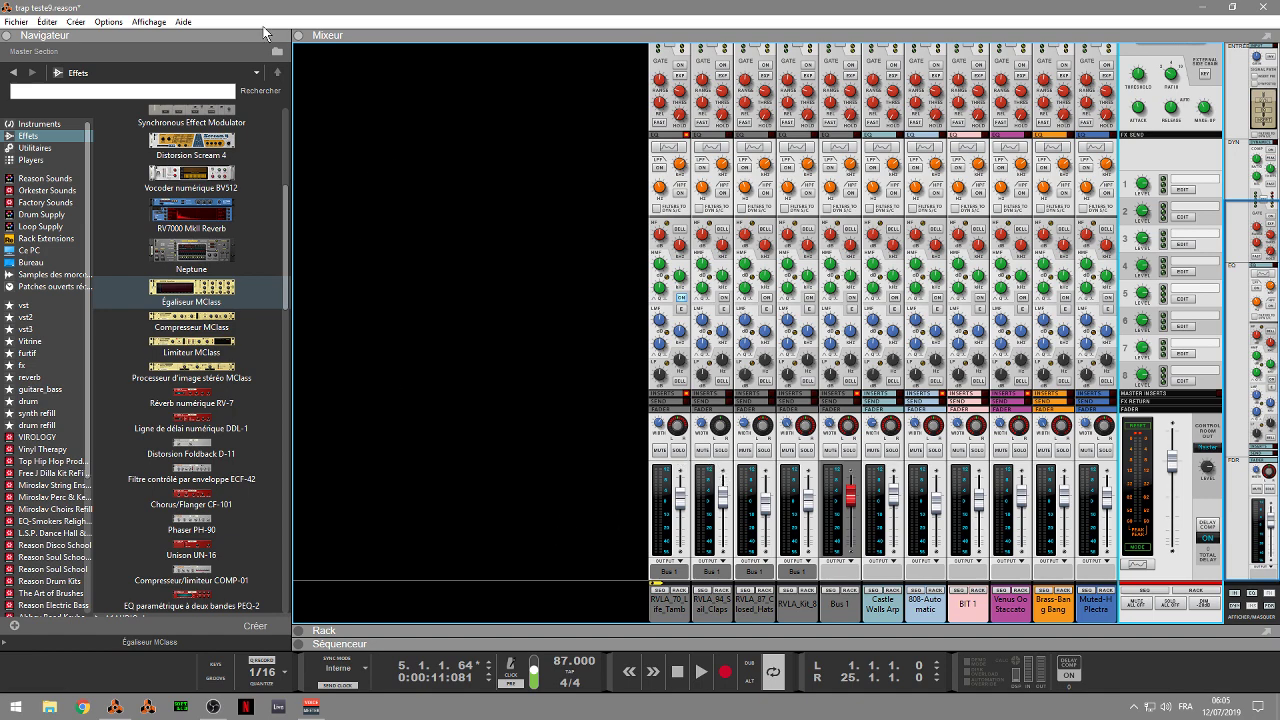
# Step: Return to the rack alone, with the mixer and sequencer hidden
pyautogui.click(297, 38)
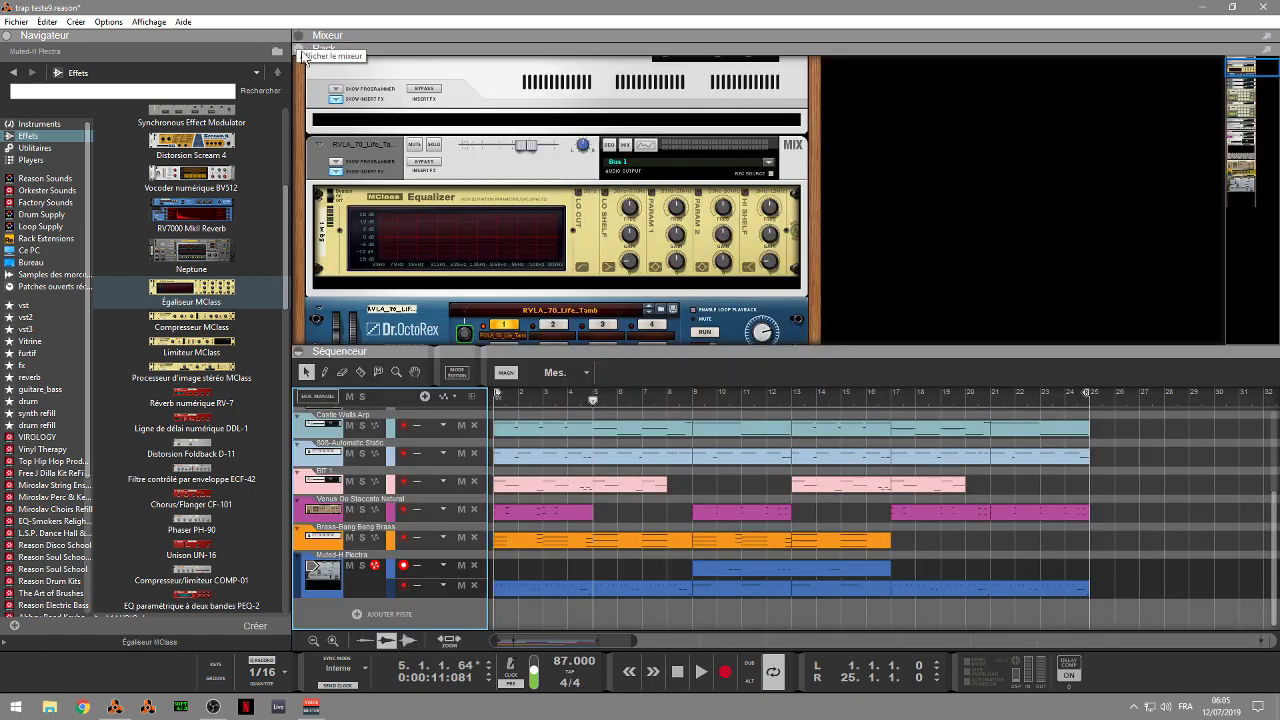
pyautogui.click(297, 352)
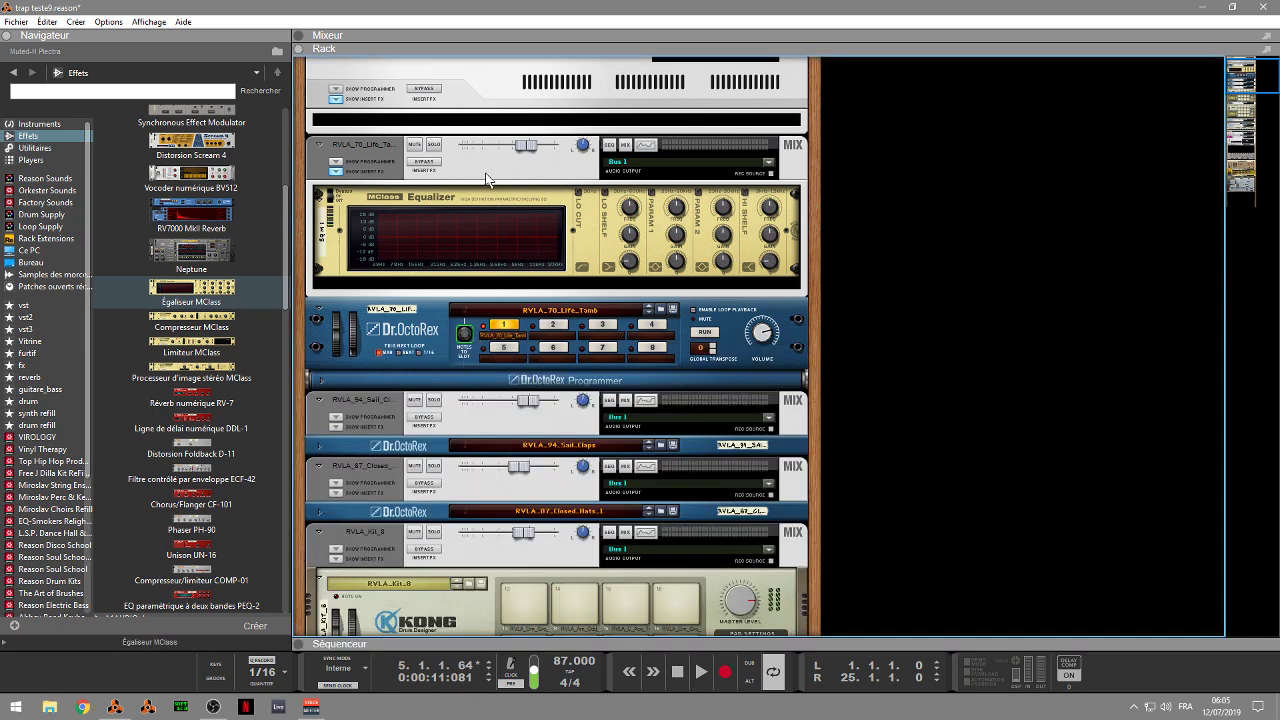
# Step: Solo the RVLA_70_Life_Tamb channel, play it from the song start, and open its Spectrum EQ window
pyautogui.click(434, 145)
pyautogui.press('Home')
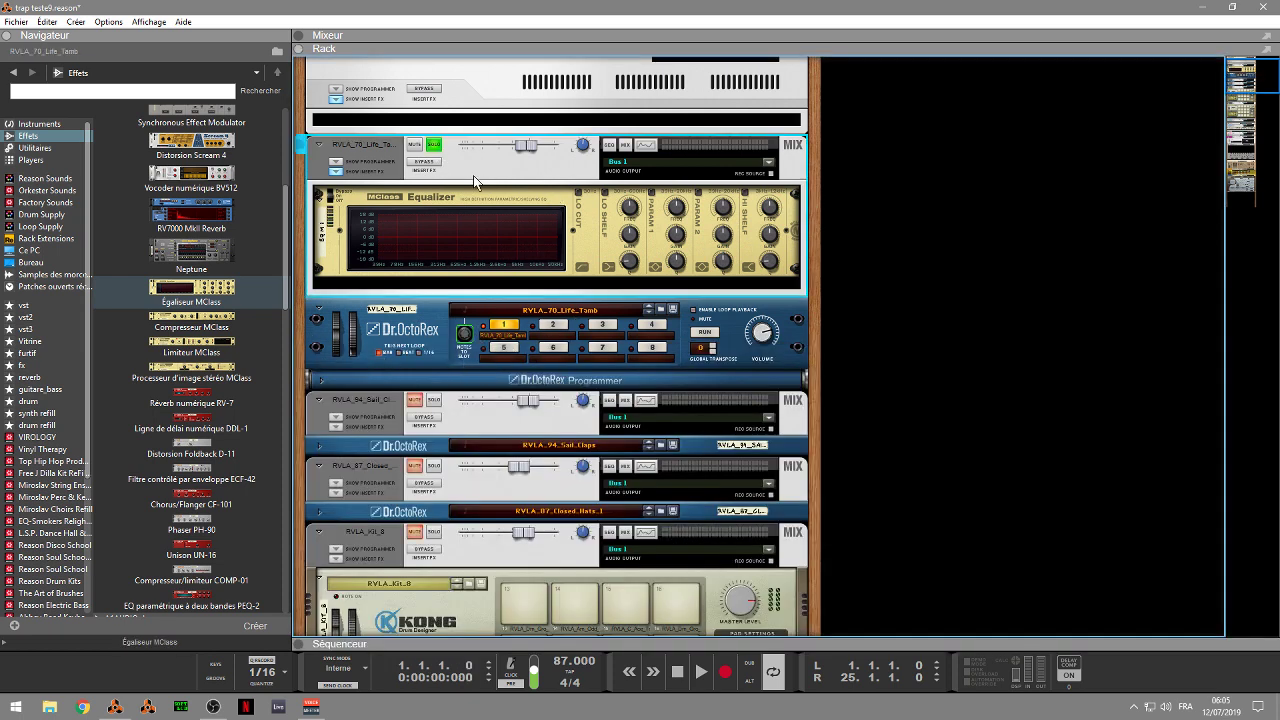
pyautogui.press('space')
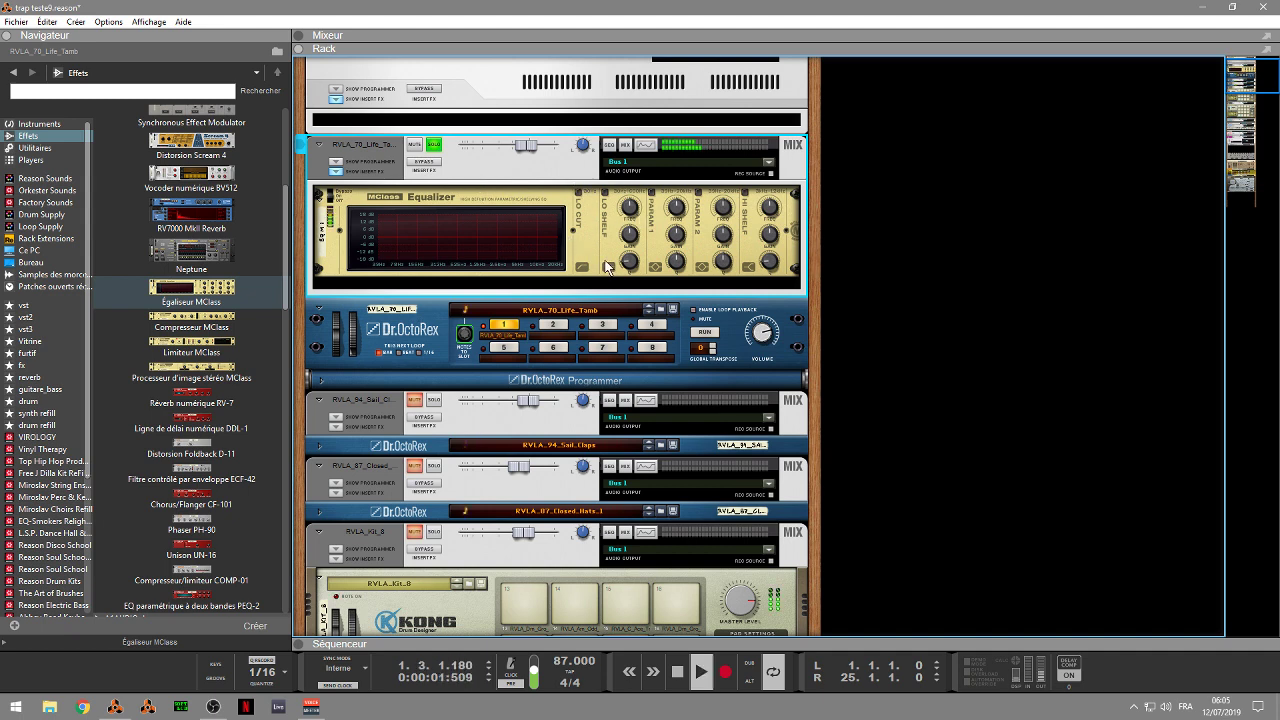
pyautogui.click(645, 147)
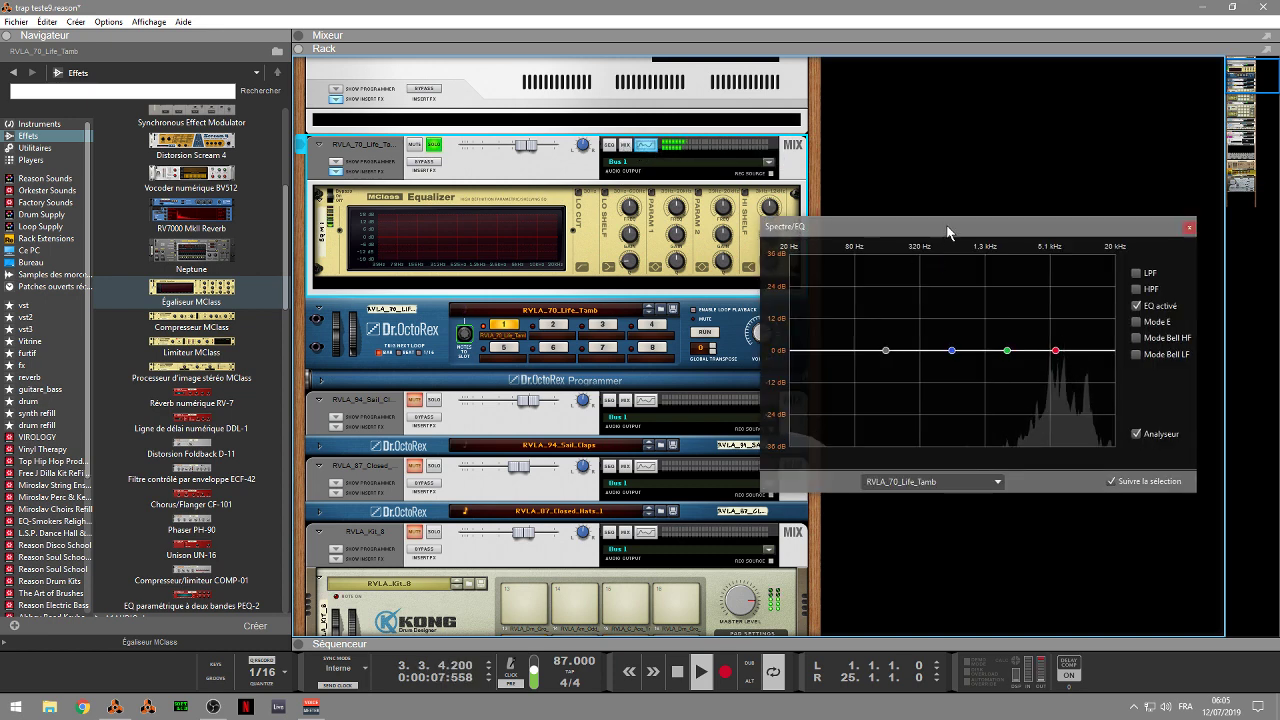
# Step: Enable the tamb channel's low-pass and high-pass filters, lower the high-pass cutoff and raise the low-pass cutoff to 9.08 kHz
pyautogui.moveTo(951, 228); pyautogui.dragTo(975, 205)
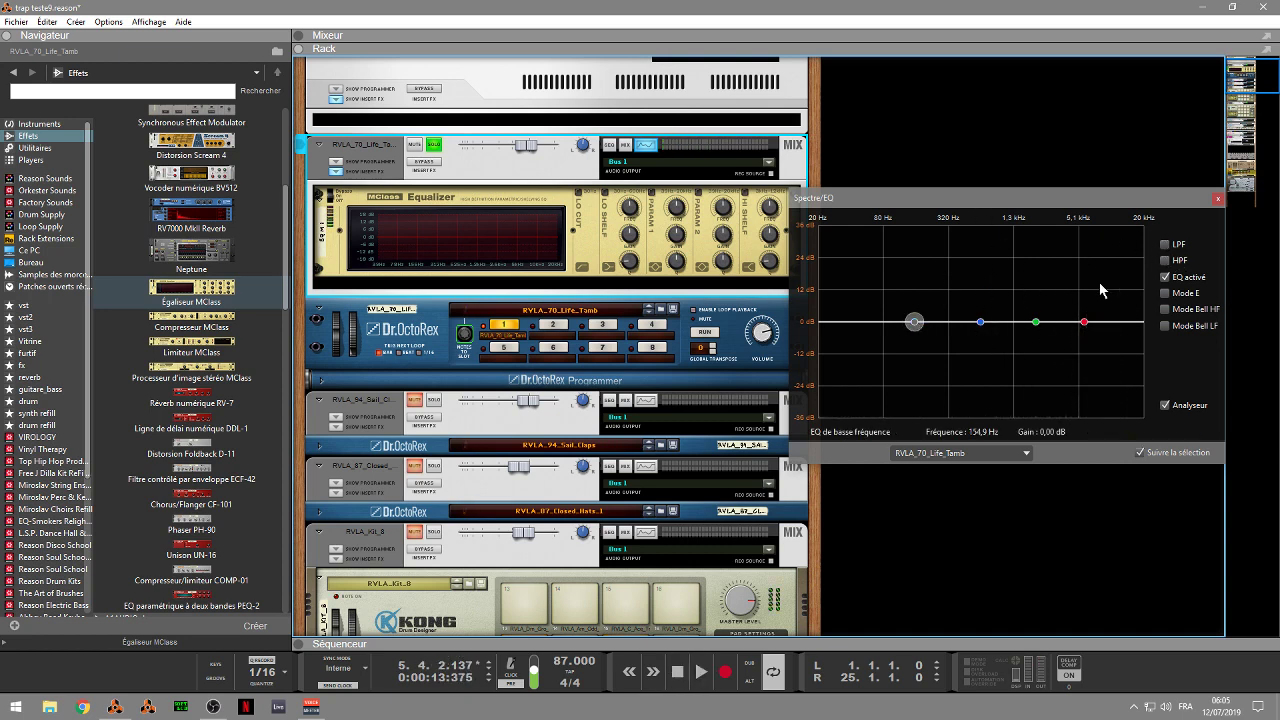
pyautogui.click(1166, 246)
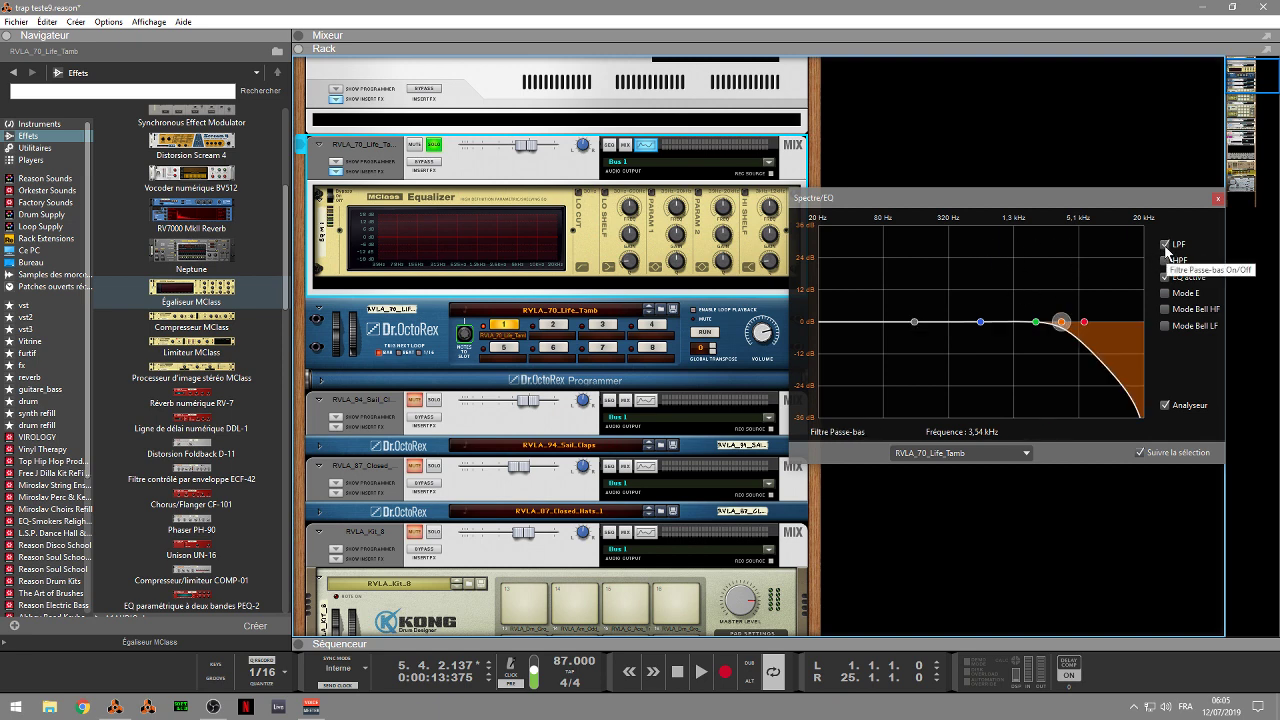
pyautogui.click(1165, 260)
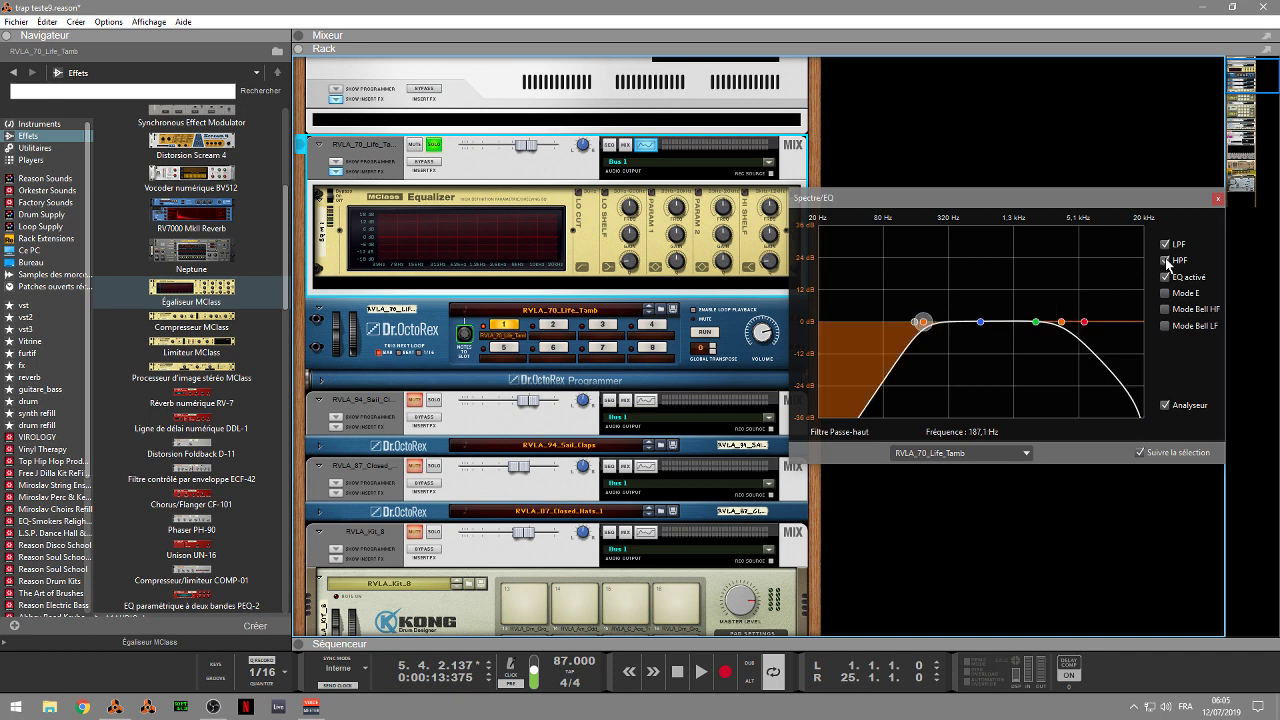
pyautogui.moveTo(918, 328); pyautogui.dragTo(864, 323)
pyautogui.moveTo(1062, 323); pyautogui.dragTo(1104, 338)
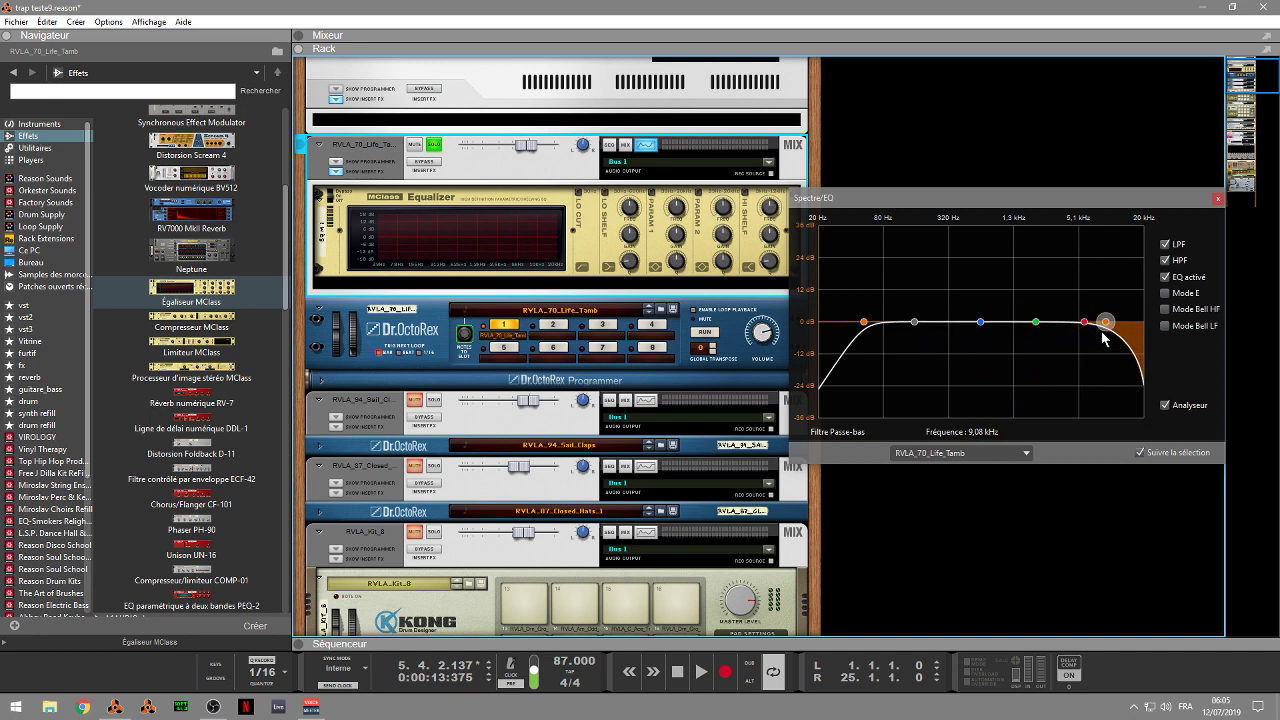
# Step: Turn off the low-pass and high-pass filters and enable Mode E and the high- and low-frequency bell modes
pyautogui.click(1164, 314)
pyautogui.click(1165, 245)
pyautogui.click(1165, 261)
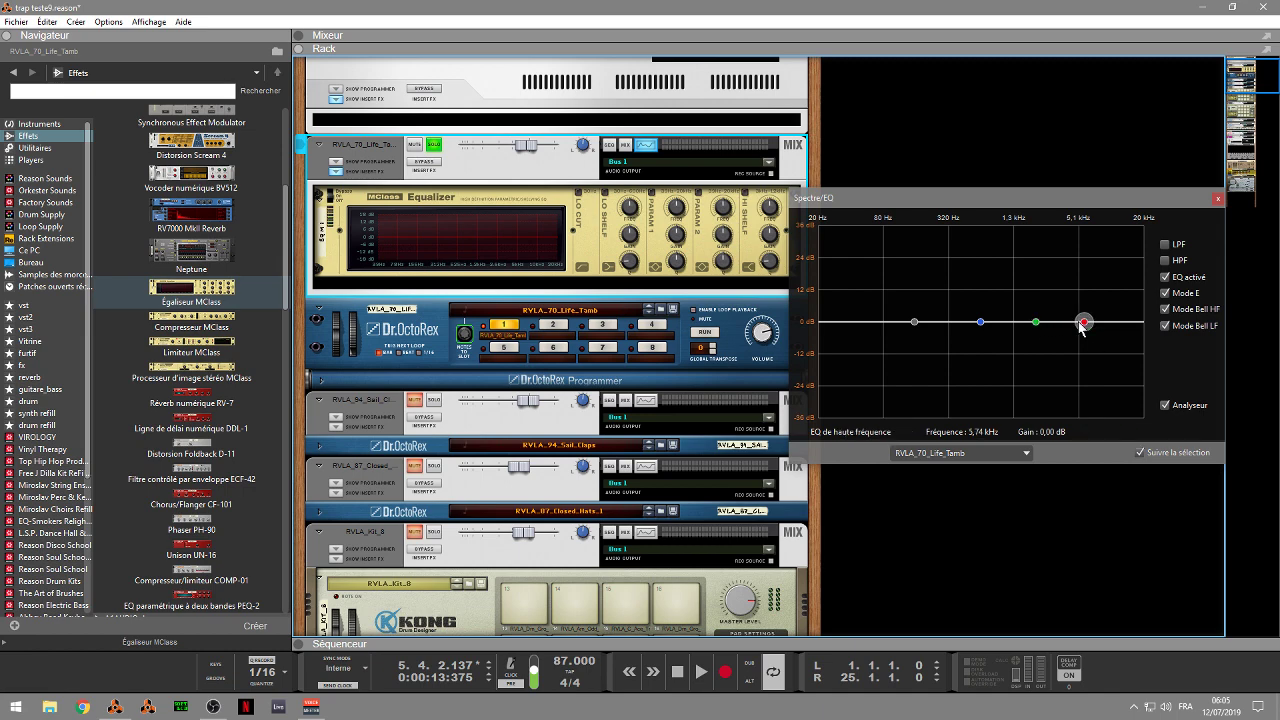
# Step: Show only the mixer with its dynamics section hidden, and move the Spectrum EQ window clear of the channel strips
pyautogui.click(300, 38)
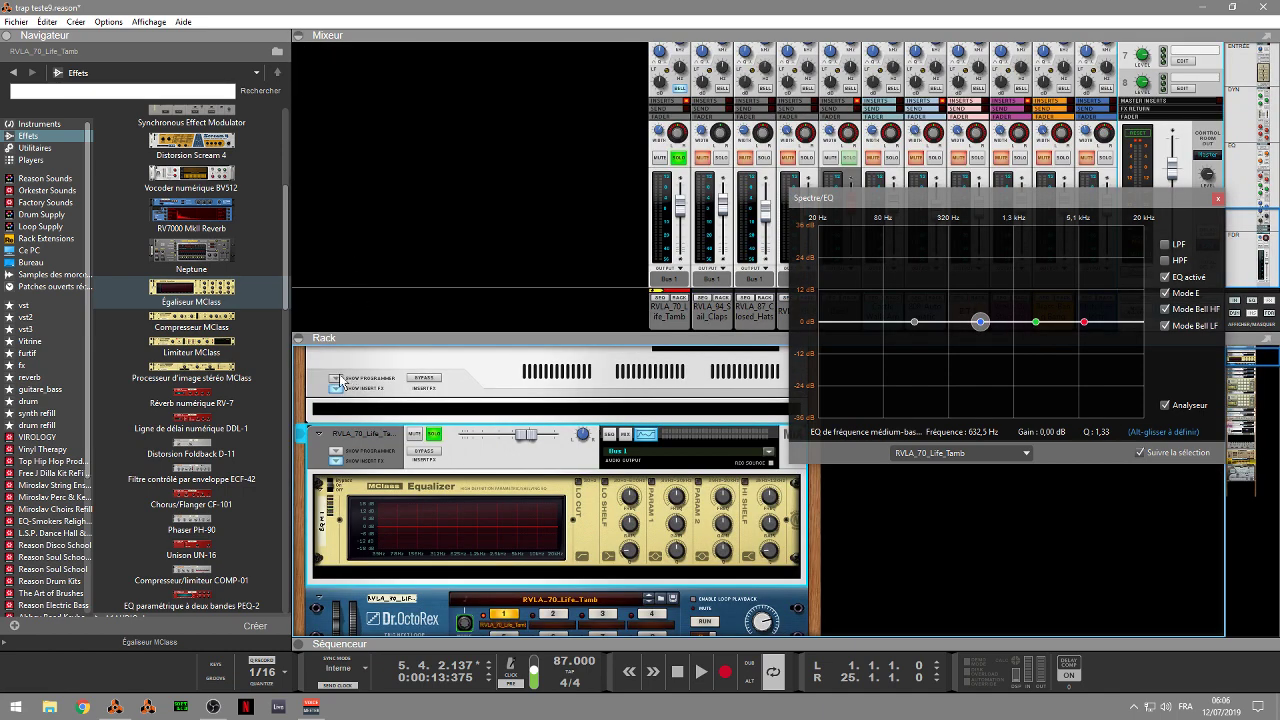
pyautogui.click(297, 340)
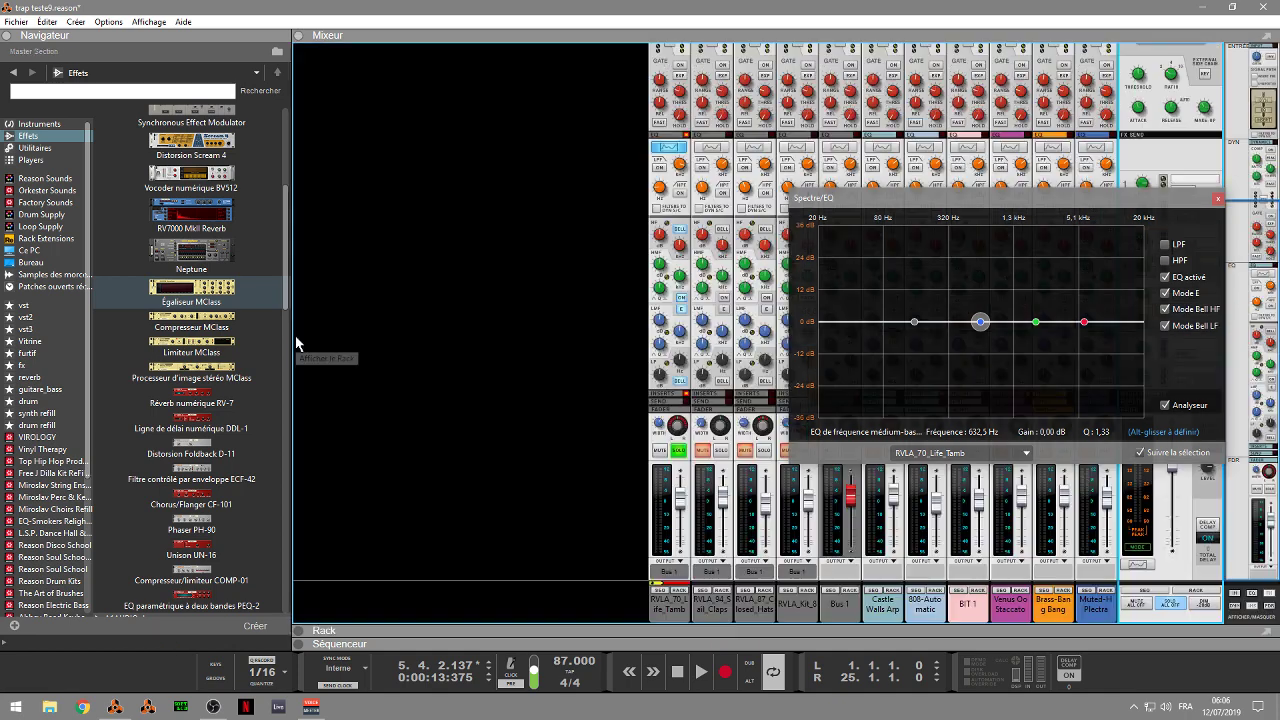
pyautogui.click(1237, 610)
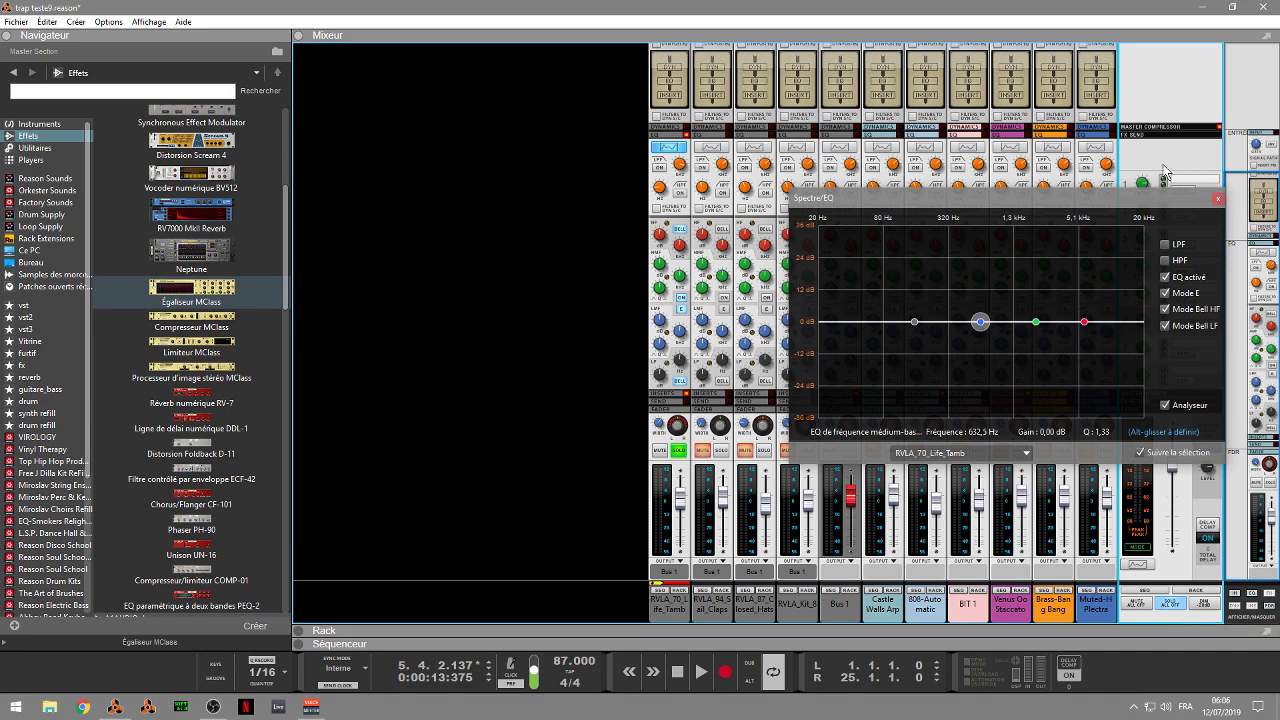
pyautogui.moveTo(1167, 204); pyautogui.dragTo(587, 151)
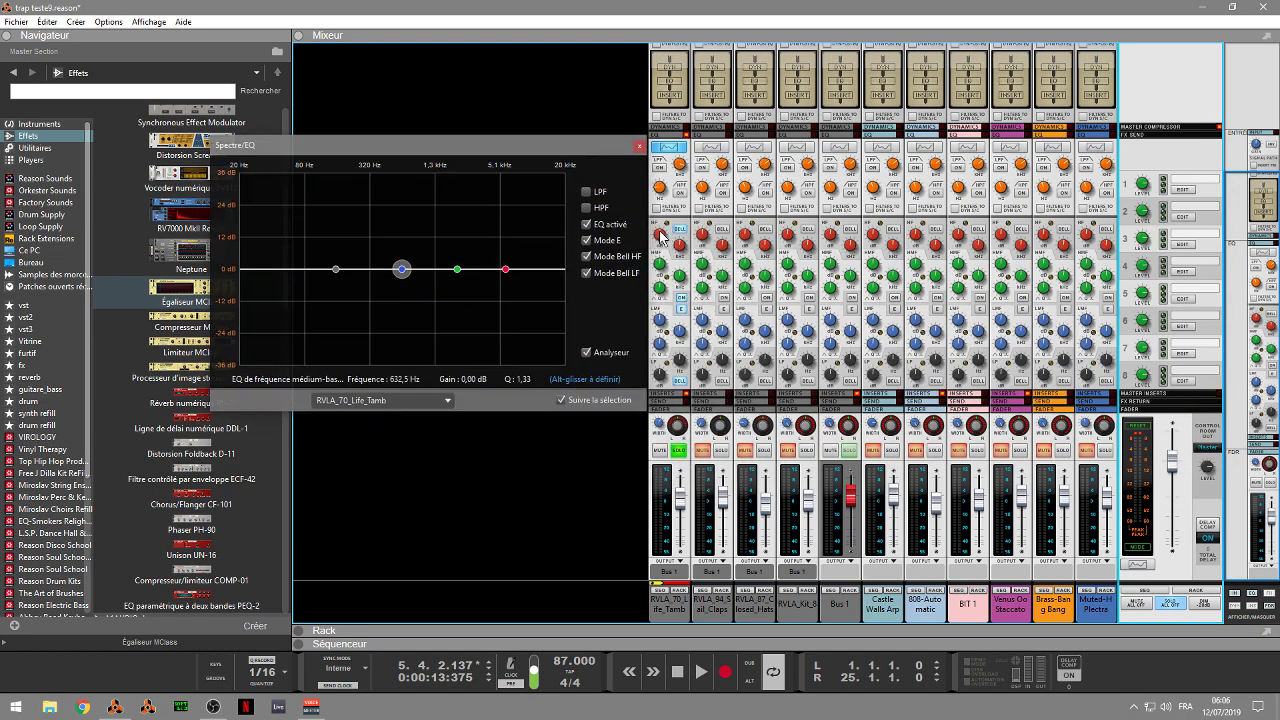
pyautogui.click(506, 269)
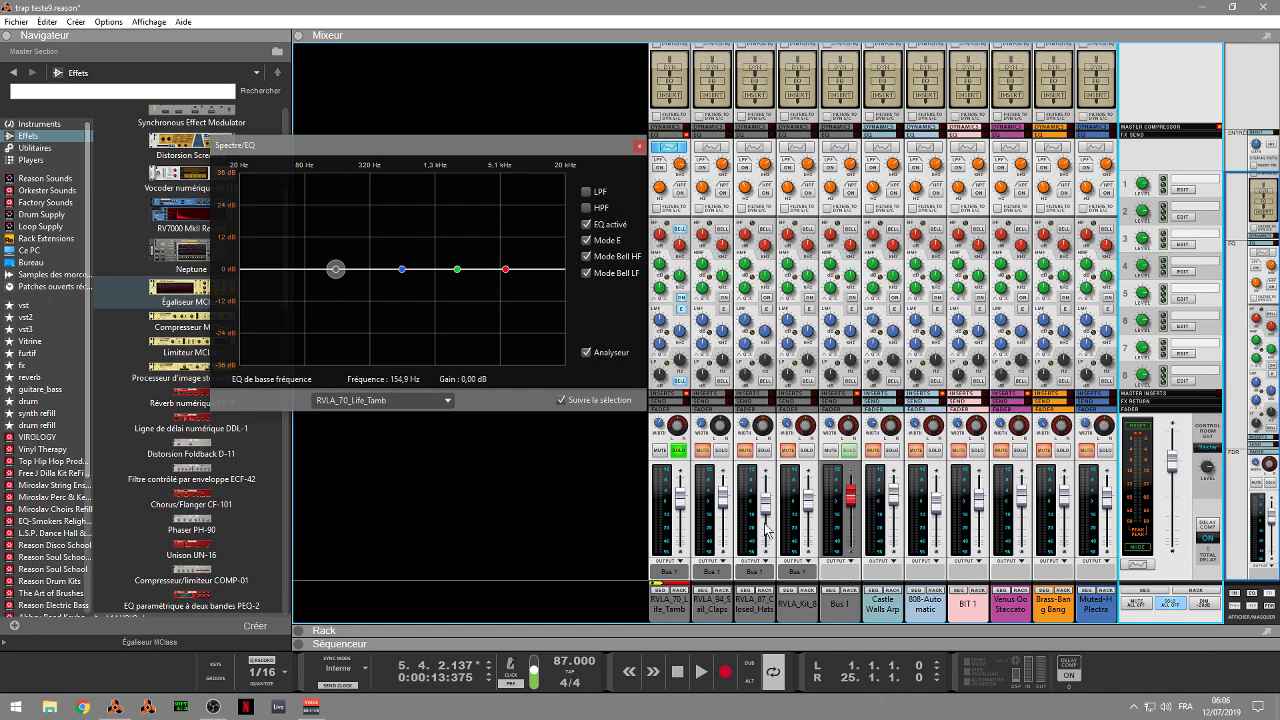
# Step: Return to the RVLA_70_Life_Tamb channel in the rack and boost its low-mid EQ band by about 12.7 dB near 590 Hz
pyautogui.click(667, 585)
pyautogui.moveTo(513, 160); pyautogui.dragTo(1123, 103)
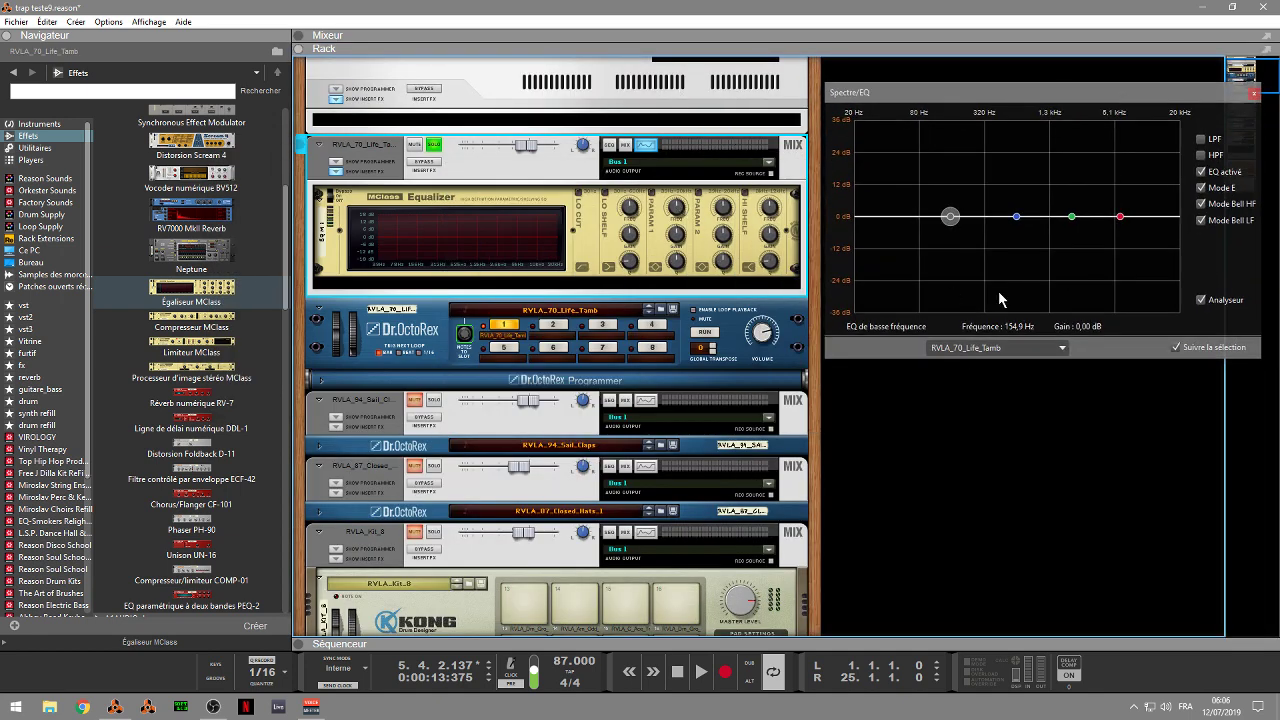
pyautogui.click(1018, 218)
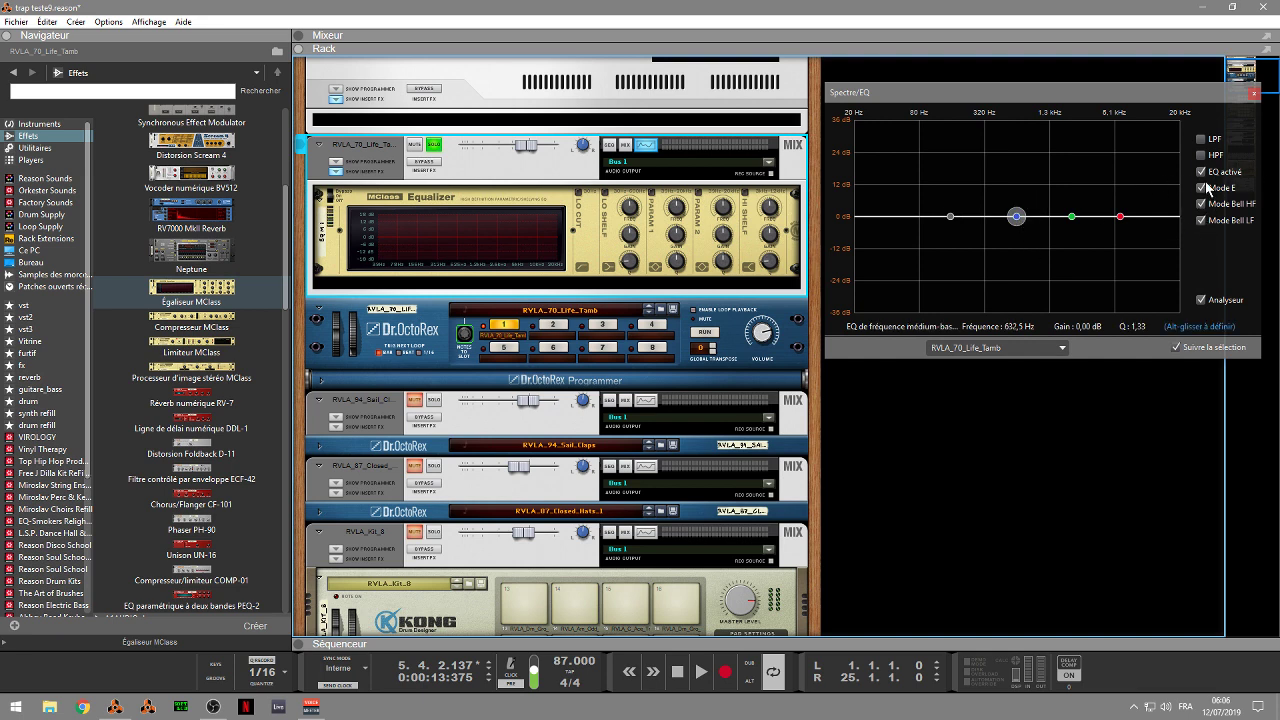
pyautogui.moveTo(1018, 218); pyautogui.dragTo(1014, 192)
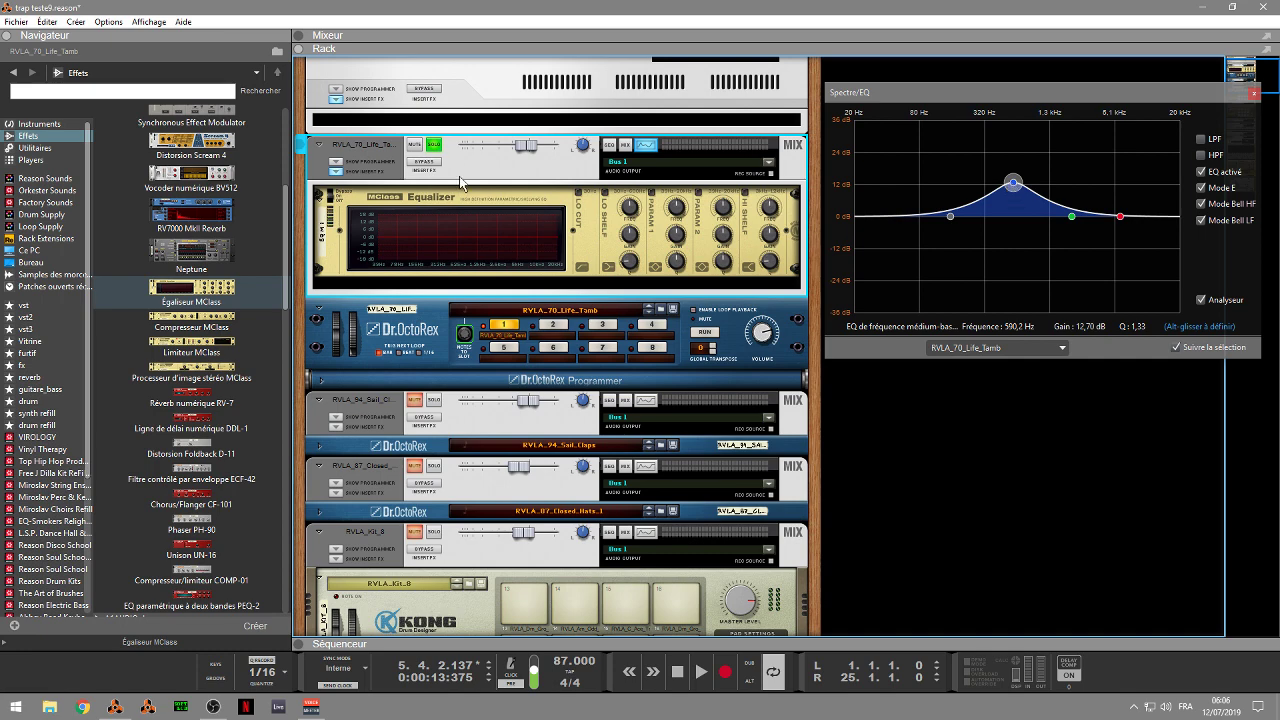
# Step: Show only the mixer and raise the tamb channel's high-mid EQ frequency to 2.39 kHz on its strip
pyautogui.click(299, 36)
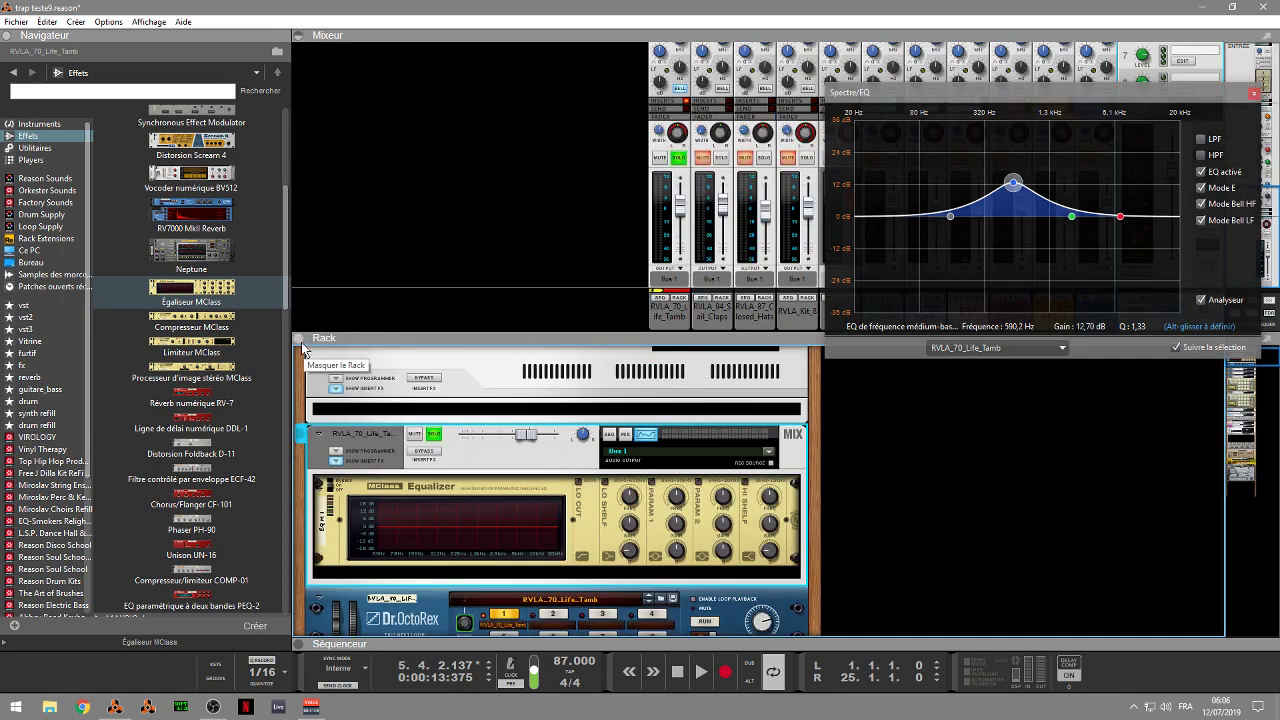
pyautogui.click(335, 362)
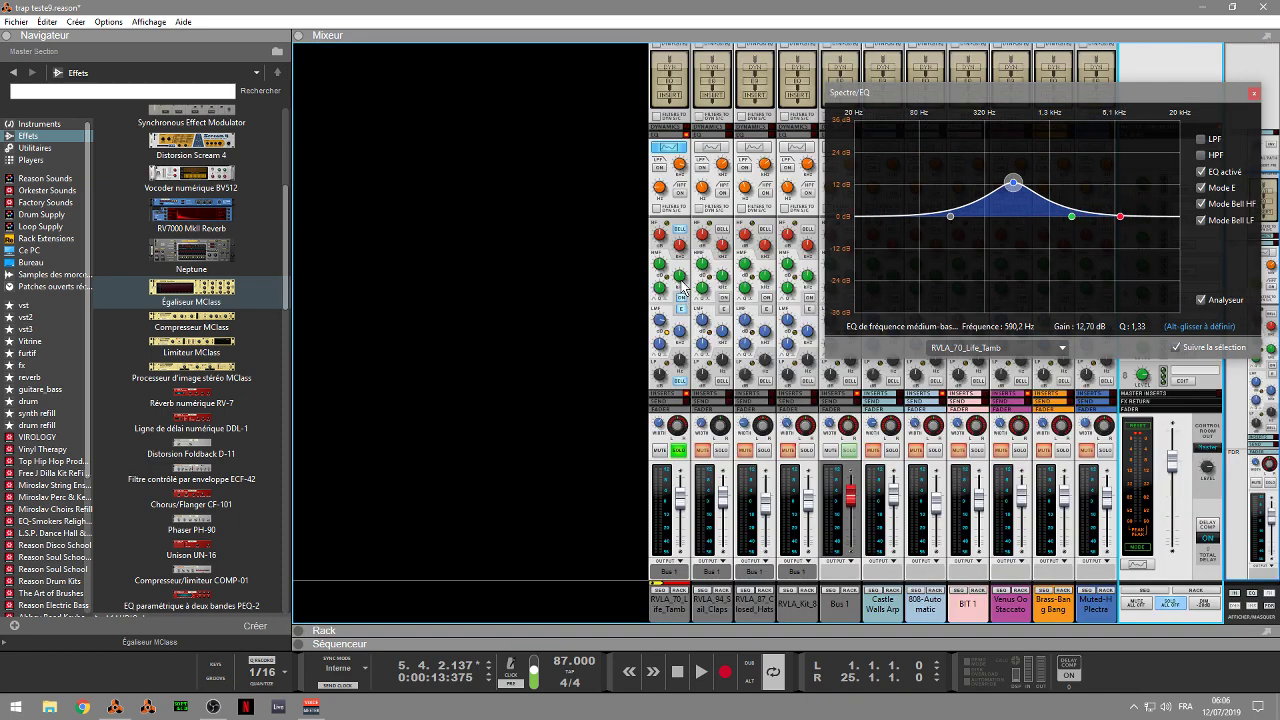
pyautogui.moveTo(680, 285); pyautogui.dragTo(680, 280)
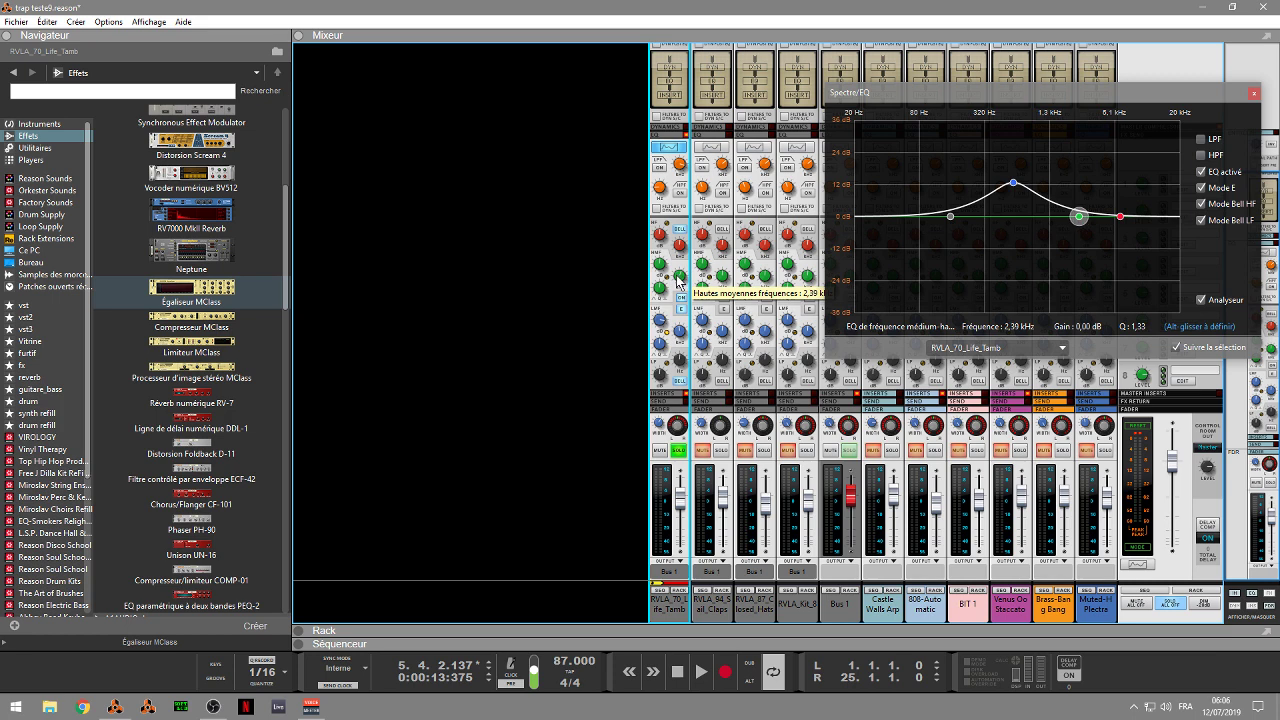
# Step: Adjust the low-mid band's gain and Q, ending at about -0.95 dB, 664 Hz and Q 2.05, and close the Spectrum EQ window
pyautogui.moveTo(657, 322)
pyautogui.moveTo(657, 322); pyautogui.dragTo(657, 285)
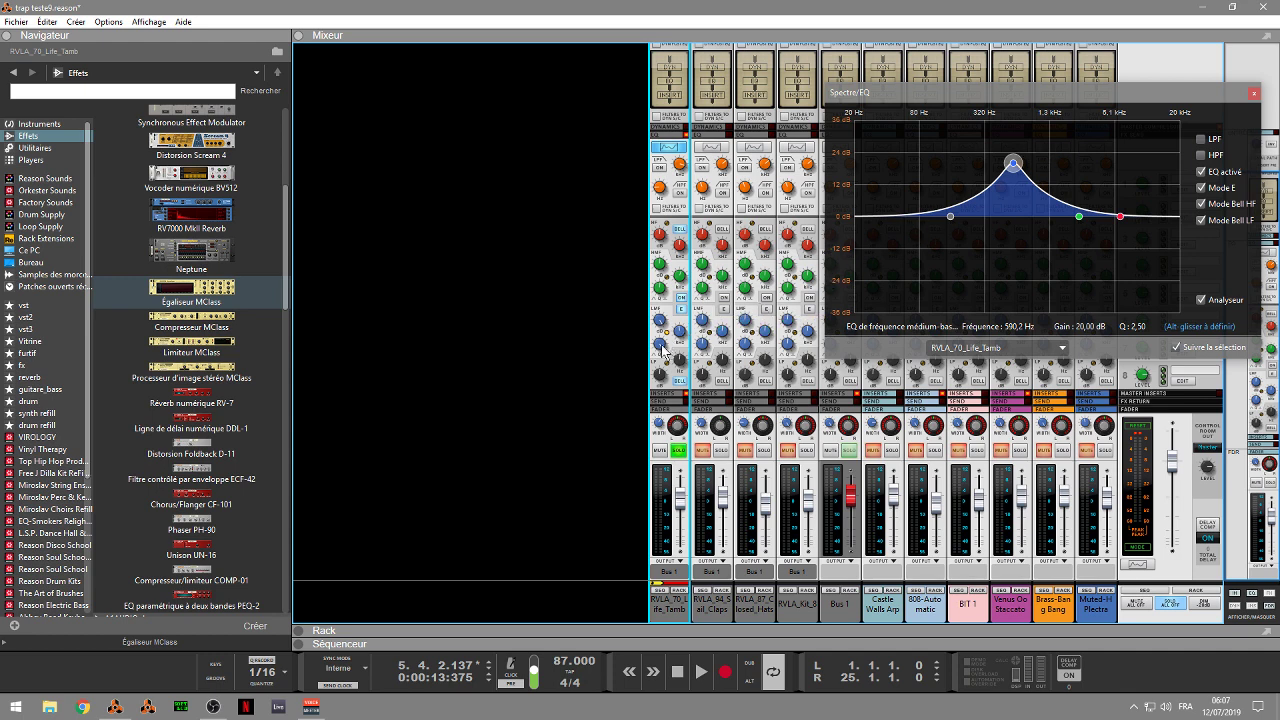
pyautogui.moveTo(662, 352)
pyautogui.mouseDown()
pyautogui.moveTo(680, 447)
pyautogui.moveTo(668, 352)
pyautogui.moveTo(684, 324)
pyautogui.moveTo(682, 368)
pyautogui.moveTo(680, 320)
pyautogui.moveTo(664, 362)
pyautogui.moveTo(667, 350)
pyautogui.mouseUp()
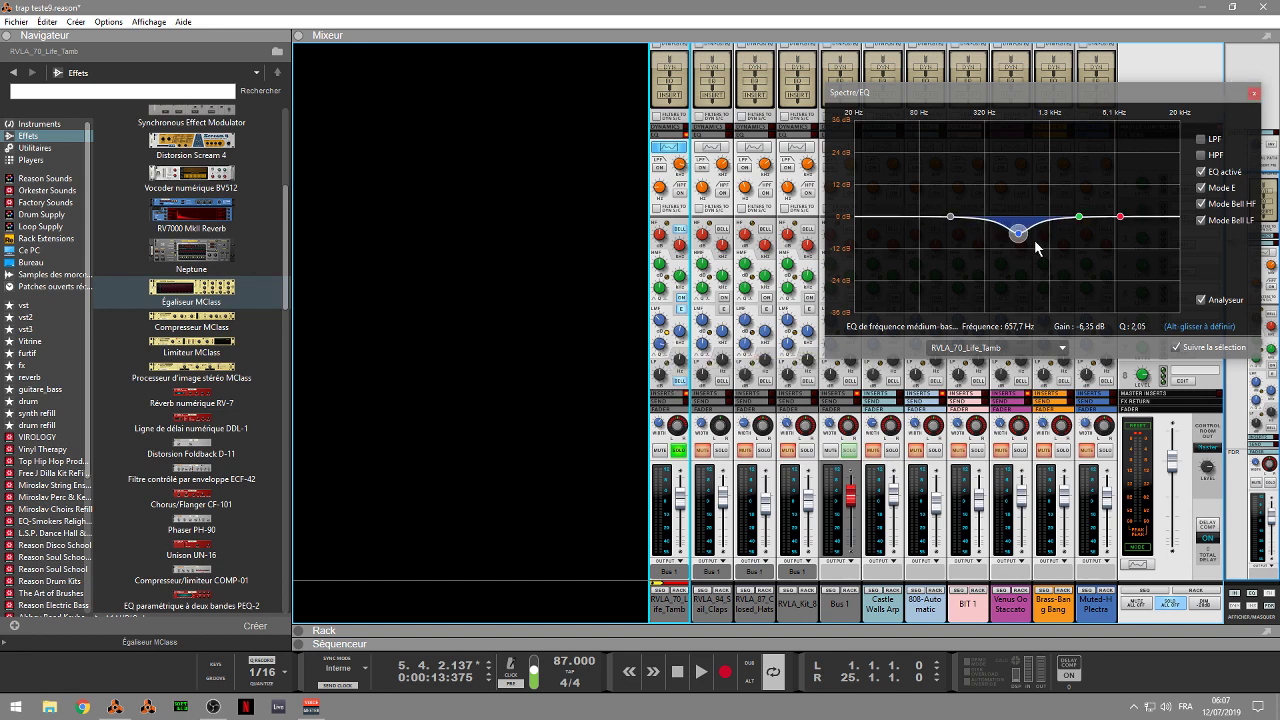
pyautogui.moveTo(1022, 238); pyautogui.dragTo(1018, 226)
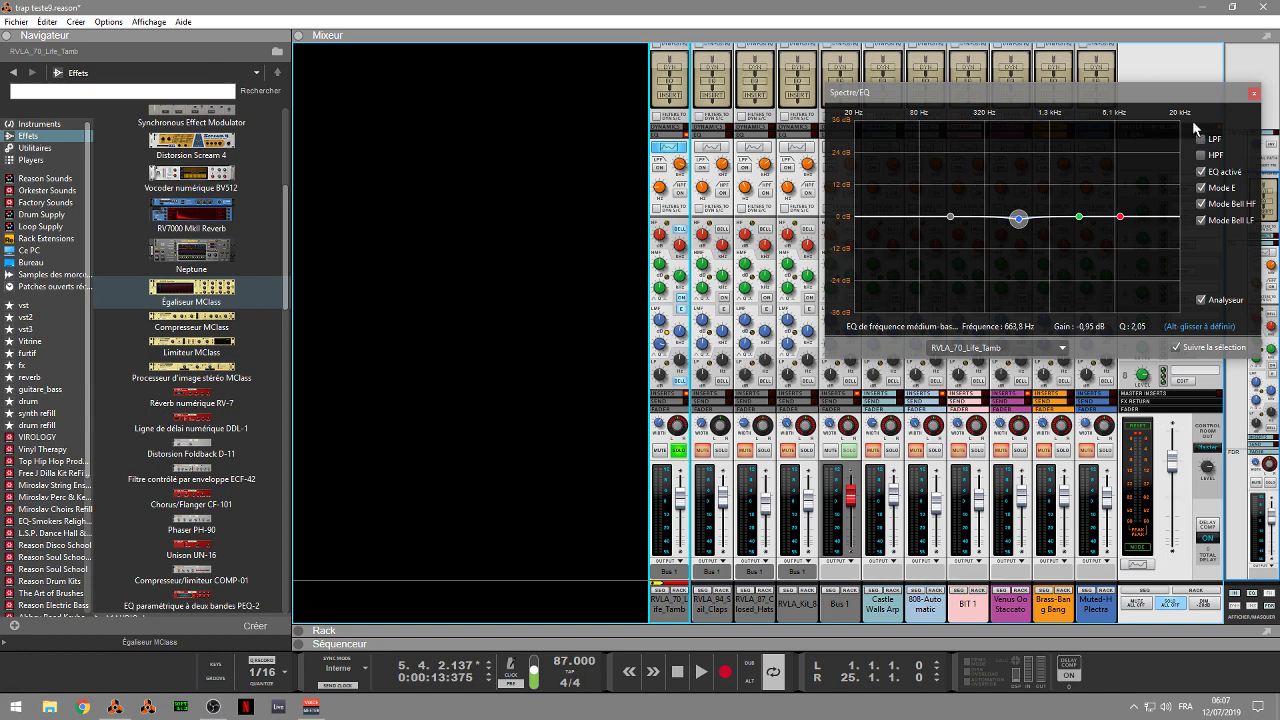
pyautogui.click(1254, 93)
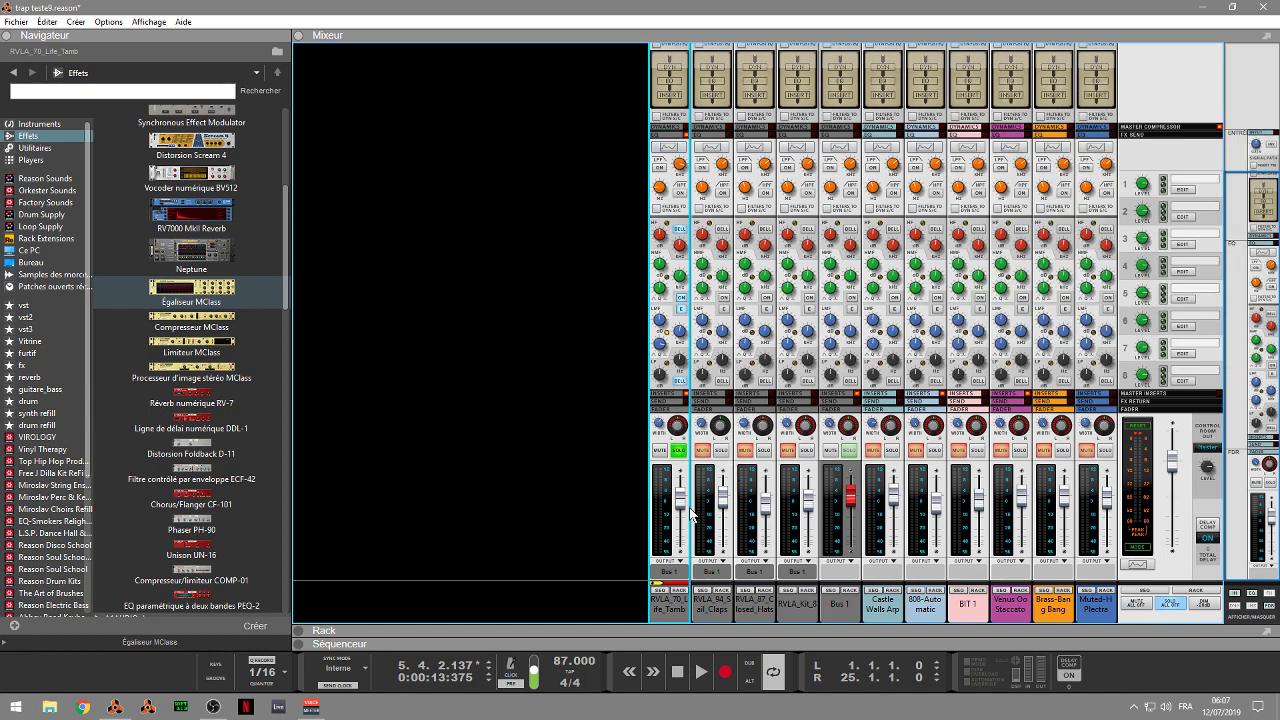
# Step: Reopen the Spectrum EQ window from the tamb channel's rack device and set the low-mid band to about 2.86 dB at 726 Hz
pyautogui.click(655, 590)
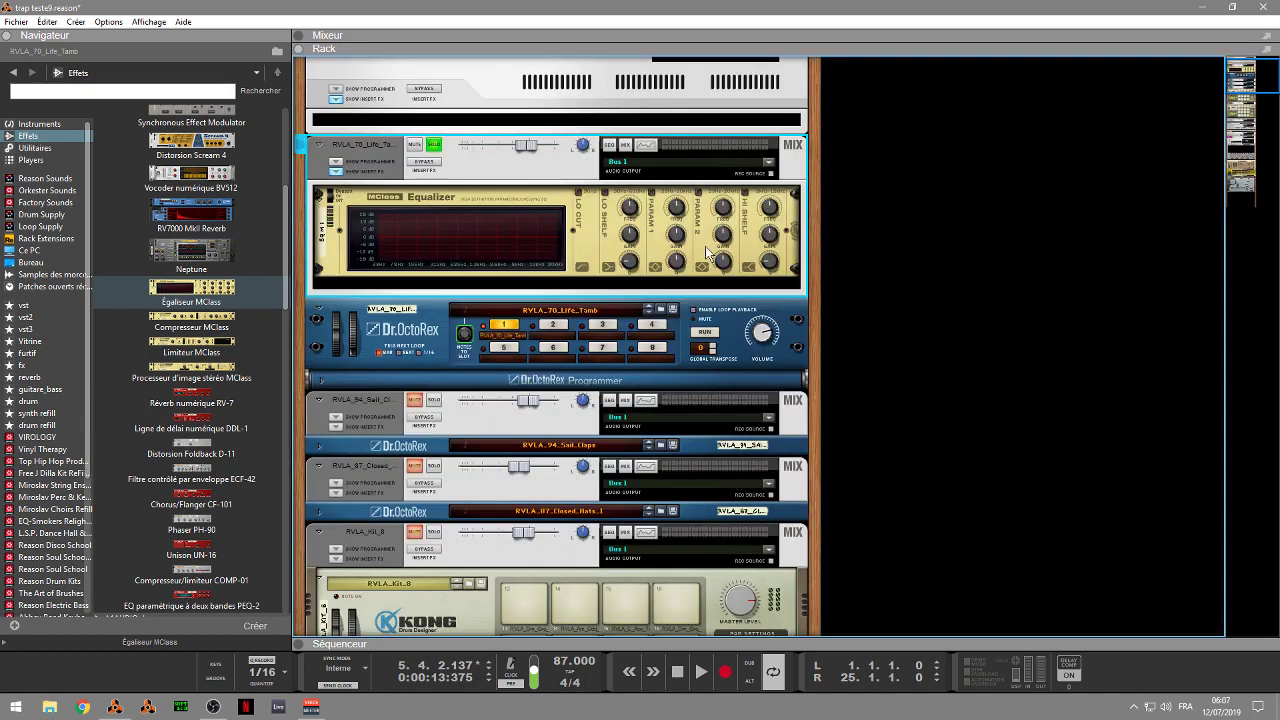
pyautogui.click(645, 146)
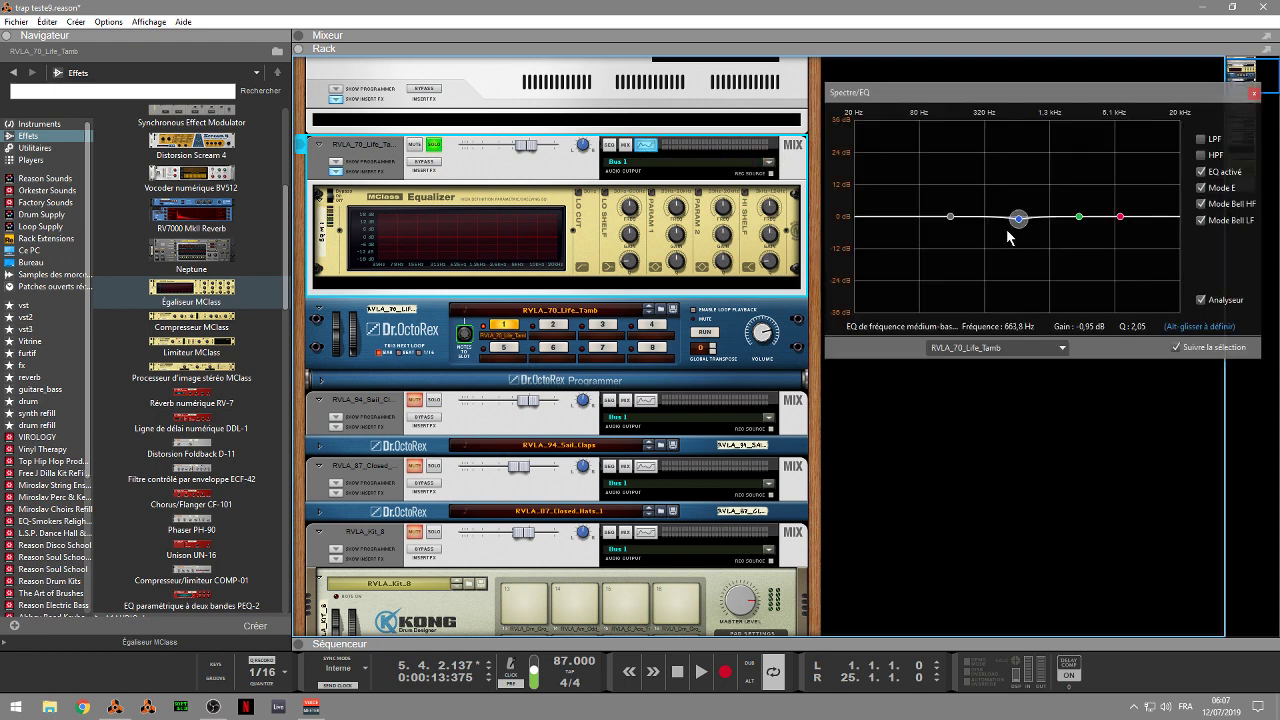
pyautogui.moveTo(1019, 218); pyautogui.dragTo(1023, 208)
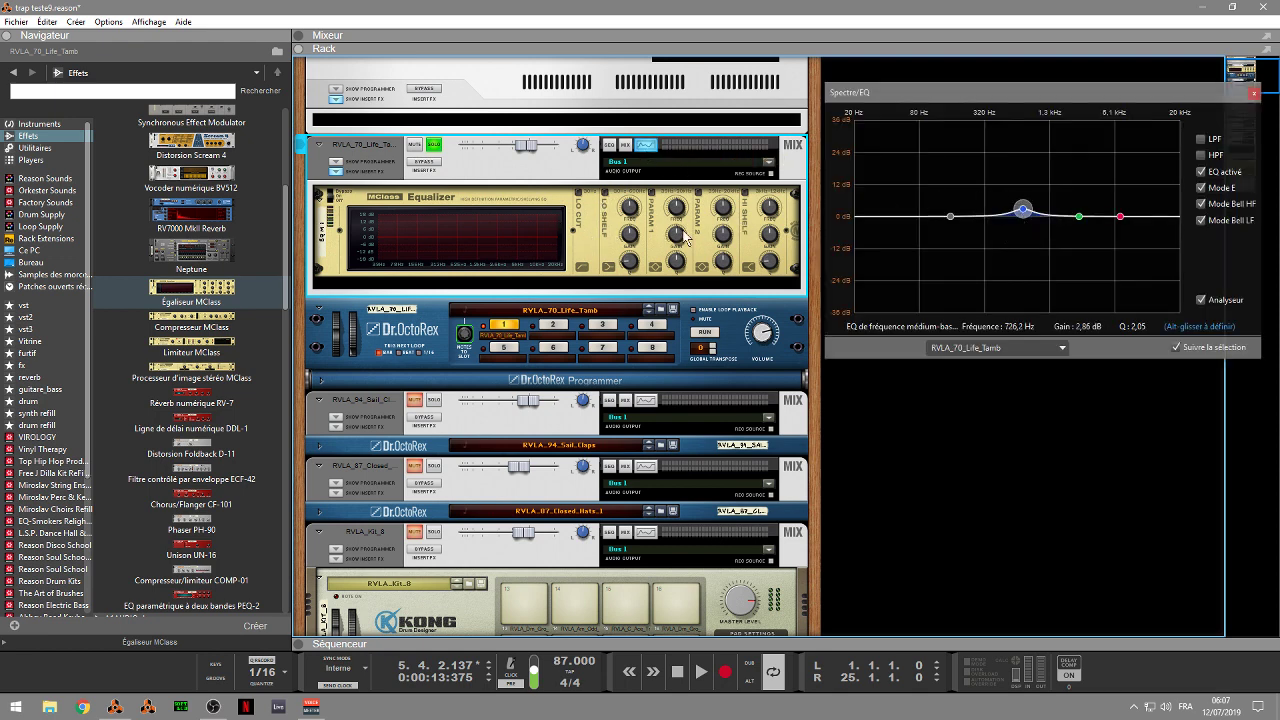
# Step: Enable the MClass Equalizer's Lo Cut and Lo Shelf bands and adjust the low shelf's gain and Q, cutting it to about -18.3 dB
pyautogui.click(578, 193)
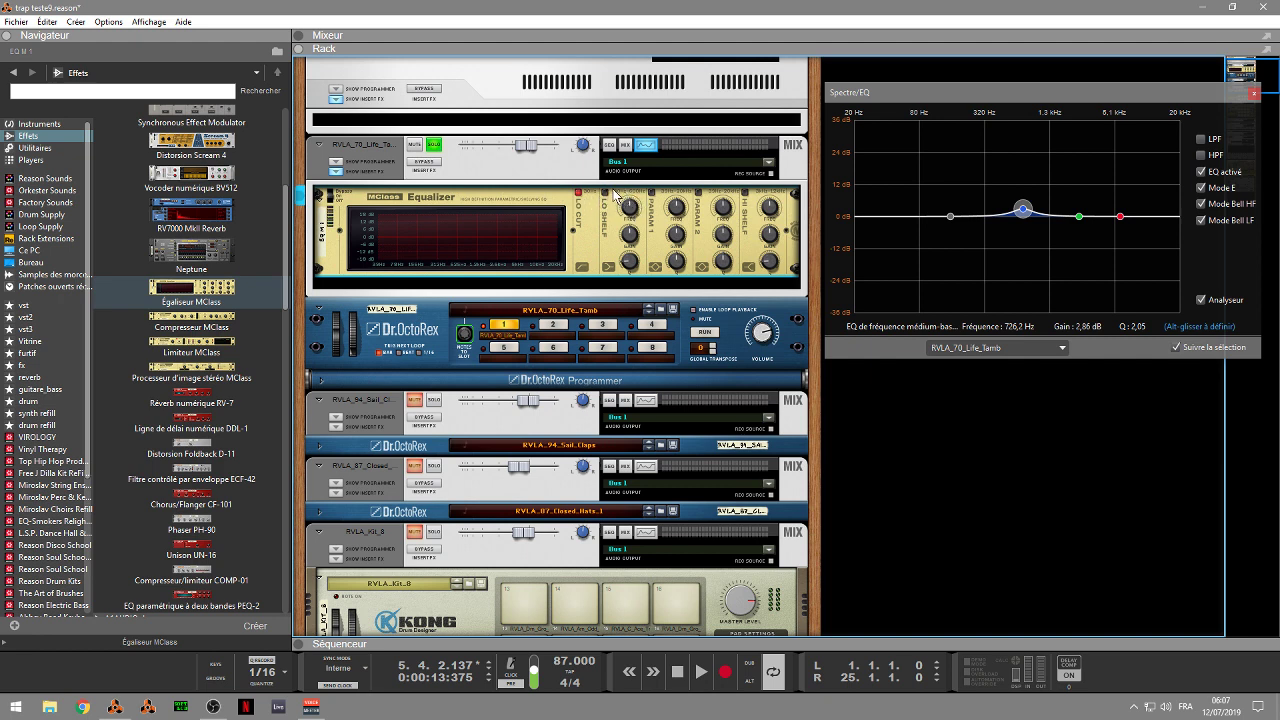
pyautogui.moveTo(630, 214)
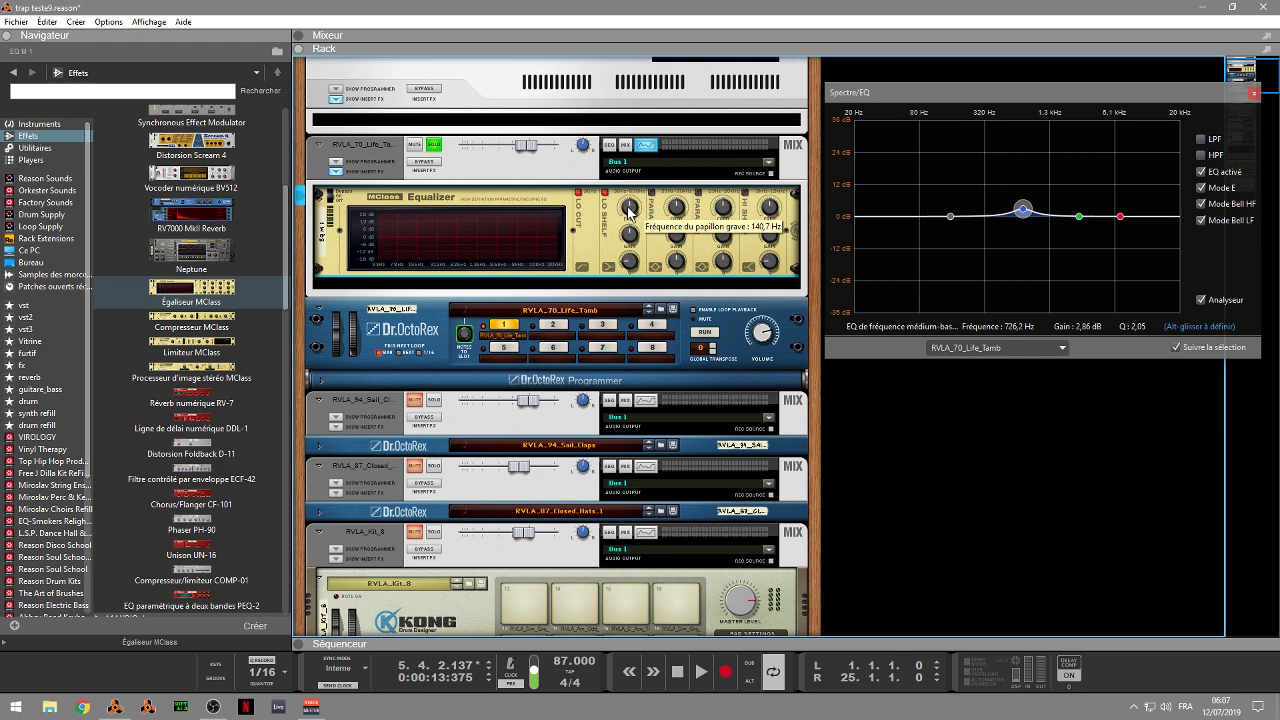
pyautogui.moveTo(628, 237)
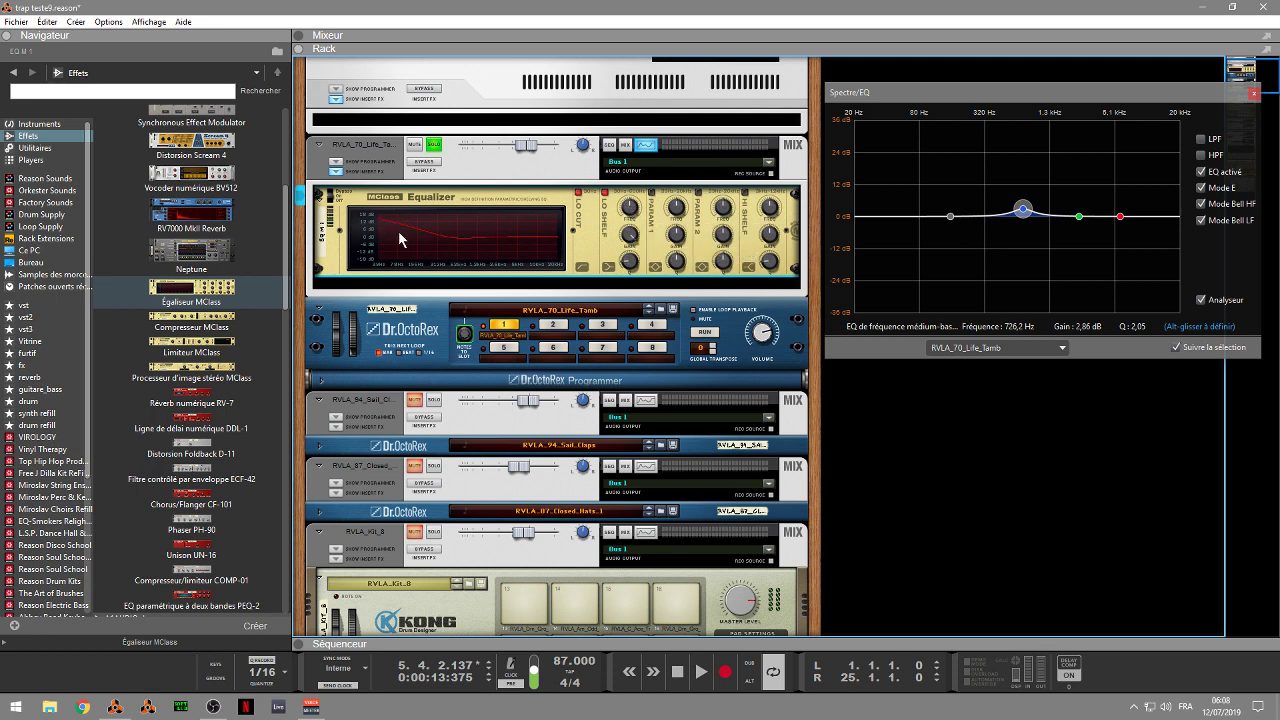
pyautogui.moveTo(632, 270)
pyautogui.moveTo(630, 265); pyautogui.dragTo(652, 287)
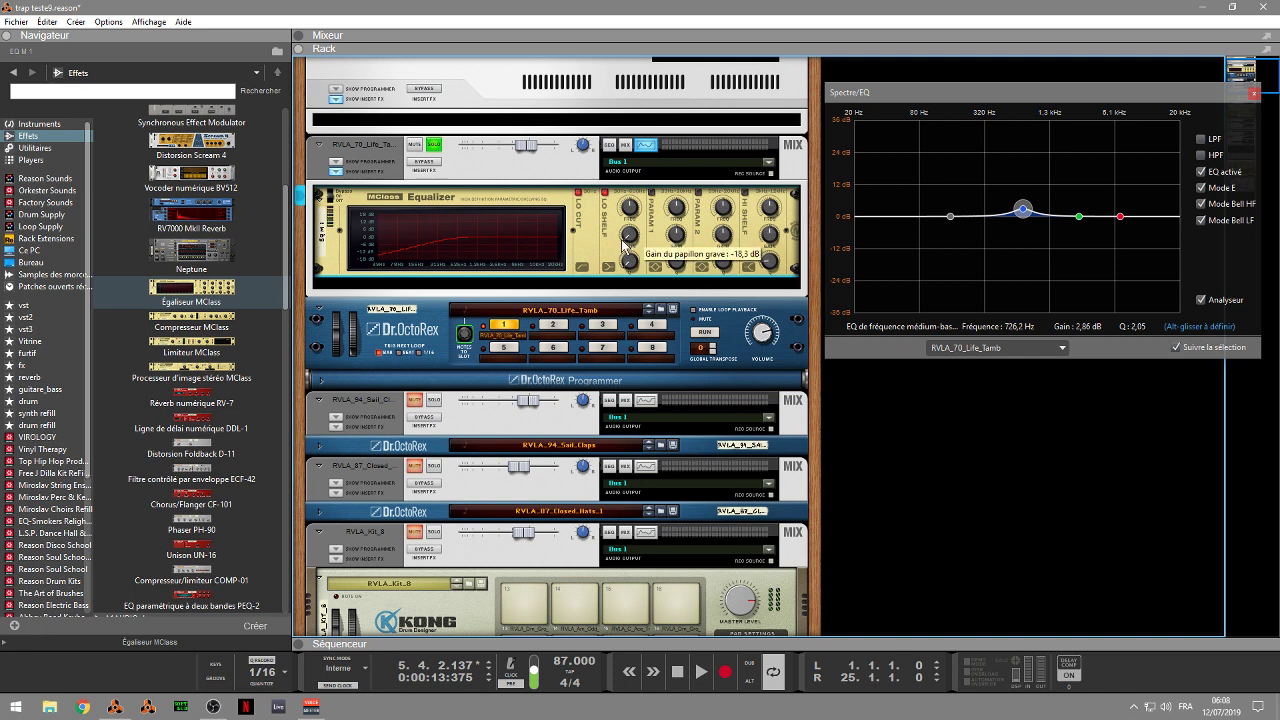
pyautogui.moveTo(630, 257)
pyautogui.mouseDown()
pyautogui.moveTo(630, 241)
pyautogui.moveTo(626, 265)
pyautogui.moveTo(626, 254)
pyautogui.mouseUp()
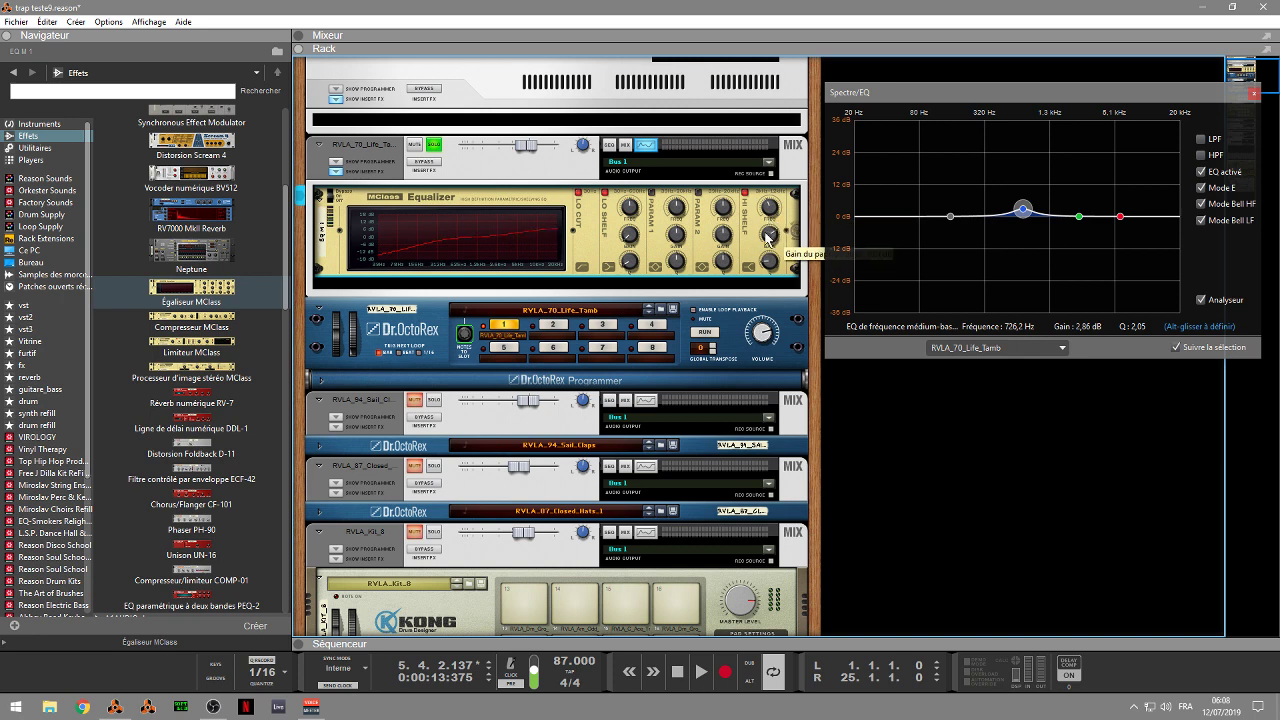
# Step: Flatten the MClass Equalizer's shelves, with the low shelf at about -0.3 dB, and raise Param 1's gain and Q into a narrow peak
pyautogui.moveTo(768, 237)
pyautogui.mouseDown()
pyautogui.moveTo(762, 310)
pyautogui.moveTo(768, 215)
pyautogui.moveTo(770, 246)
pyautogui.mouseUp()
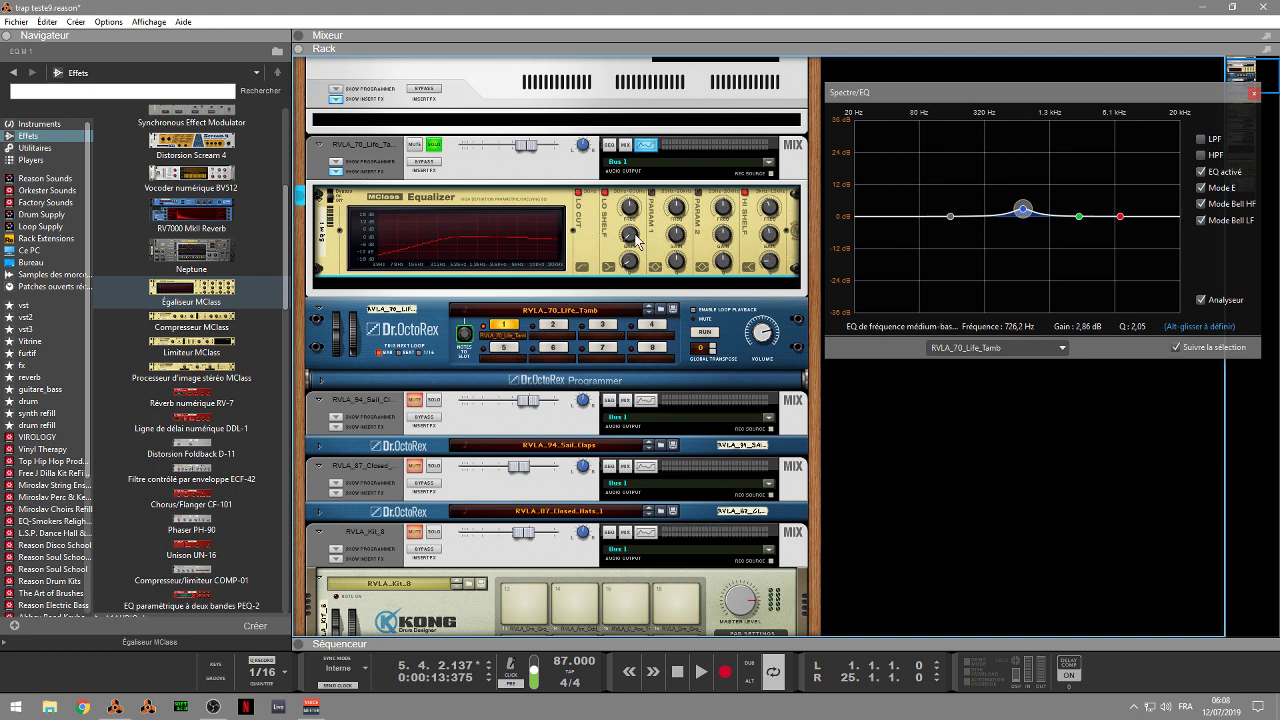
pyautogui.moveTo(637, 238); pyautogui.dragTo(640, 220)
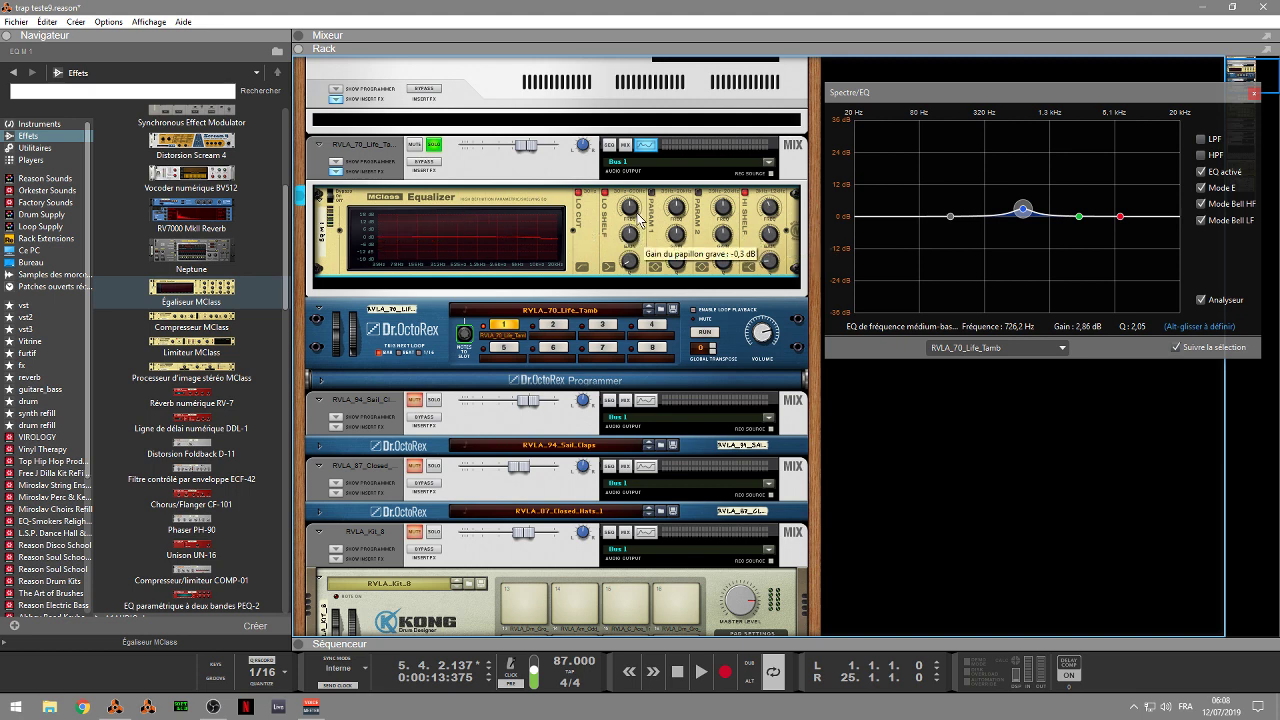
pyautogui.moveTo(630, 264); pyautogui.dragTo(636, 250)
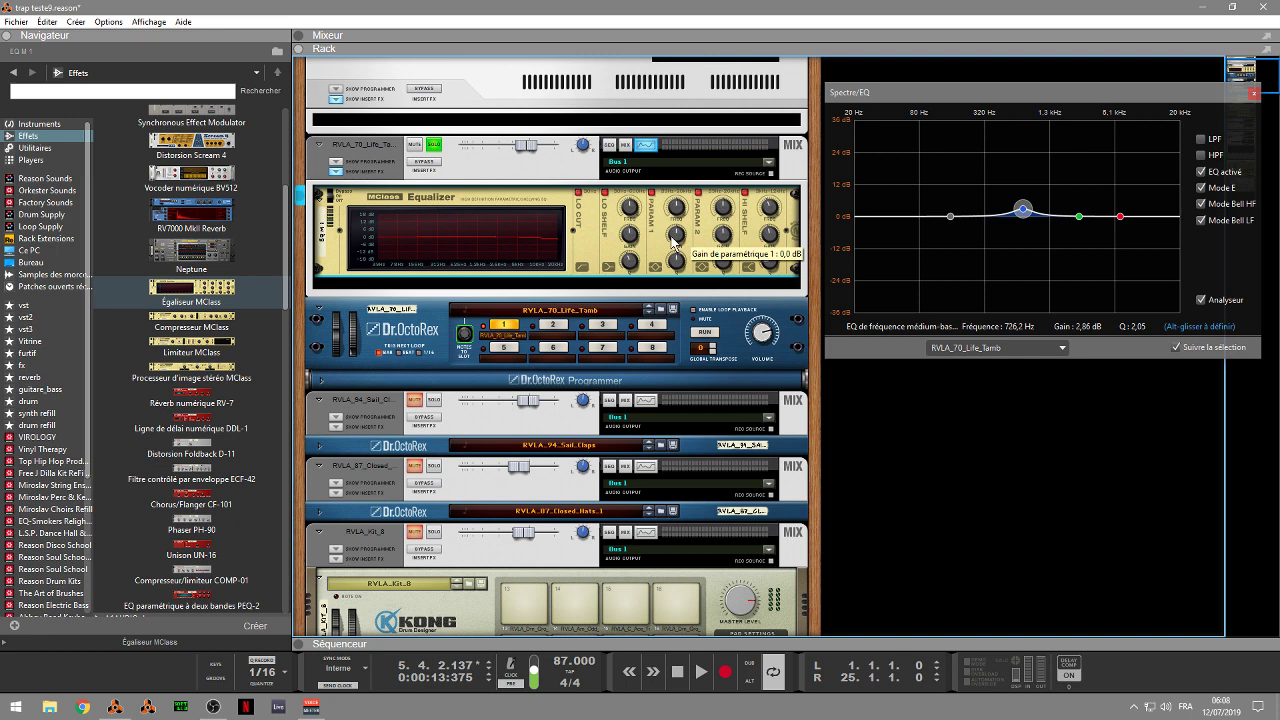
pyautogui.moveTo(673, 240); pyautogui.dragTo(672, 204)
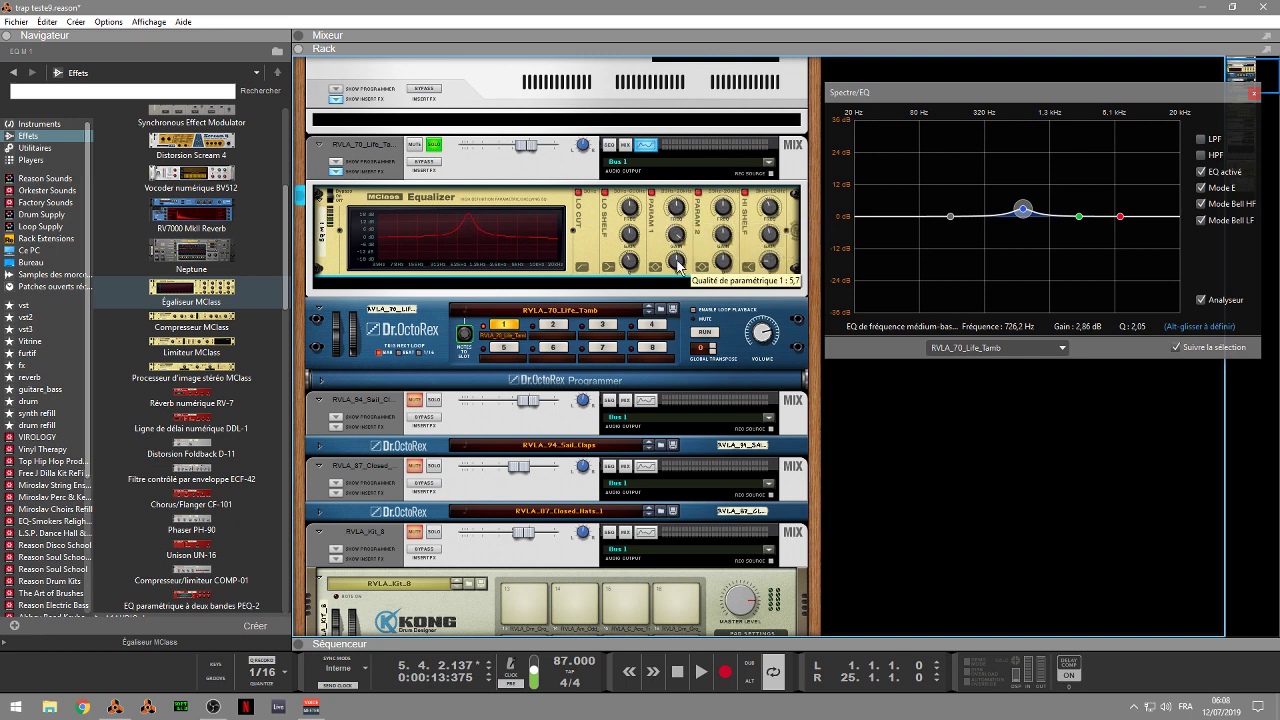
pyautogui.moveTo(678, 265); pyautogui.dragTo(676, 240)
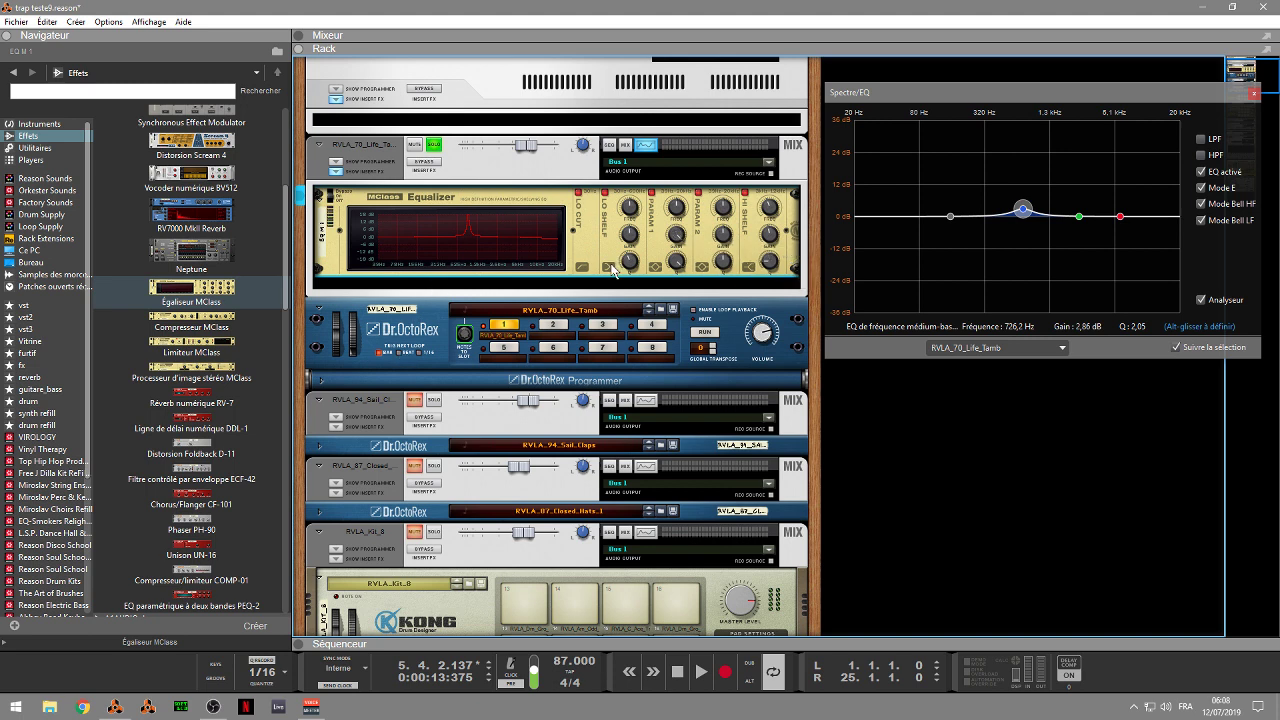
# Step: Play the tamb channel from the song start and set its high-frequency EQ band to about 1.27 dB at 4.15 kHz
pyautogui.press('KP_0')
pyautogui.press('space')
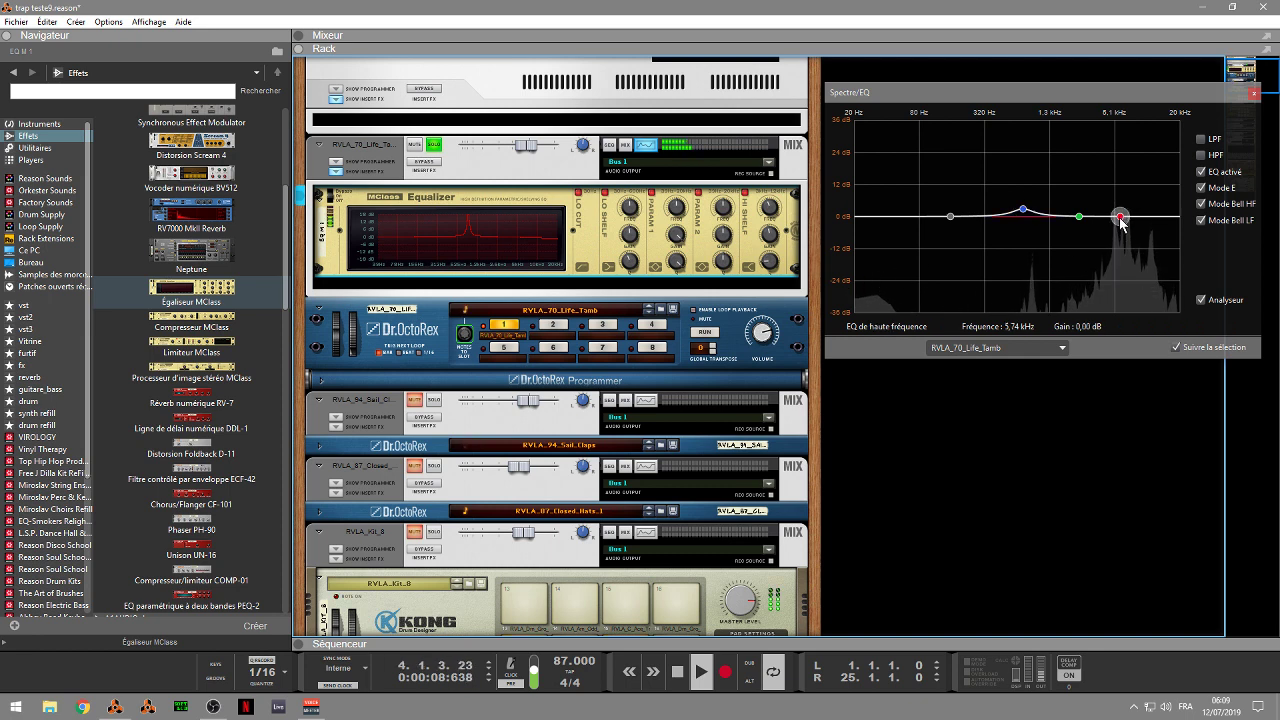
pyautogui.moveTo(1120, 216)
pyautogui.mouseDown()
pyautogui.moveTo(1100, 276)
pyautogui.moveTo(1107, 212)
pyautogui.mouseUp()
pyautogui.click(1079, 216)
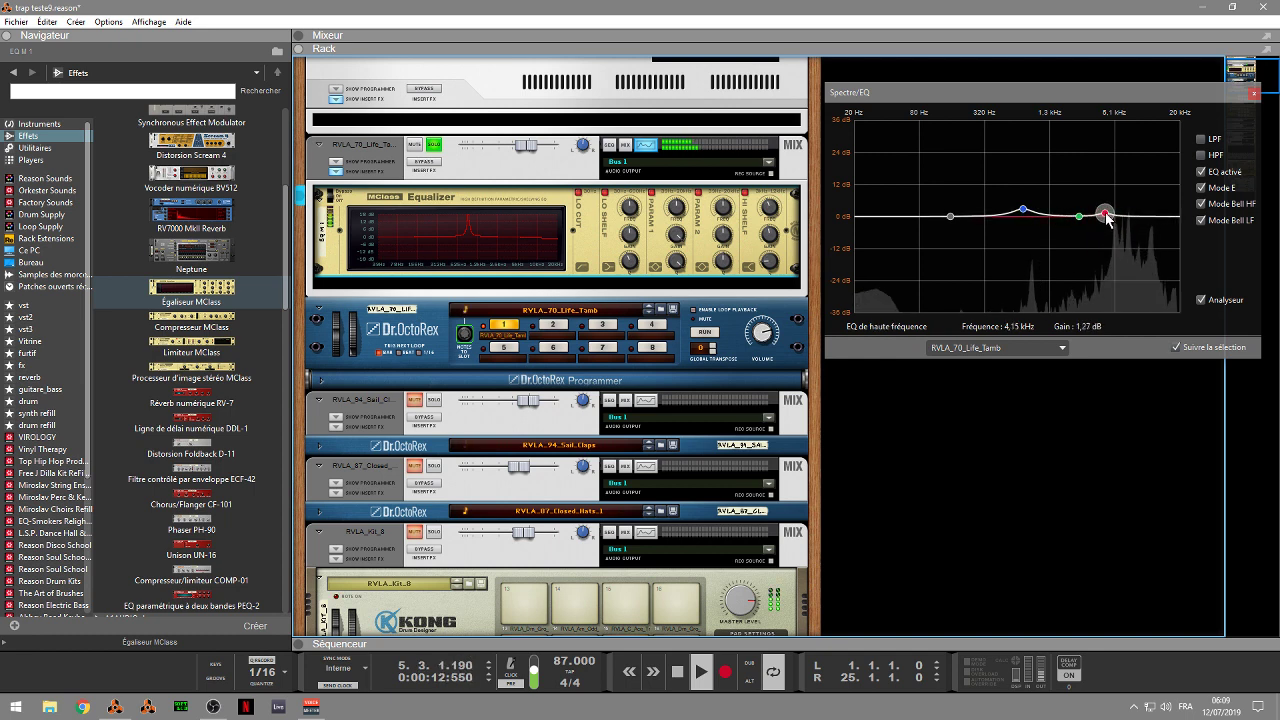
# Step: Flatten the tamb channel's low-mid EQ band and set its high-frequency band to about -0.95 dB at 3.97 kHz
pyautogui.click(1023, 210)
pyautogui.moveTo(1023, 210); pyautogui.dragTo(1027, 216)
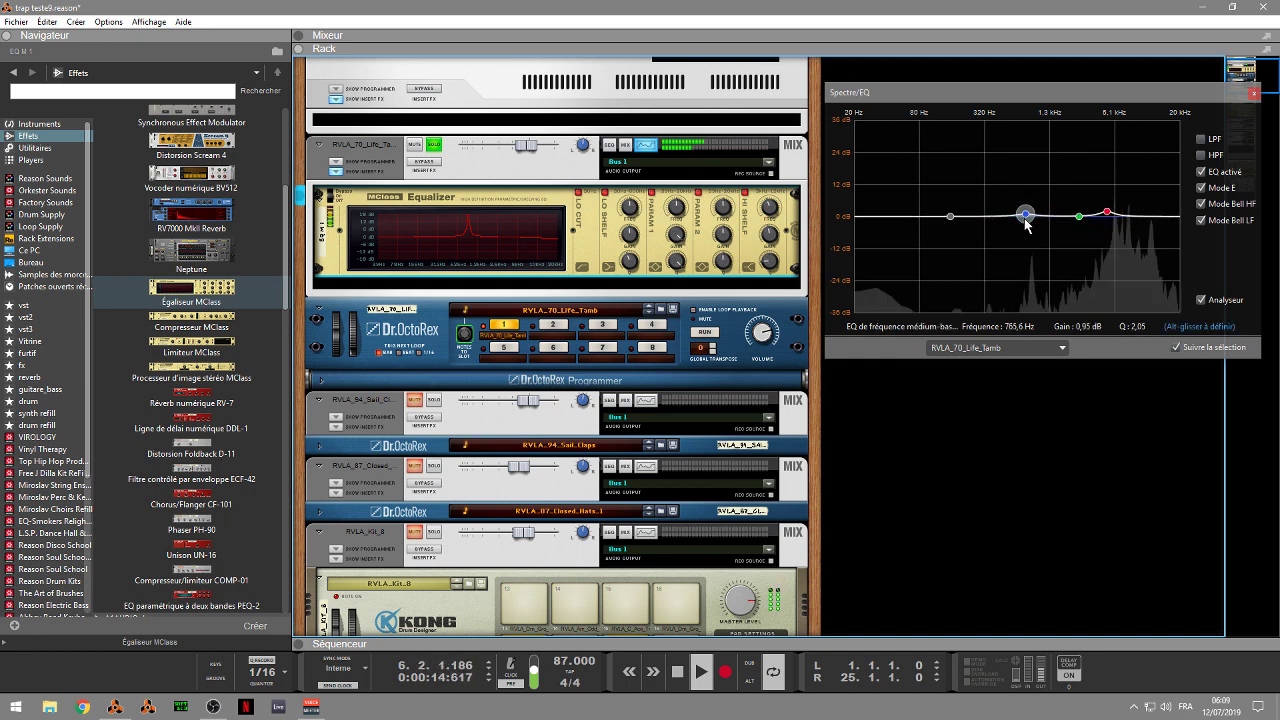
pyautogui.click(1107, 212)
pyautogui.moveTo(1107, 216); pyautogui.dragTo(1103, 218)
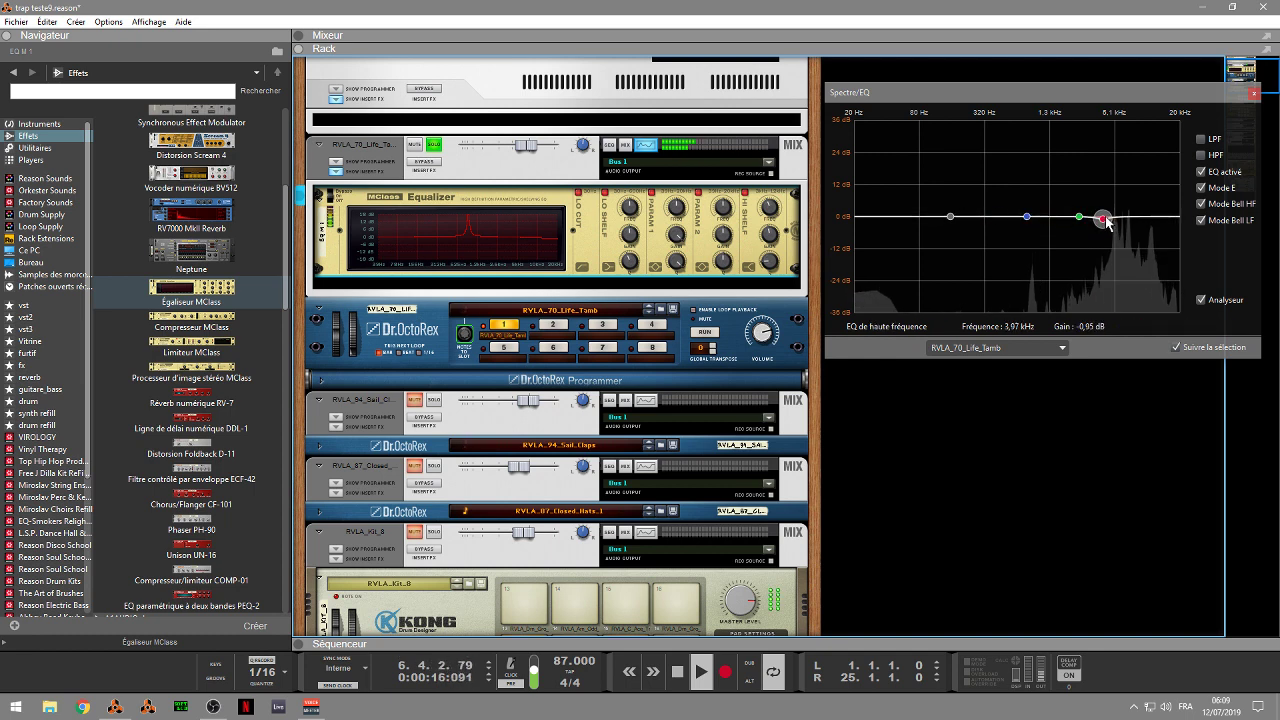
# Step: Switch off the tamb channel's EQ along with its bell modes and E mode, leaving the high-pass filter off
pyautogui.click(1201, 220)
pyautogui.click(1200, 204)
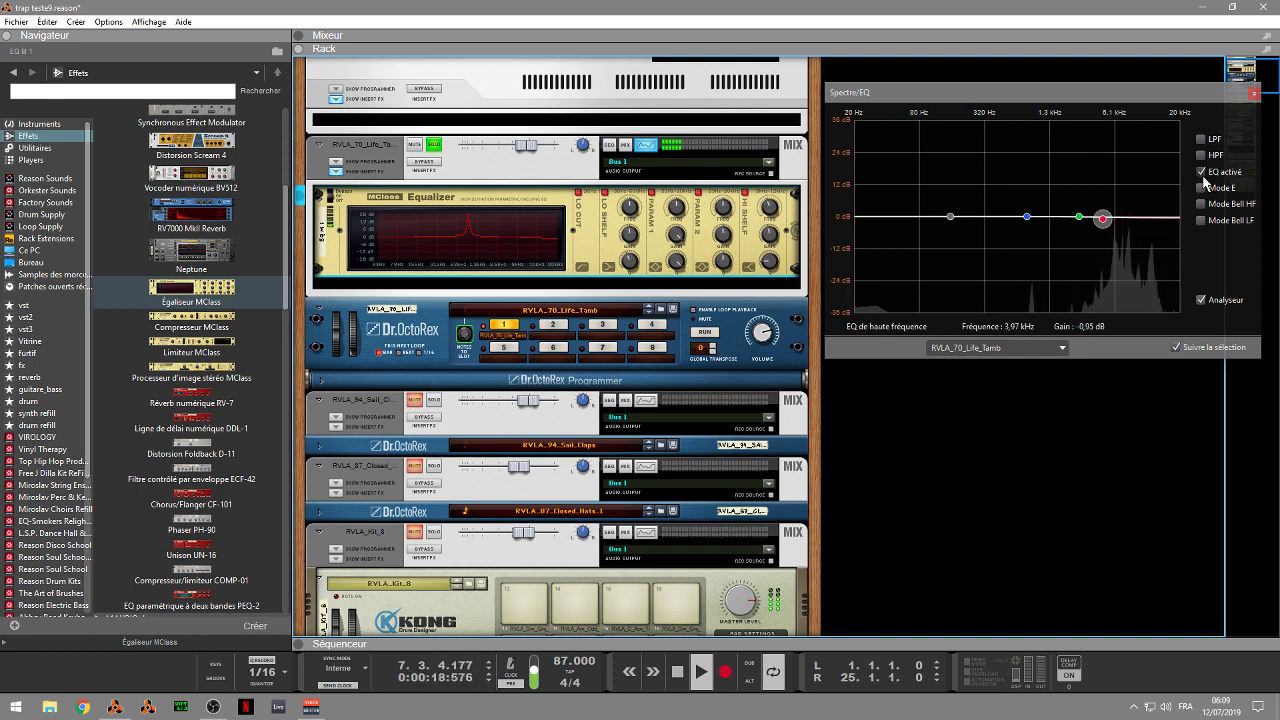
pyautogui.click(1201, 172)
pyautogui.click(1201, 156)
pyautogui.click(1201, 156)
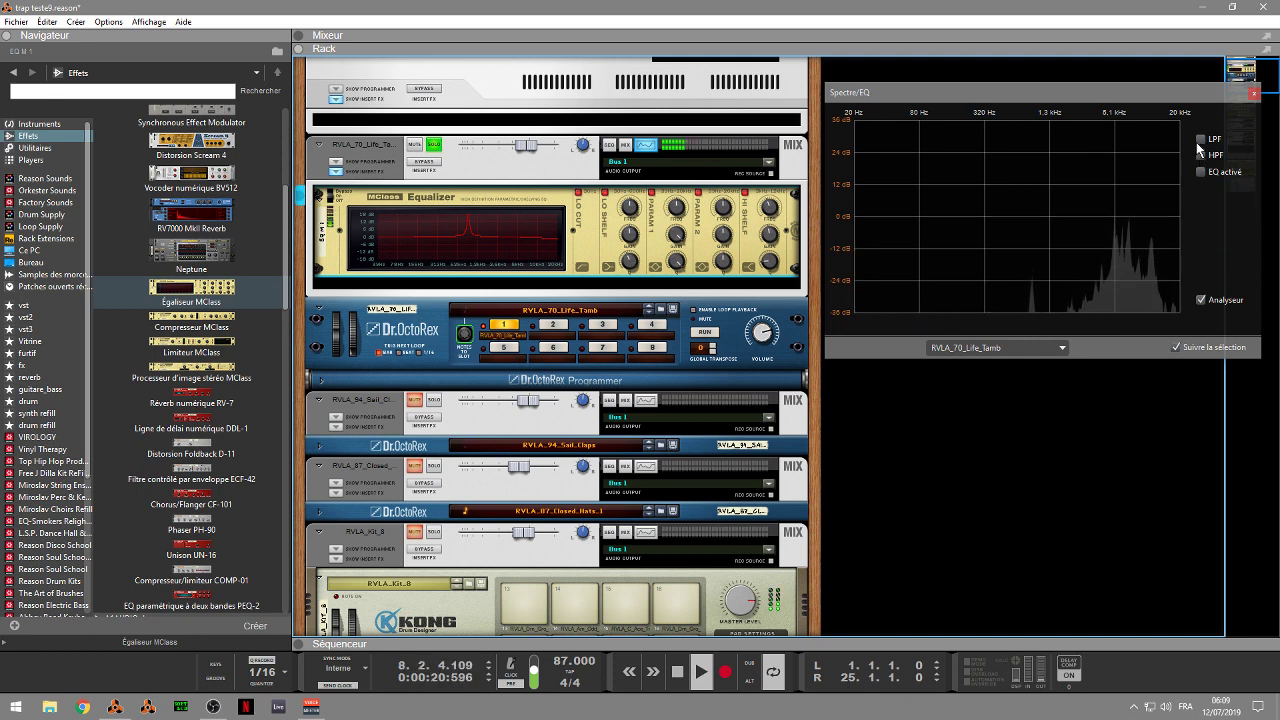
# Step: Enable the tamb channel's low-pass filter and sweep its cutoff down to 100 Hz and back up to 20 kHz
pyautogui.click(1201, 139)
pyautogui.moveTo(1141, 216); pyautogui.dragTo(878, 223)
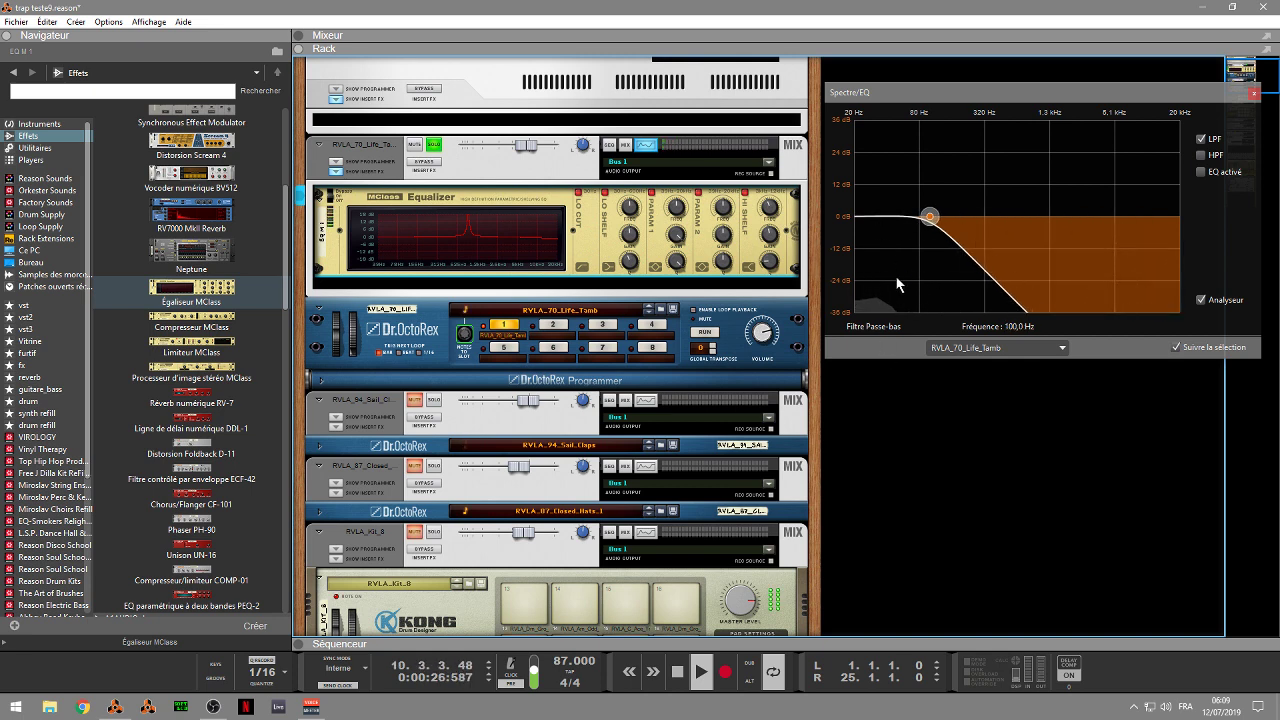
pyautogui.moveTo(930, 219); pyautogui.dragTo(1178, 216)
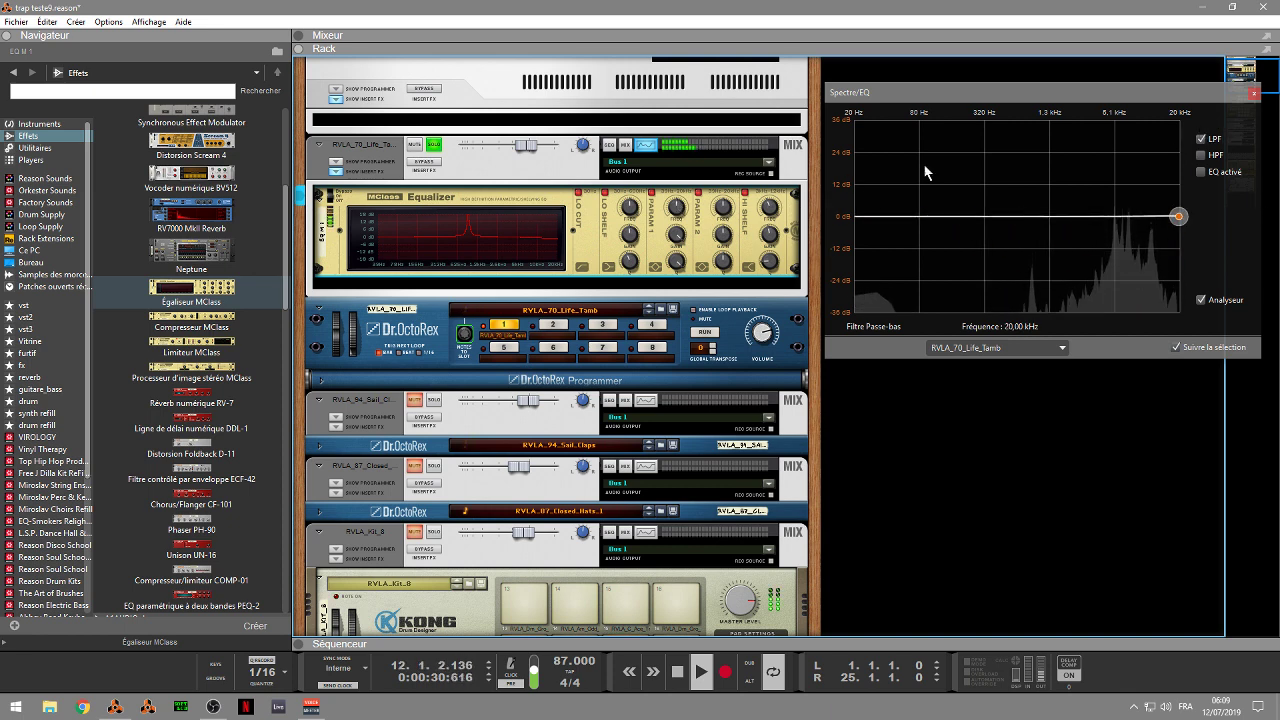
# Step: Enable the tamb channel's high-pass filter at about 205.8 Hz and lower the low-pass filter to about 10.59 kHz
pyautogui.click(1202, 155)
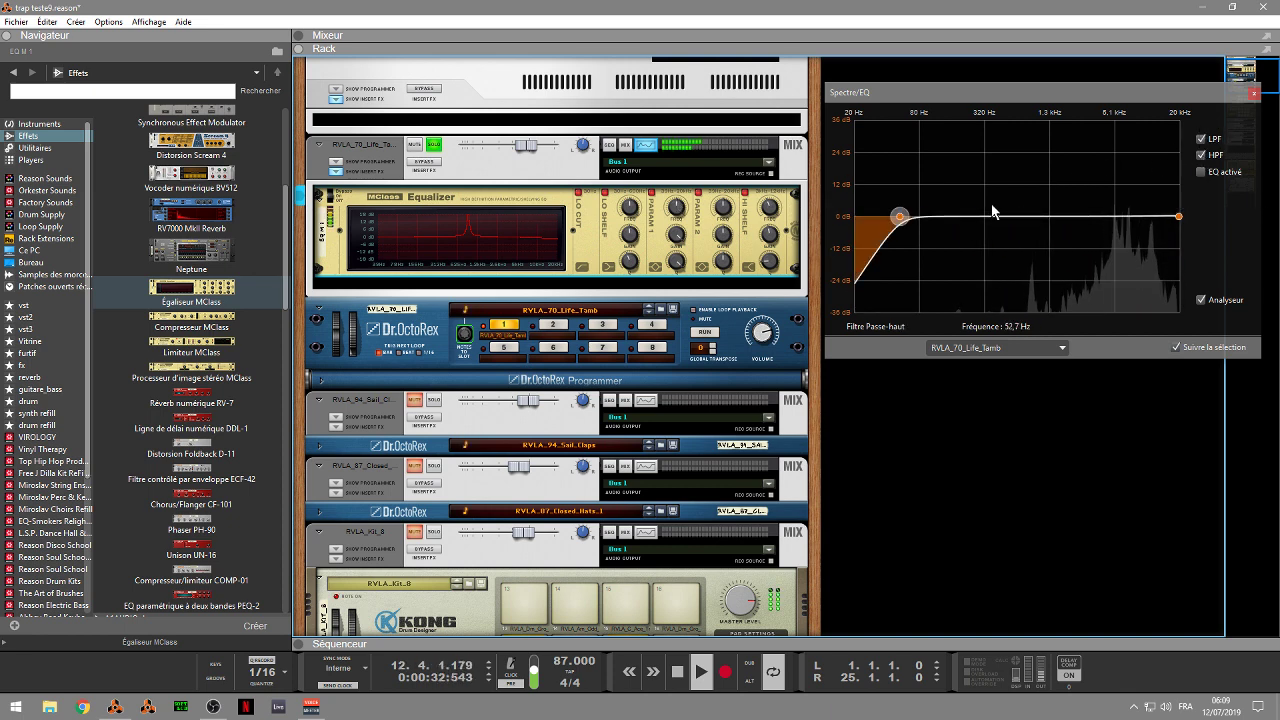
pyautogui.moveTo(900, 216); pyautogui.dragTo(952, 219)
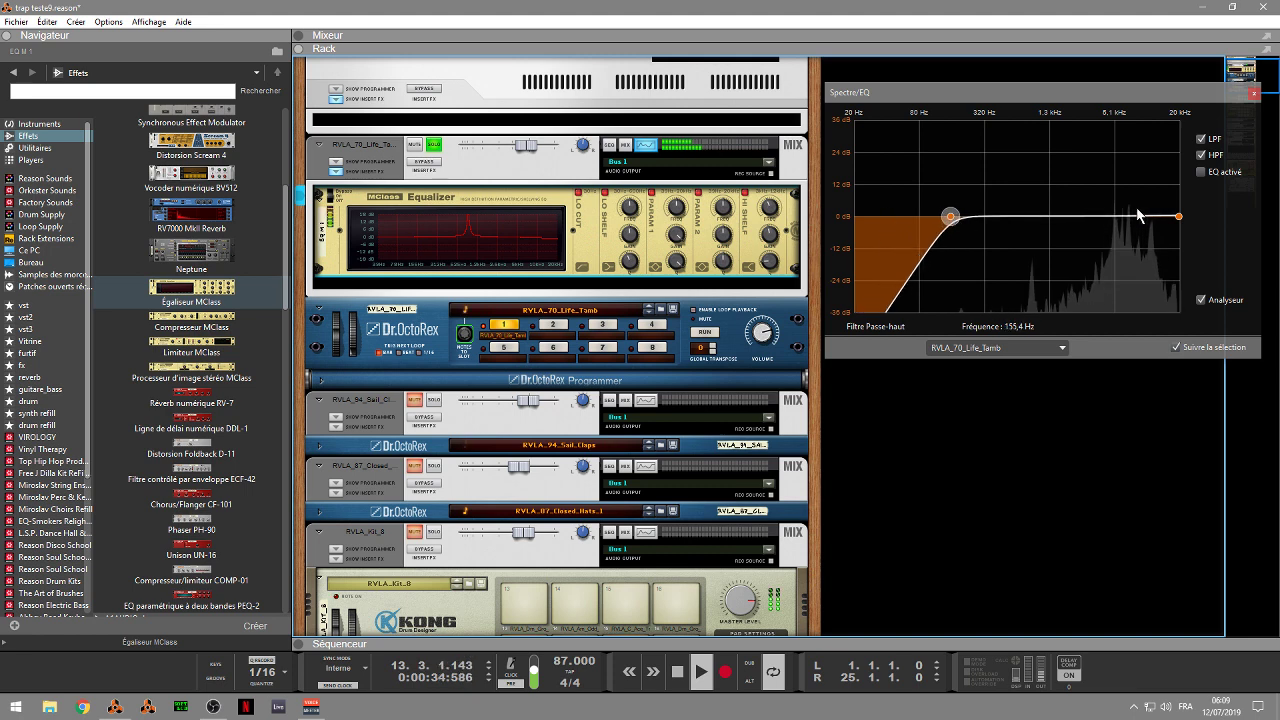
pyautogui.click(1202, 140)
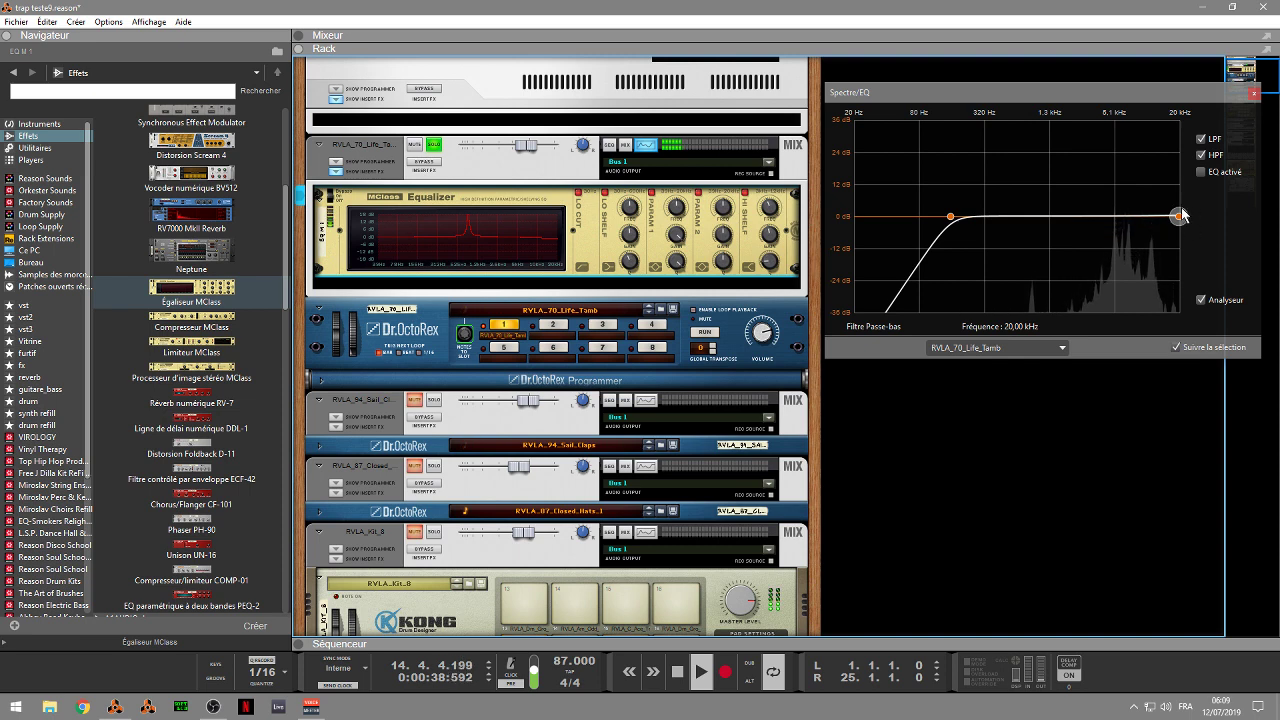
pyautogui.moveTo(1163, 223); pyautogui.dragTo(1154, 220)
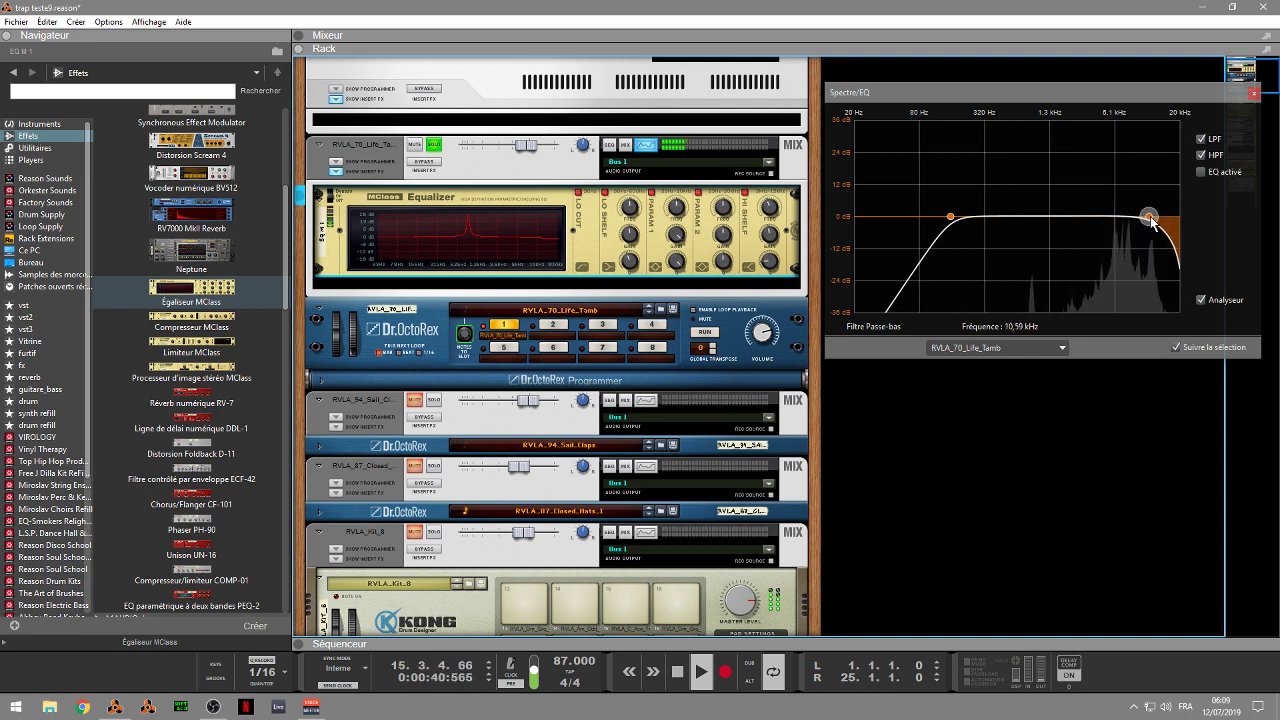
pyautogui.moveTo(950, 217); pyautogui.dragTo(967, 222)
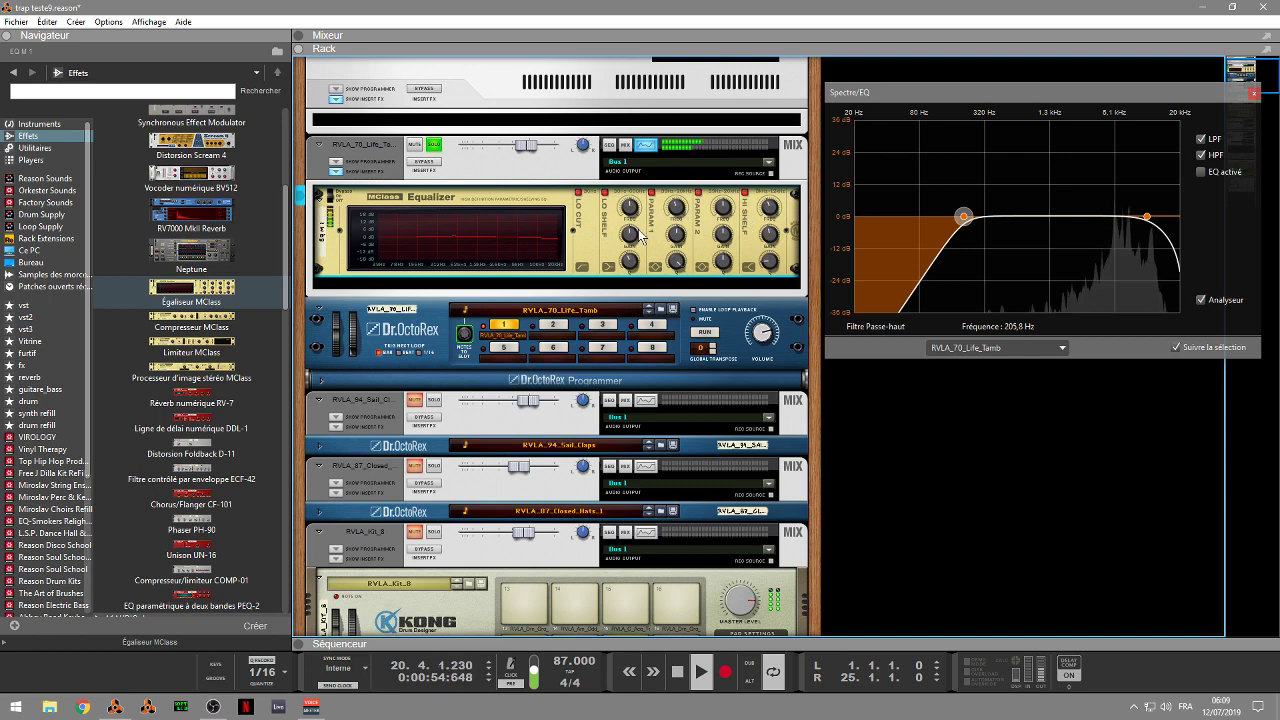
# Step: Sweep the tamb equalizer's Param 1 peak across the spectrum and shape the curve into a broad boost with a narrow high-frequency notch
pyautogui.moveTo(676, 243); pyautogui.dragTo(676, 191)
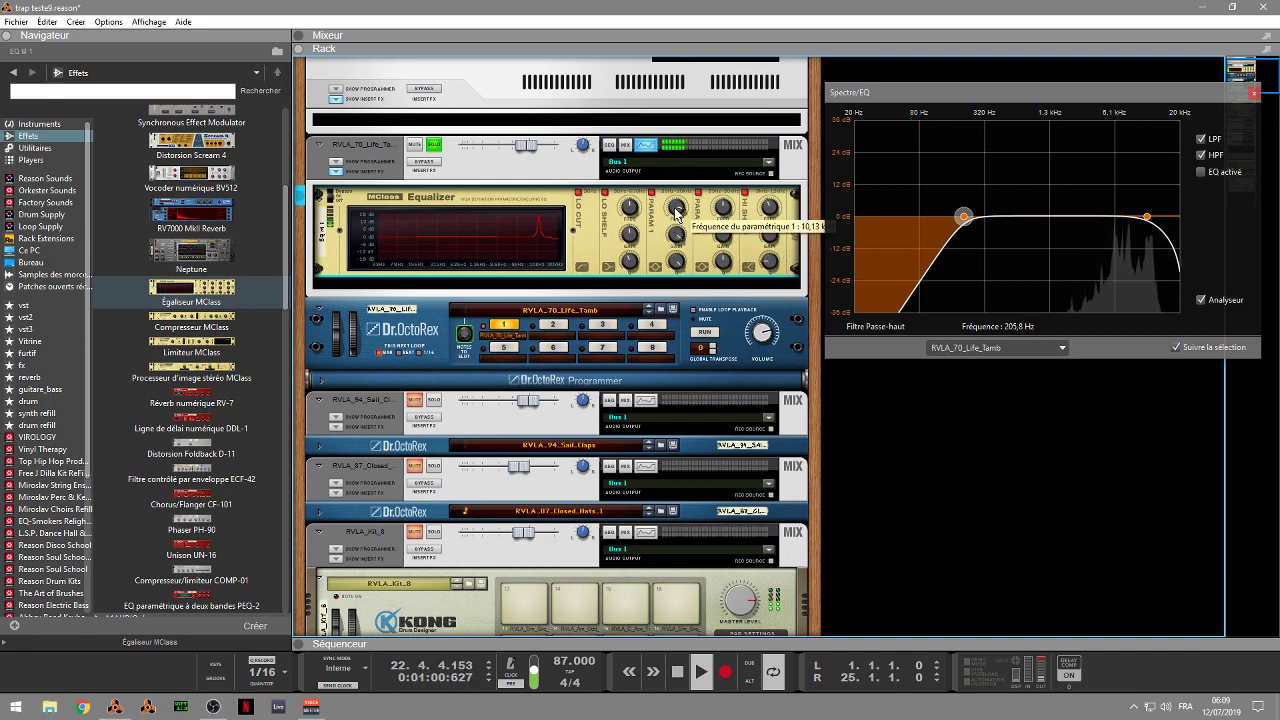
pyautogui.moveTo(677, 207); pyautogui.dragTo(677, 213)
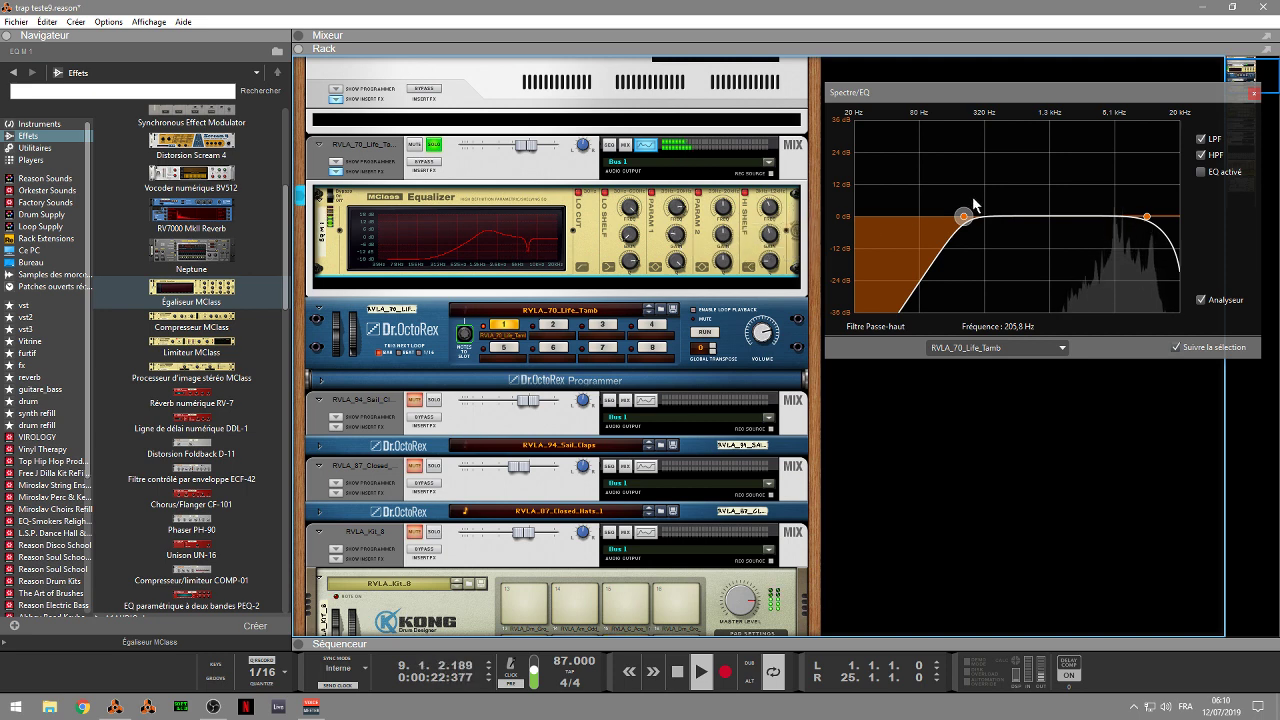
# Step: Solo the RVLA_94_Sail_Claps channel and add an MClass Equalizer to its insert effects with all bands enabled
pyautogui.click(436, 401)
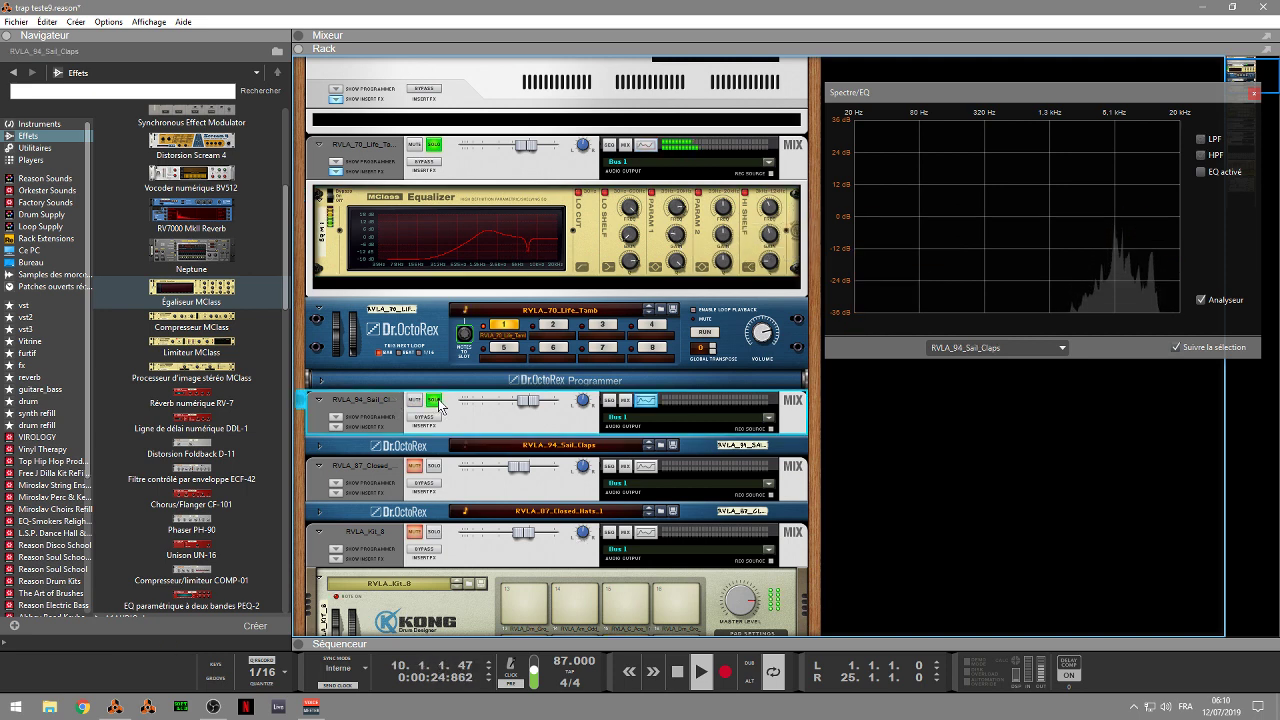
pyautogui.click(337, 426)
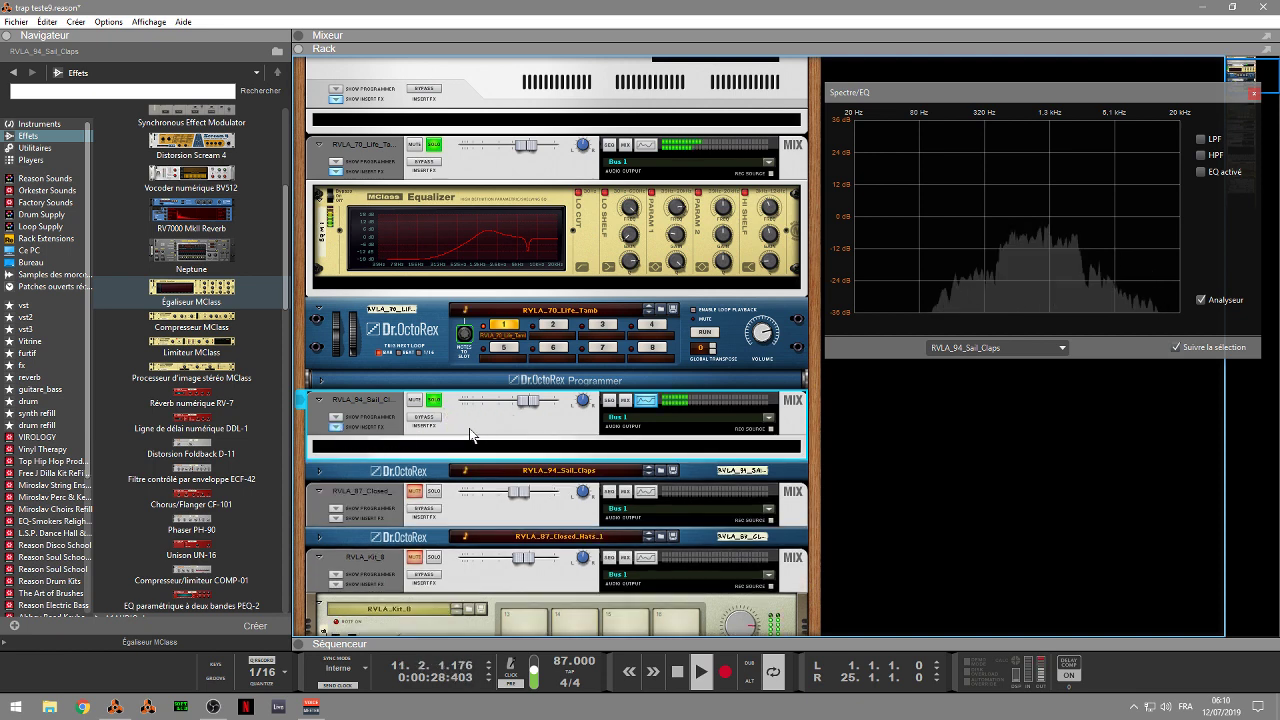
pyautogui.moveTo(200, 292); pyautogui.dragTo(470, 448)
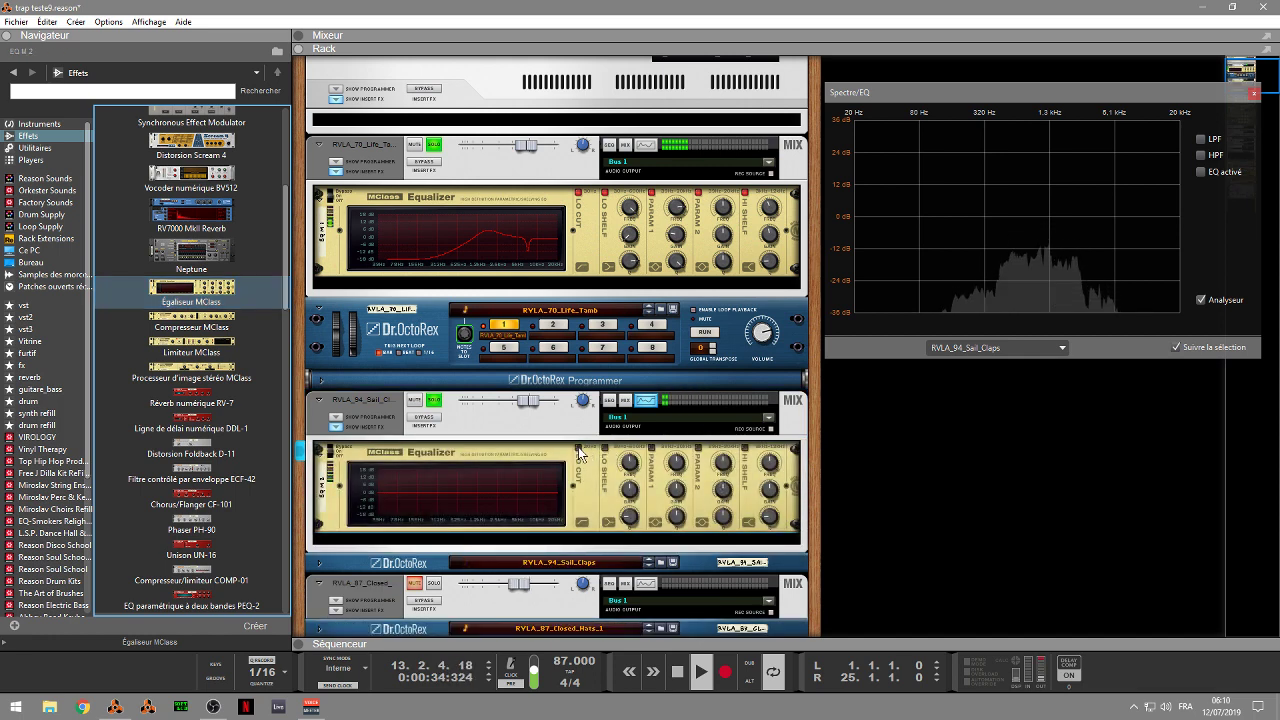
pyautogui.click(604, 448)
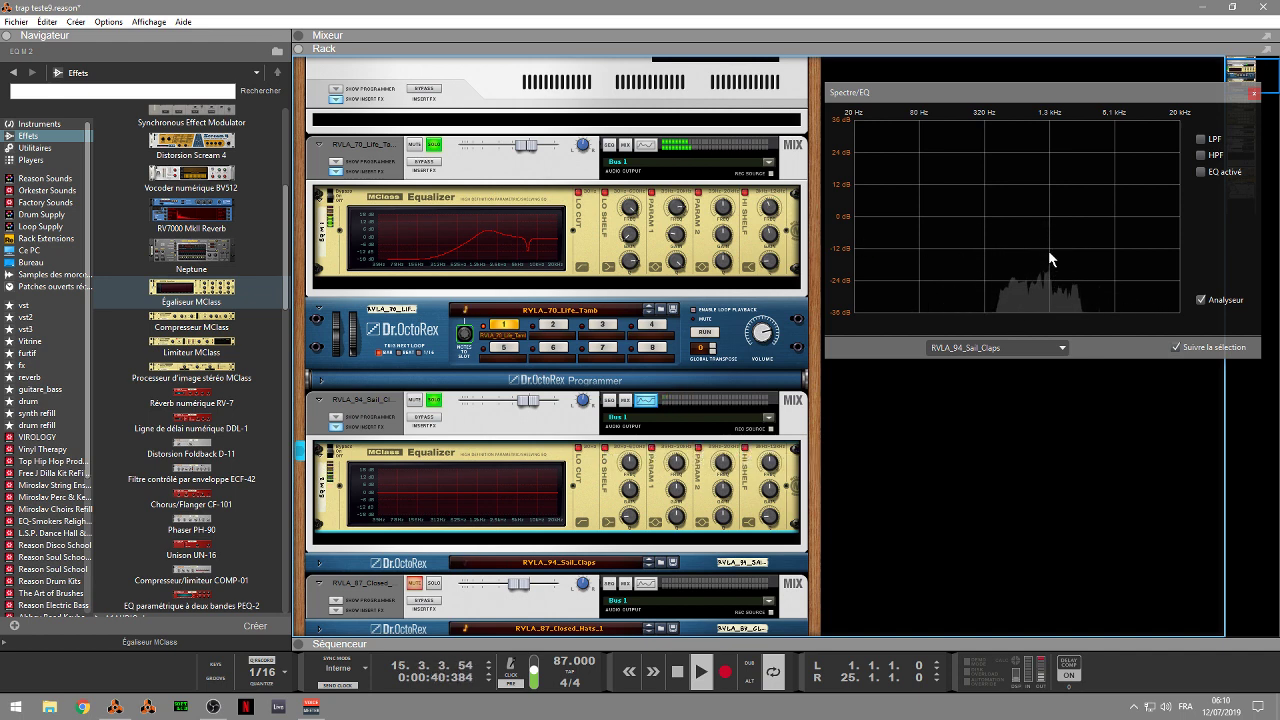
# Step: Enable the claps channel's low-pass and high-pass filters, narrowing them around its spectrum with the low-pass at about 2.88 kHz
pyautogui.click(1202, 140)
pyautogui.click(1201, 155)
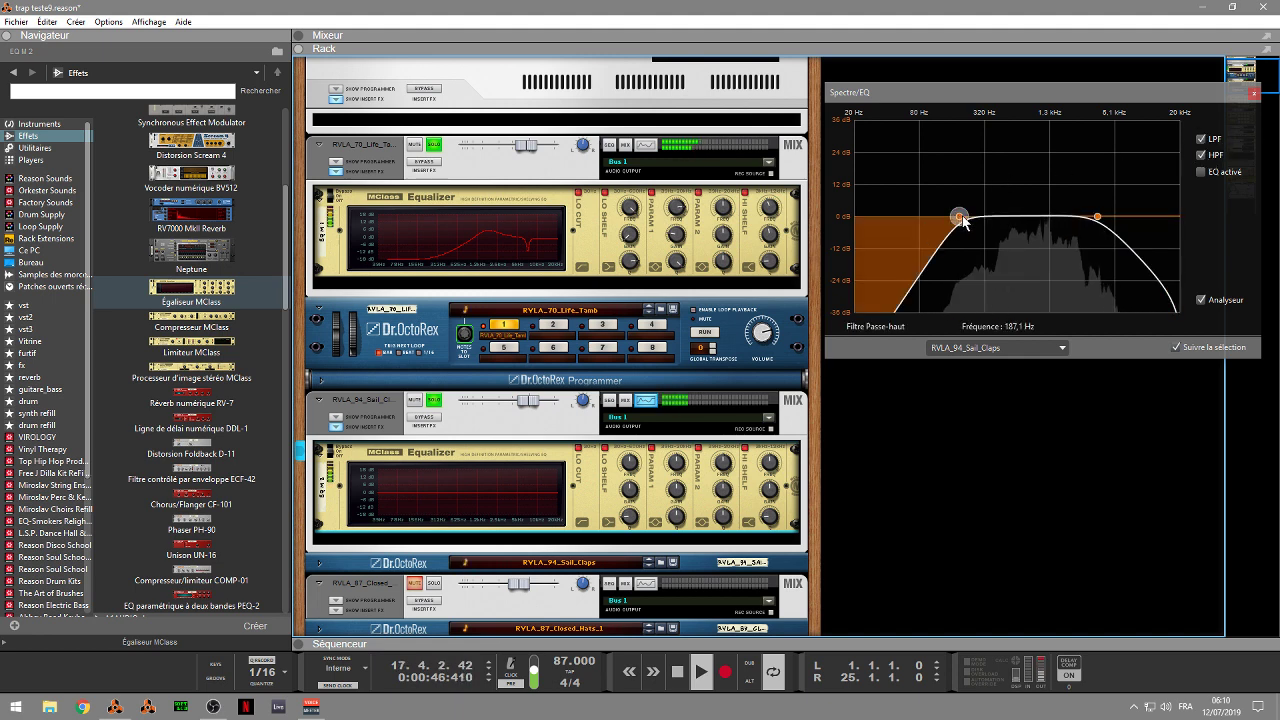
pyautogui.moveTo(960, 218); pyautogui.dragTo(969, 217)
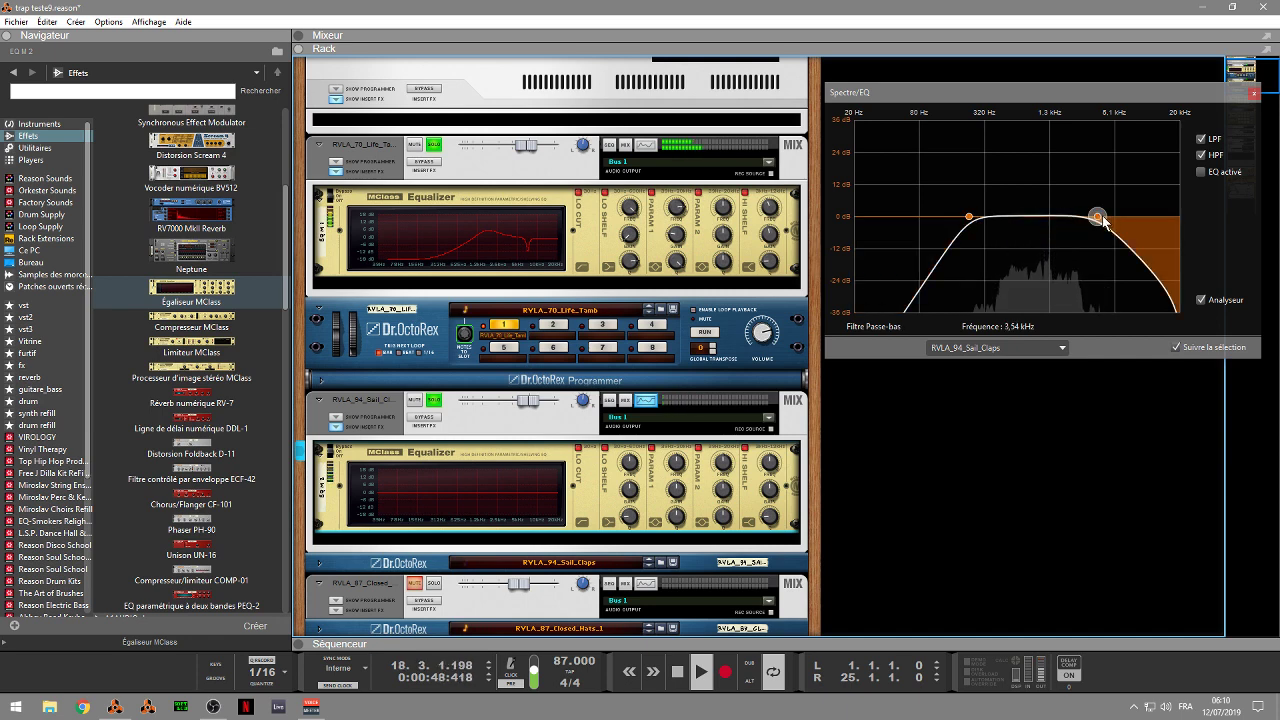
pyautogui.moveTo(1103, 219); pyautogui.dragTo(1091, 218)
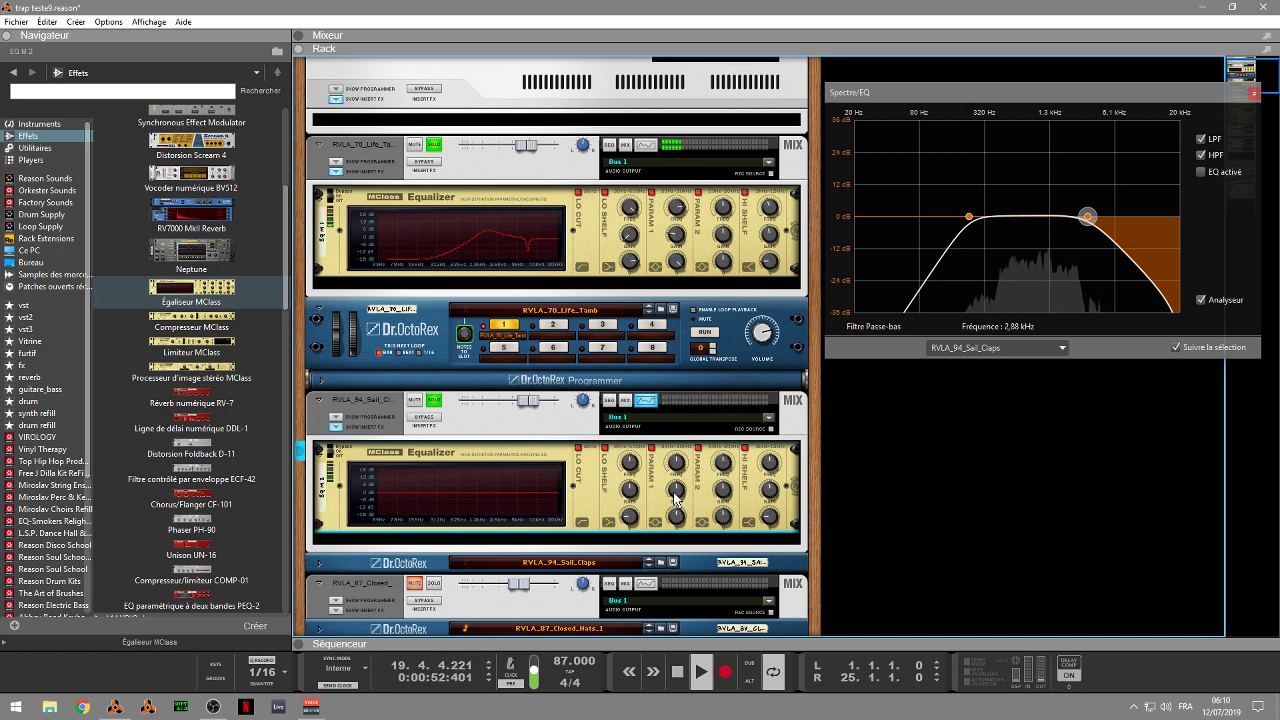
# Step: Sweep Param 1 and Param 2 on the claps' MClass Equalizer, turn them into narrow notches, and cut the low and high shelves
pyautogui.moveTo(676, 497); pyautogui.dragTo(678, 461)
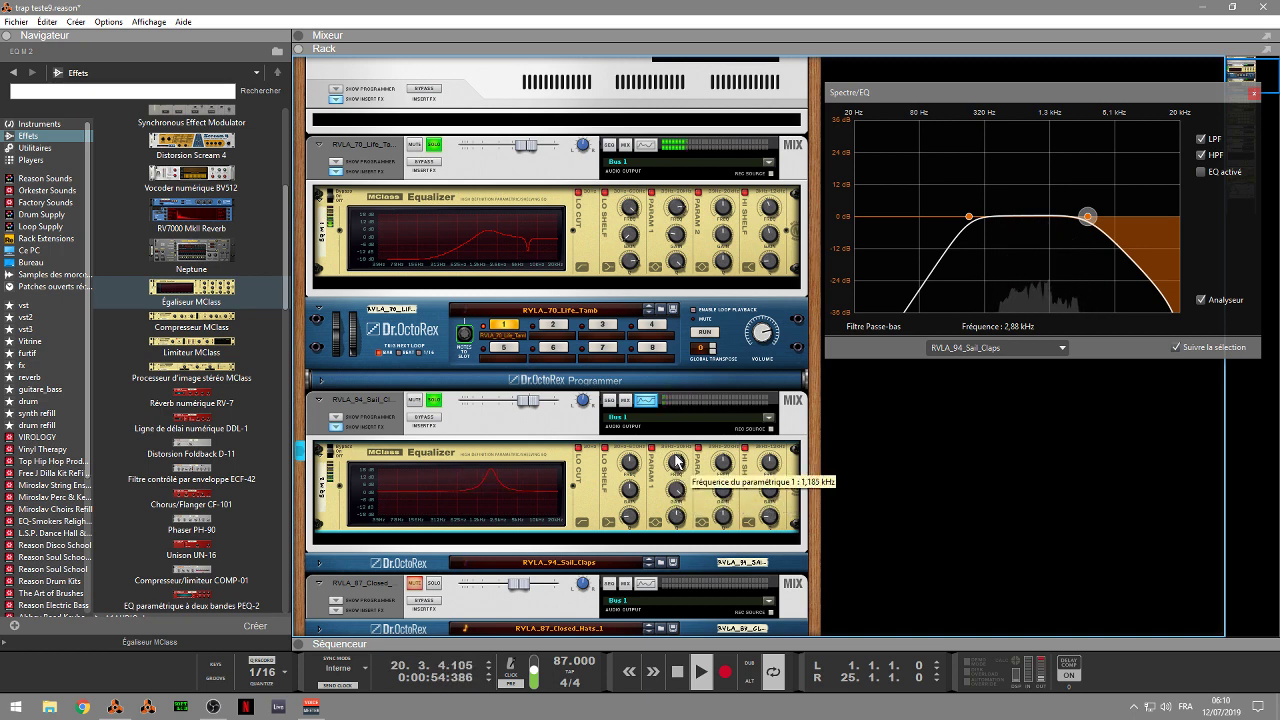
pyautogui.moveTo(678, 516); pyautogui.dragTo(680, 490)
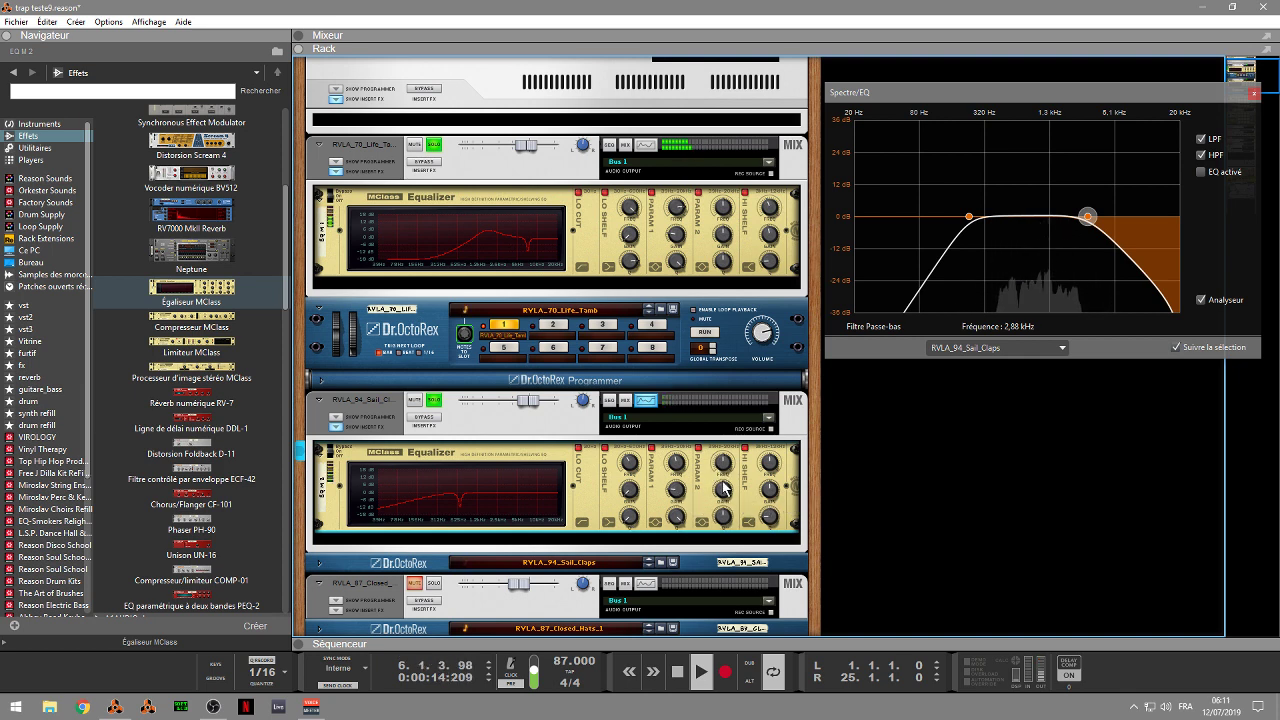
pyautogui.moveTo(726, 500); pyautogui.dragTo(724, 490)
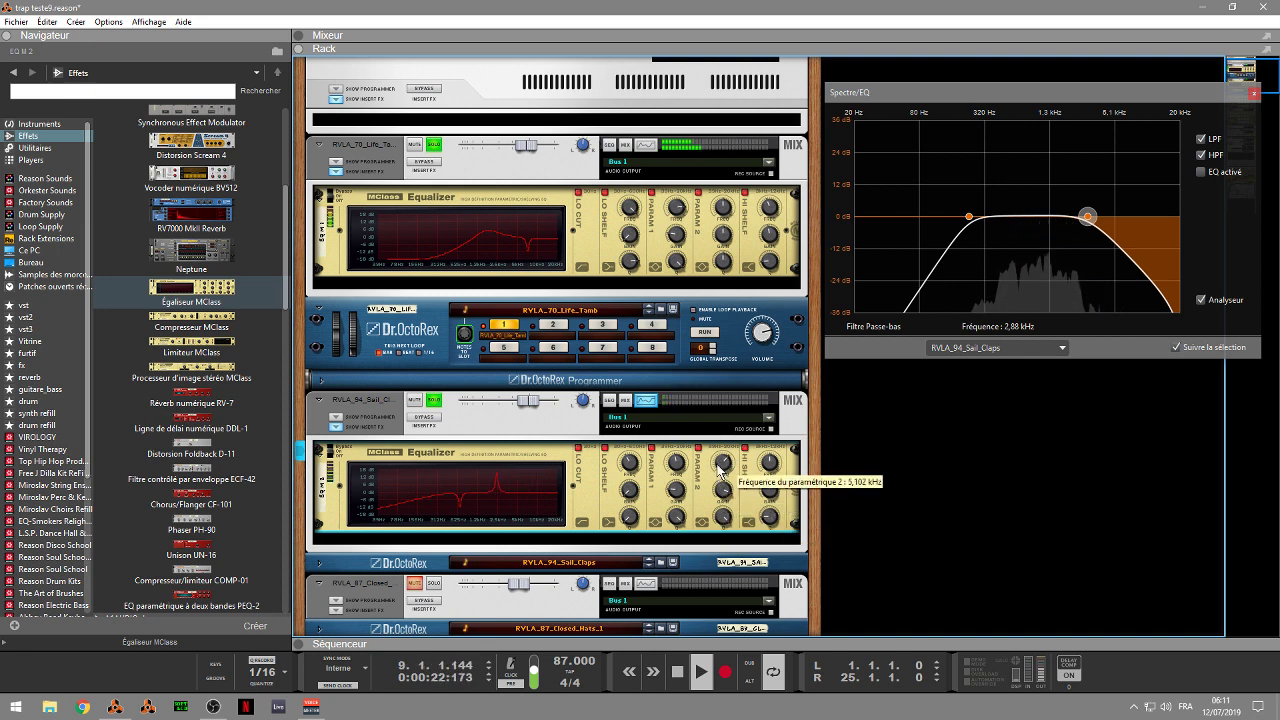
pyautogui.moveTo(718, 474); pyautogui.dragTo(724, 522)
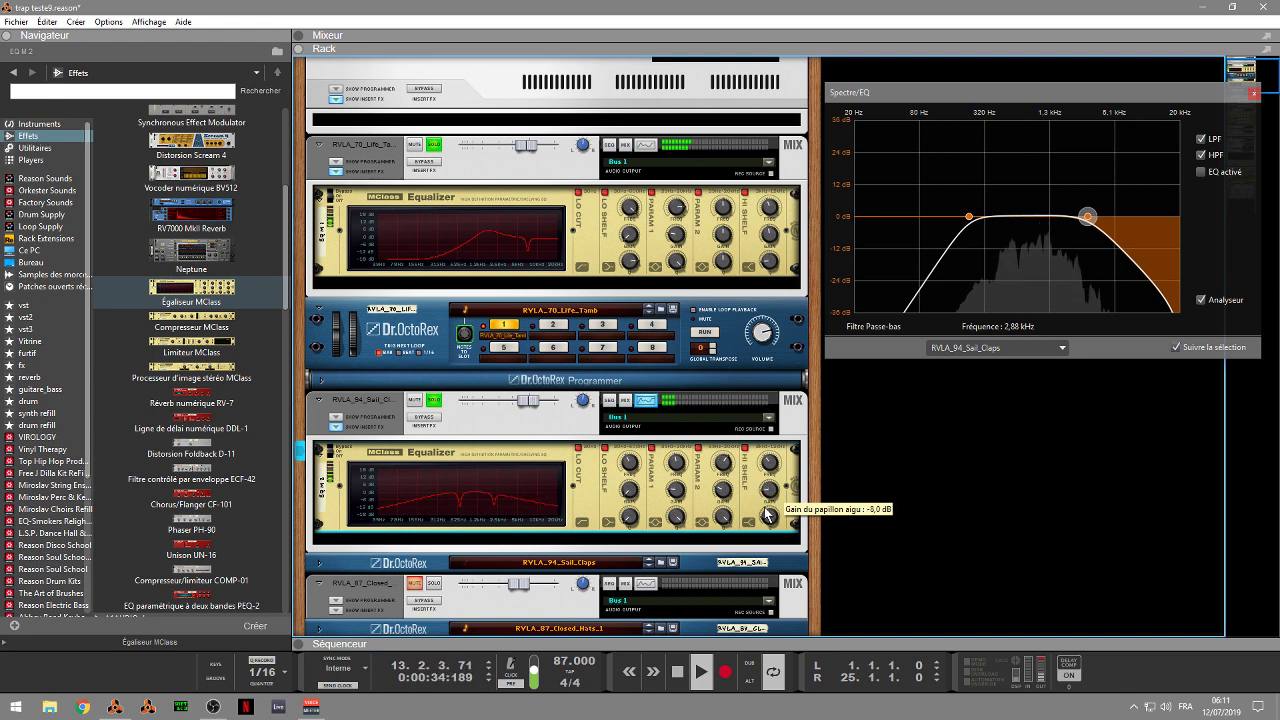
pyautogui.moveTo(766, 520); pyautogui.dragTo(767, 511)
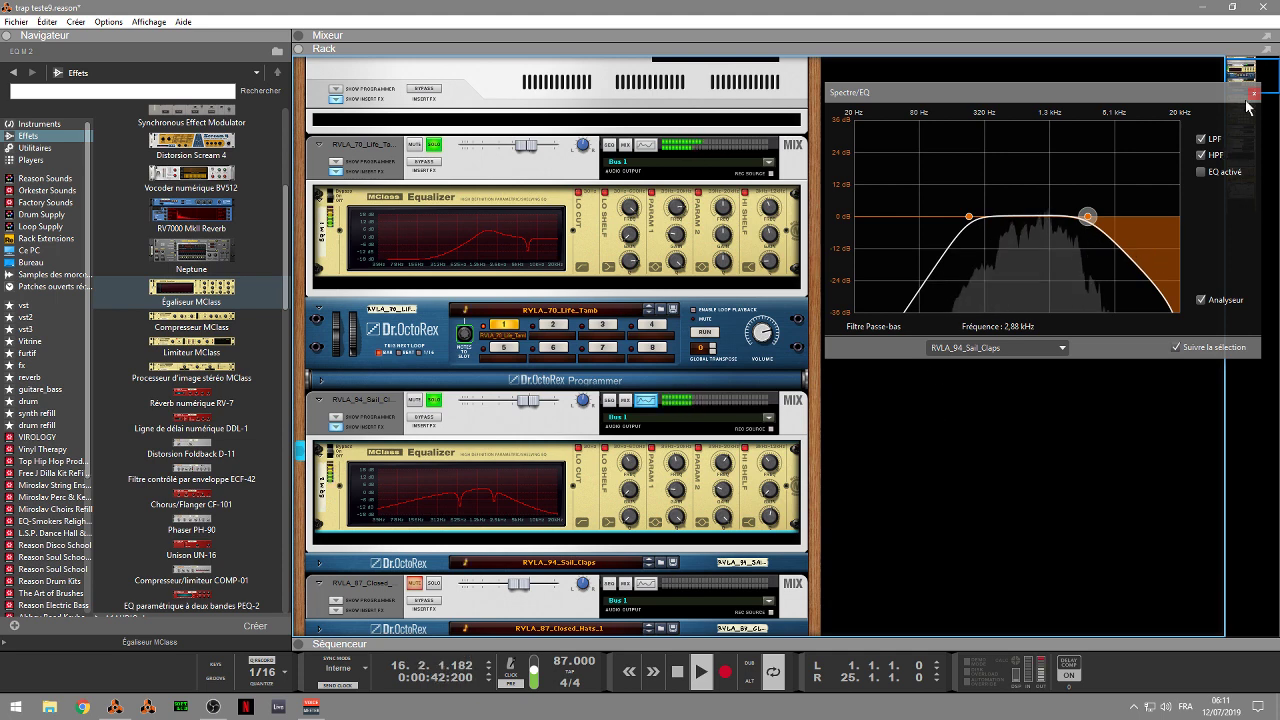
# Step: Activate the claps channel's EQ with E and bell modes, boost low-mids, cut high-mids, and set high frequencies to about 6.35 dB at 3.22 kHz
pyautogui.click(1201, 172)
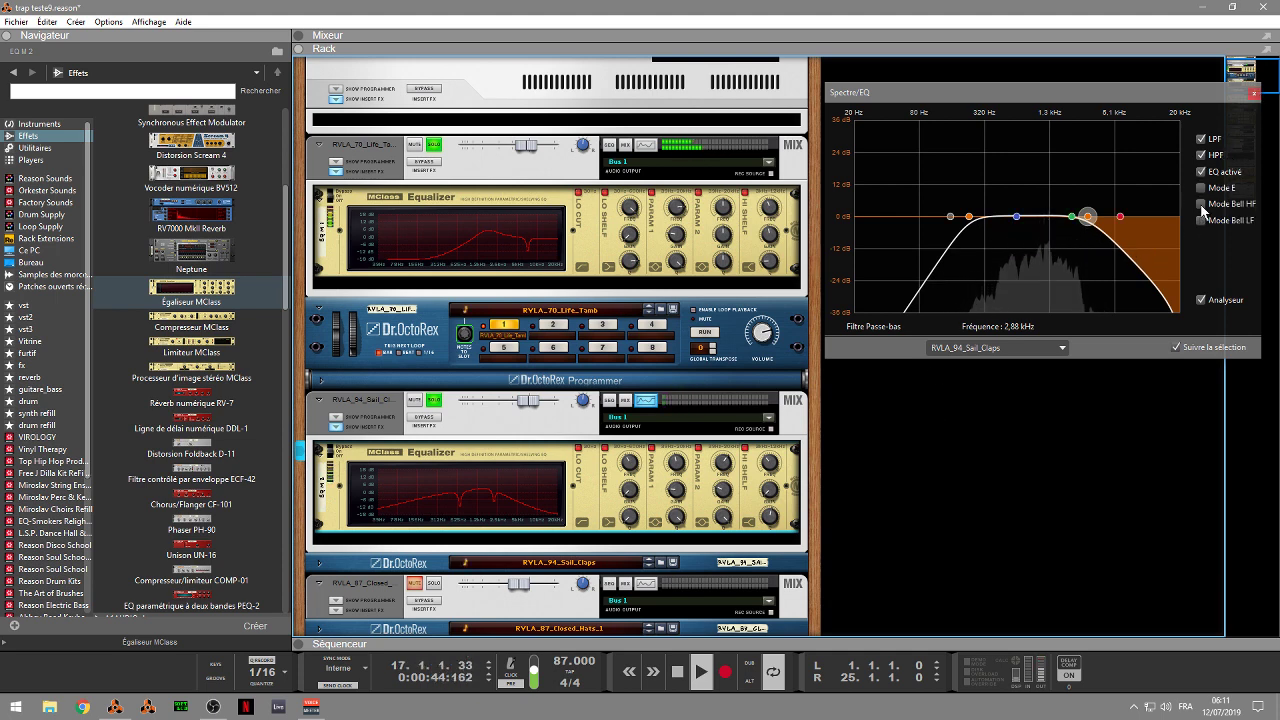
pyautogui.click(1201, 188)
pyautogui.click(1201, 204)
pyautogui.click(1201, 220)
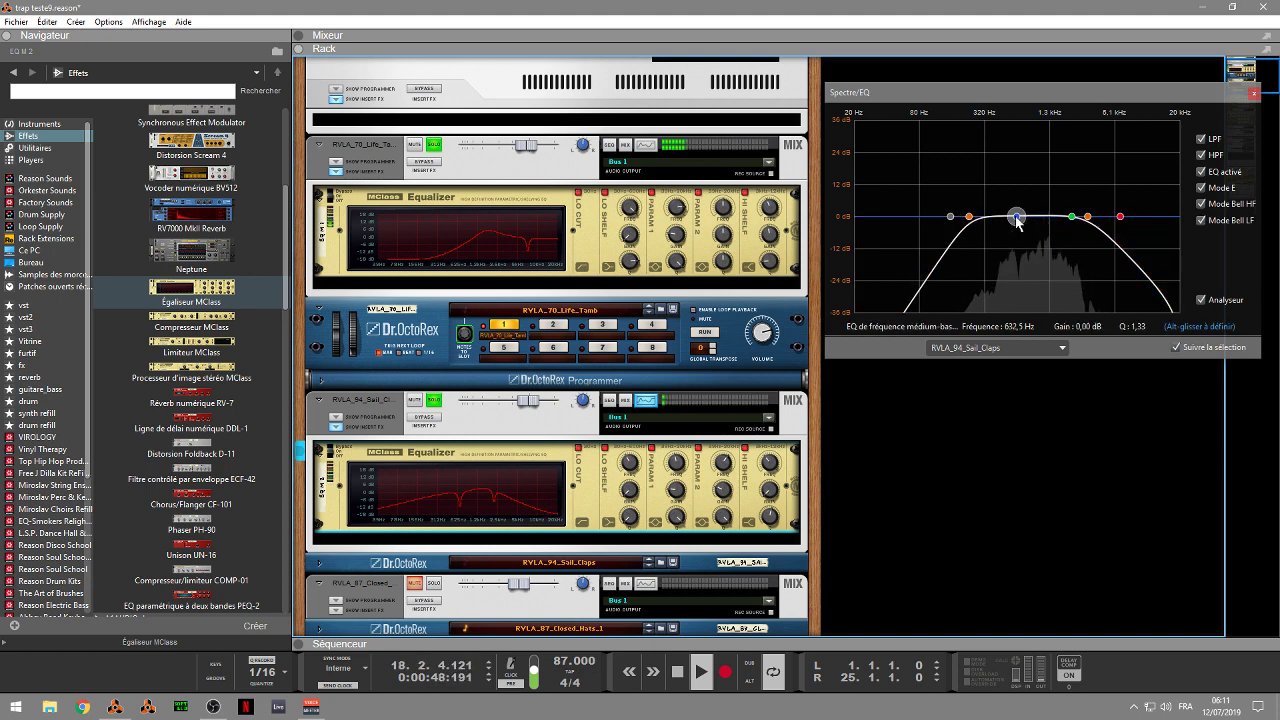
pyautogui.moveTo(1015, 215); pyautogui.dragTo(1057, 238)
pyautogui.moveTo(1091, 190); pyautogui.dragTo(1093, 200)
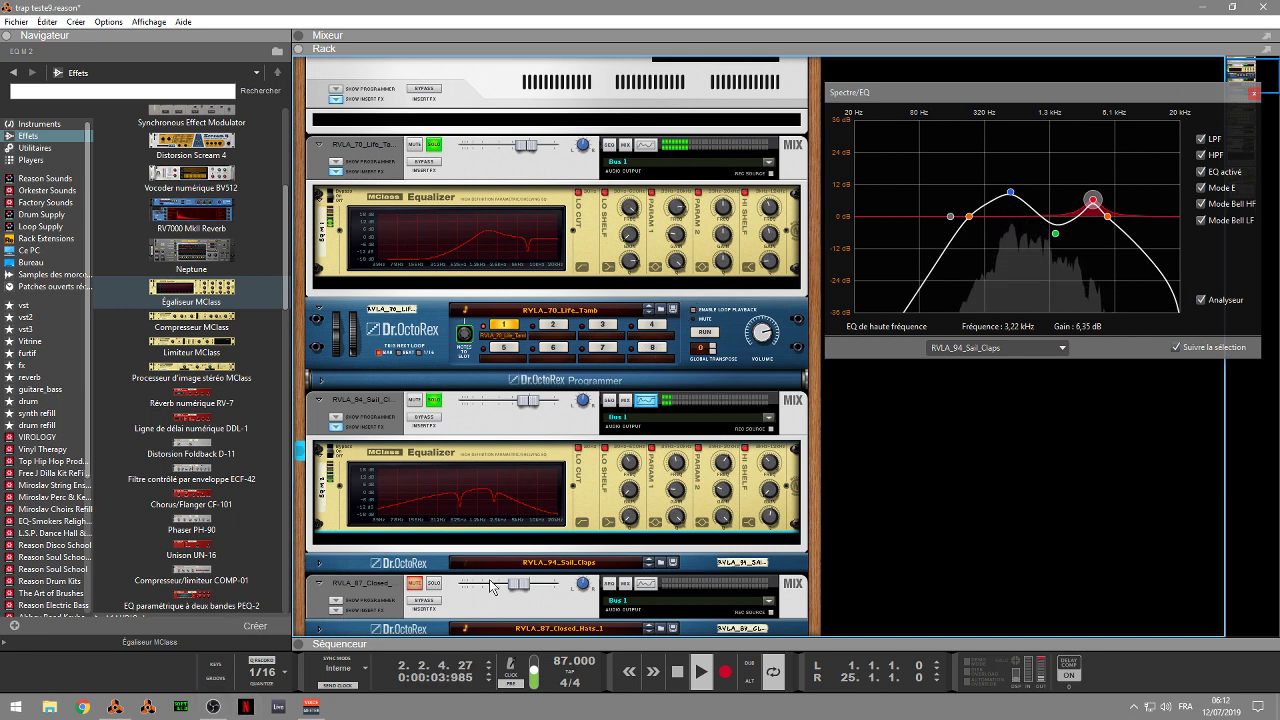
# Step: Solo the RVLA_87_Closed_Hats_1 channel and add an MClass Equalizer to its insert effects with all bands enabled
pyautogui.click(429, 585)
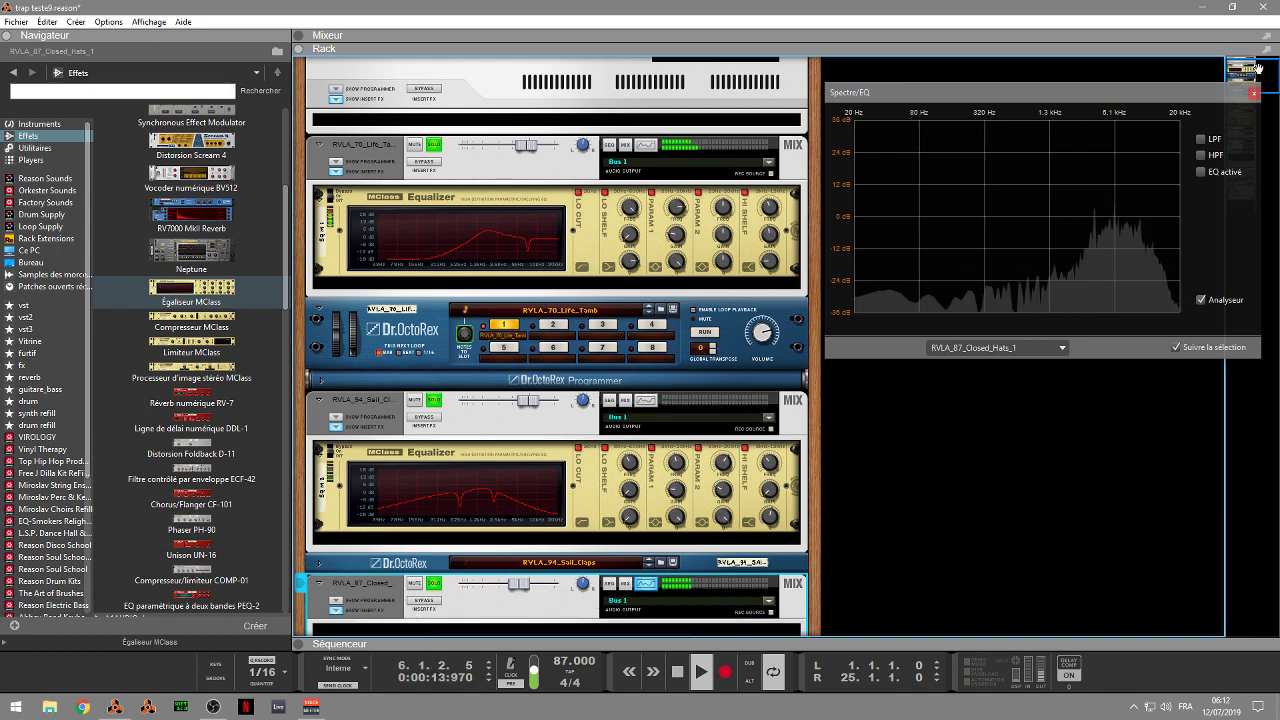
pyautogui.moveTo(1265, 67); pyautogui.dragTo(1262, 72)
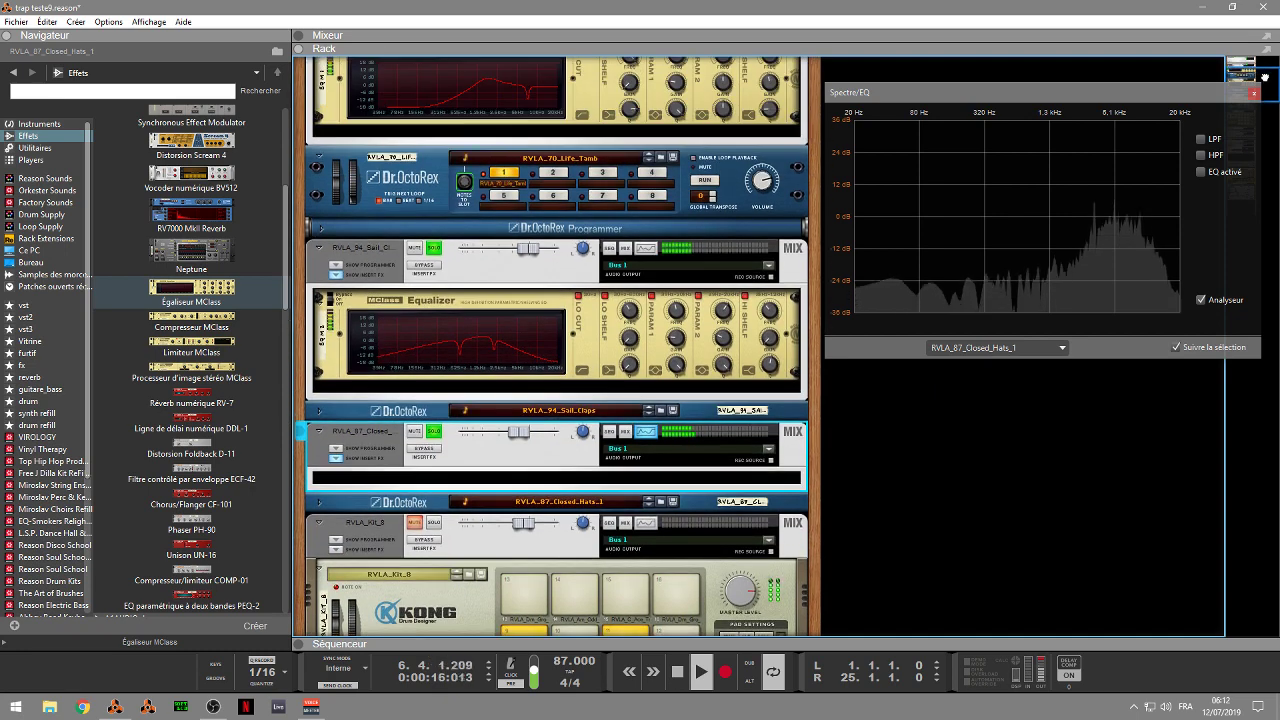
pyautogui.moveTo(191, 288)
pyautogui.mouseDown()
pyautogui.moveTo(459, 545)
pyautogui.moveTo(465, 468)
pyautogui.mouseUp()
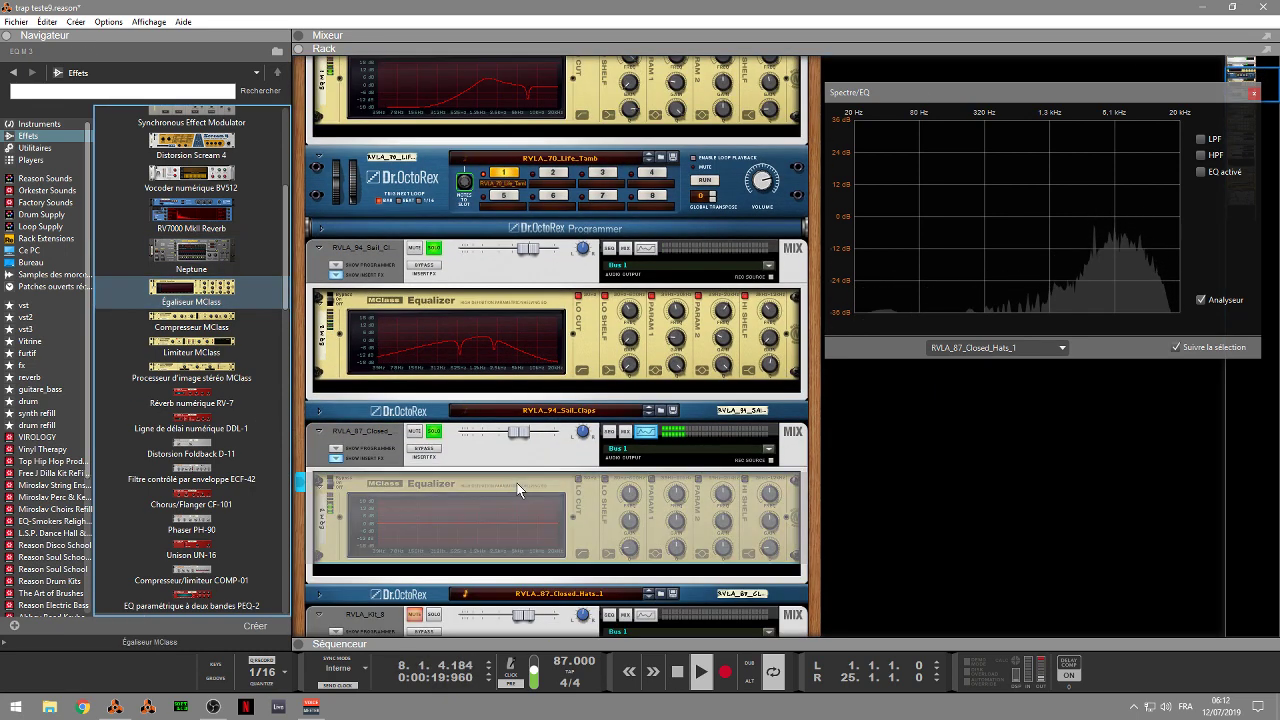
pyautogui.click(577, 479)
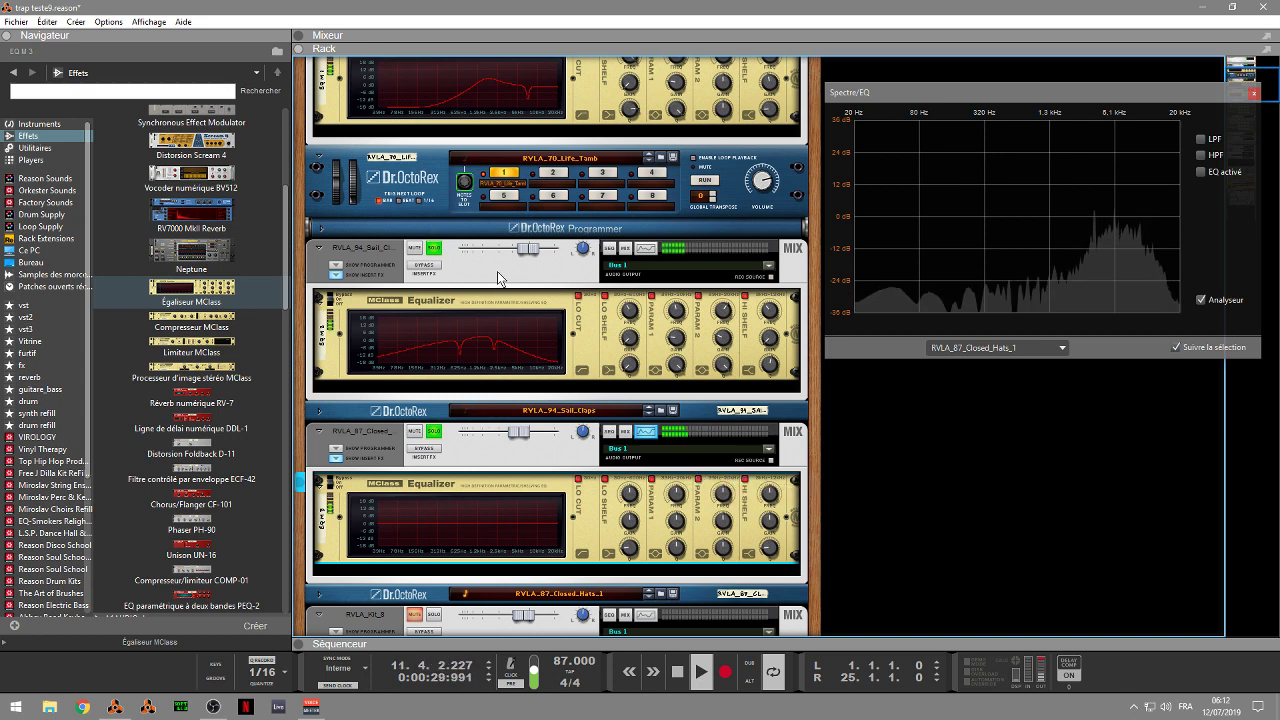
# Step: Show the mixer, clear all channel solos, and solo only the RVLA_87_Closed_Hats_1 channel
pyautogui.press('F5')
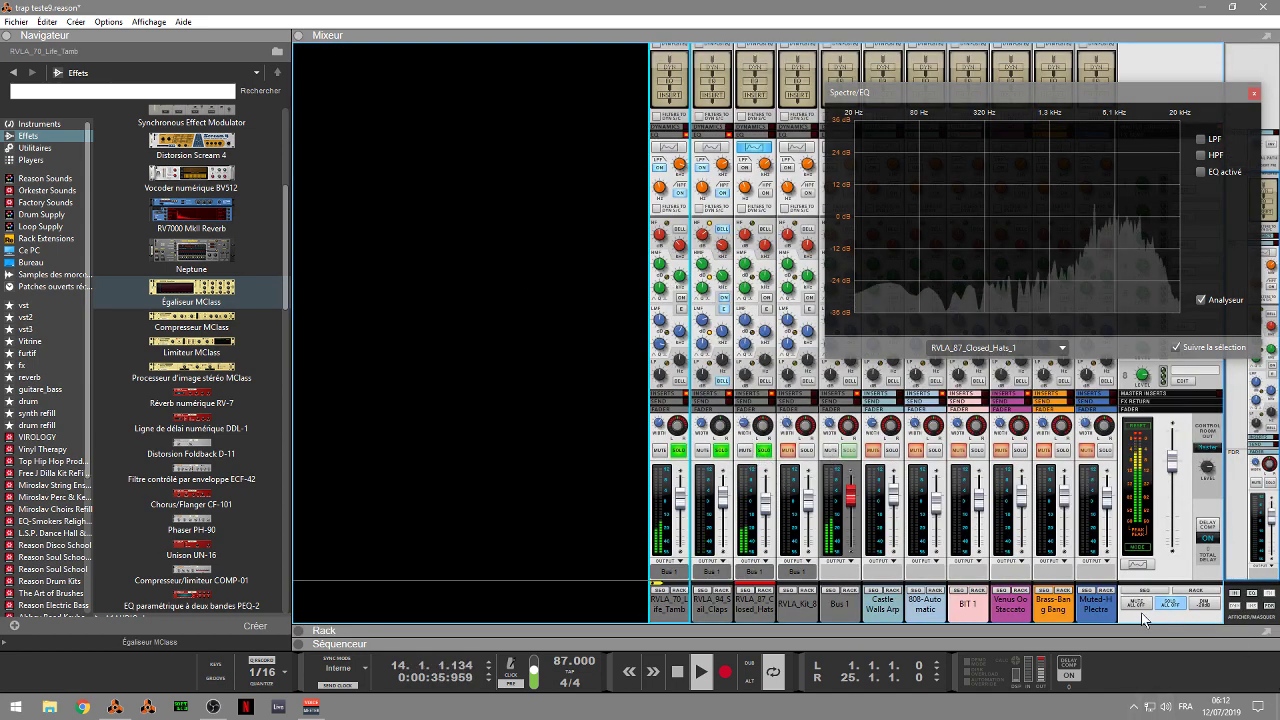
pyautogui.click(1178, 597)
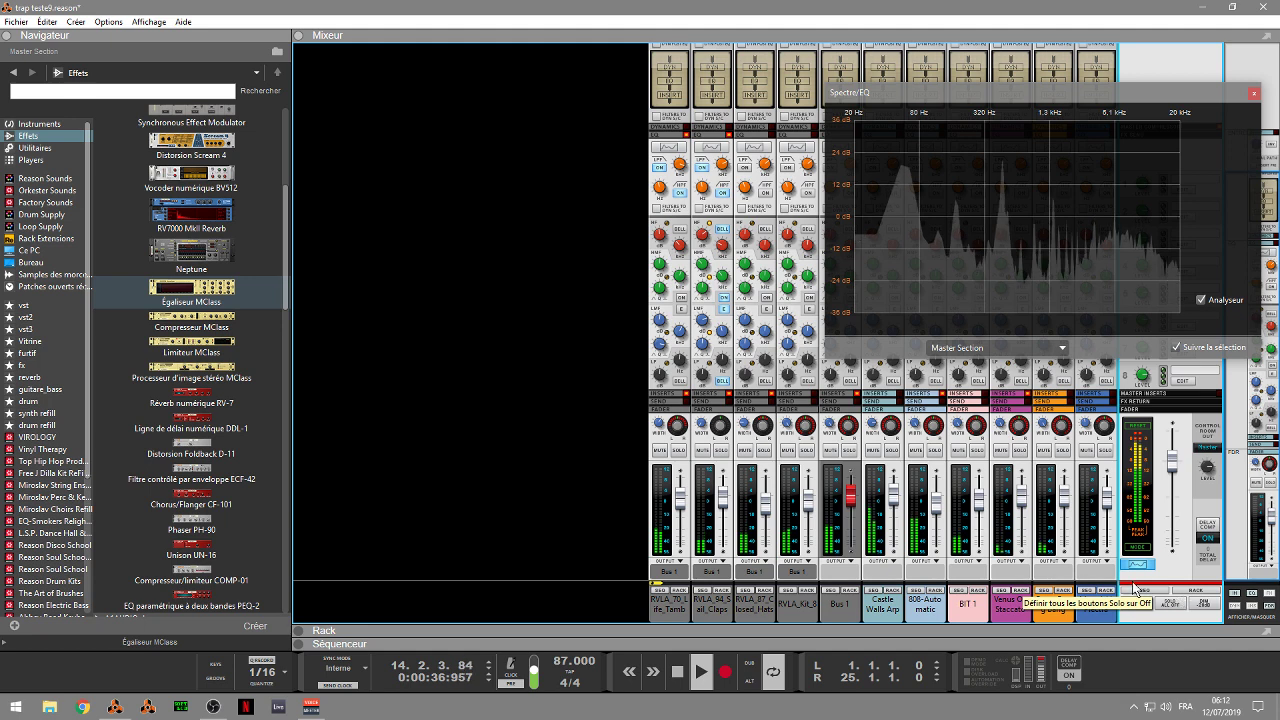
pyautogui.click(765, 451)
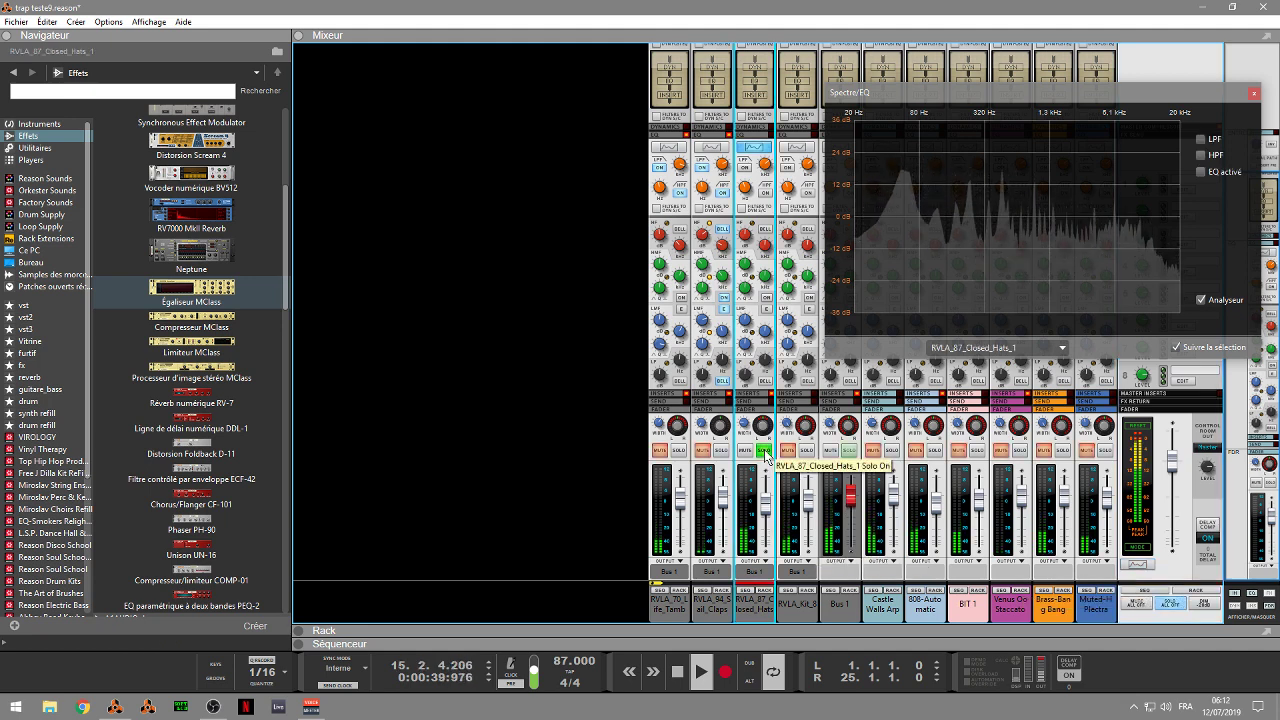
# Step: Show the rack, sweep and disable the closed hats channel's low-pass filter, and set its high-pass filter to about 490.7 Hz
pyautogui.doubleClick(306, 631)
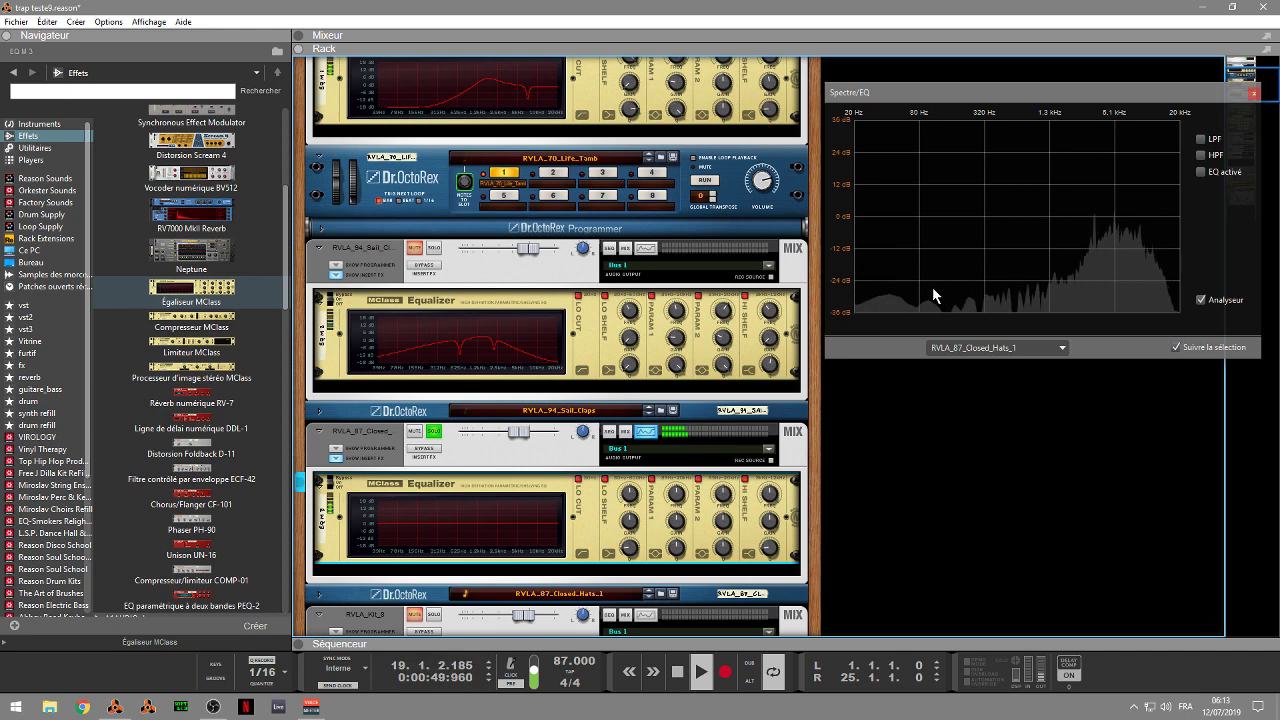
pyautogui.click(1201, 155)
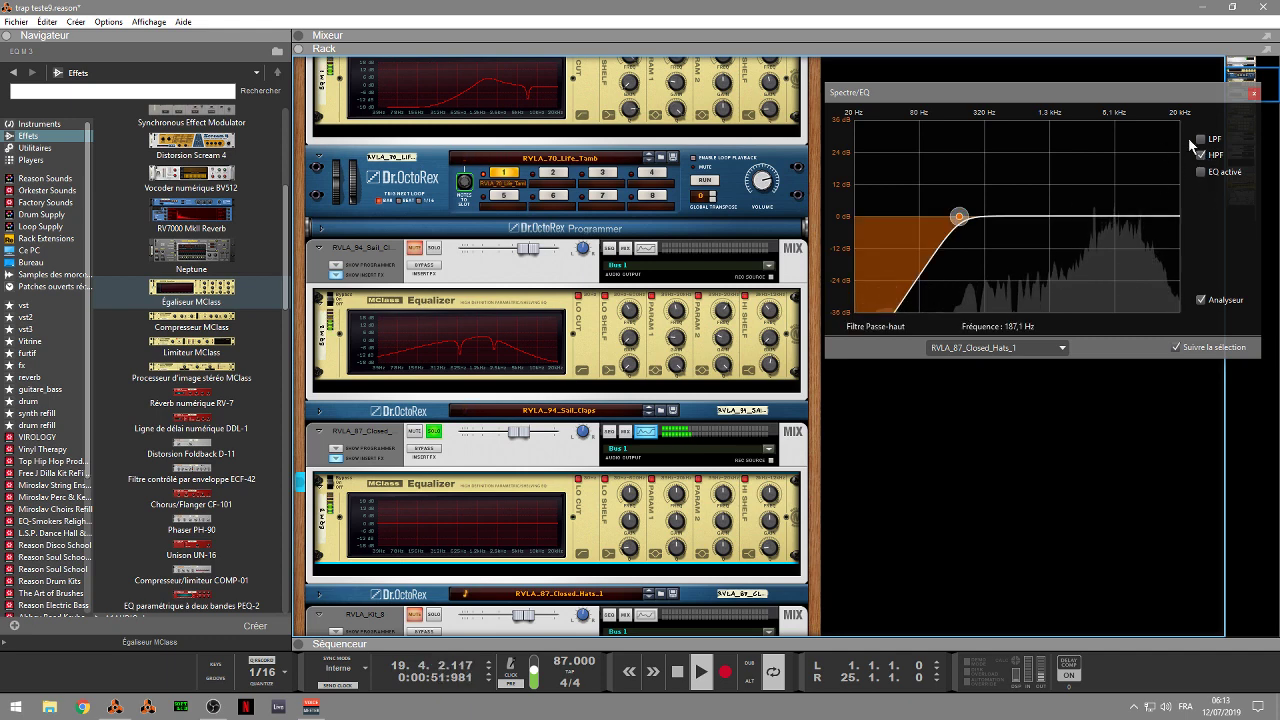
pyautogui.click(1201, 155)
pyautogui.click(1201, 139)
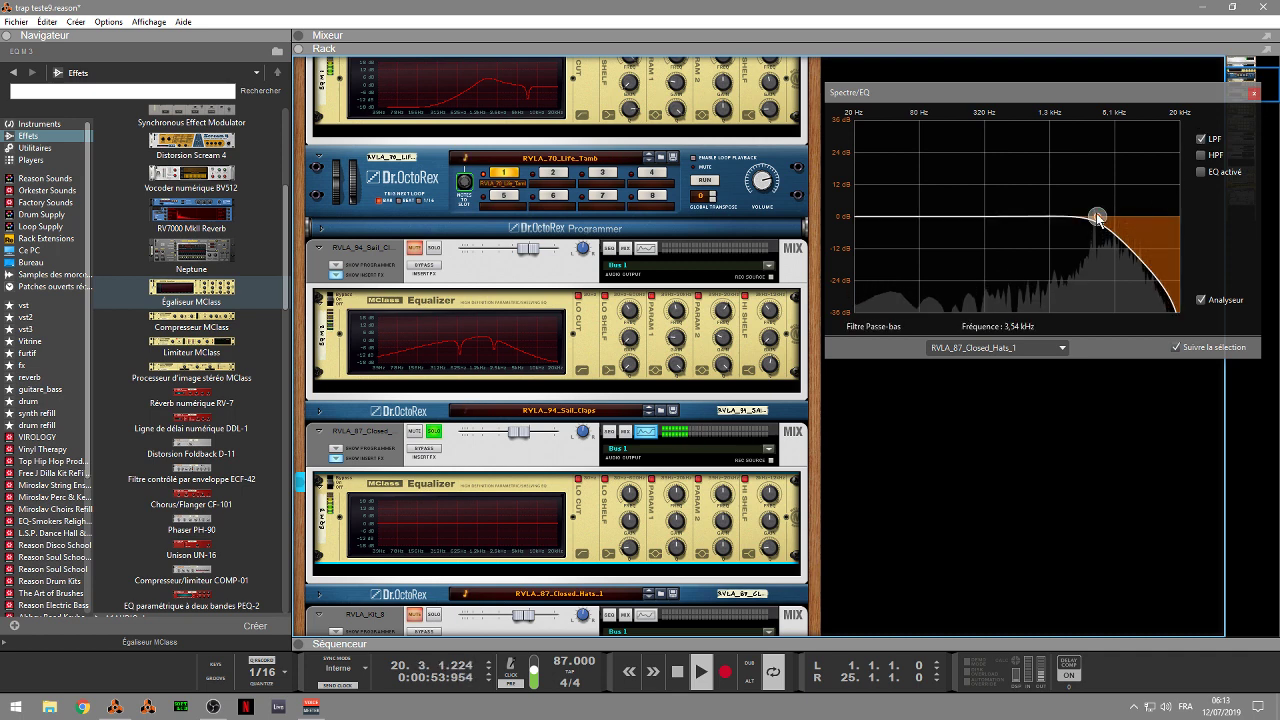
pyautogui.moveTo(1097, 216); pyautogui.dragTo(970, 224)
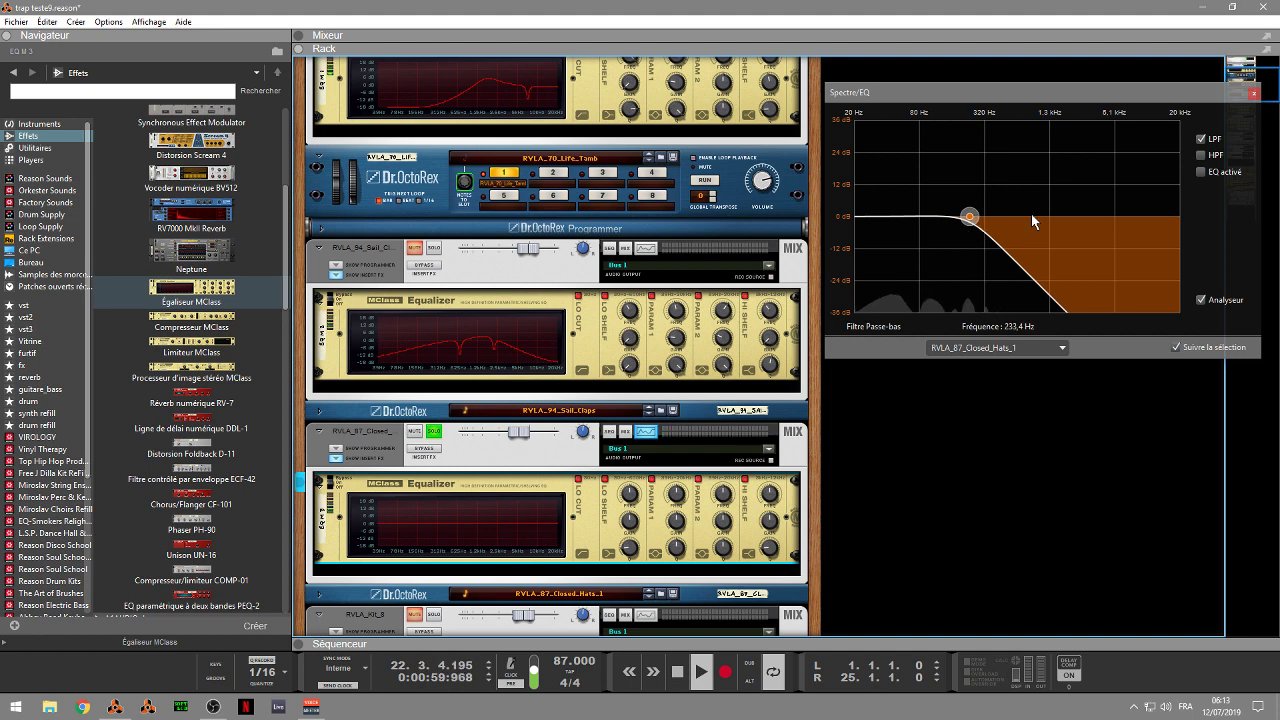
pyautogui.click(1202, 140)
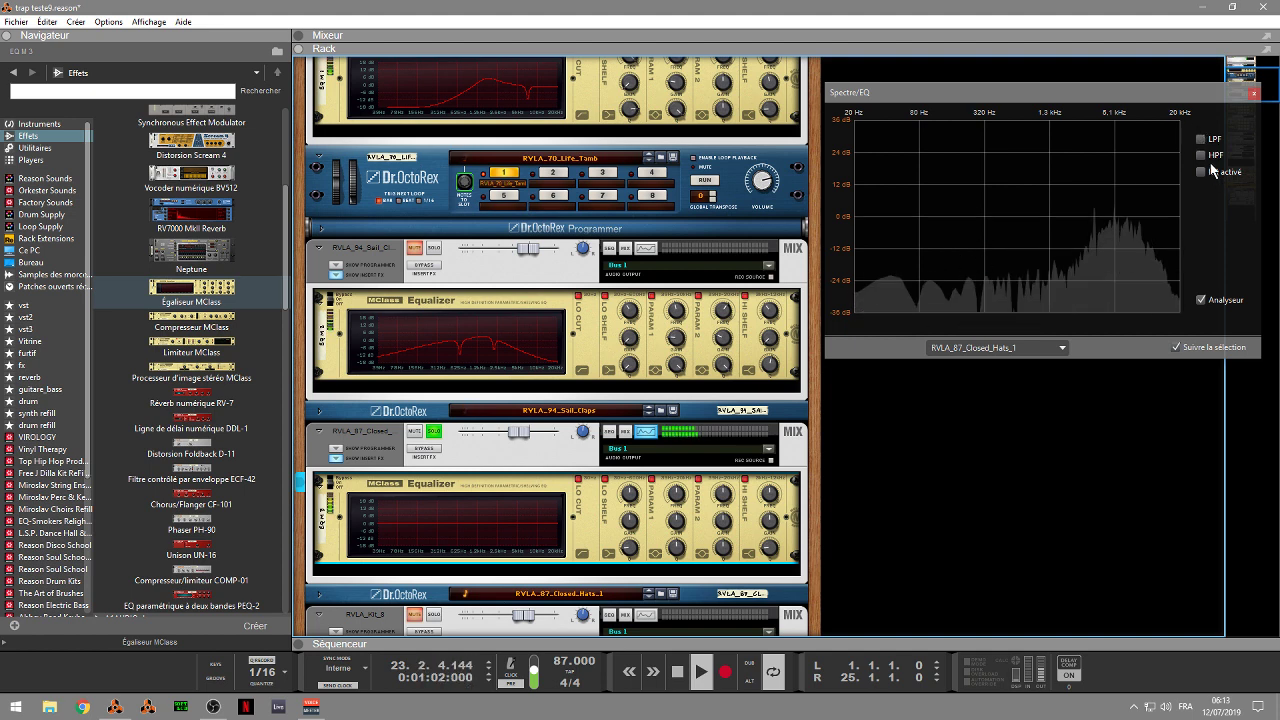
pyautogui.click(1202, 156)
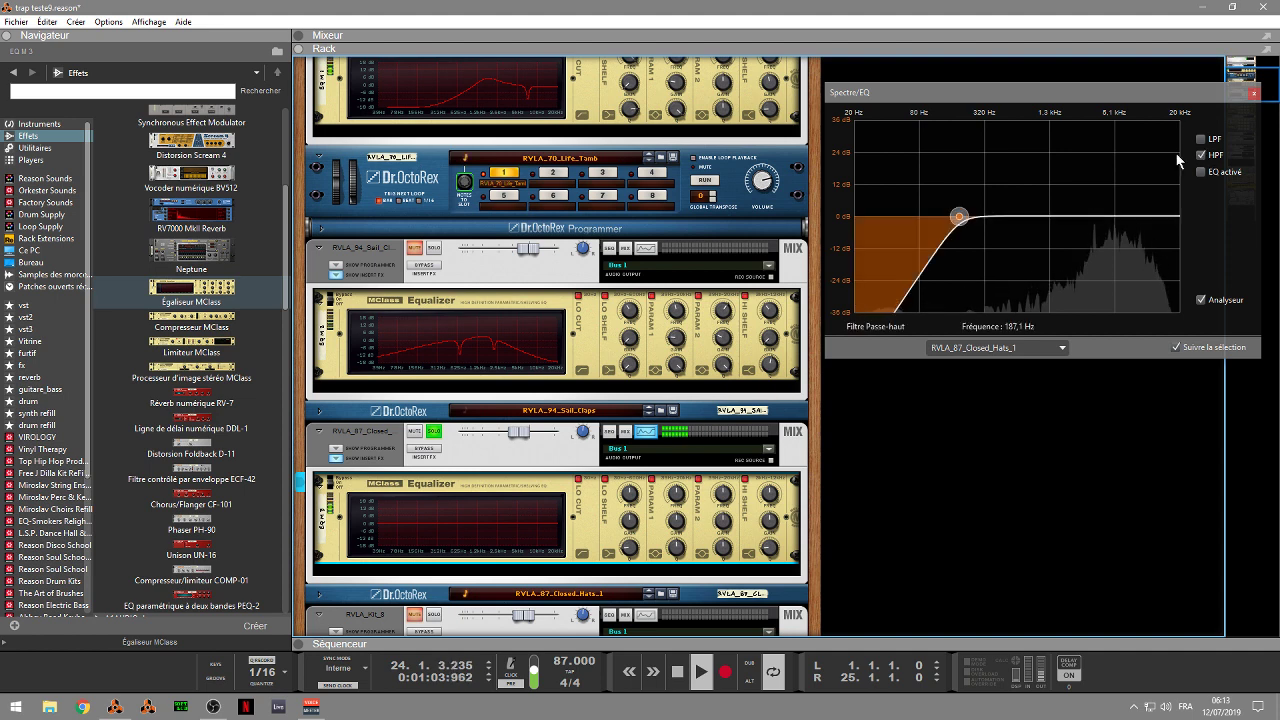
pyautogui.moveTo(958, 215); pyautogui.dragTo(1004, 218)
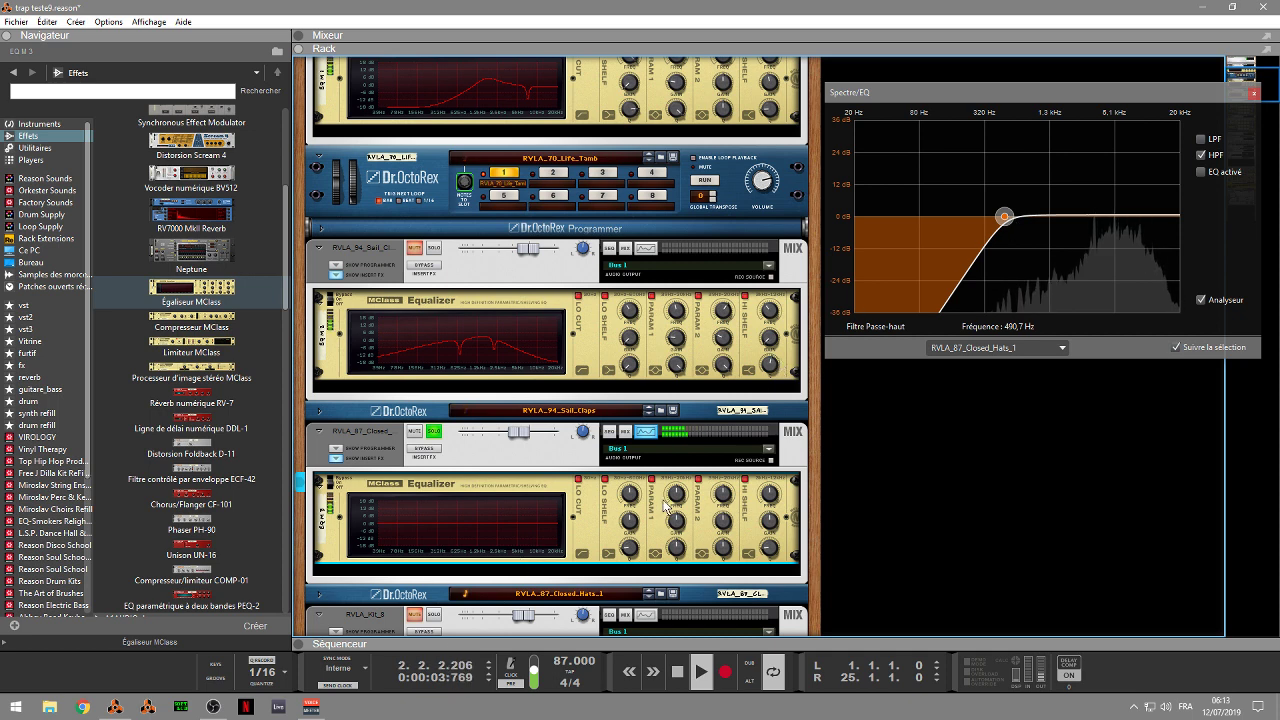
# Step: Sweep Param 1 and Param 2 on the closed hats' MClass Equalizer, turn them into narrow notches, and cut the low shelf at 600 Hz
pyautogui.moveTo(674, 527); pyautogui.dragTo(673, 517)
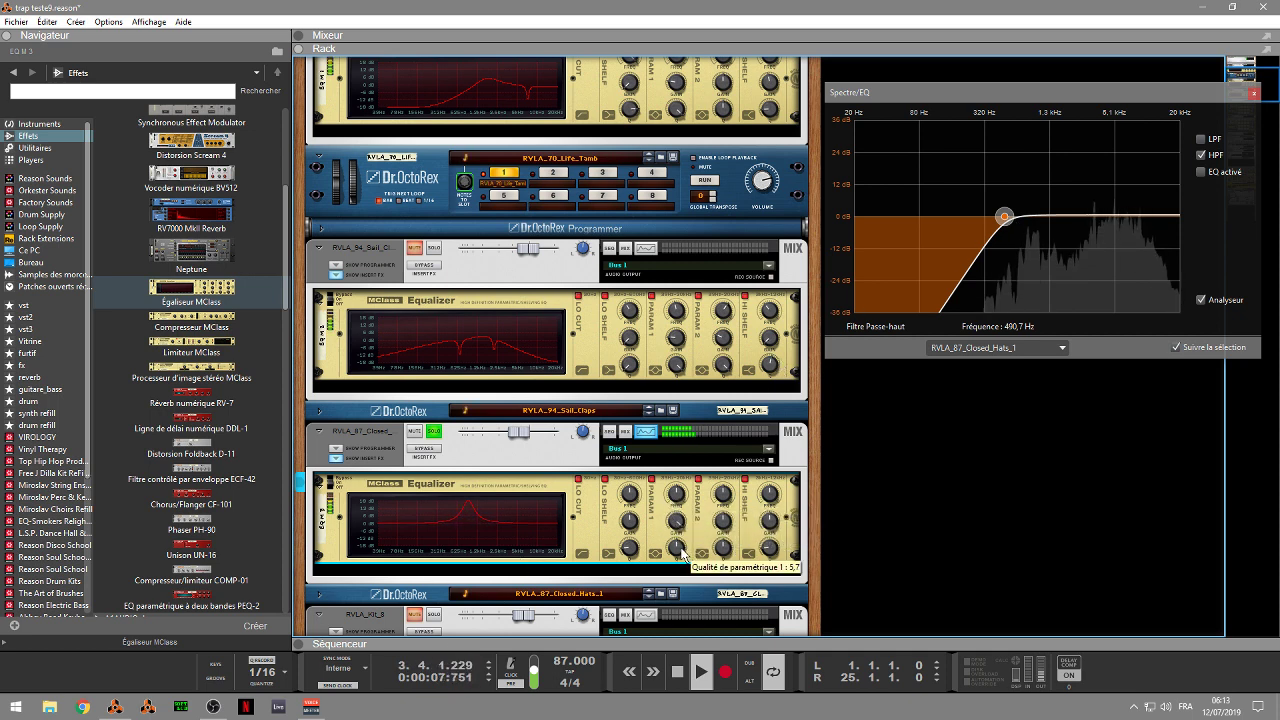
pyautogui.moveTo(676, 521); pyautogui.dragTo(668, 482)
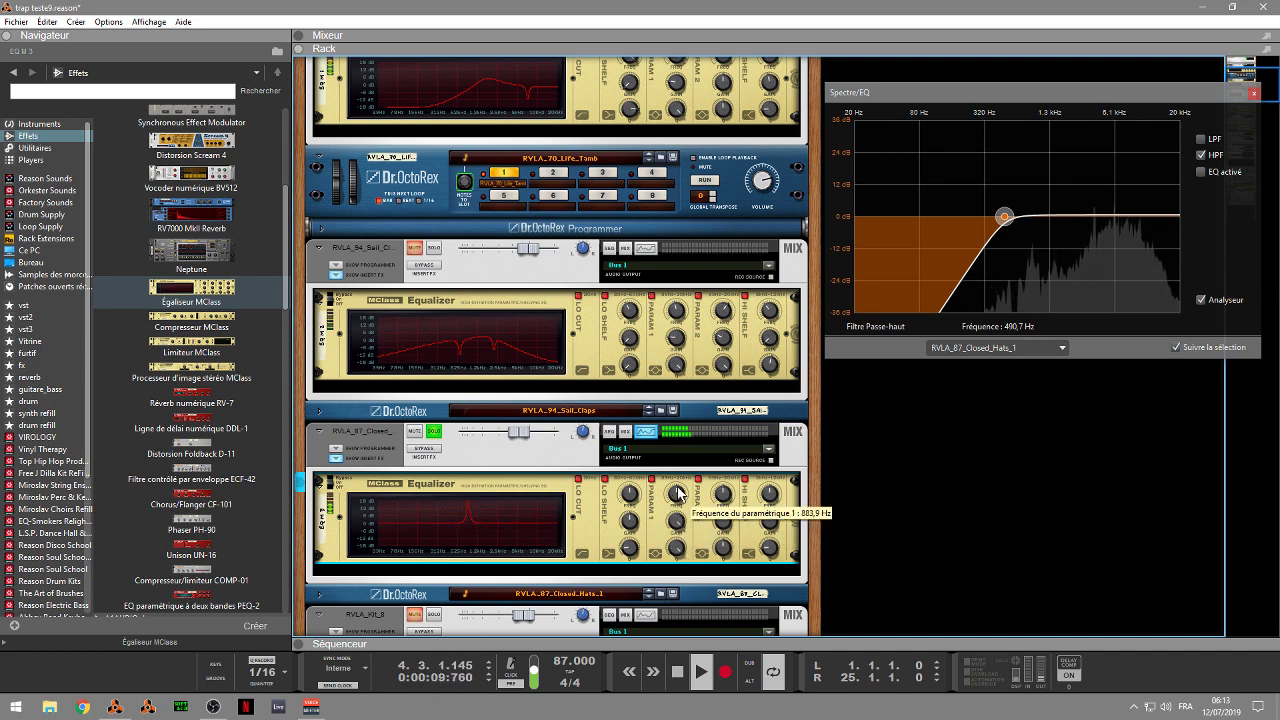
pyautogui.scroll(-3, 668, 482)
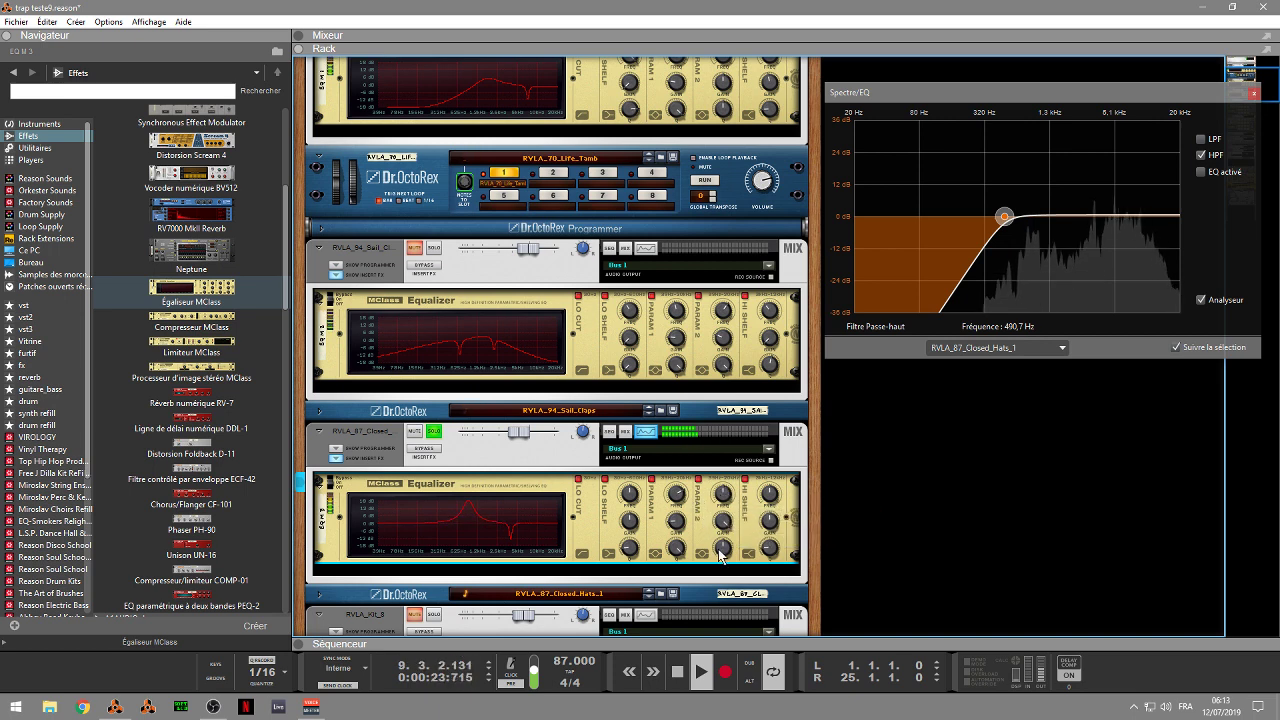
pyautogui.moveTo(720, 556); pyautogui.dragTo(722, 578)
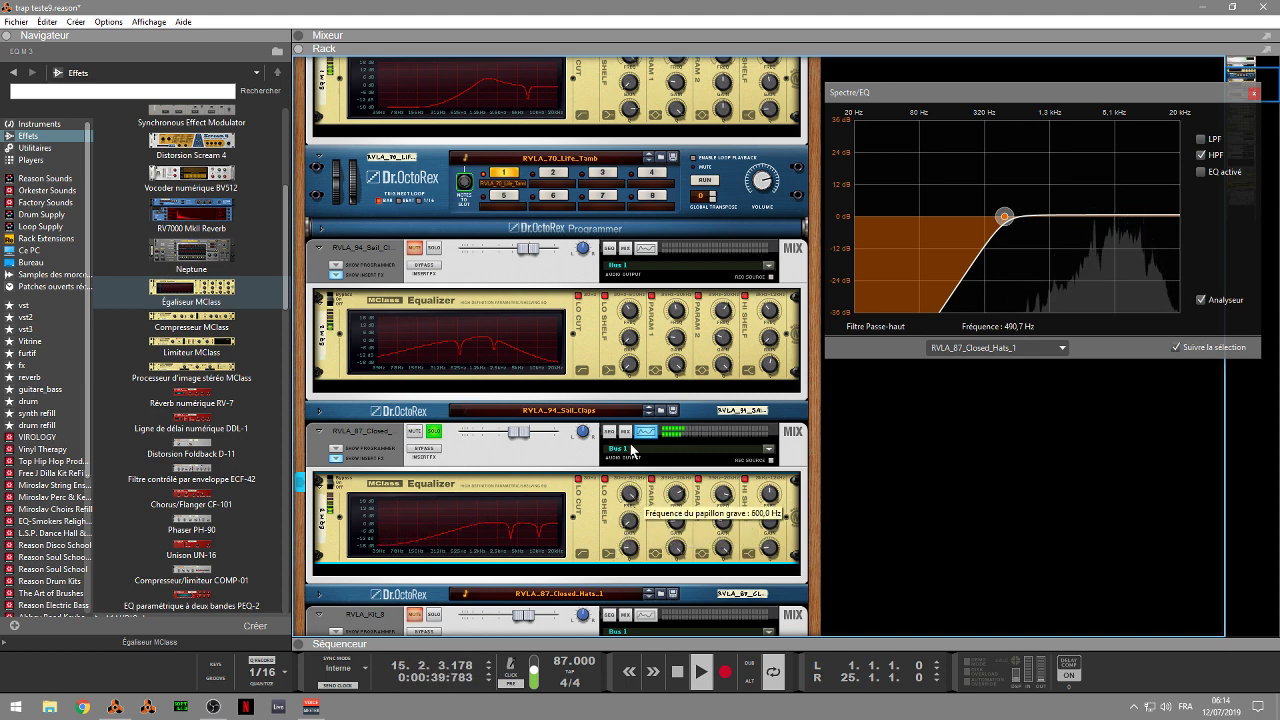
# Step: Add the RVLA_94_Sail_Claps and RVLA_70_Life_Tamb channels to the solo, and move the Spectrum EQ window lower
pyautogui.click(434, 248)
pyautogui.moveTo(1196, 92); pyautogui.dragTo(1190, 194)
pyautogui.scroll(5, 1250, 88)
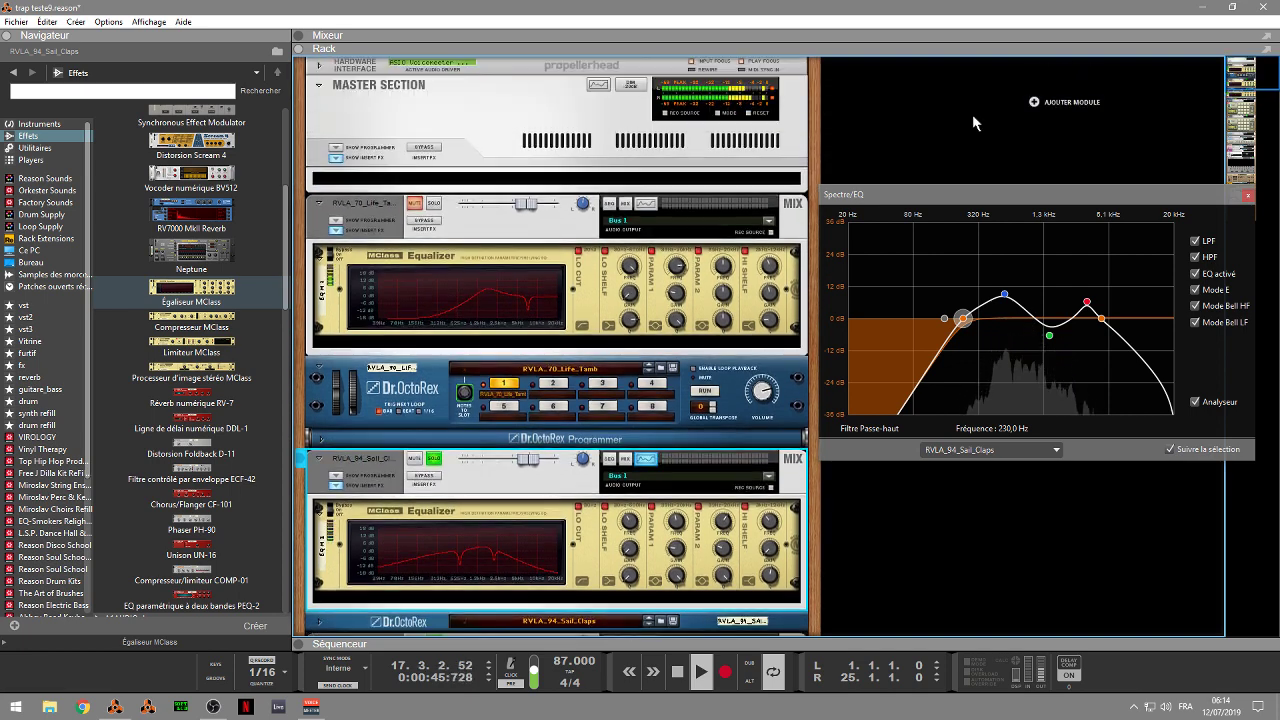
pyautogui.click(434, 204)
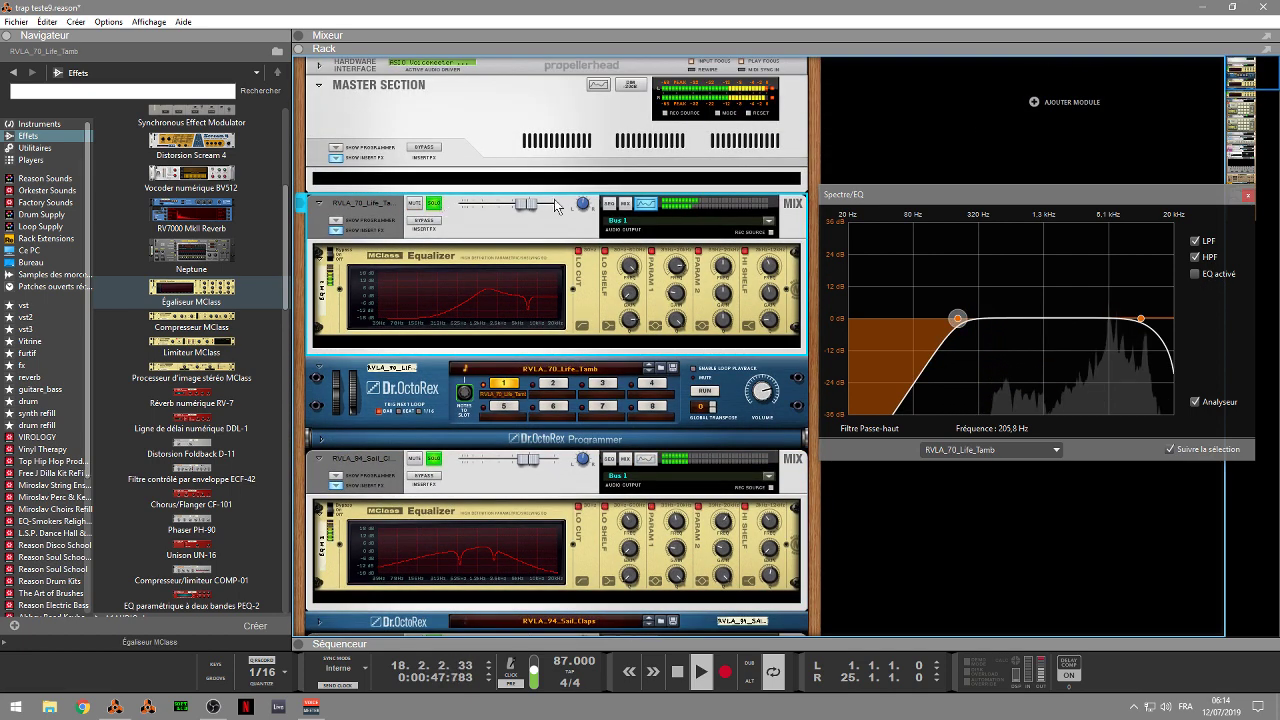
# Step: Unfold the RVLA_94_Sail_Claps Dr. OctoRex and its programmer in the rack
pyautogui.moveTo(1243, 75)
pyautogui.mouseDown()
pyautogui.moveTo(1244, 107)
pyautogui.moveTo(1244, 95)
pyautogui.mouseUp()
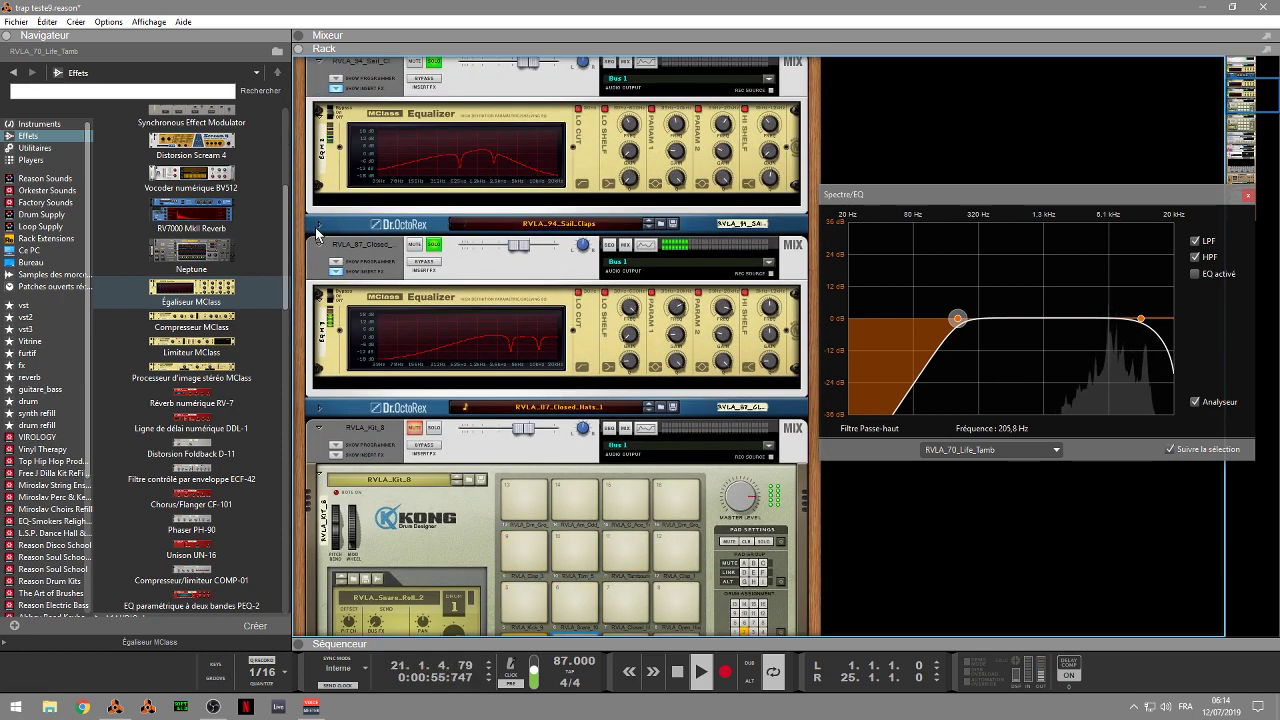
pyautogui.click(318, 226)
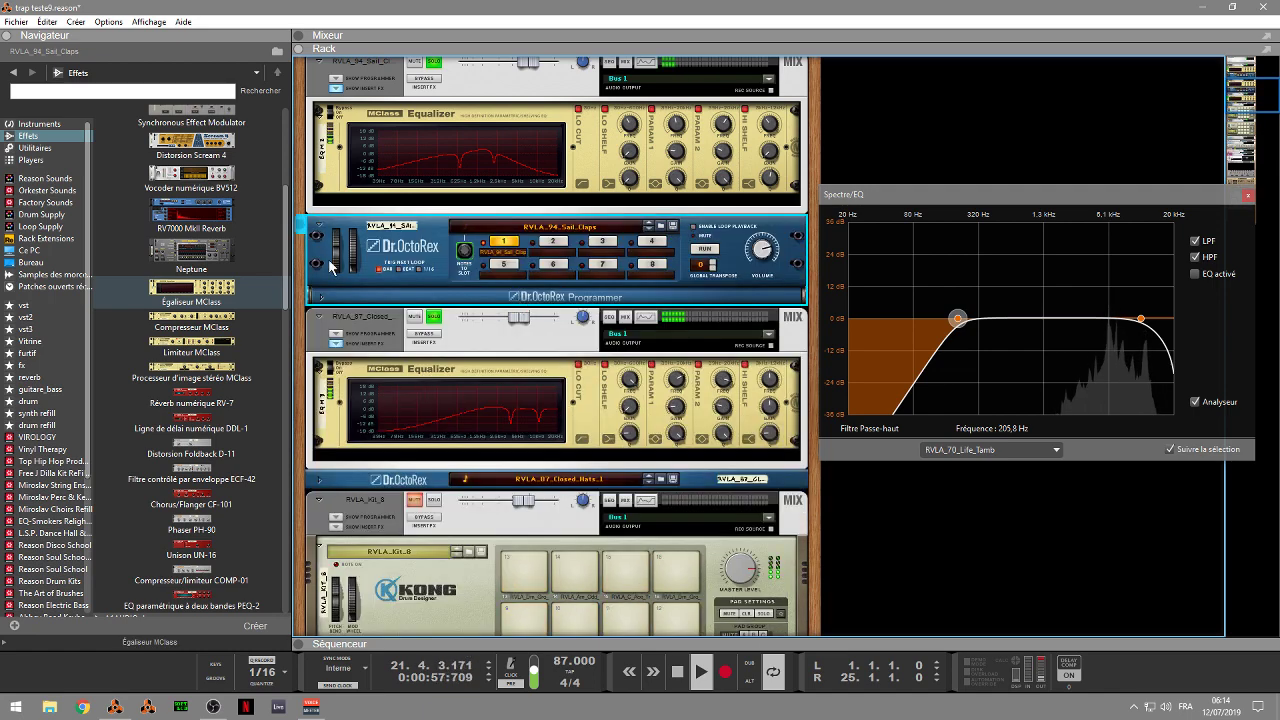
pyautogui.click(321, 300)
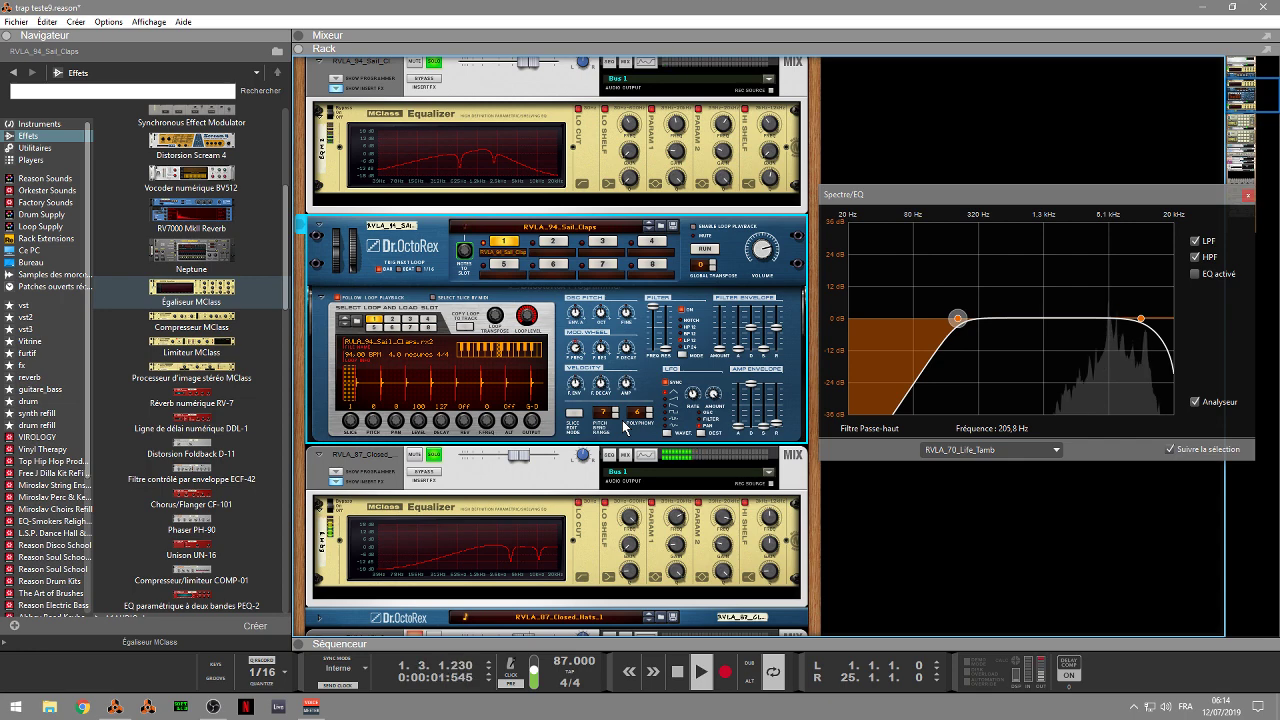
# Step: Show the mixer, close the Spectrum EQ window, and set the closed hats channel's stereo width to 89
pyautogui.click(793, 455)
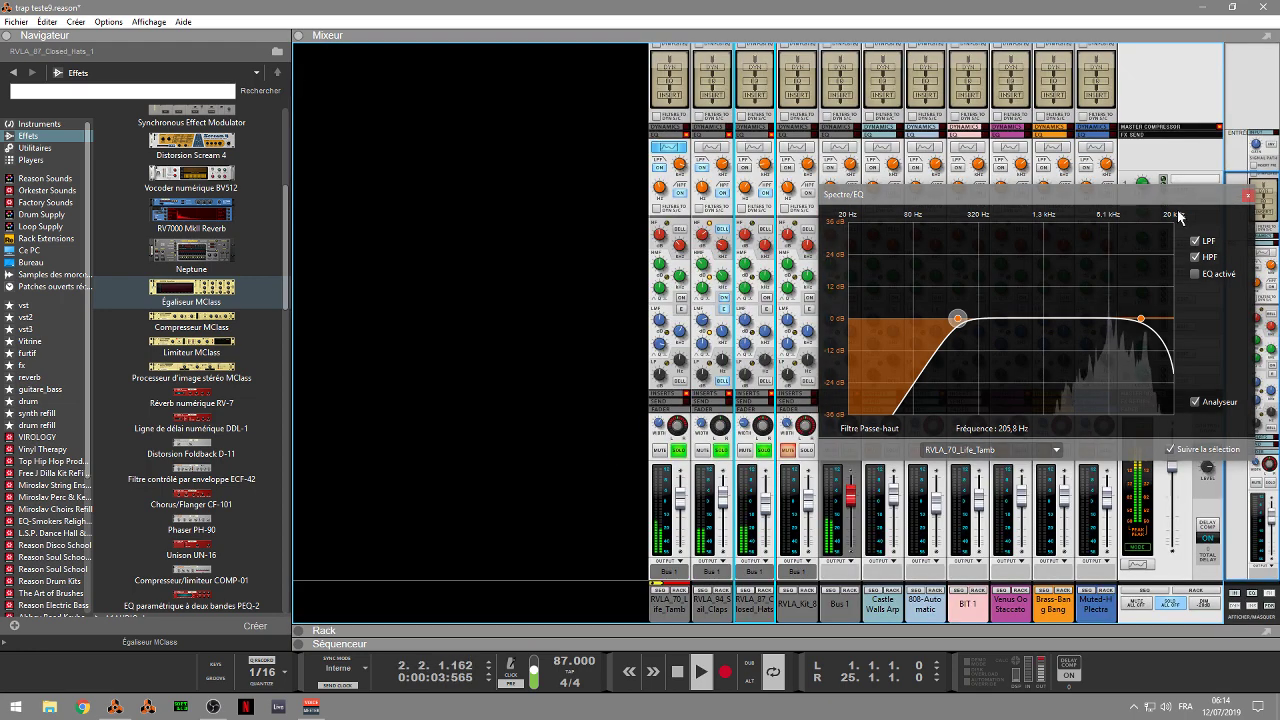
pyautogui.click(1247, 195)
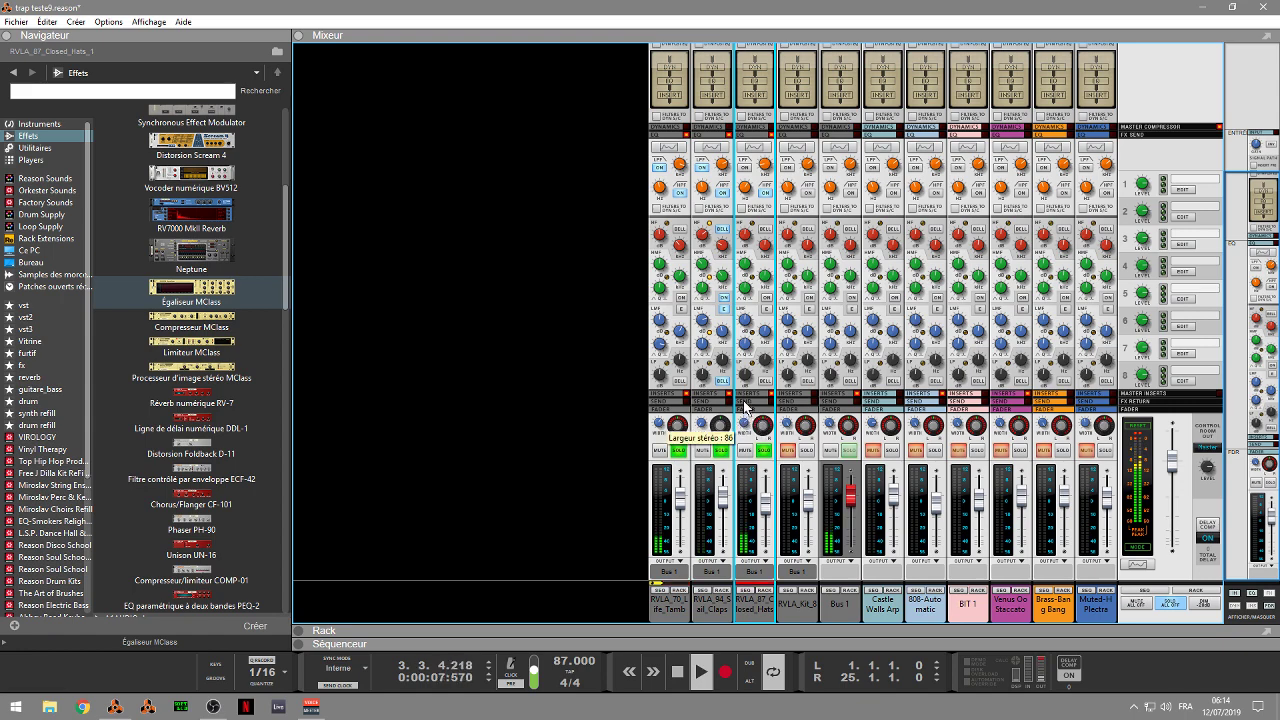
pyautogui.press('F6')
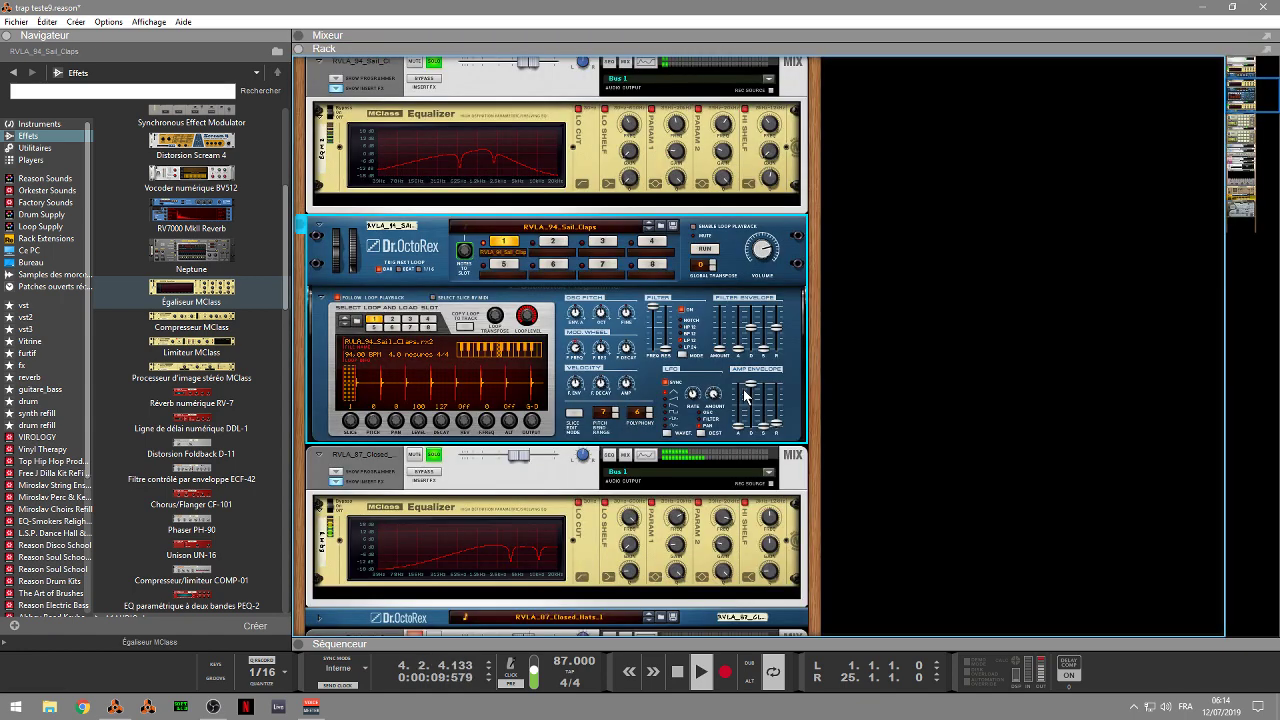
pyautogui.press('F6')
pyautogui.press('F6')
pyautogui.press('F5')
pyautogui.click(757, 449)
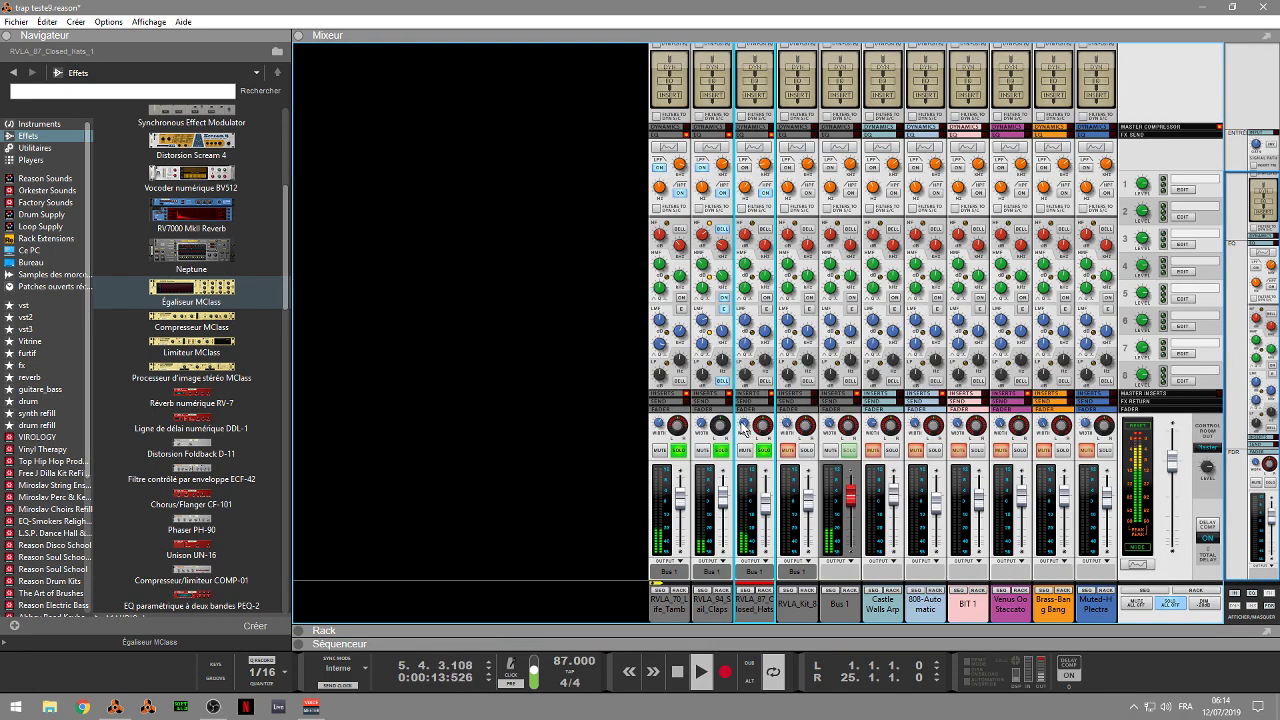
pyautogui.moveTo(746, 433)
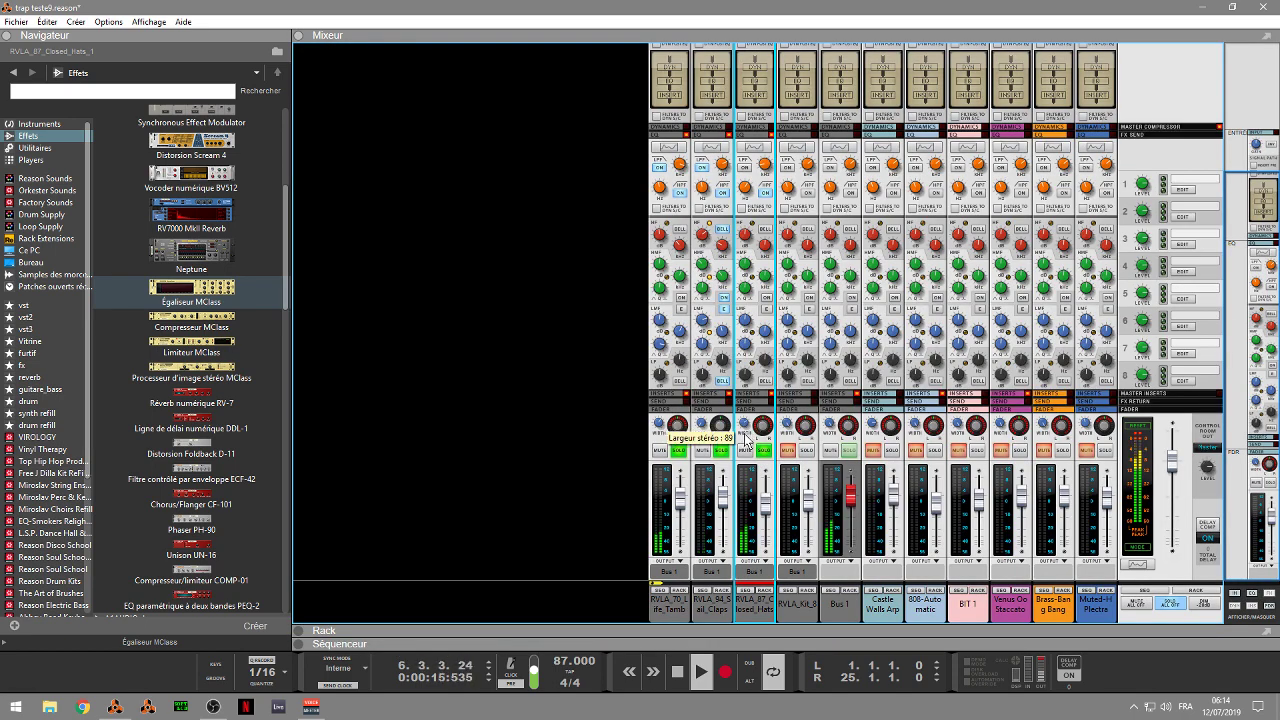
# Step: Set the fader levels to about -3.41 dB for claps, -1.46 dB for Life_Tamb and -3.01 dB for closed hats, resetting the master clip indicators
pyautogui.click(1160, 440)
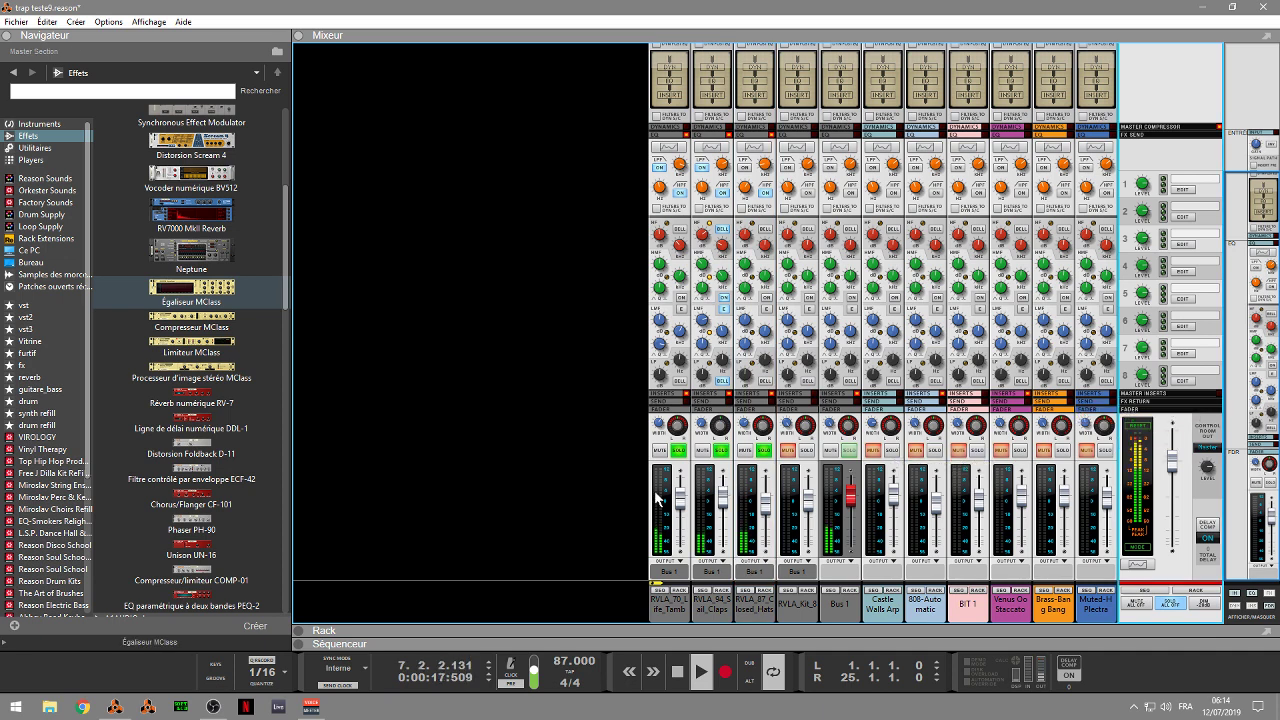
pyautogui.click(724, 505)
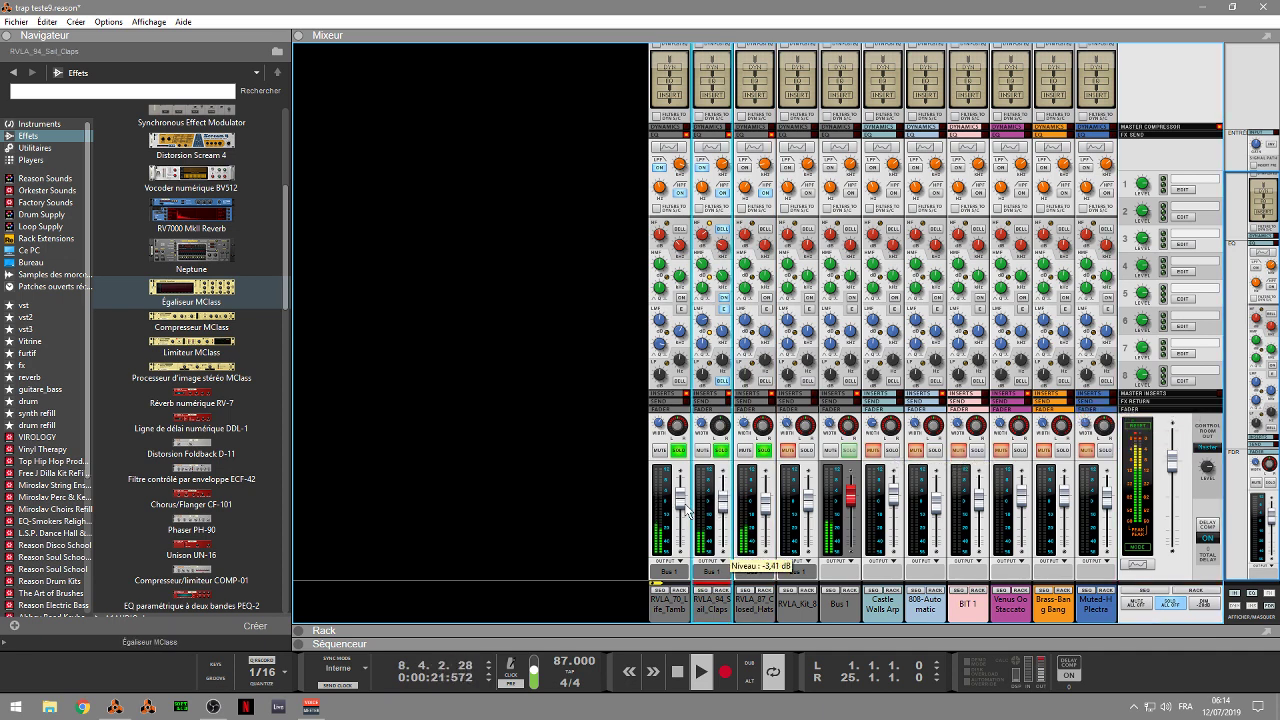
pyautogui.moveTo(686, 510); pyautogui.dragTo(682, 507)
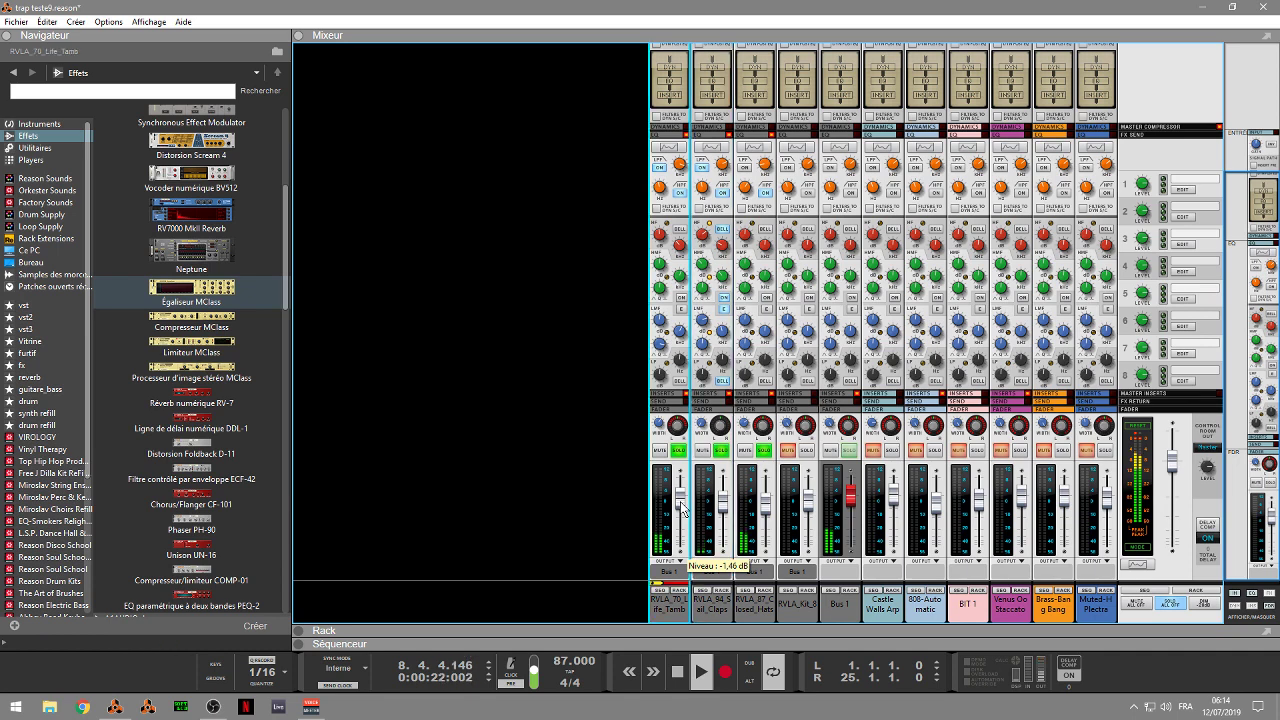
pyautogui.click(765, 510)
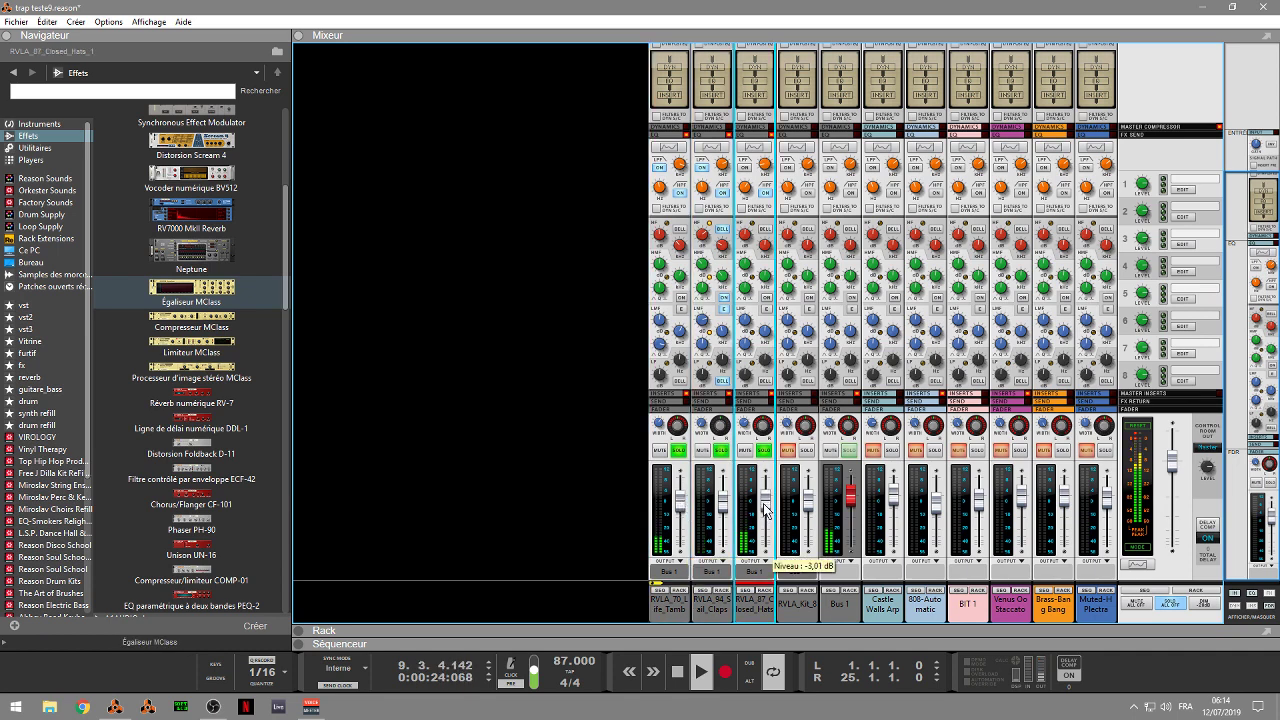
pyautogui.click(1134, 432)
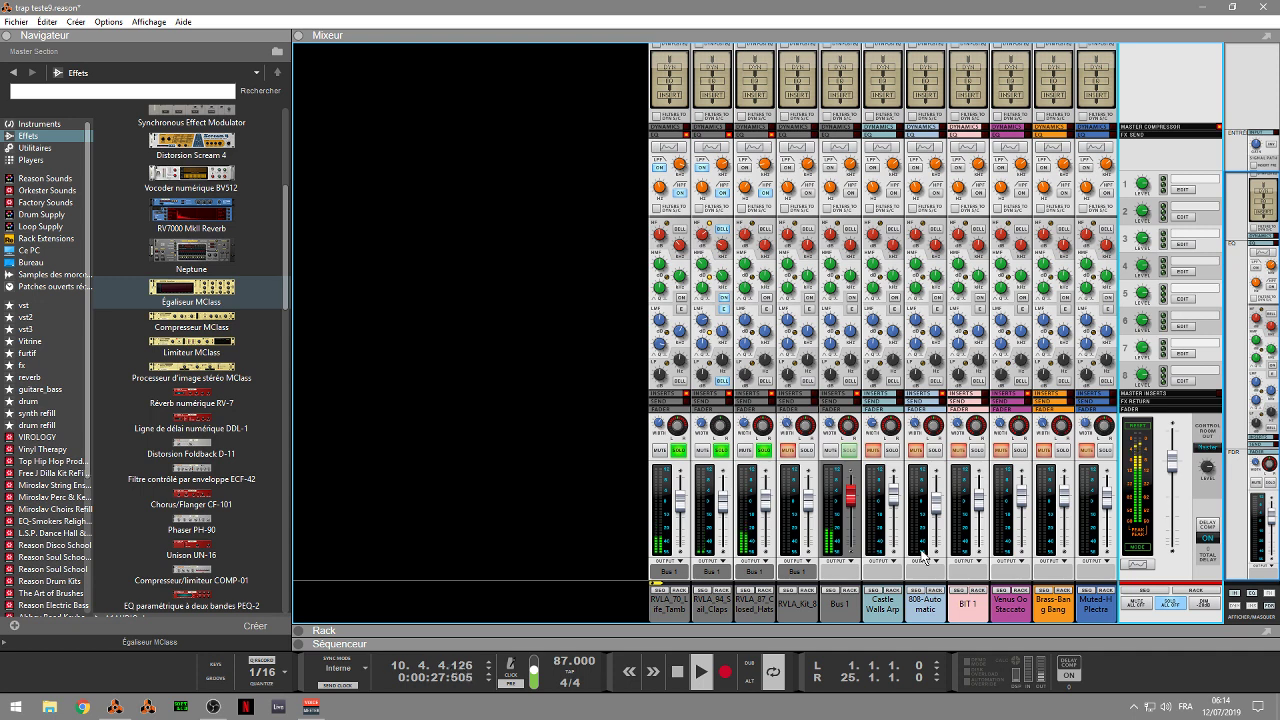
# Step: Add the RVLA_Kit_8 channel to the solo and reset the master clip indicators
pyautogui.click(811, 453)
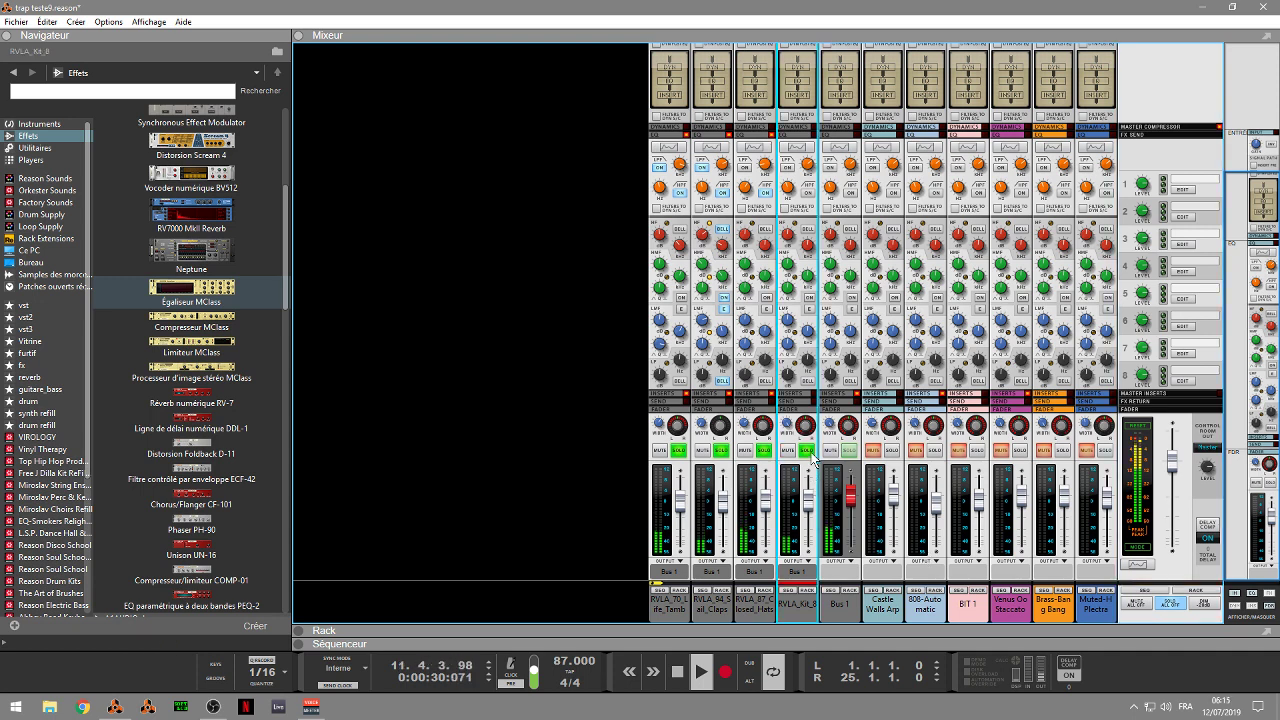
pyautogui.click(1144, 432)
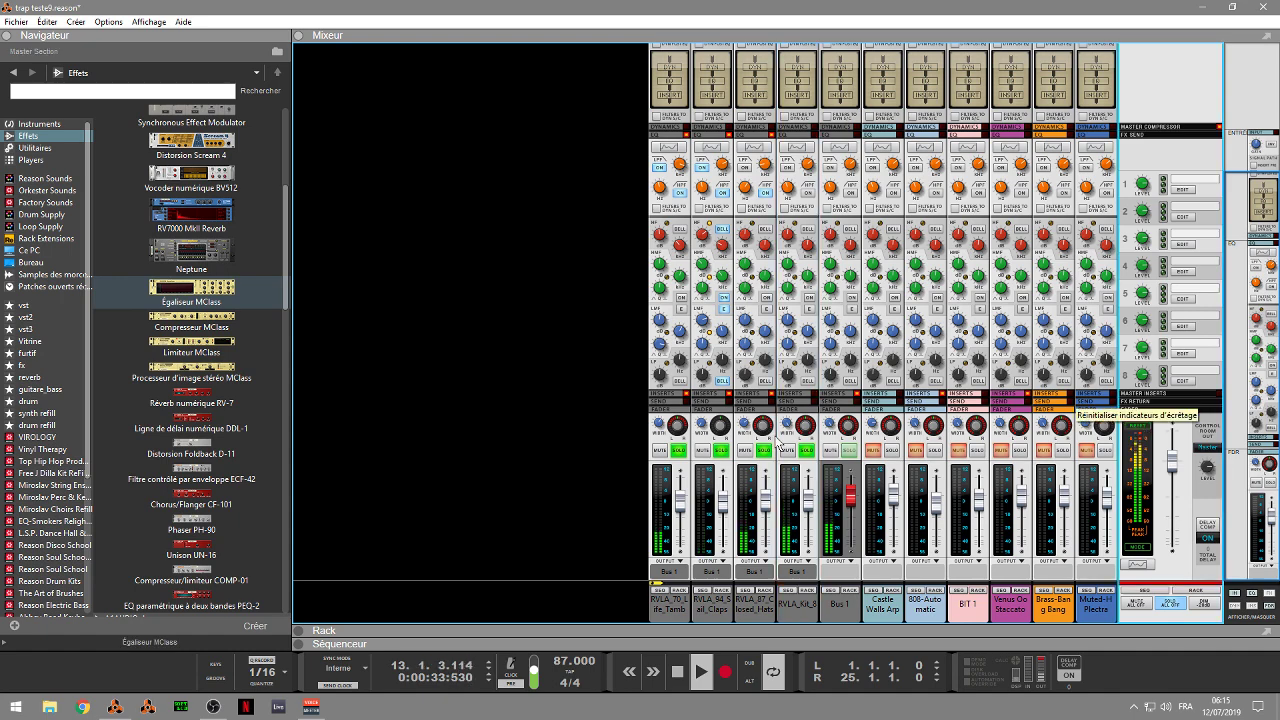
# Step: Show the rack at full height and reveal the insert effects section of the RVLA_Kit_8 channel, leaving its inserts unbypassed
pyautogui.click(299, 37)
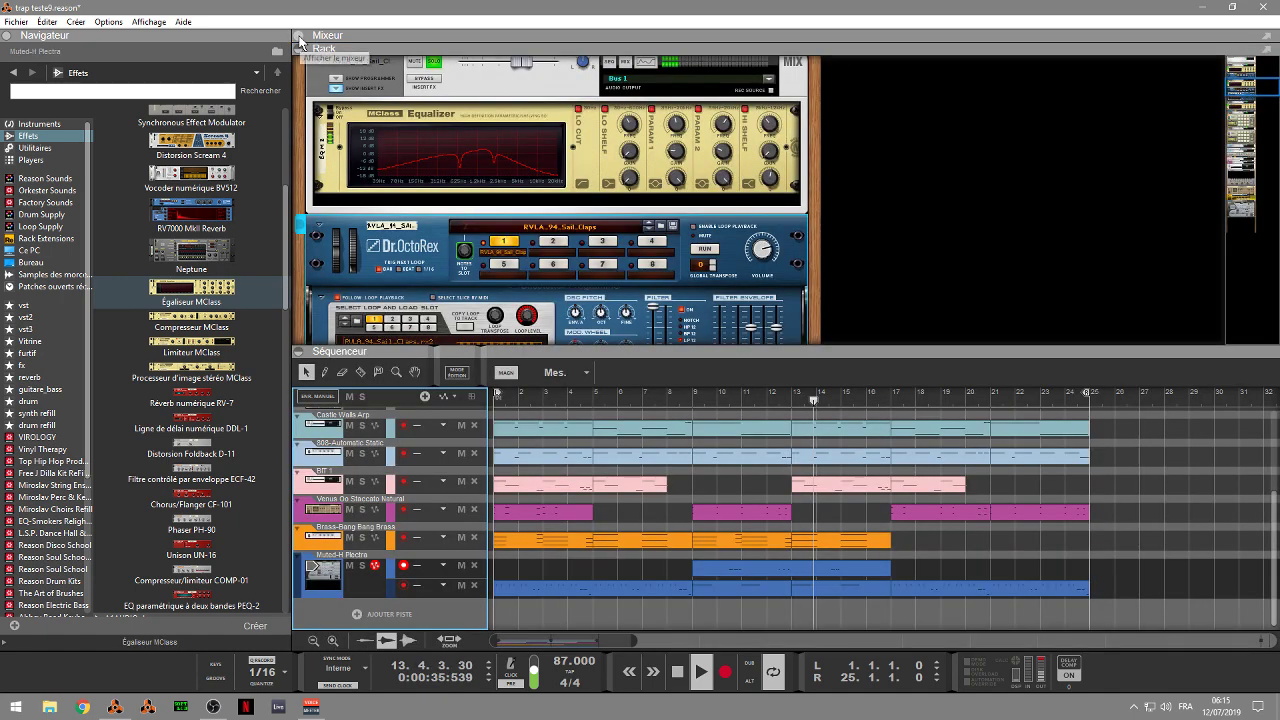
pyautogui.click(303, 354)
pyautogui.click(630, 343)
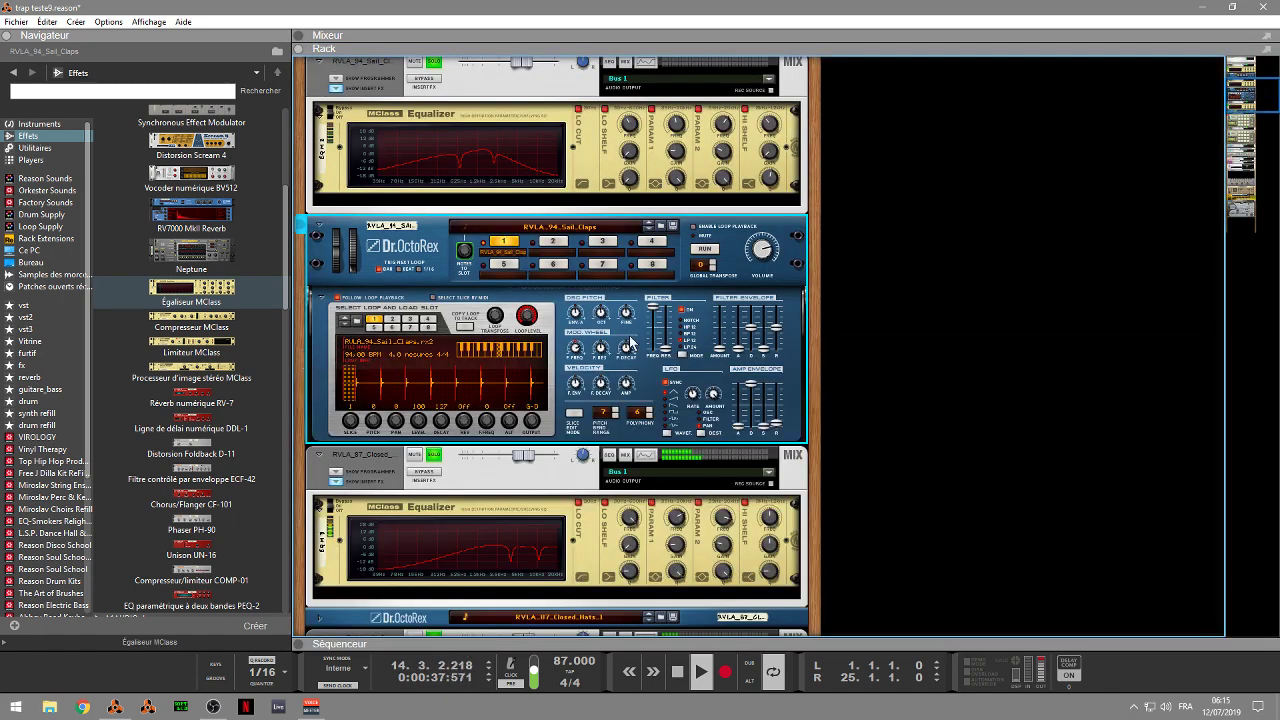
pyautogui.moveTo(1253, 96); pyautogui.dragTo(1249, 119)
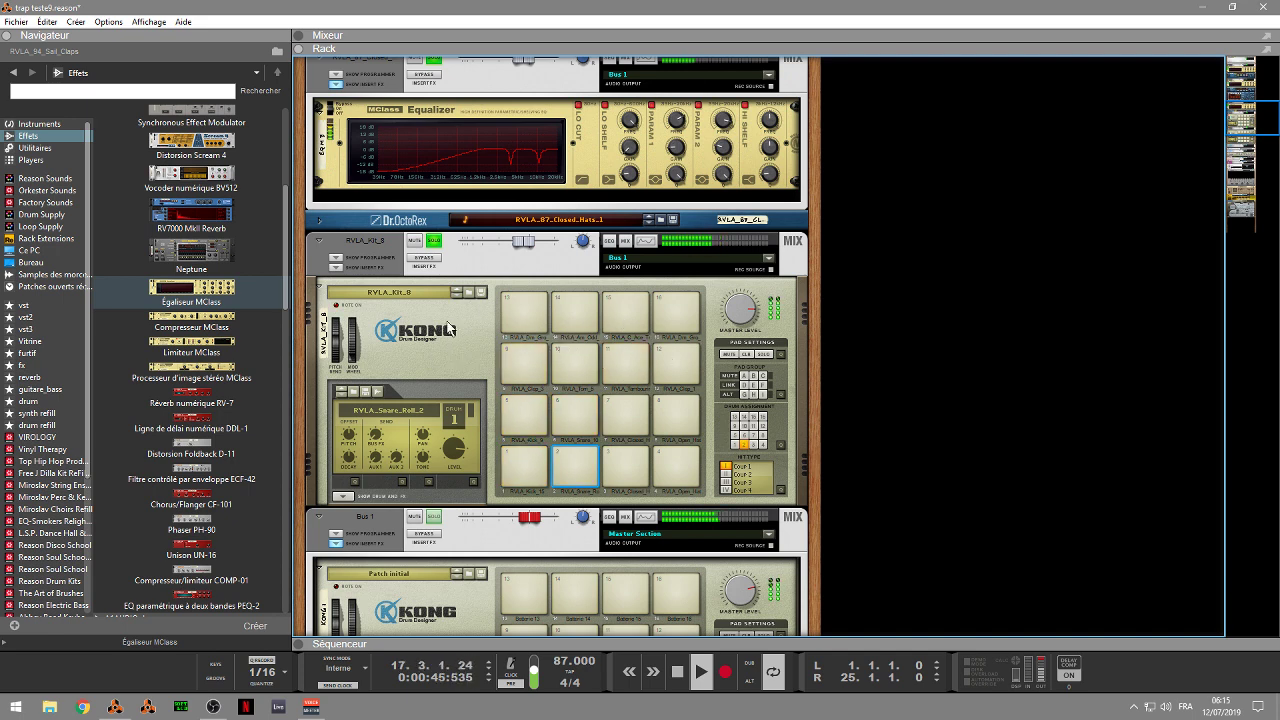
pyautogui.click(434, 263)
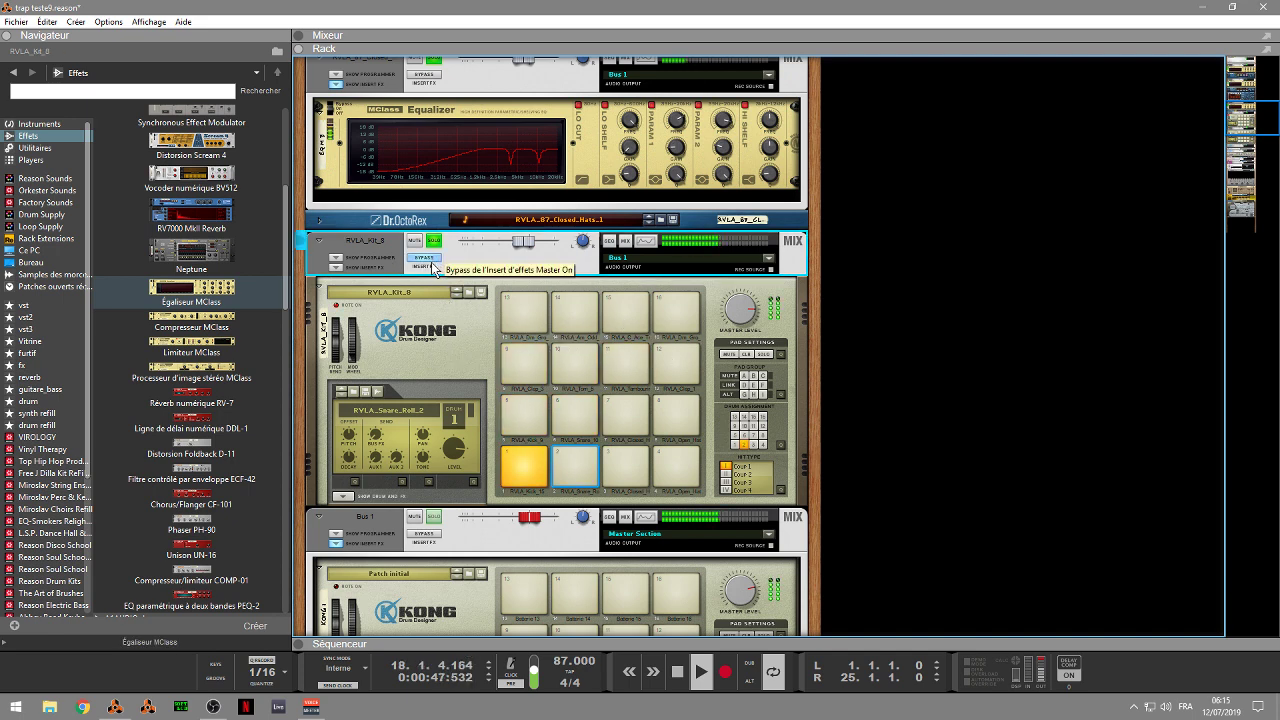
pyautogui.click(336, 267)
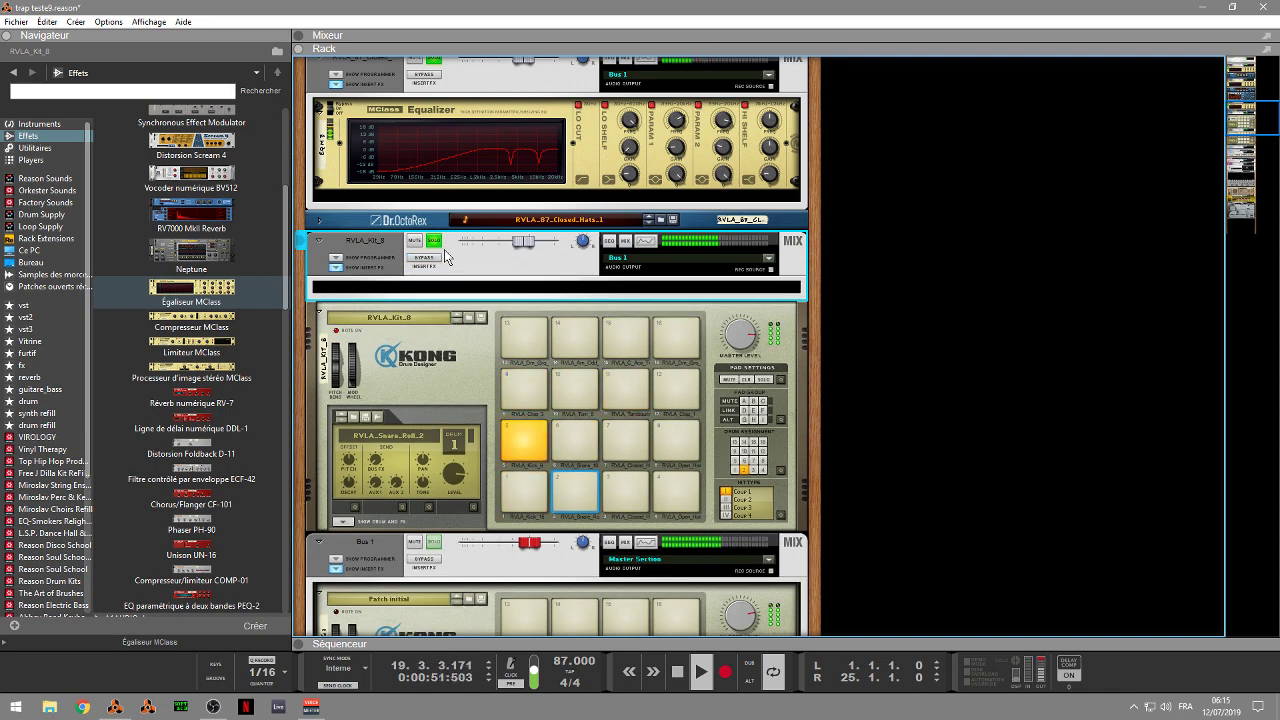
# Step: Show the mixer, clear all channel solos, and solo only the RVLA_Kit_8 channel
pyautogui.press('F5')
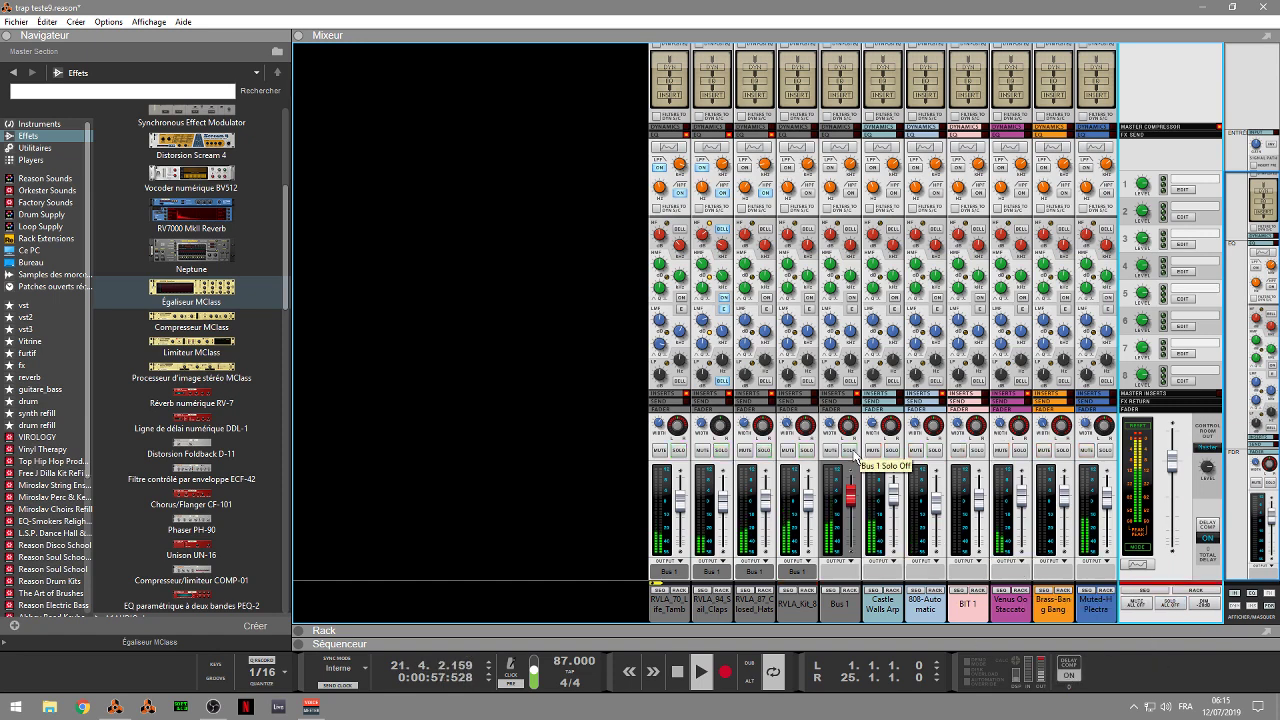
pyautogui.click(806, 451)
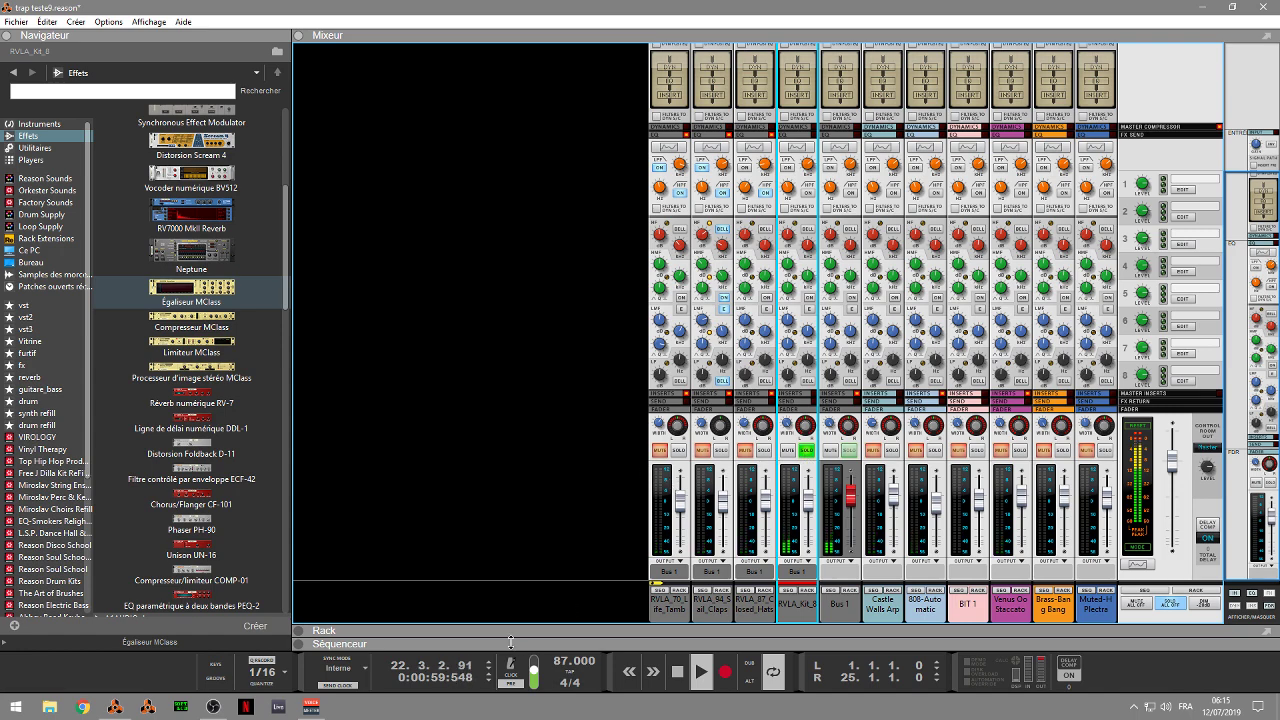
# Step: Show the rack without the mixer and insert an MClass Equalizer into the RVLA_Kit_8 channel's insert effects section
pyautogui.click(301, 631)
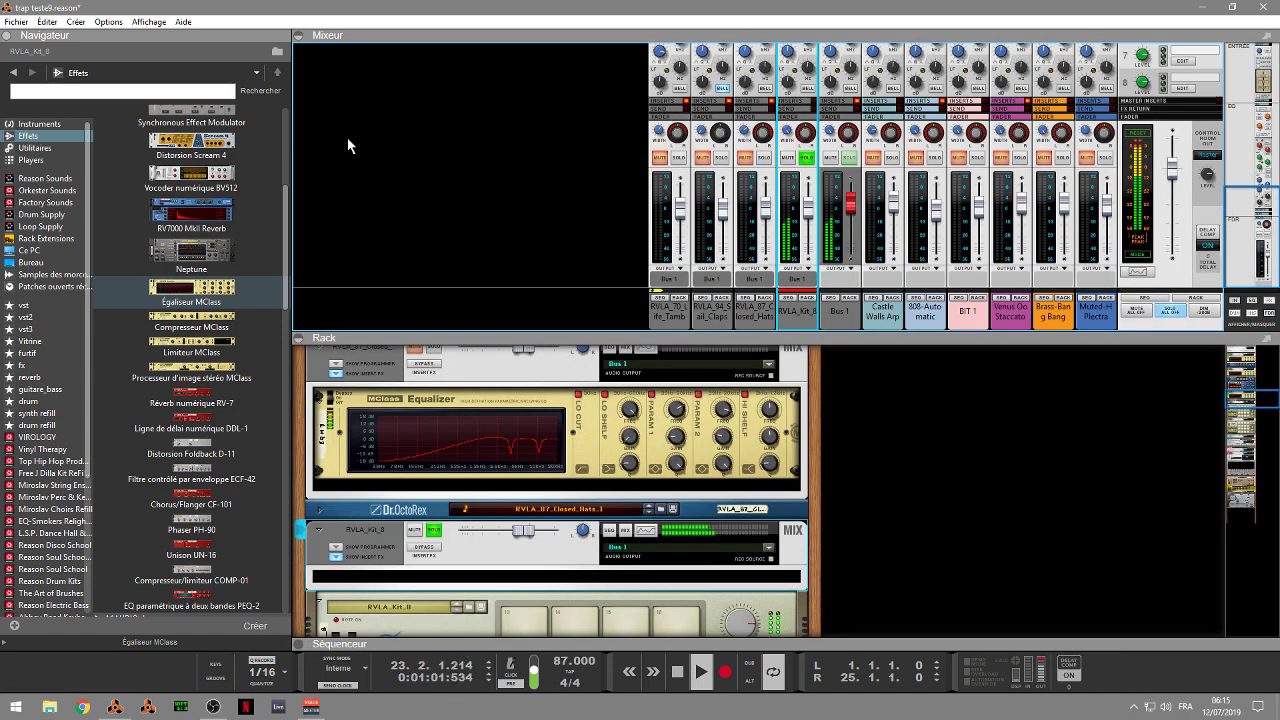
pyautogui.click(297, 37)
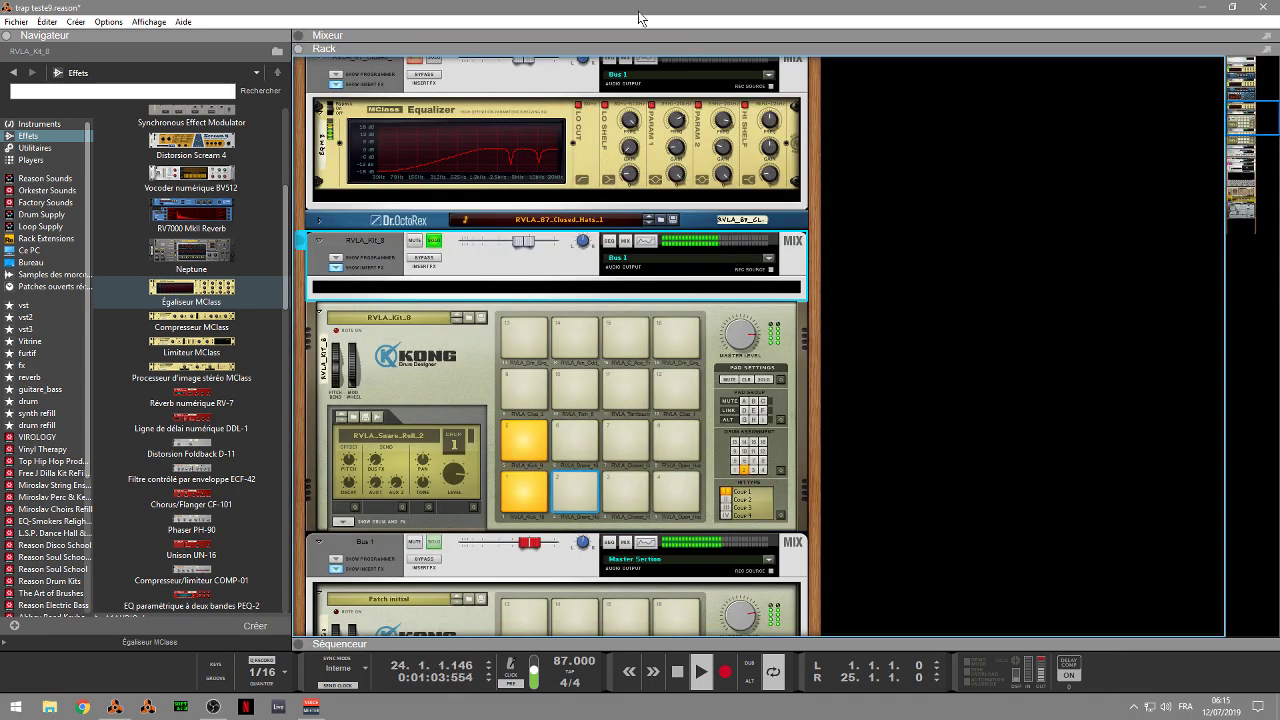
pyautogui.scroll(-3, 1238, 108)
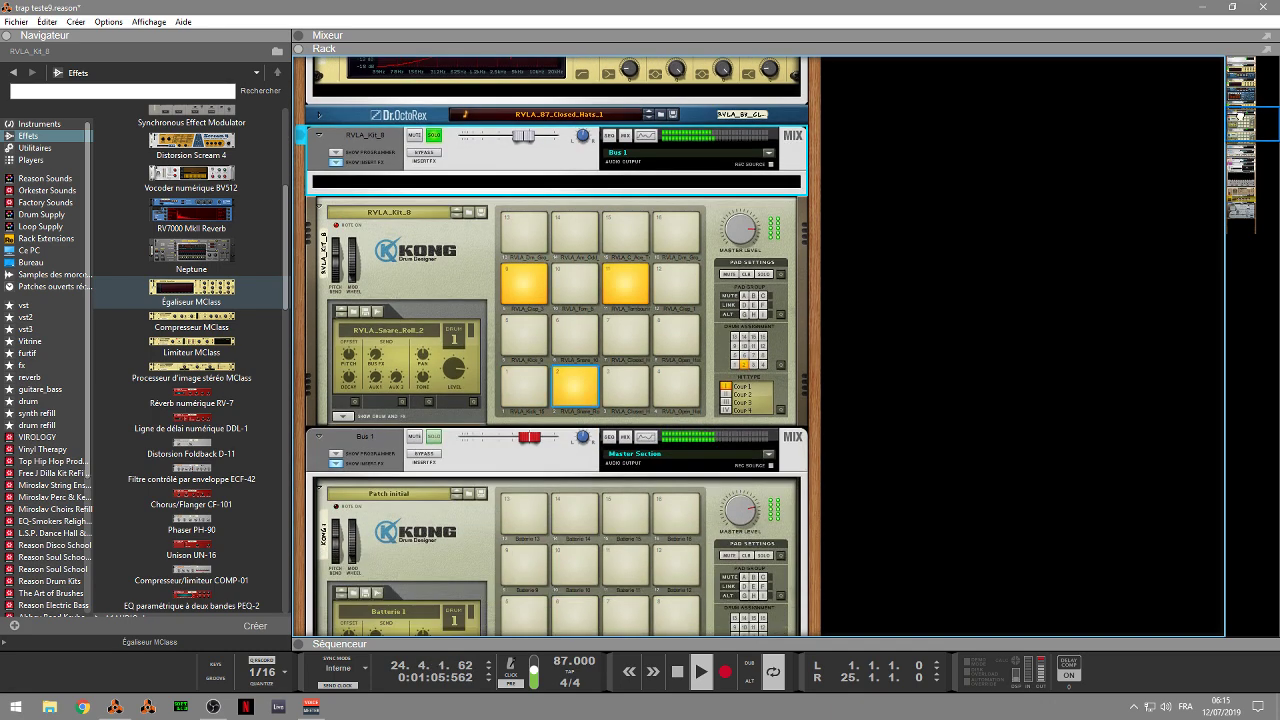
pyautogui.scroll(2, 1238, 108)
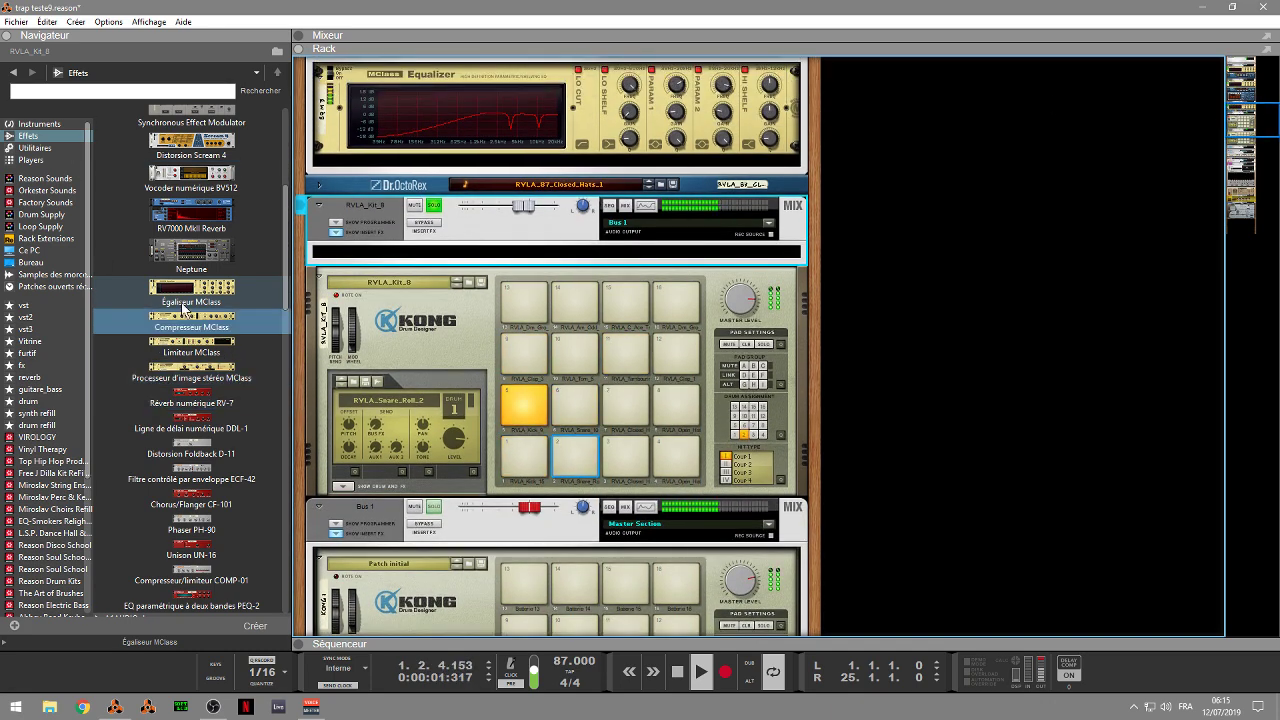
pyautogui.moveTo(191, 288); pyautogui.dragTo(408, 251)
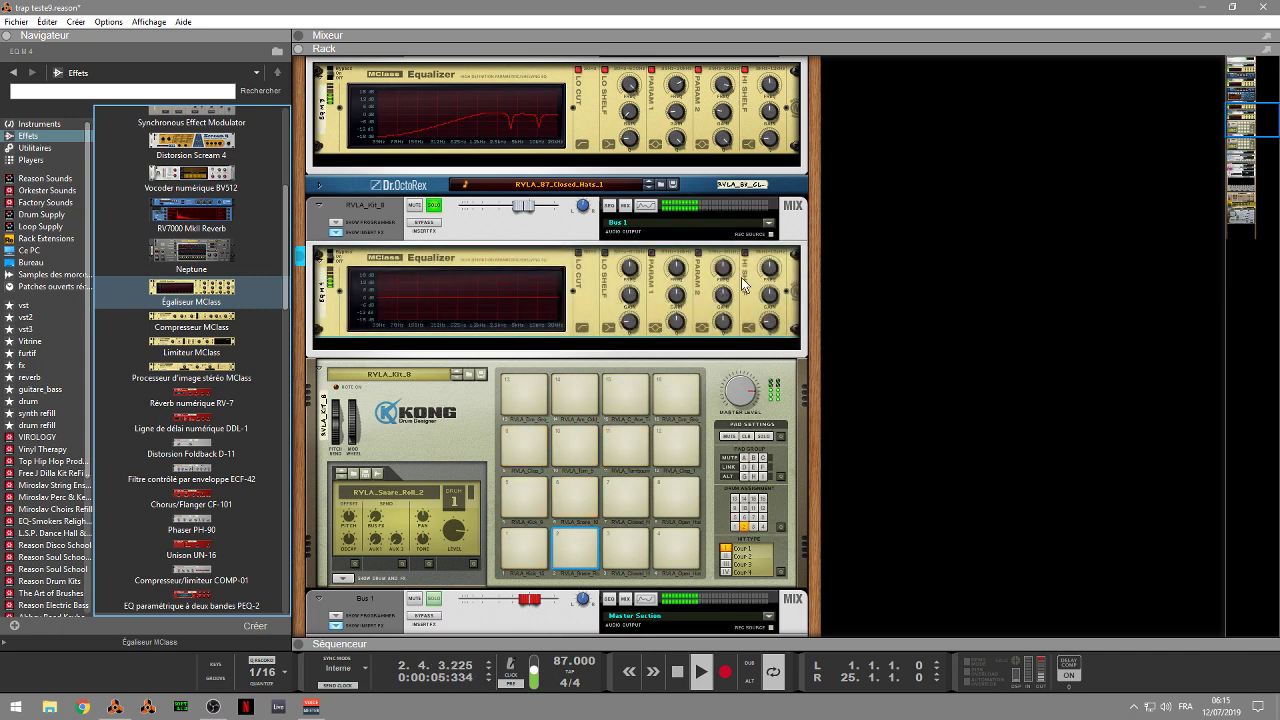
# Step: Enable the low-pass and high-pass filters in the spectrum EQ of RVLA_Kit_8, at about 15 kHz and 29.0 Hz respectively
pyautogui.click(575, 260)
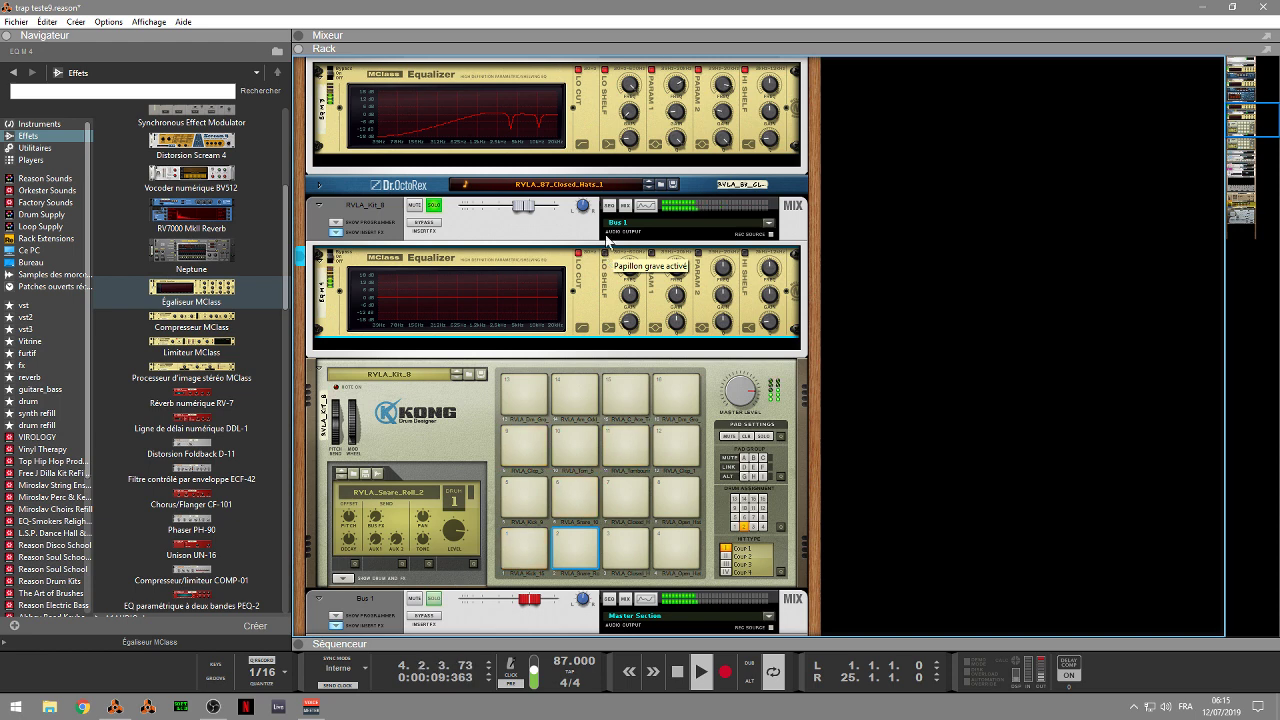
pyautogui.click(648, 206)
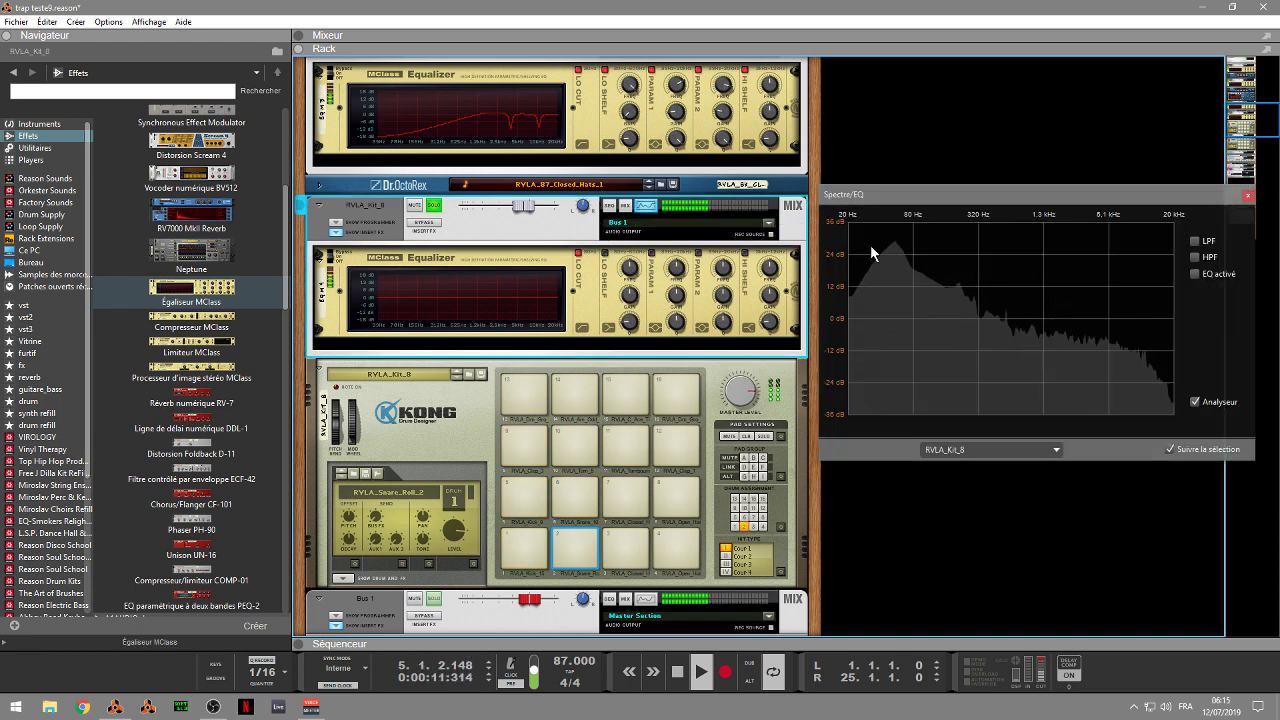
pyautogui.click(625, 266)
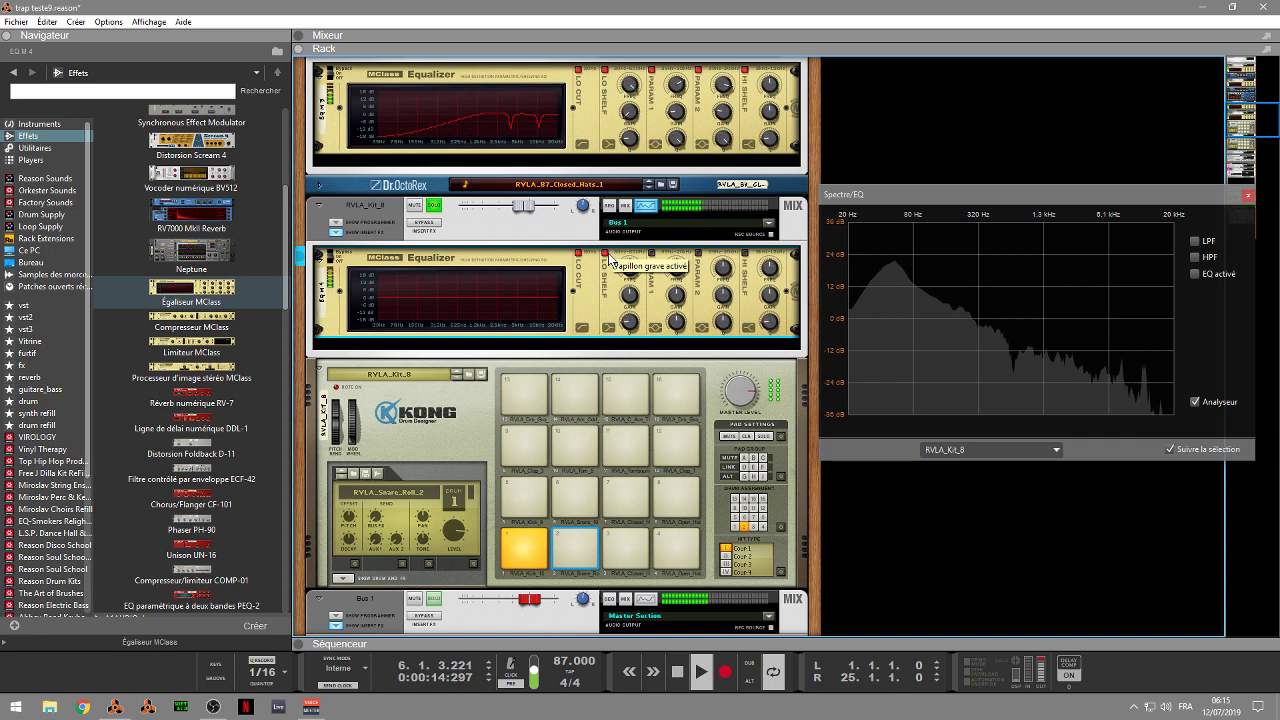
pyautogui.click(1194, 241)
pyautogui.click(1195, 257)
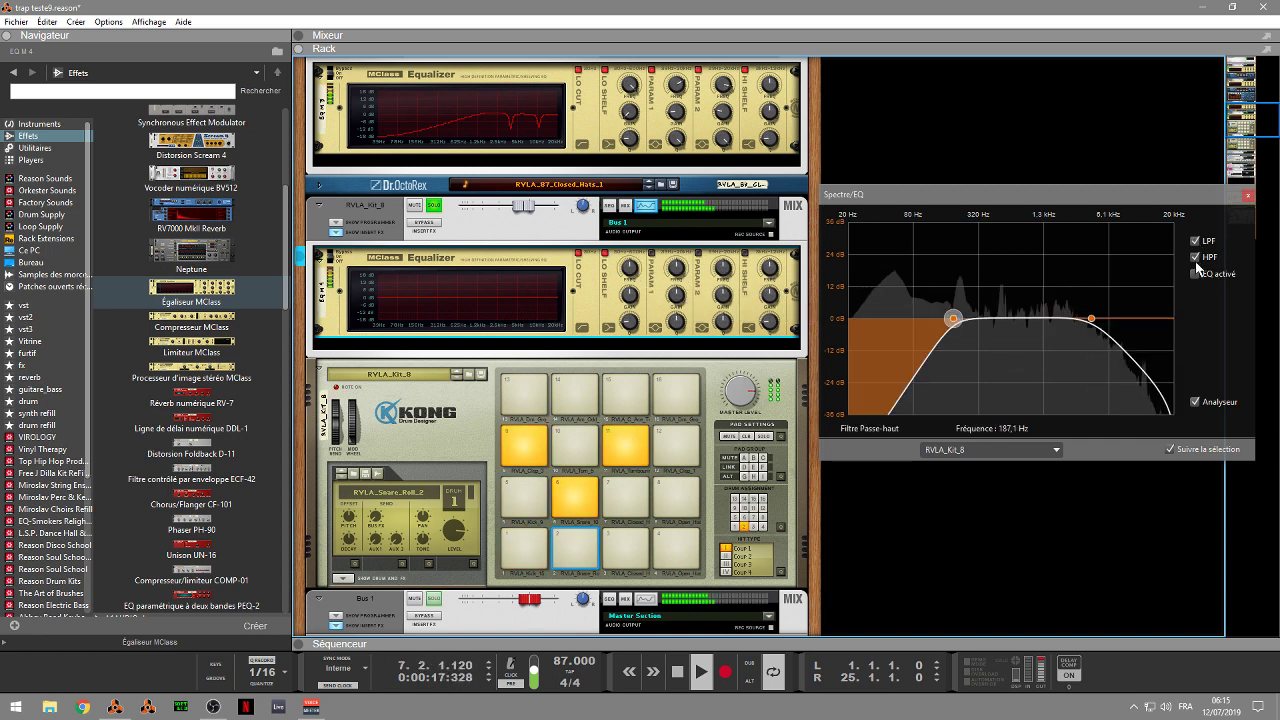
pyautogui.moveTo(1091, 318); pyautogui.dragTo(1160, 320)
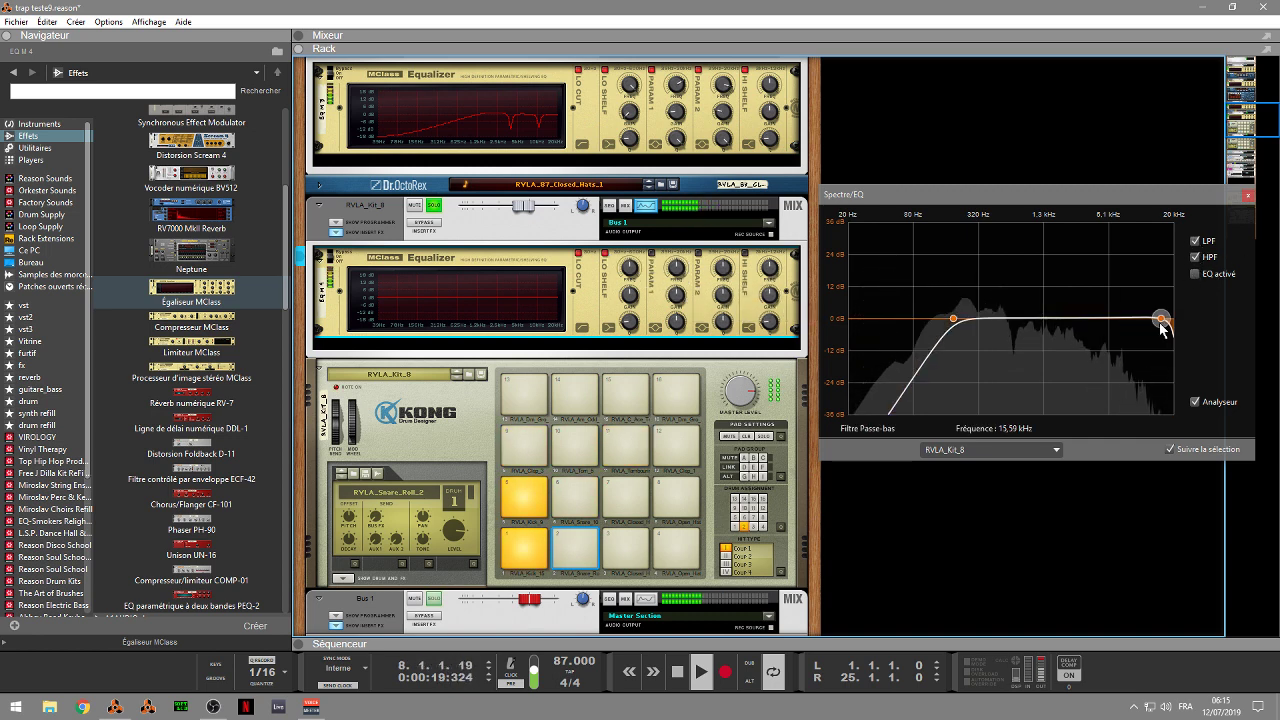
pyautogui.moveTo(955, 325); pyautogui.dragTo(868, 326)
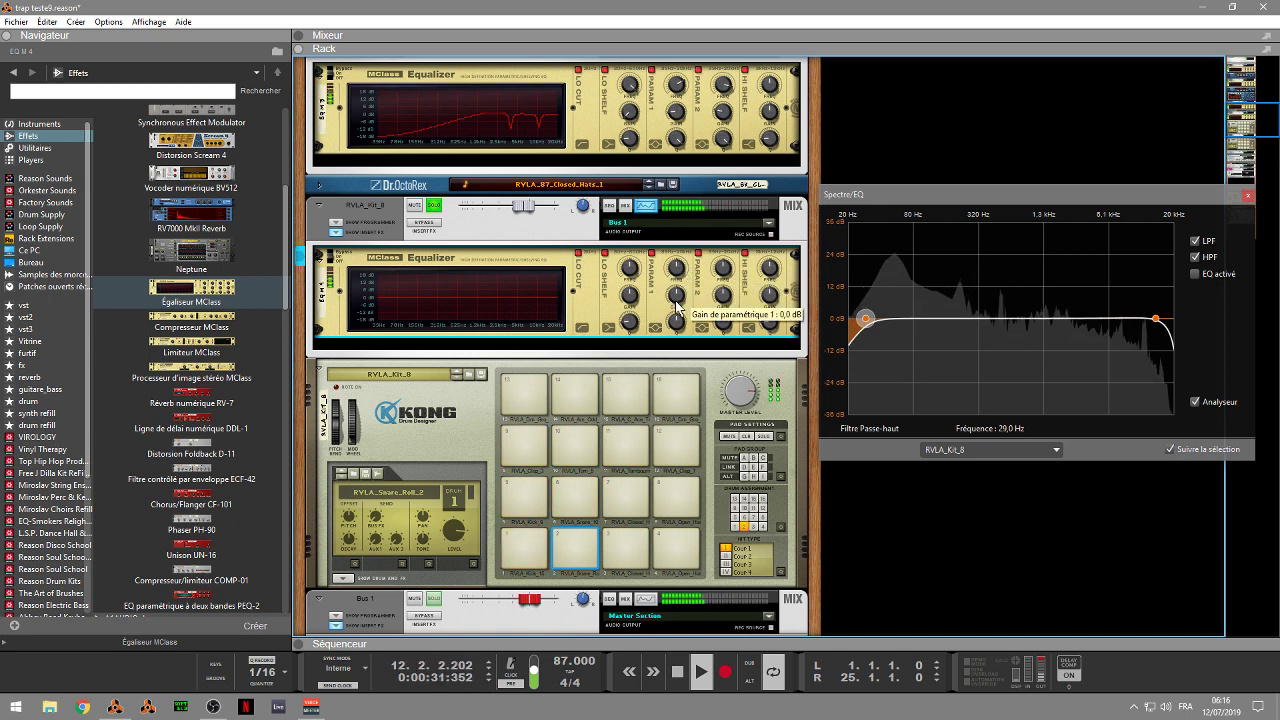
# Step: Sweep boosted parametric bands on RVLA_Kit_8's MClass Equalizer, then make a narrow low-frequency cut with band 1 and a narrow high-frequency cut with band 2
pyautogui.moveTo(676, 308)
pyautogui.mouseDown()
pyautogui.moveTo(678, 284)
pyautogui.moveTo(678, 312)
pyautogui.mouseUp()
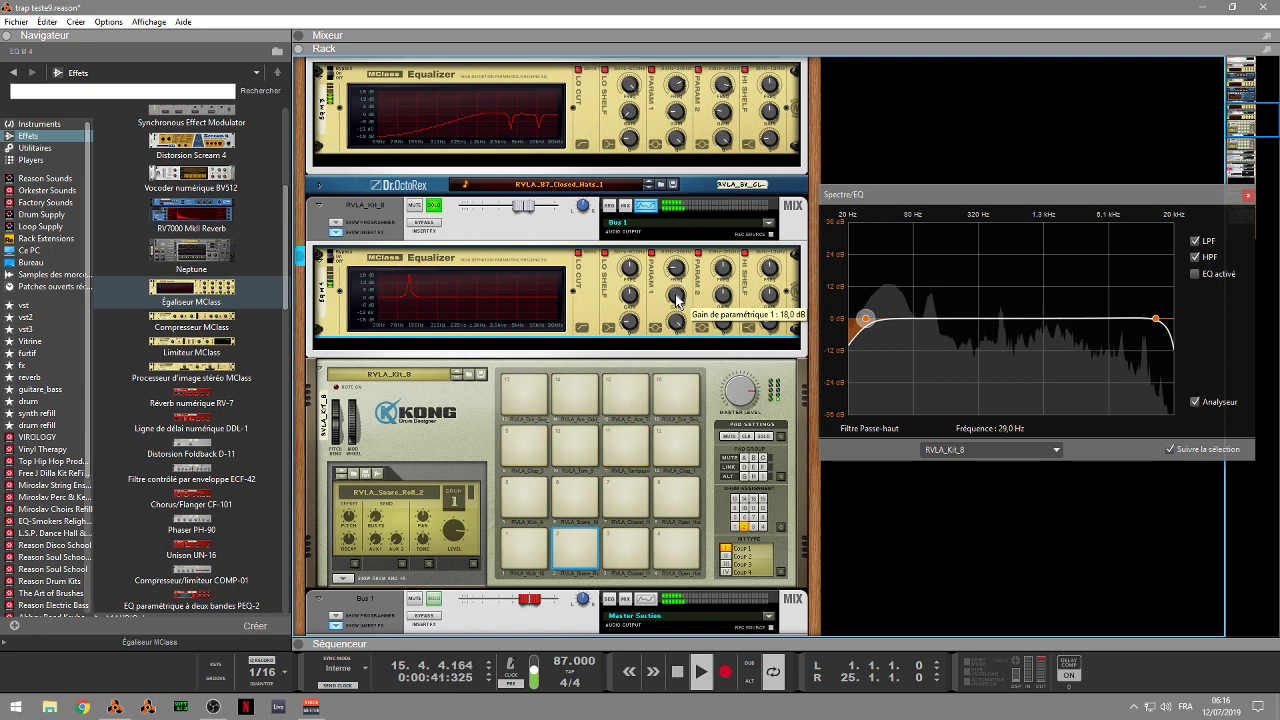
pyautogui.moveTo(676, 298); pyautogui.dragTo(674, 325)
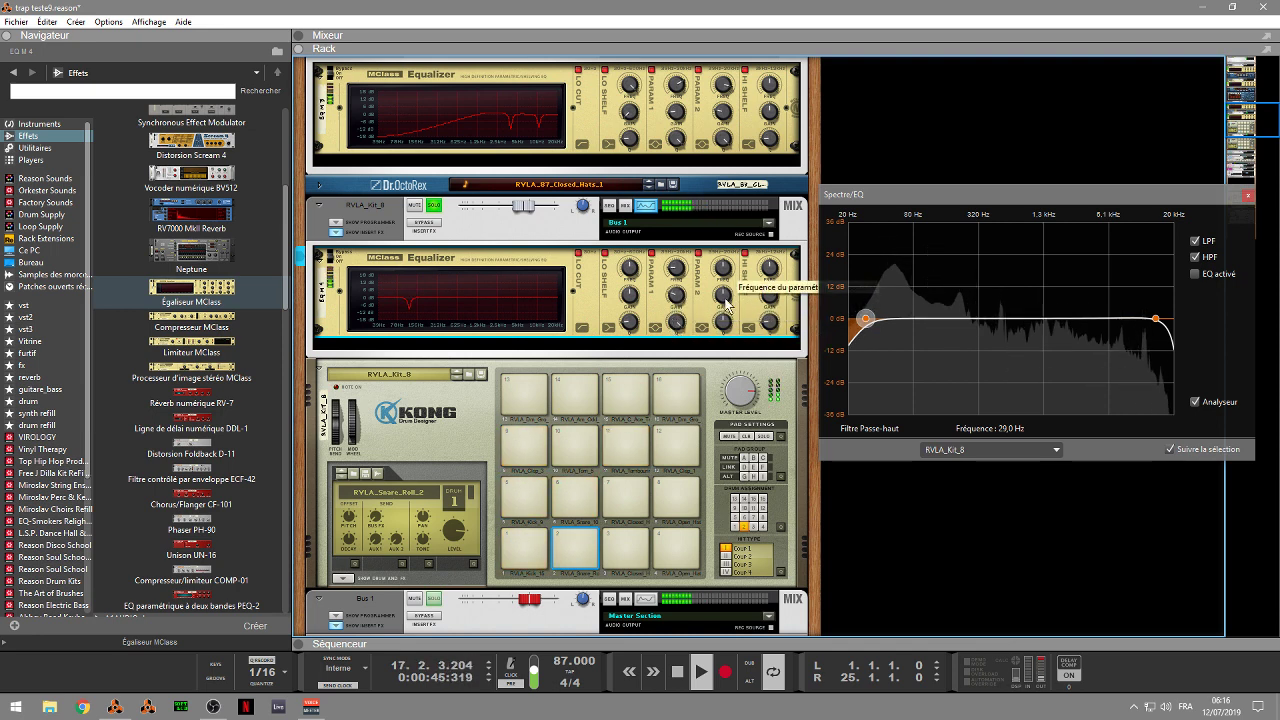
pyautogui.scroll(3, 727, 303)
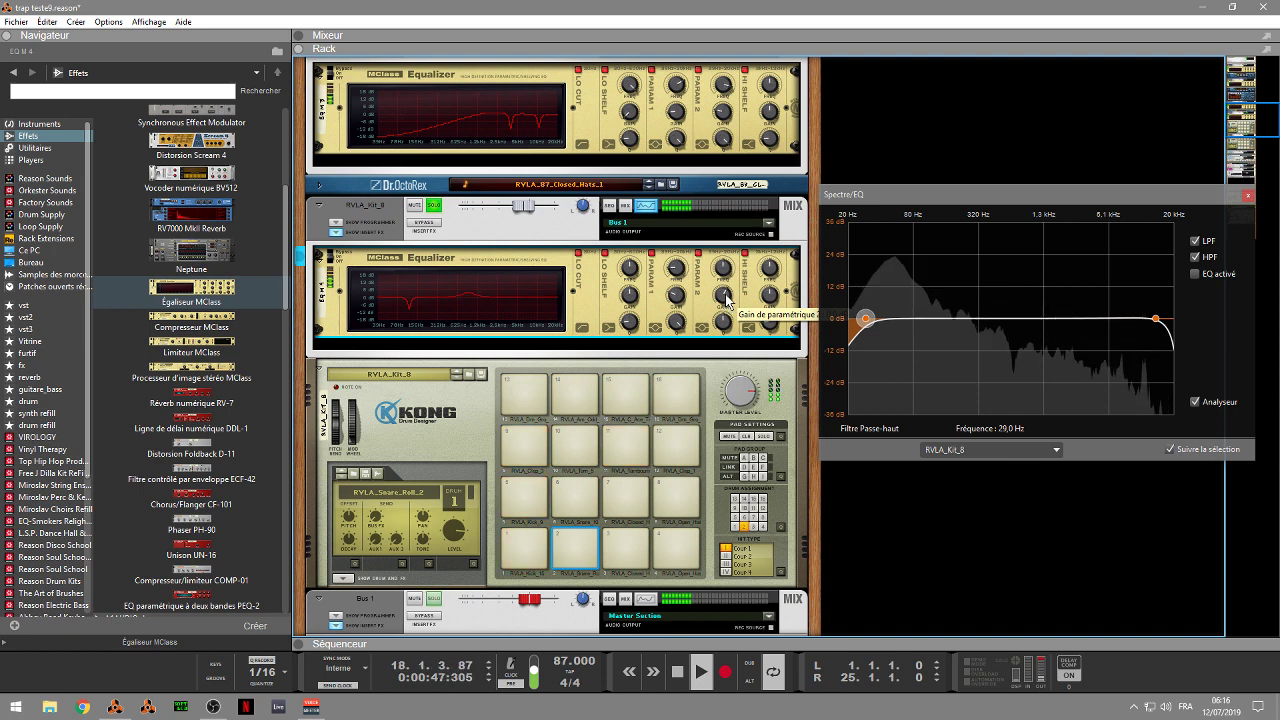
pyautogui.scroll(5, 718, 318)
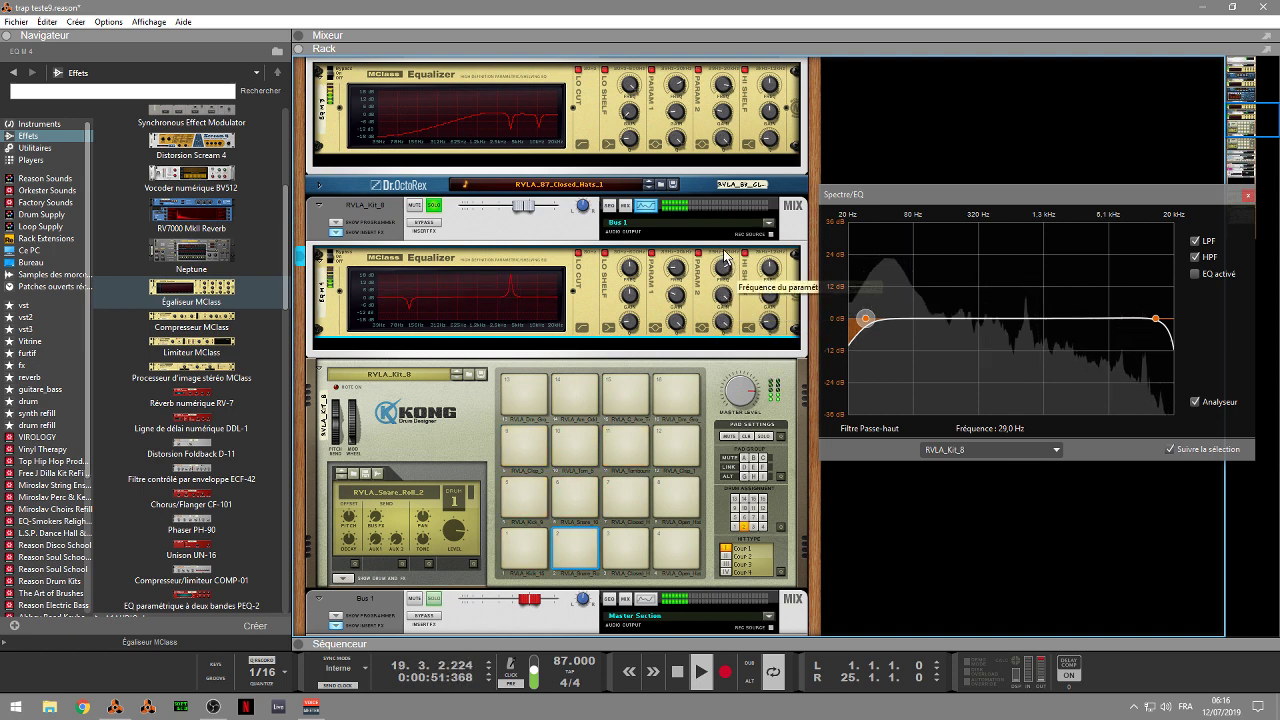
pyautogui.scroll(3, 726, 258)
pyautogui.scroll(2, 722, 252)
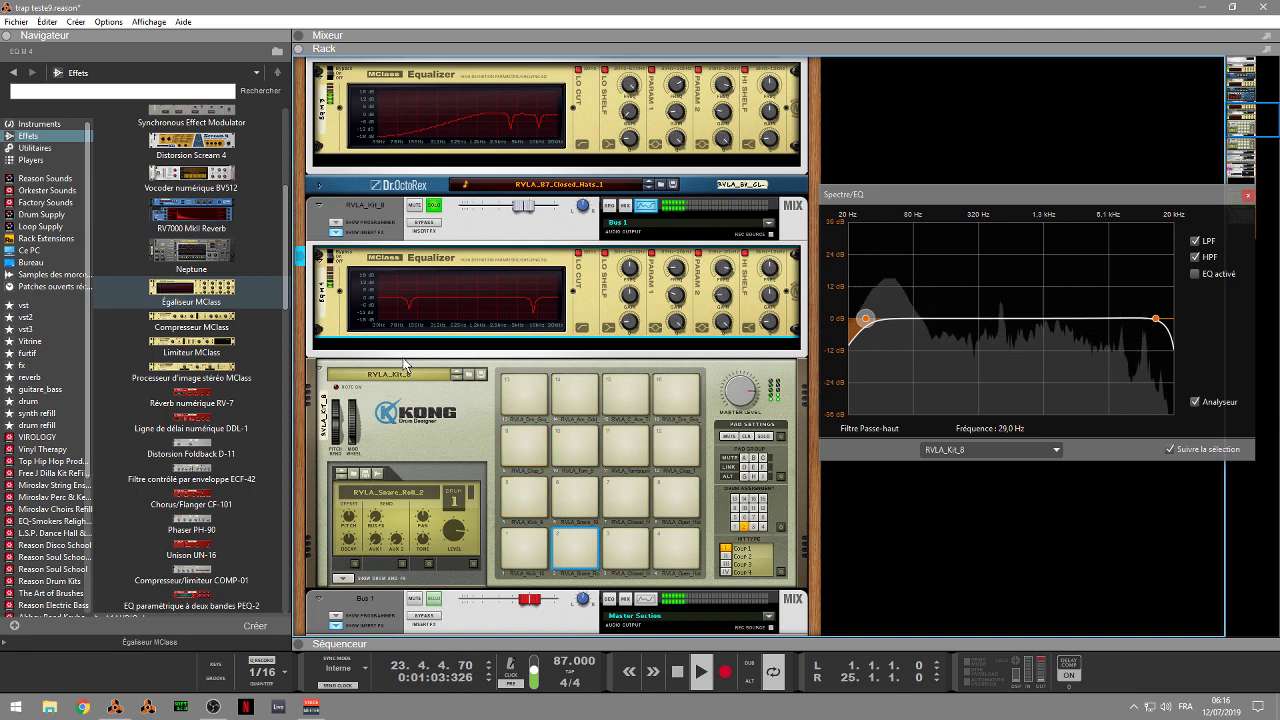
# Step: Add an MClass Compressor after RVLA_Kit_8's equalizer, adjusting its threshold and setting an 18 ms attack and 370 ms release during playback
pyautogui.moveTo(210, 322); pyautogui.dragTo(425, 351)
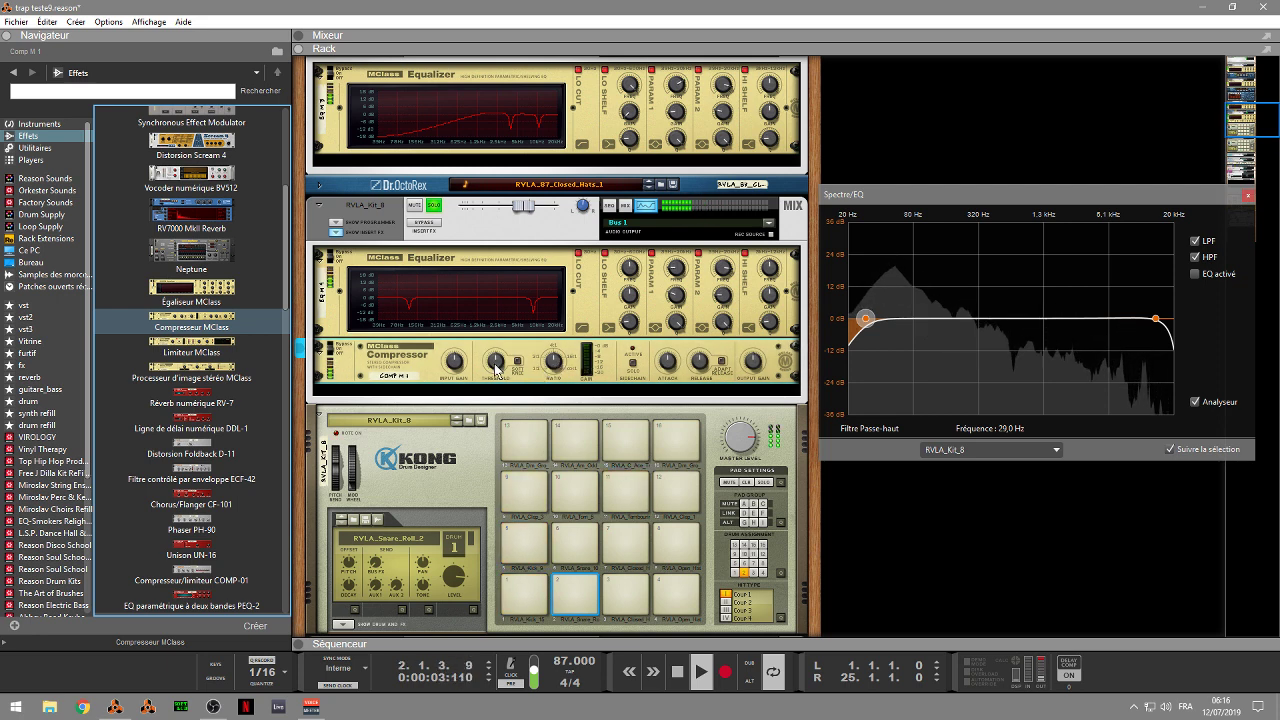
pyautogui.moveTo(491, 364)
pyautogui.mouseDown()
pyautogui.moveTo(489, 386)
pyautogui.moveTo(491, 360)
pyautogui.mouseUp()
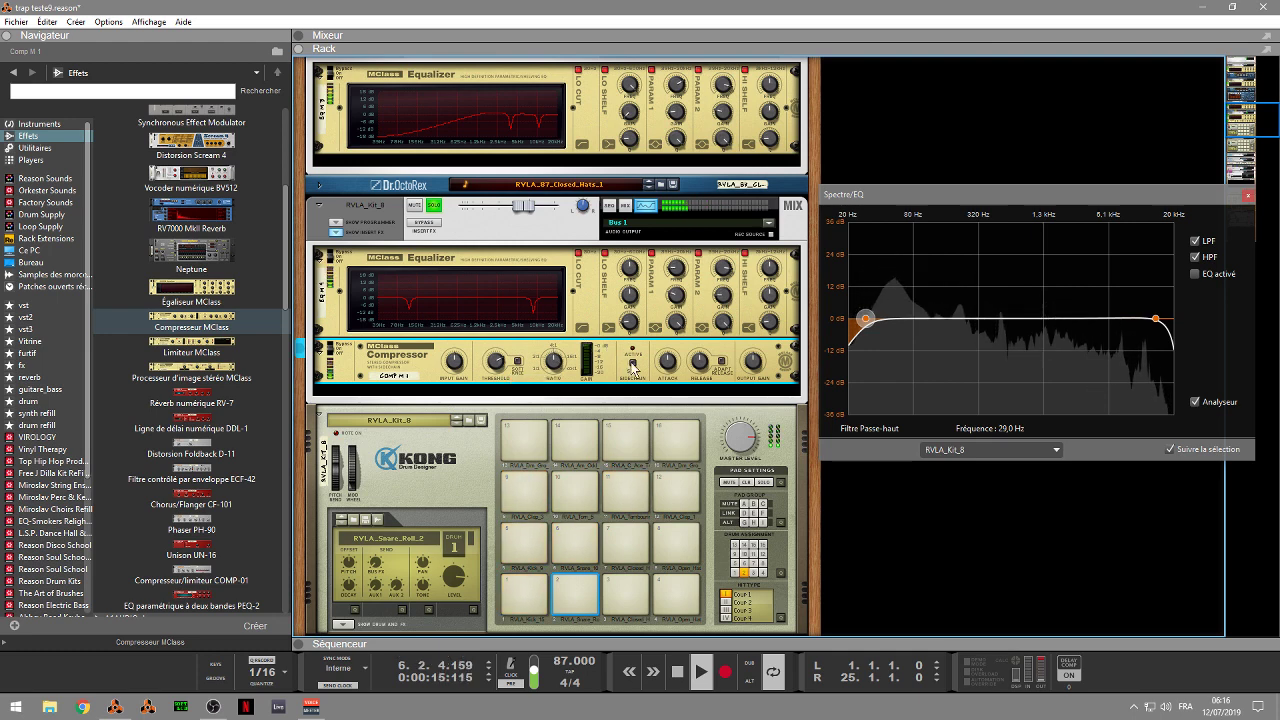
pyautogui.moveTo(669, 389)
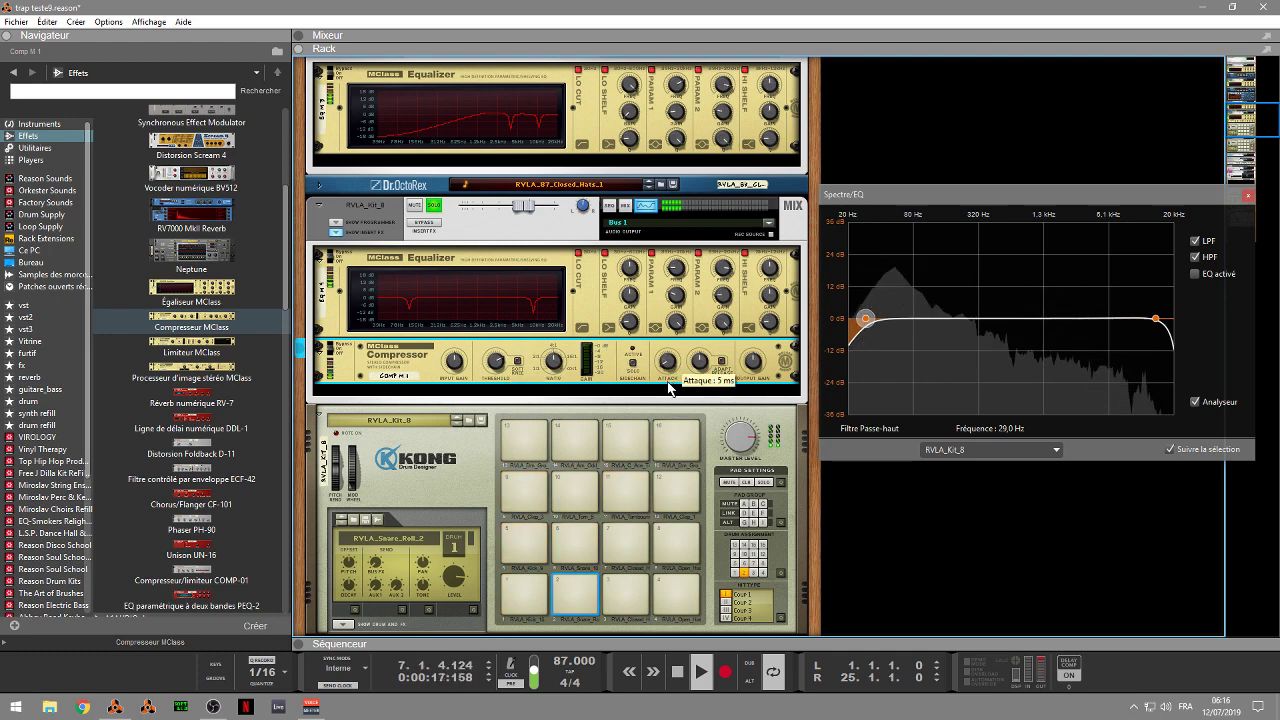
pyautogui.moveTo(699, 360)
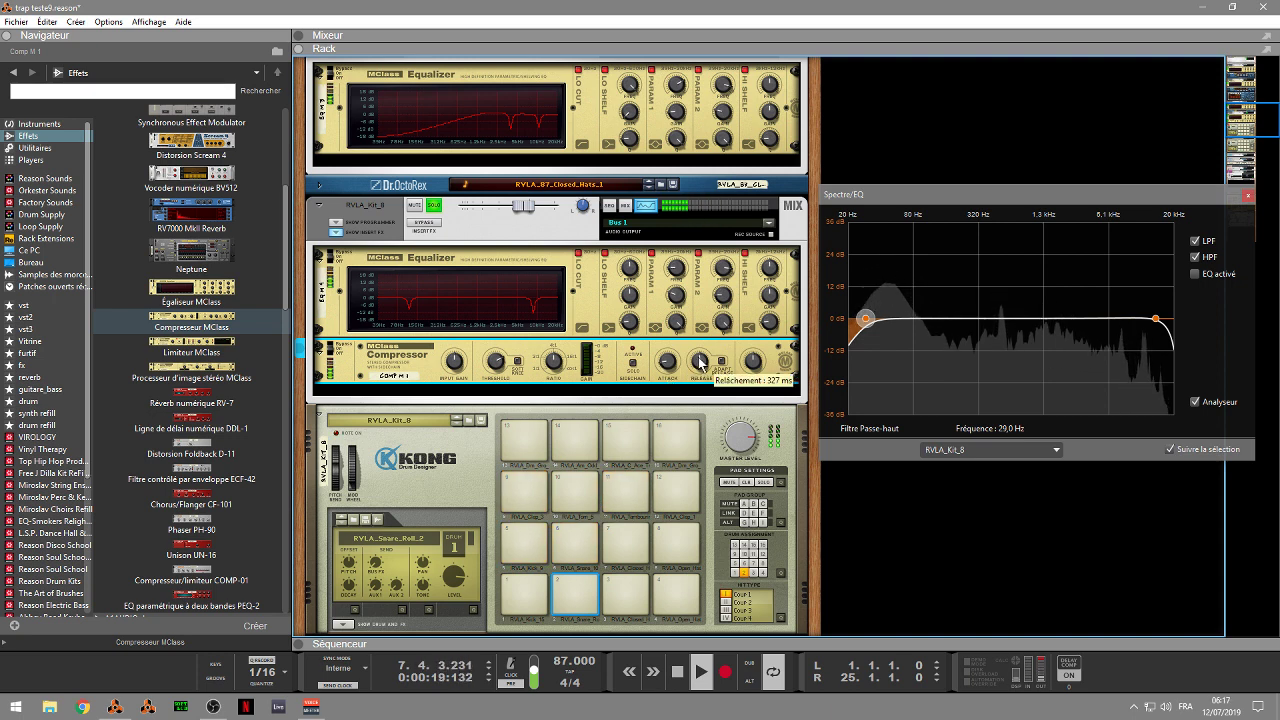
pyautogui.scroll(4, 699, 360)
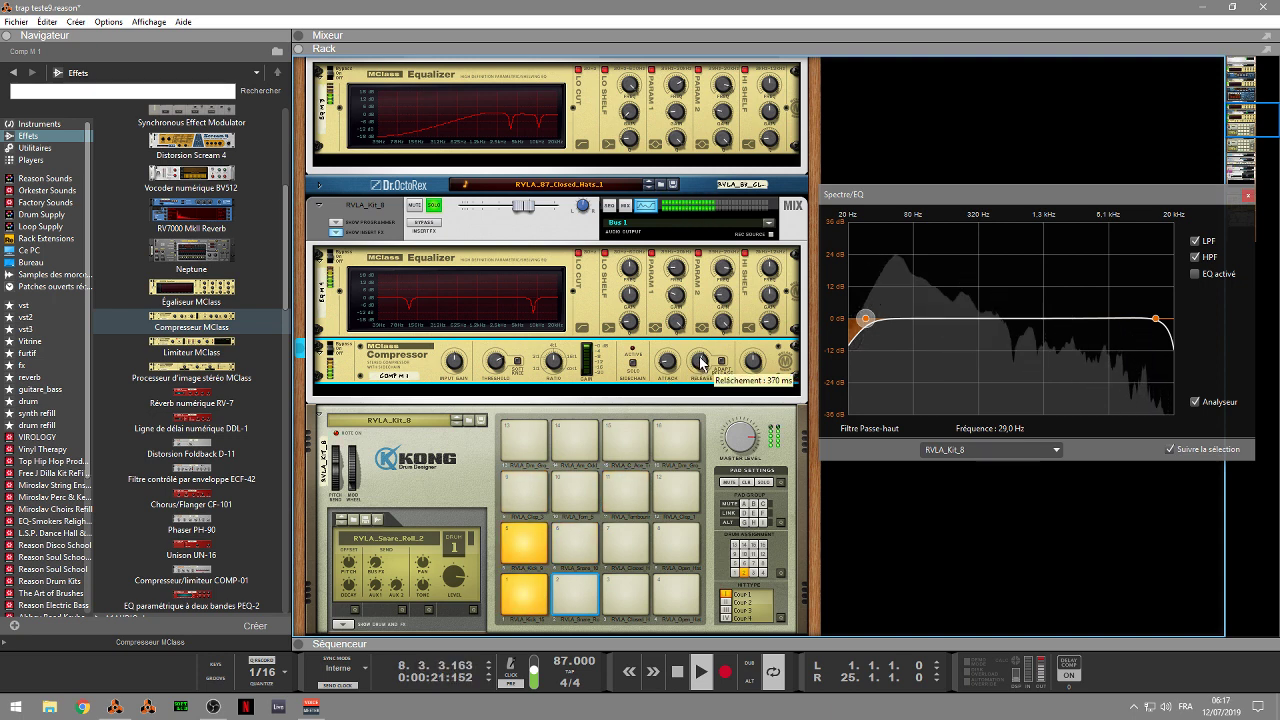
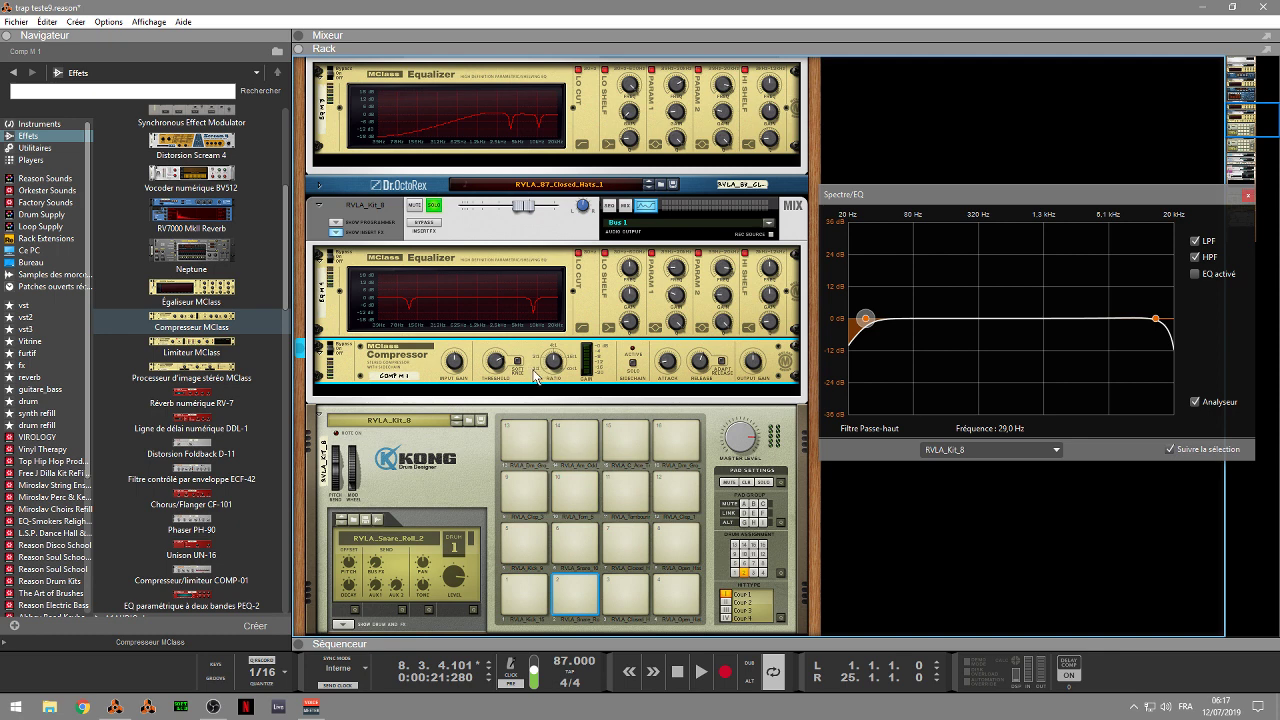
pyautogui.press('space')
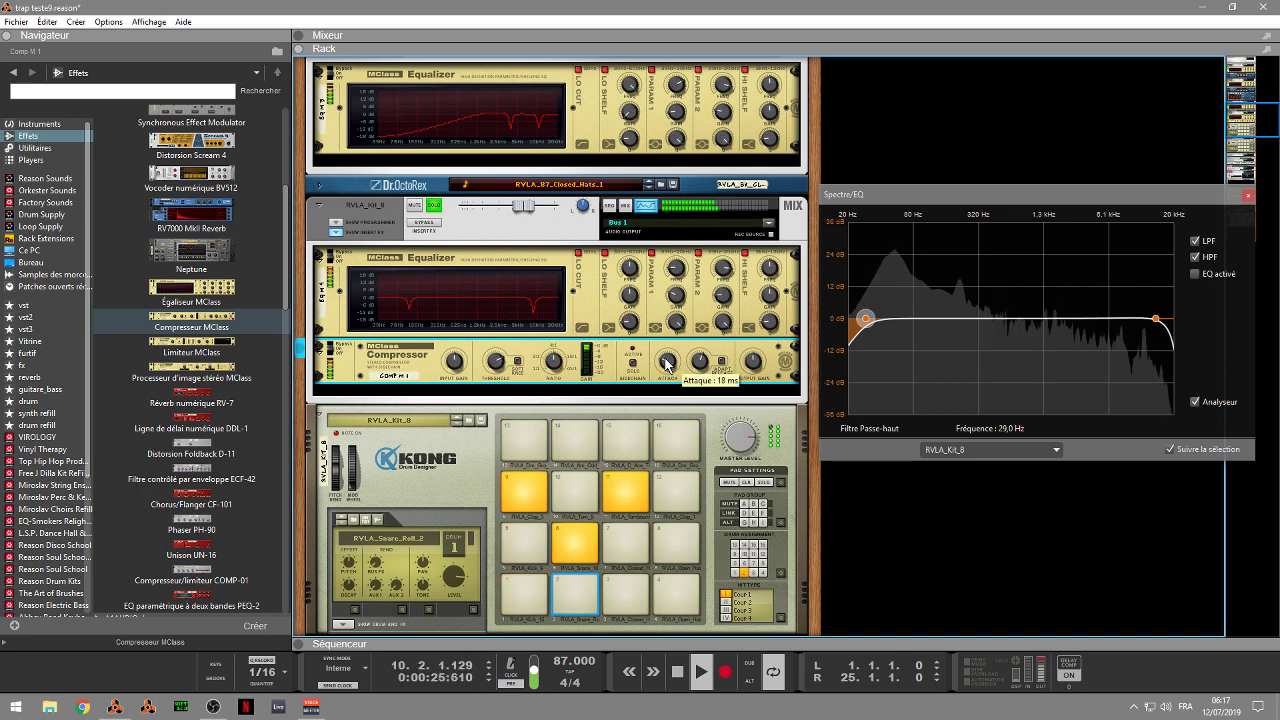
pyautogui.moveTo(496, 367); pyautogui.dragTo(497, 374)
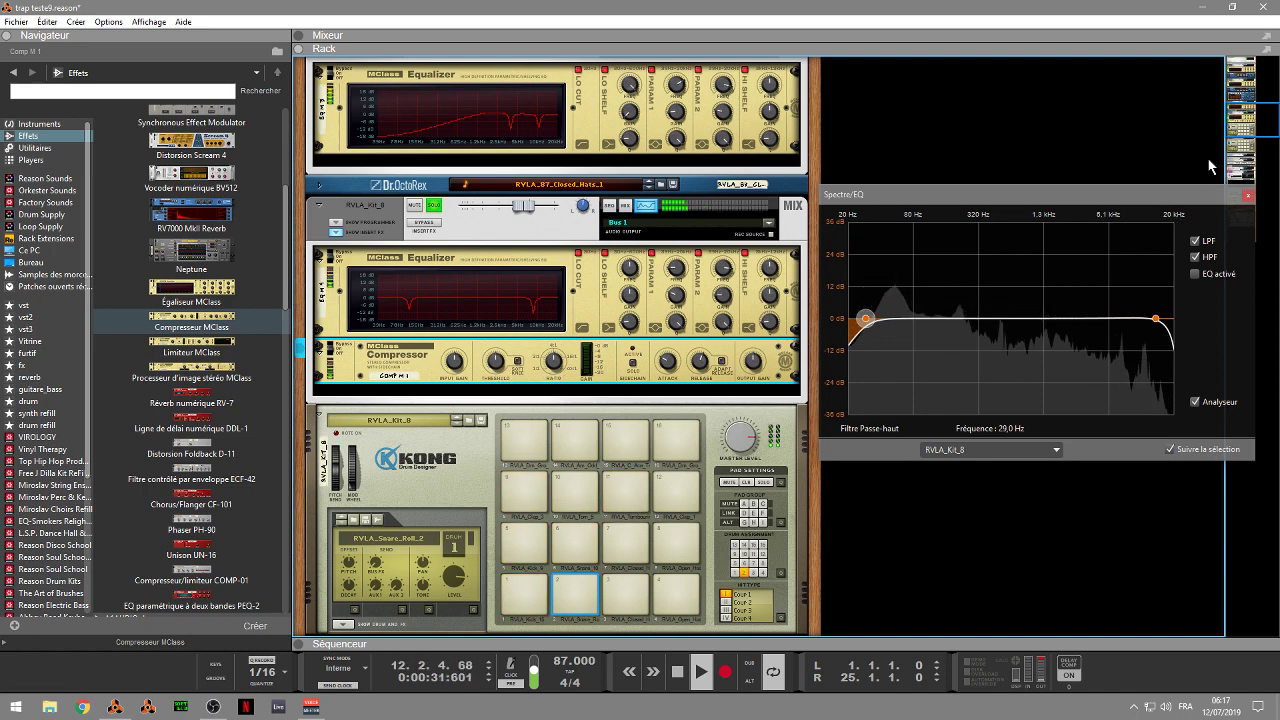
# Step: Reveal the drum and FX section of the Kong under Bus 1 and review its Transient Shaper bus effect controls
pyautogui.moveTo(1247, 111); pyautogui.dragTo(1247, 132)
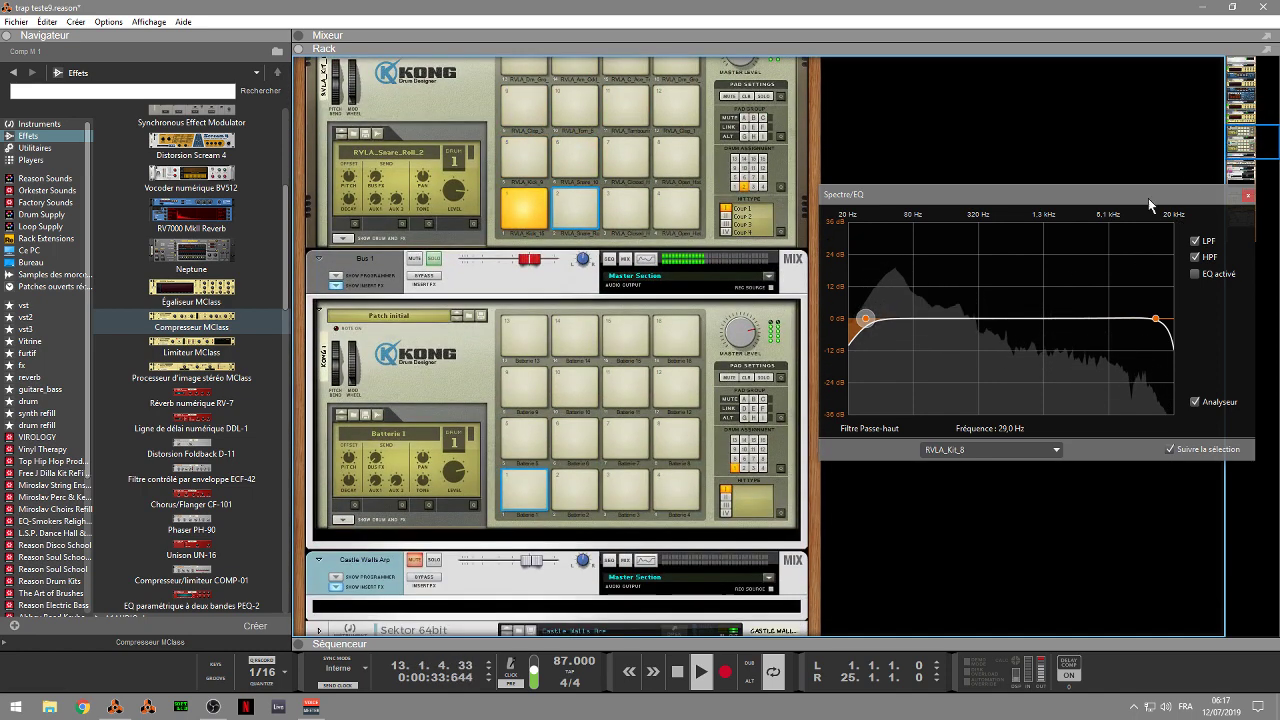
pyautogui.click(342, 520)
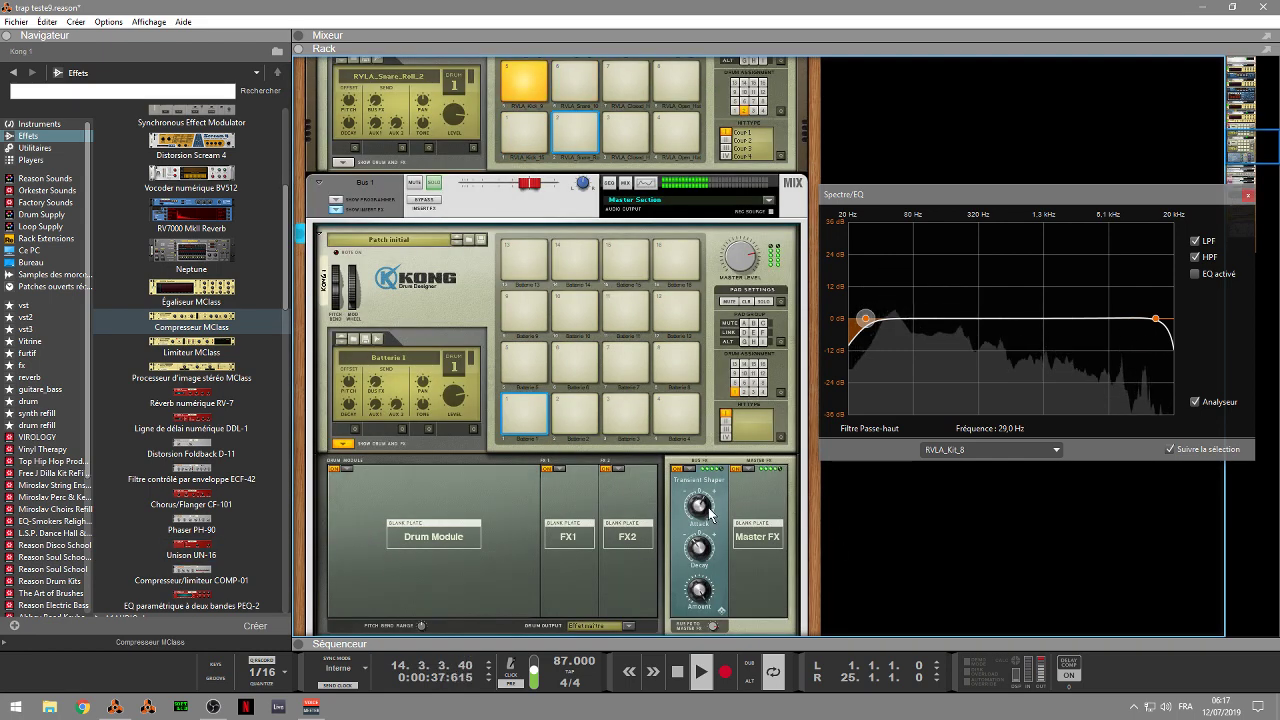
pyautogui.moveTo(712, 516)
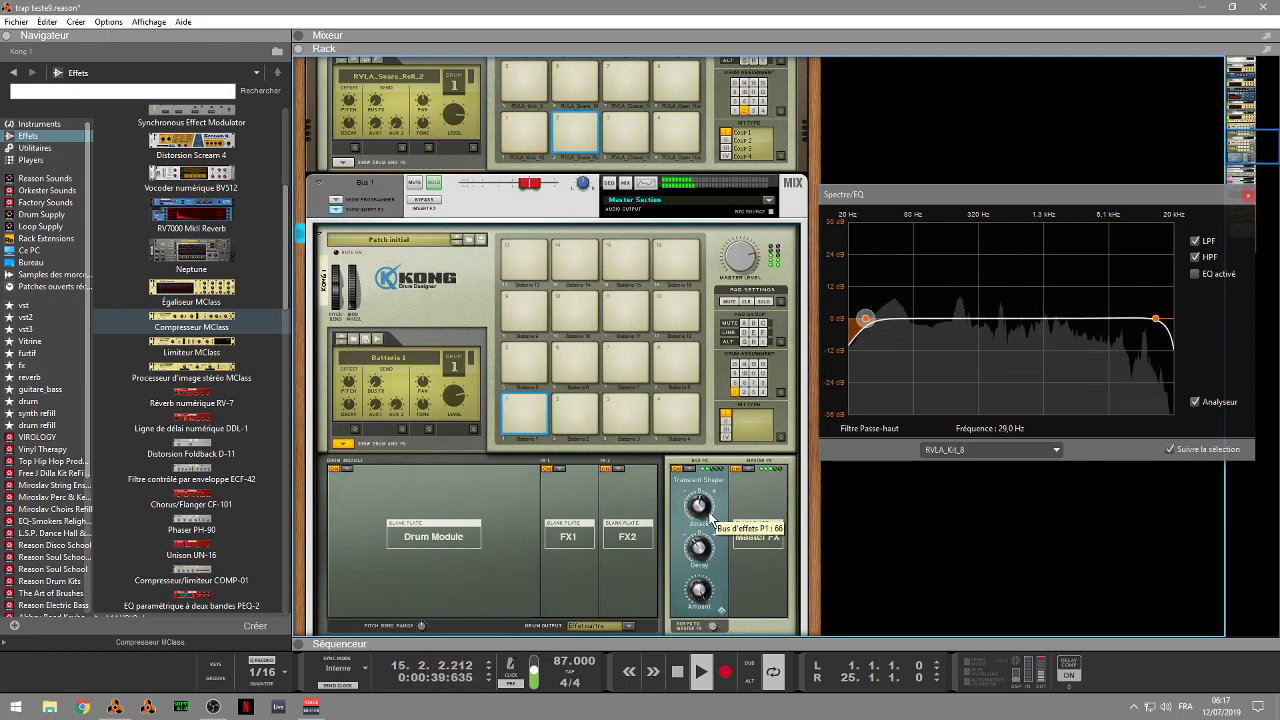
pyautogui.moveTo(703, 605)
pyautogui.moveTo(703, 605); pyautogui.dragTo(705, 617)
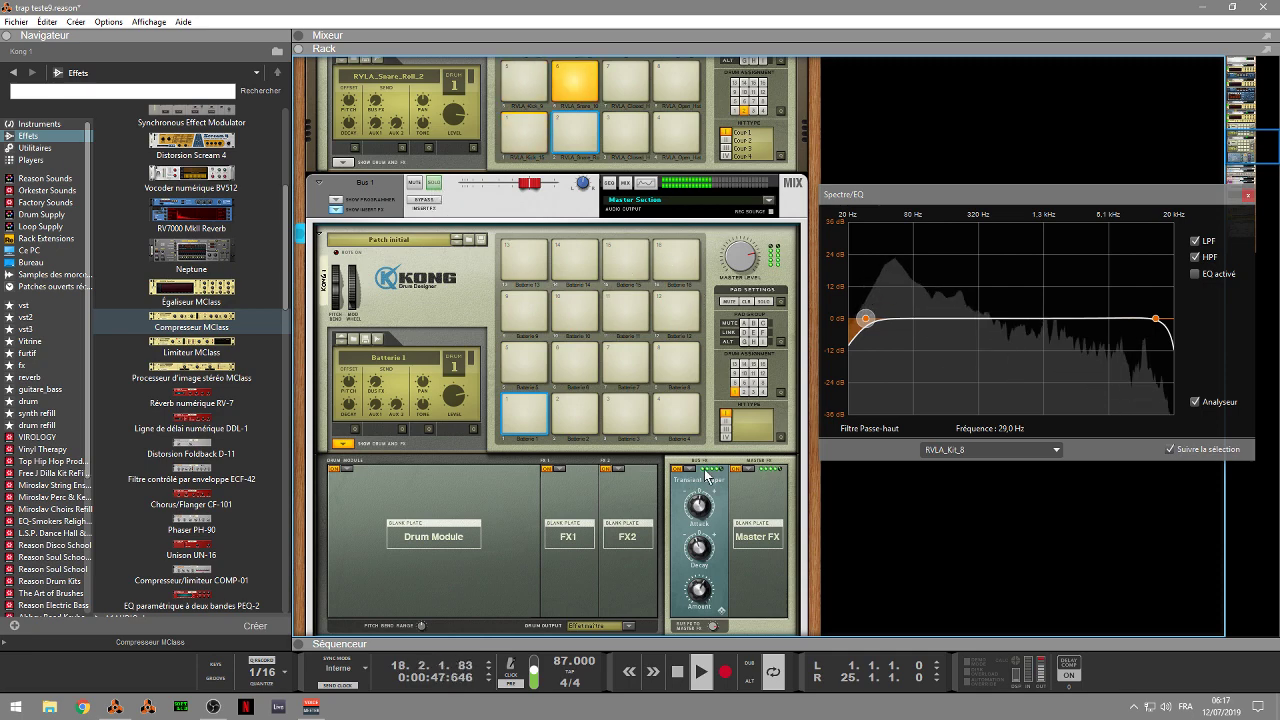
# Step: Show the mixer, move the spectrum EQ window clear of the master meters and reset the master clip indicators
pyautogui.press('F5')
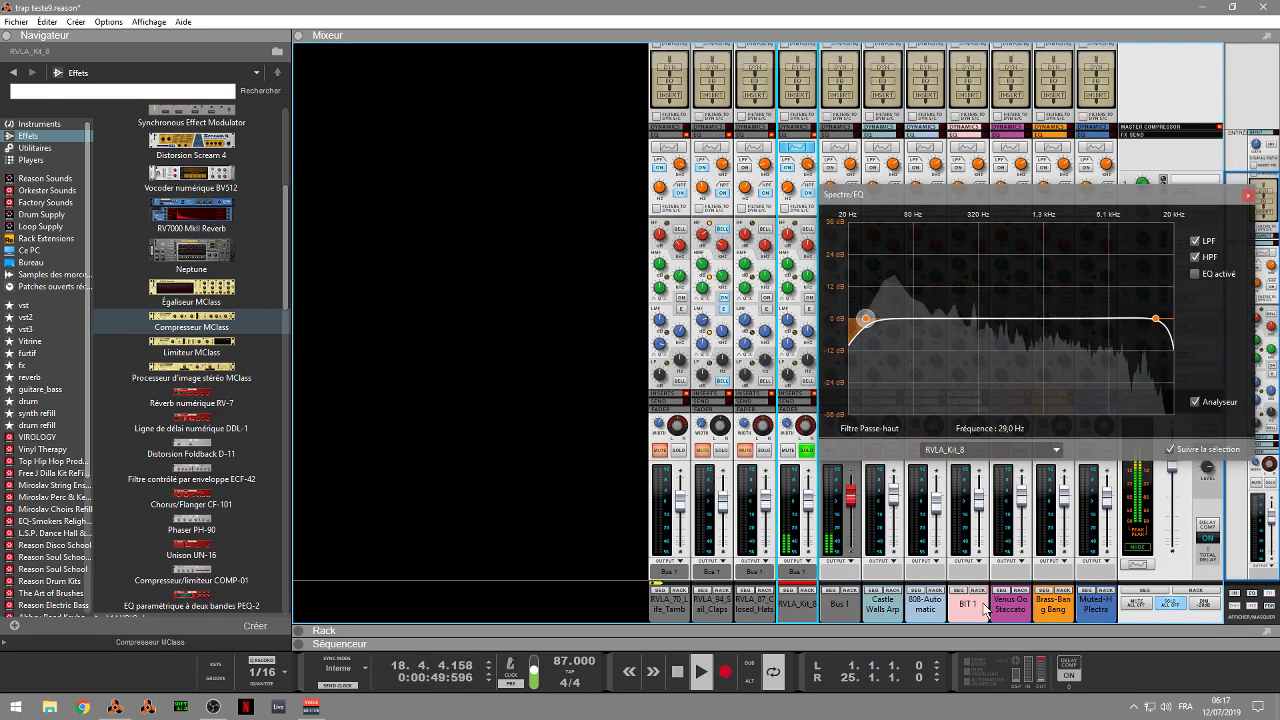
pyautogui.moveTo(1163, 204); pyautogui.dragTo(1147, 87)
pyautogui.click(1134, 432)
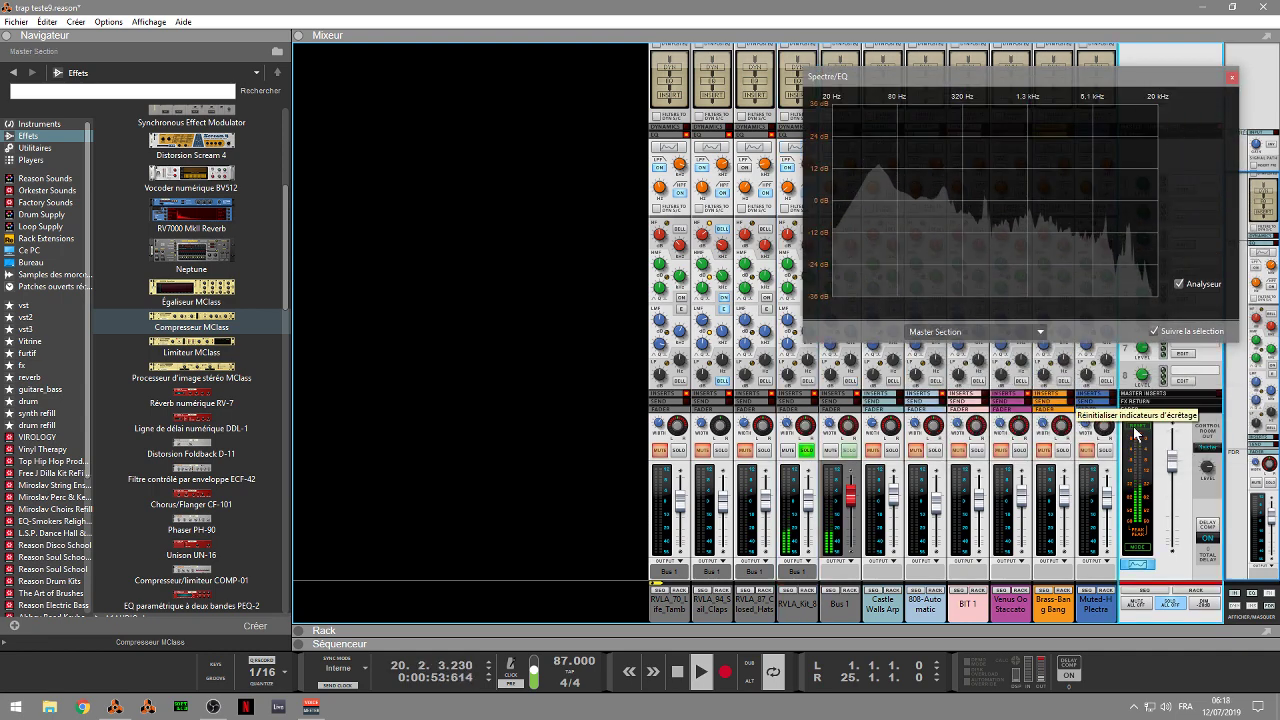
# Step: Replace the RVLA_Kit_8 solo with a solo on Bus 1 and reset the master clip indicators
pyautogui.click(812, 490)
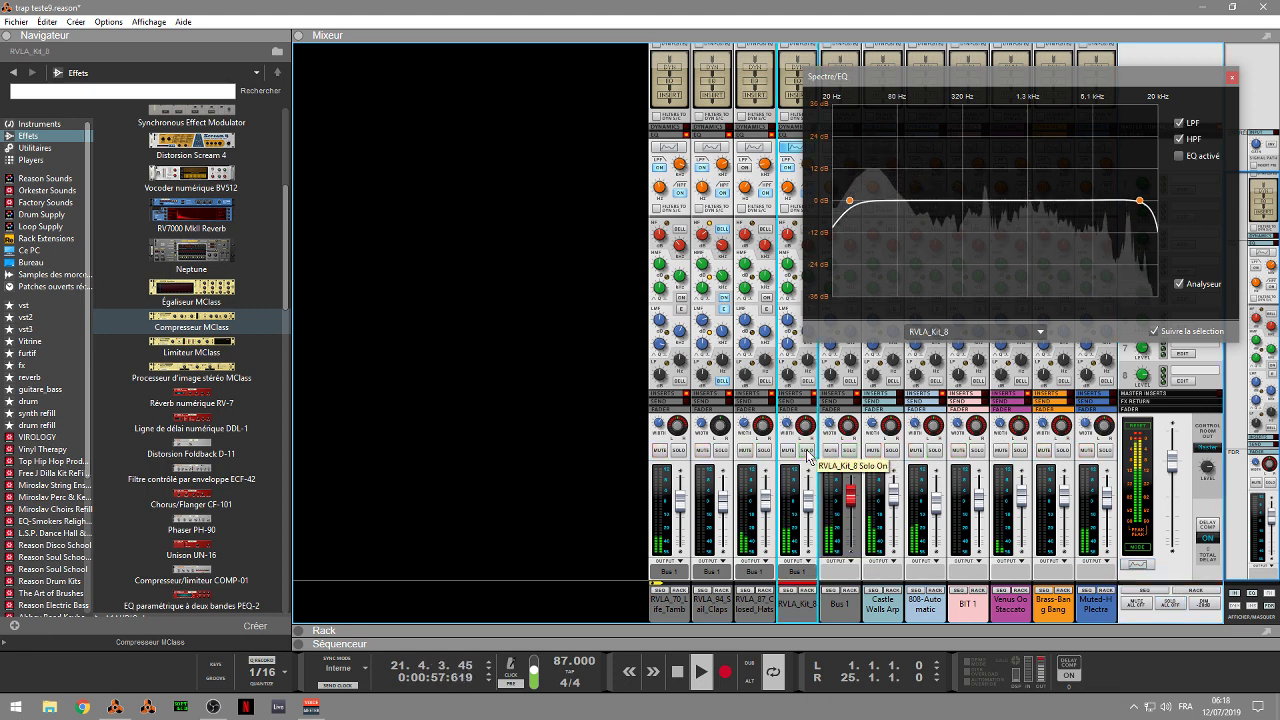
pyautogui.click(848, 452)
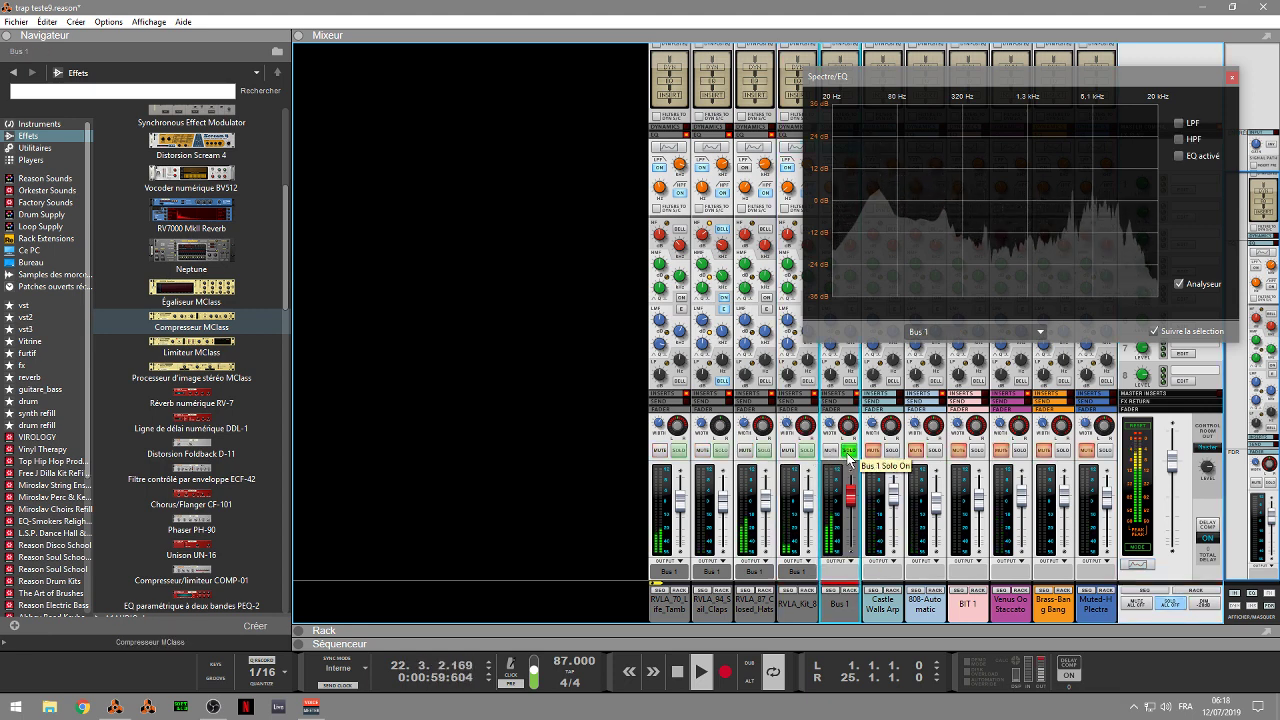
pyautogui.click(1134, 430)
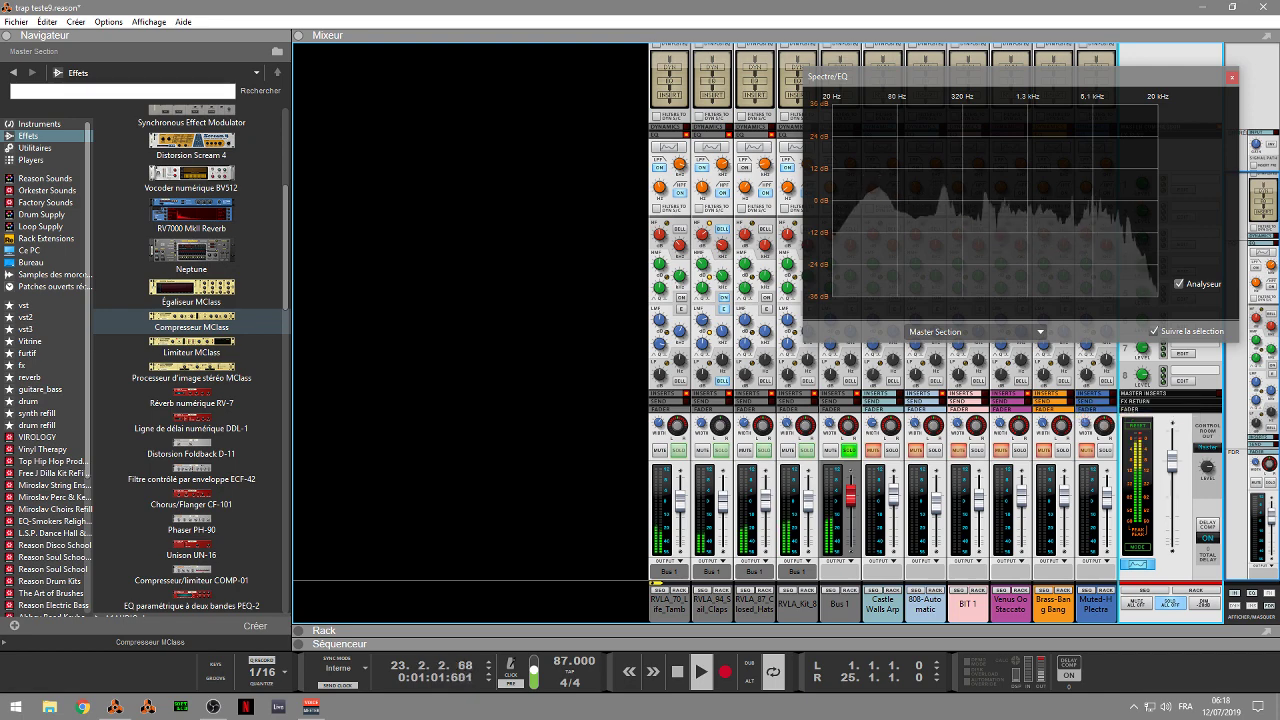
# Step: Move the spectrum window off the channel strips and reveal the mixer's dynamics section
pyautogui.moveTo(1151, 80); pyautogui.dragTo(573, 76)
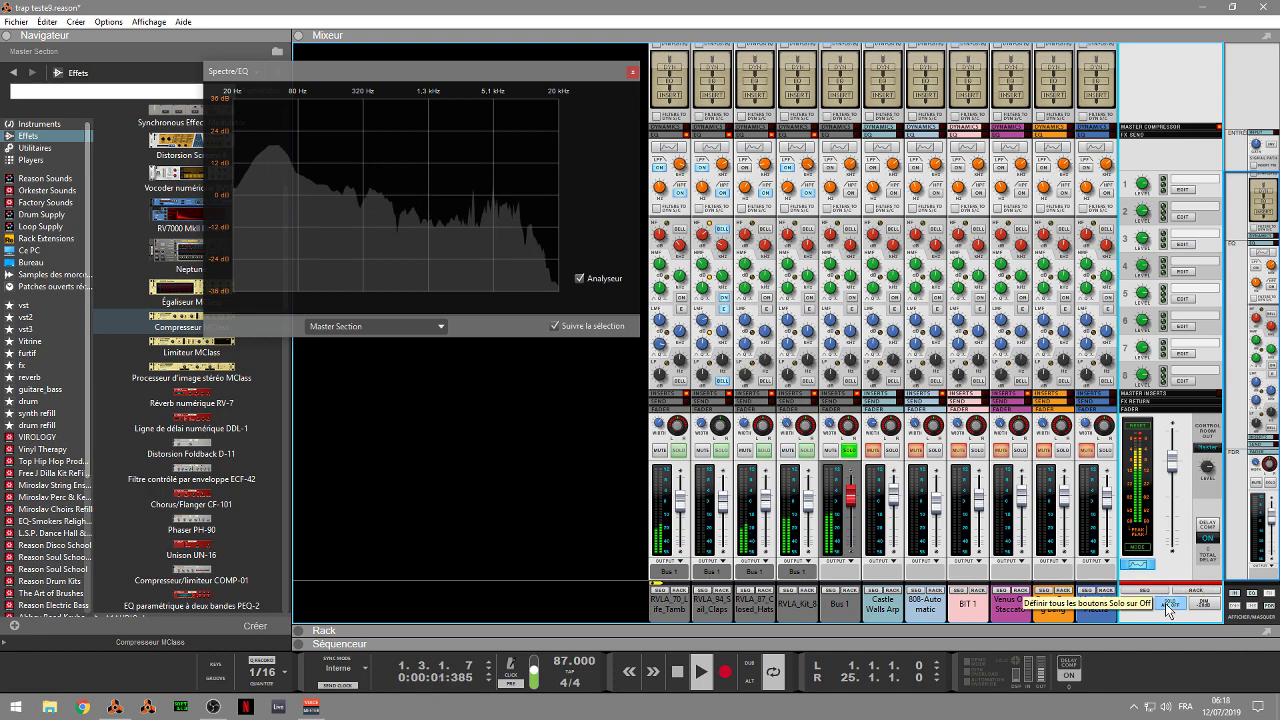
pyautogui.click(1236, 576)
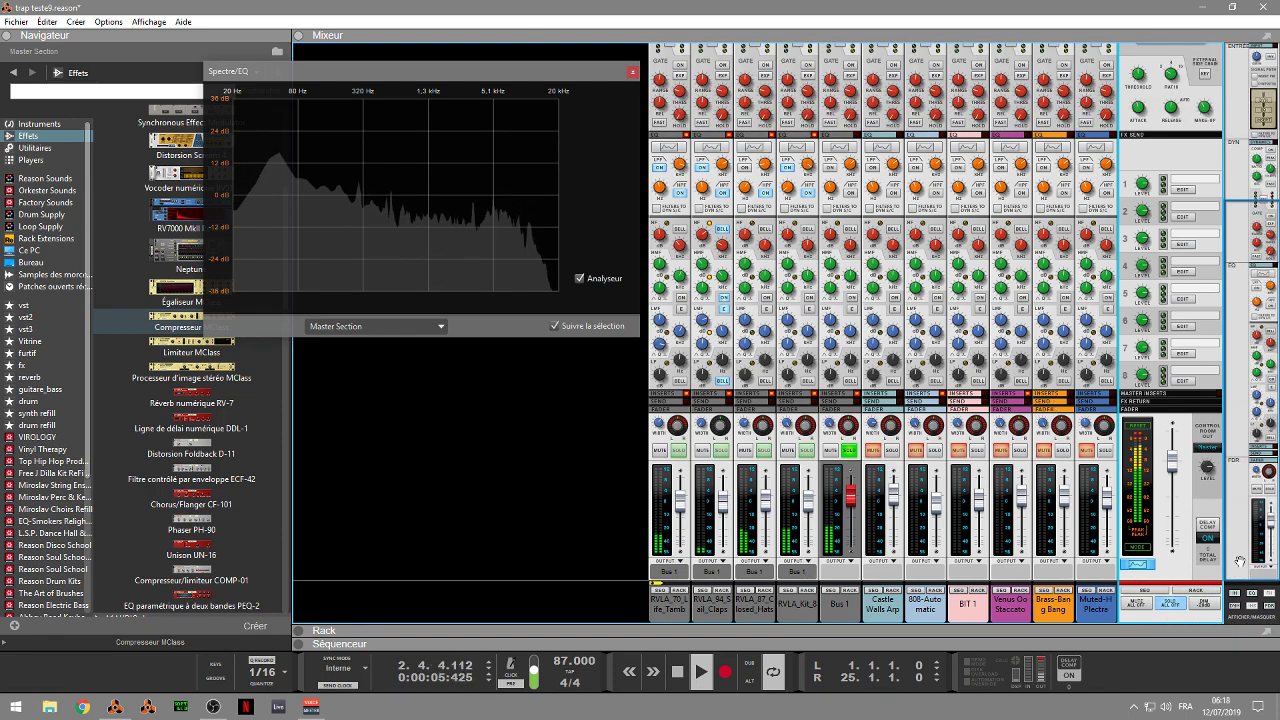
# Step: Hide the mixer's EQ section, enable Bus 1's channel compressor in Peak mode and reset the master clip indicators
pyautogui.click(1255, 600)
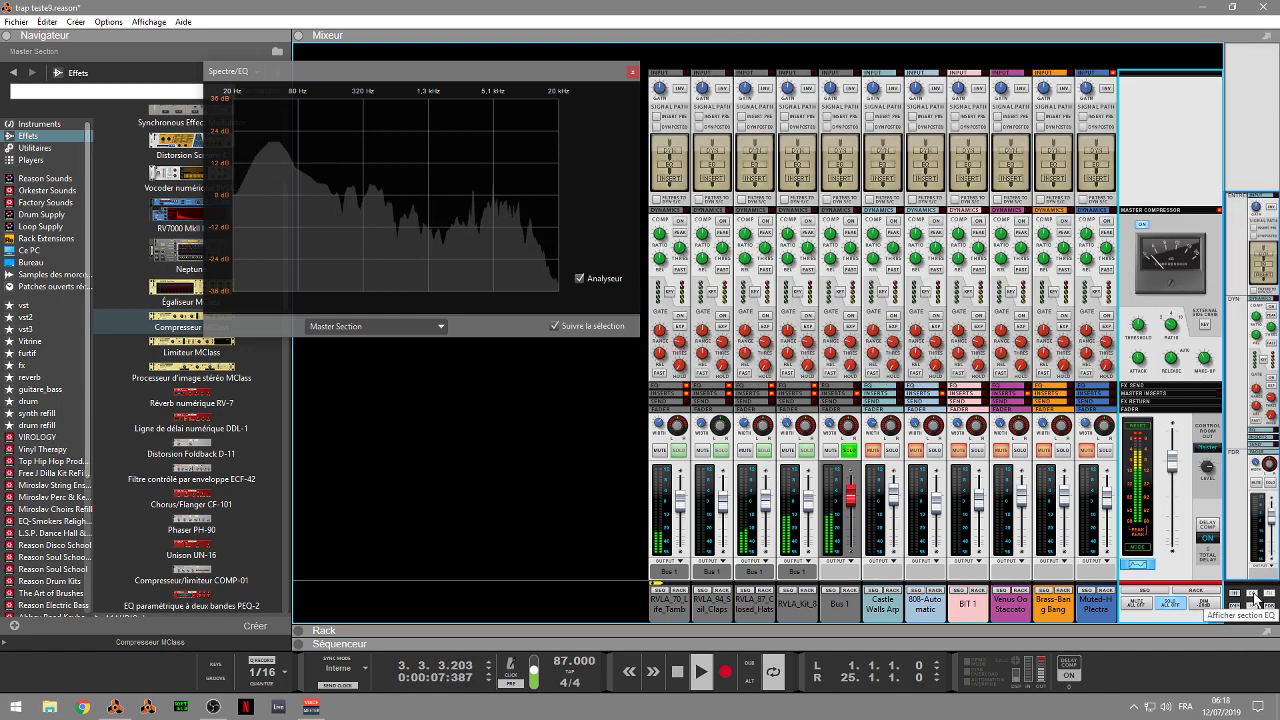
pyautogui.click(849, 228)
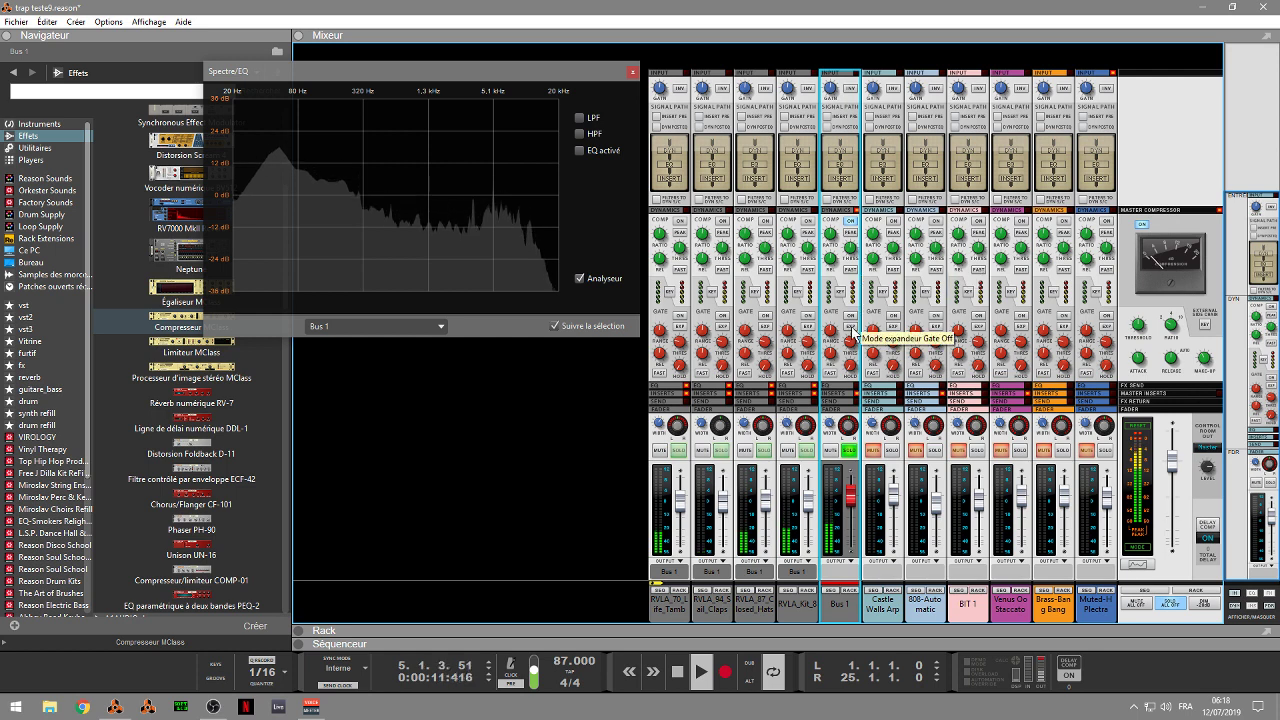
pyautogui.click(1130, 432)
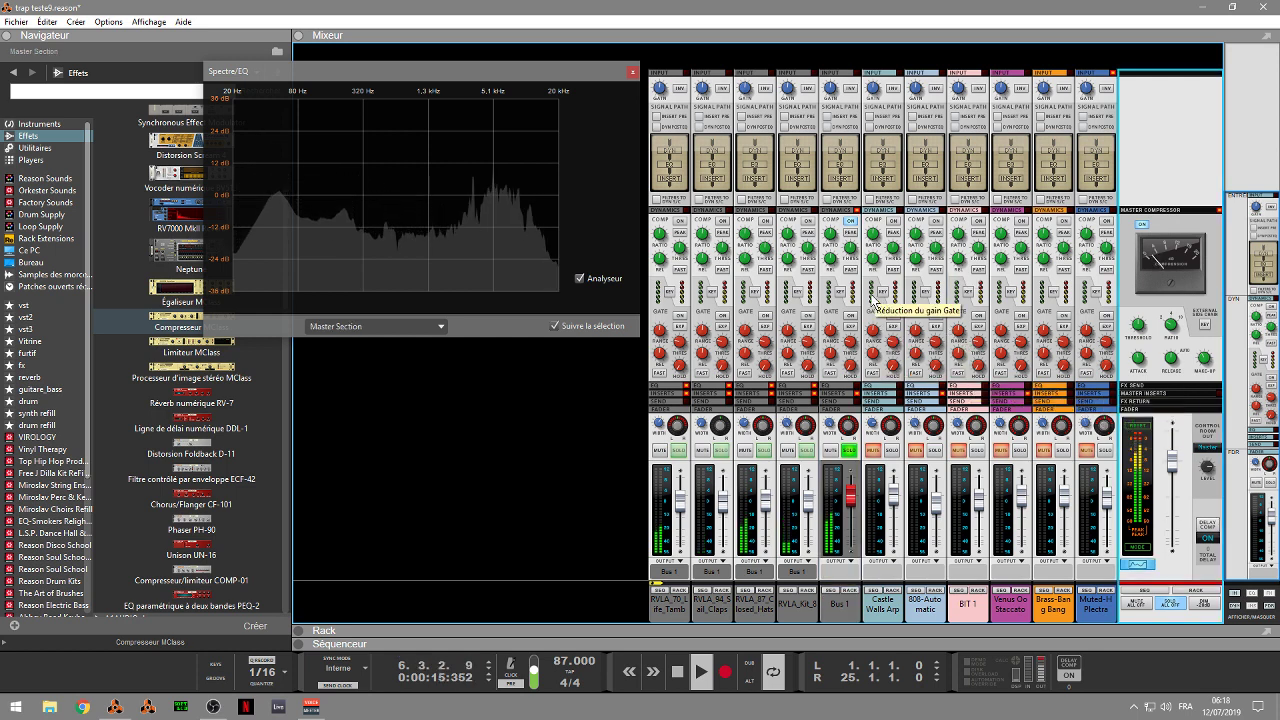
pyautogui.click(852, 242)
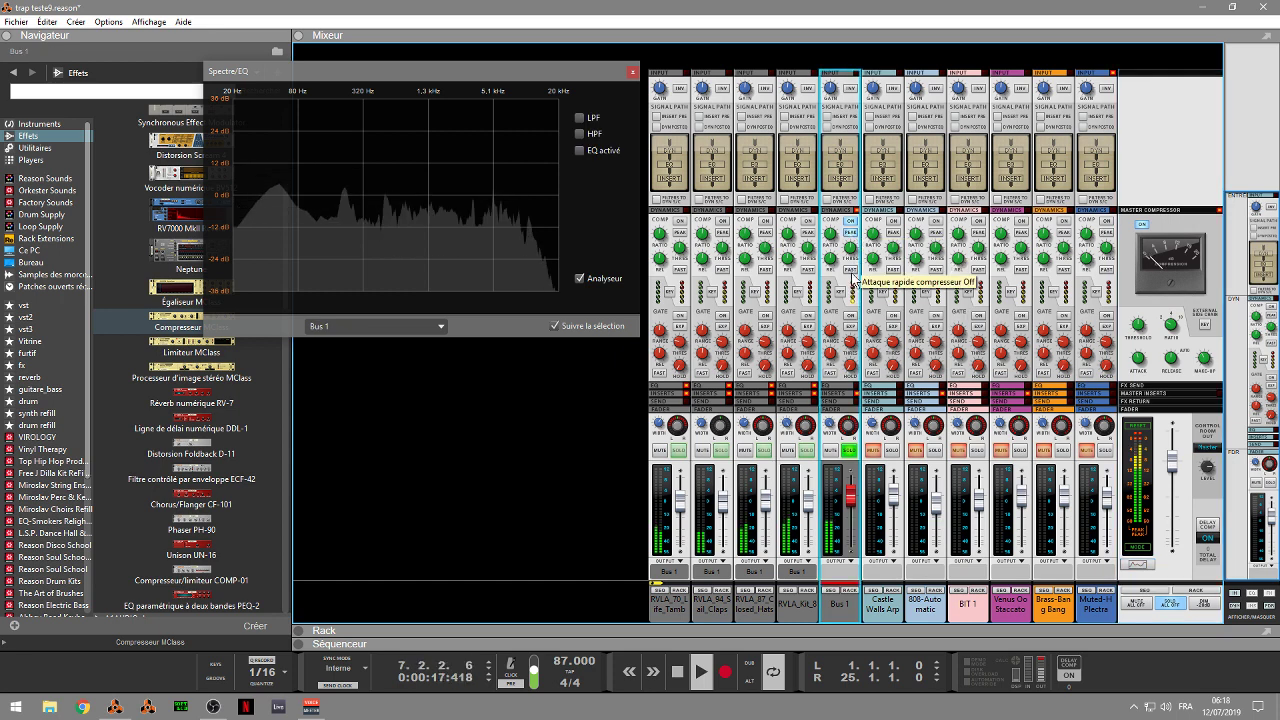
pyautogui.click(1140, 398)
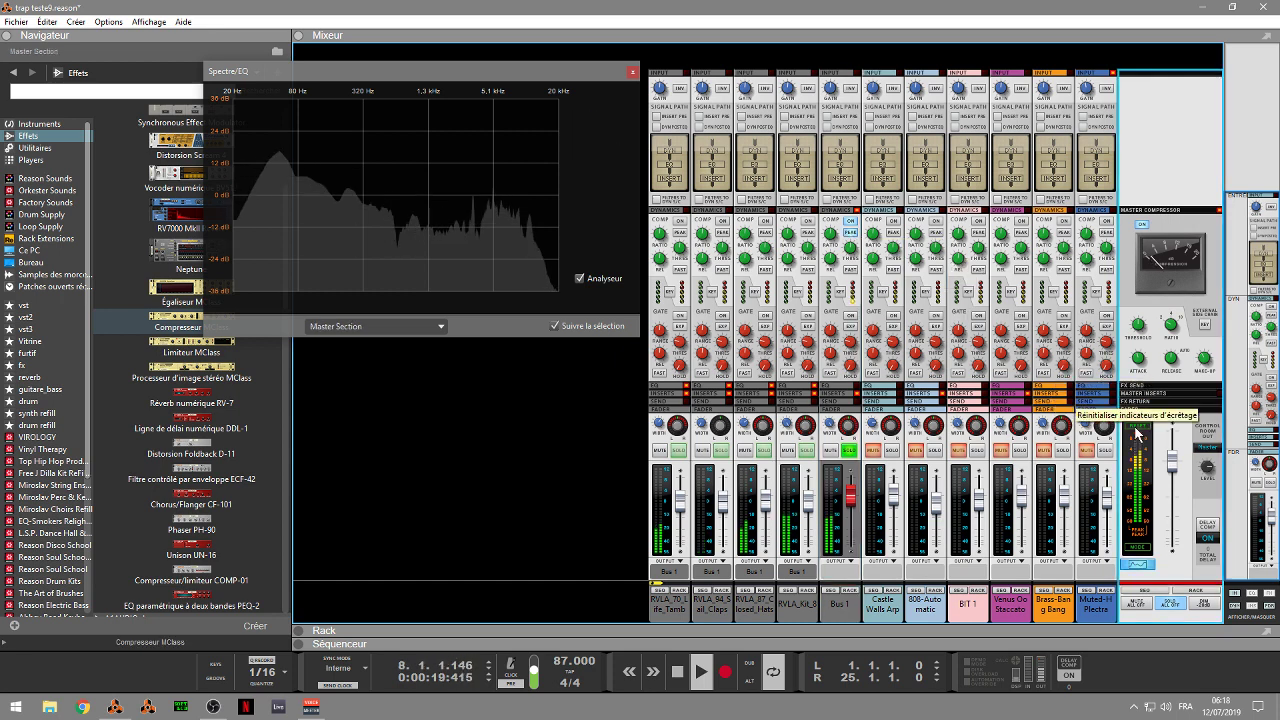
pyautogui.click(831, 238)
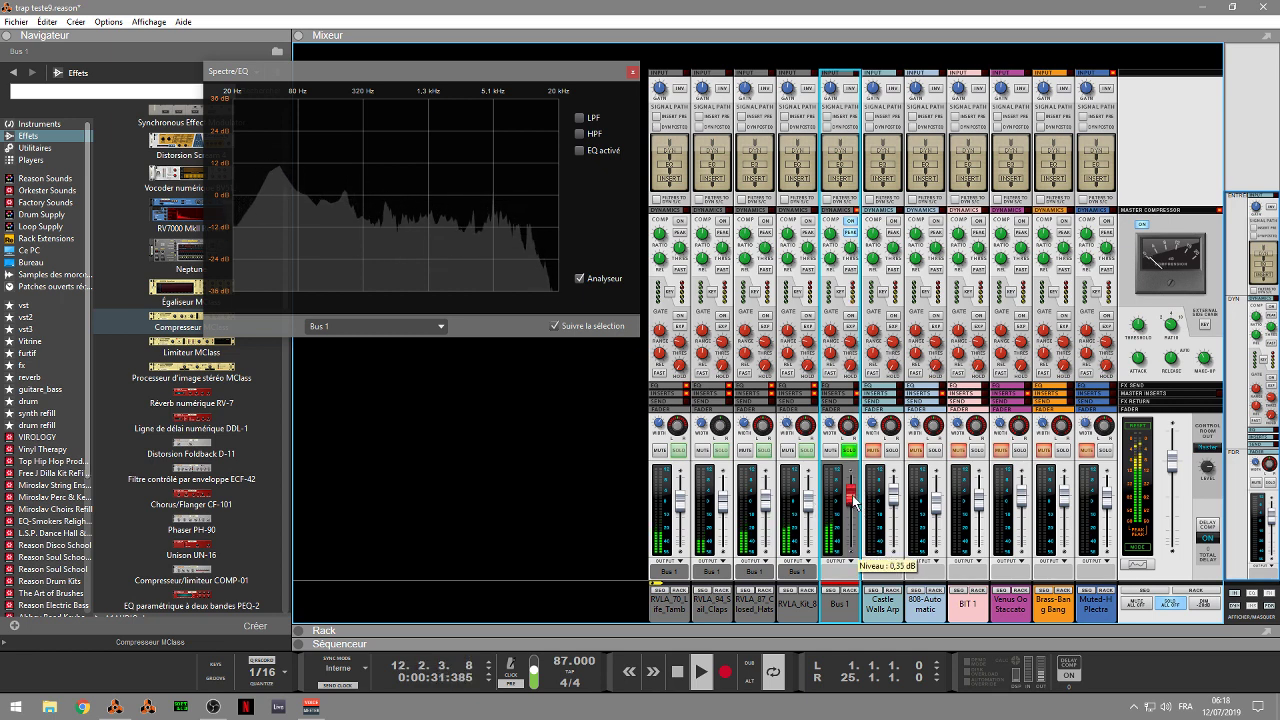
# Step: Solo the Castle Walls Arp channel in place of Bus 1 and move the spectrum EQ window over the channel strips
pyautogui.click(891, 452)
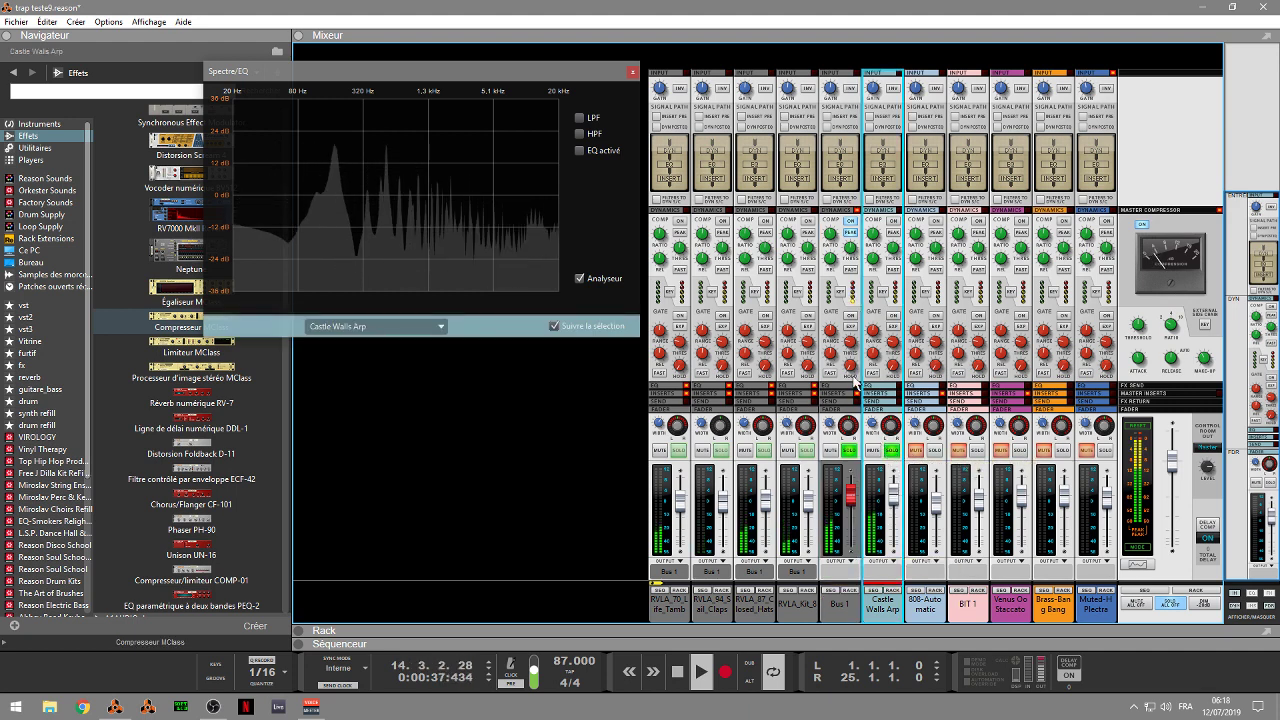
pyautogui.moveTo(548, 73); pyautogui.dragTo(1021, 128)
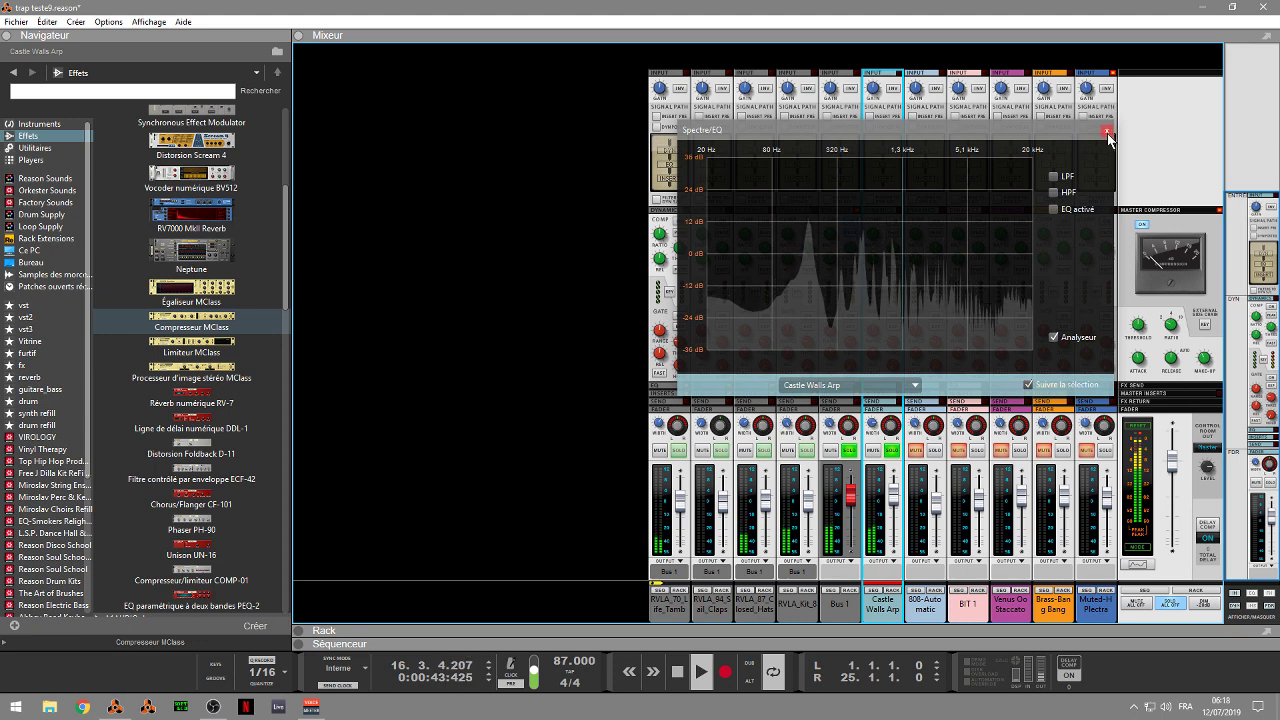
pyautogui.click(839, 604)
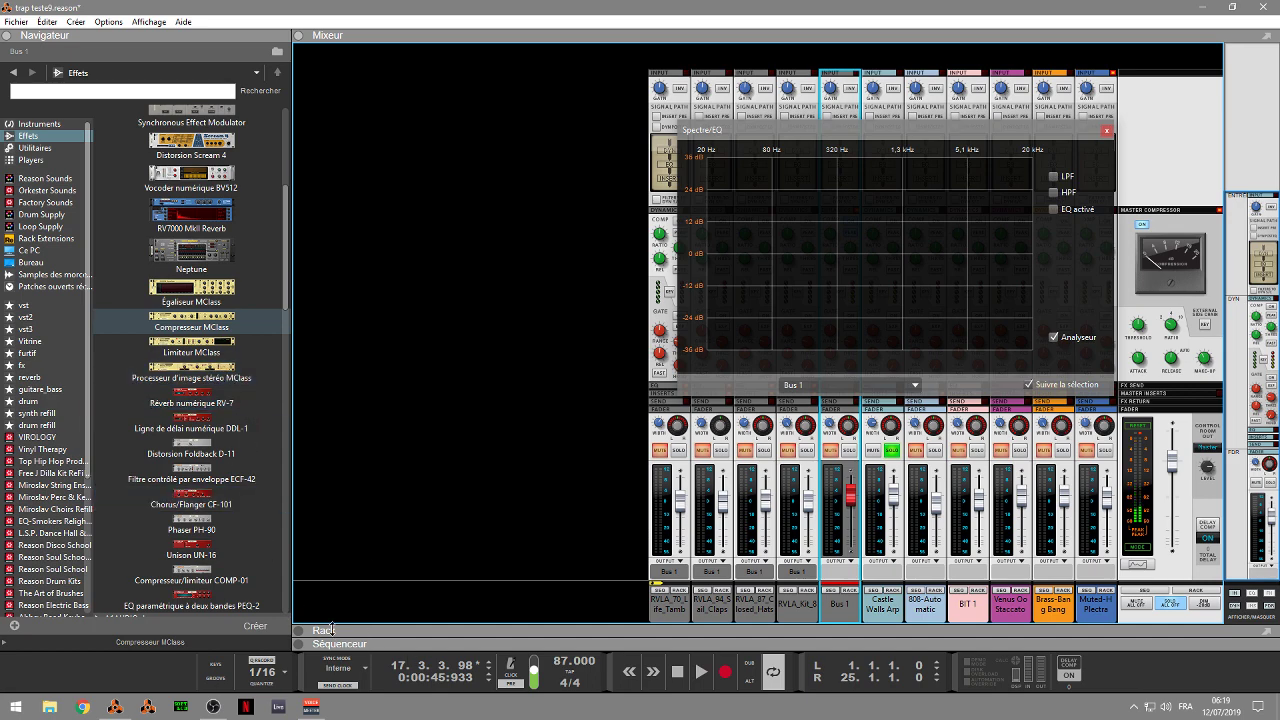
# Step: Show the rack below the mixer and close the spectrum EQ window
pyautogui.click(299, 632)
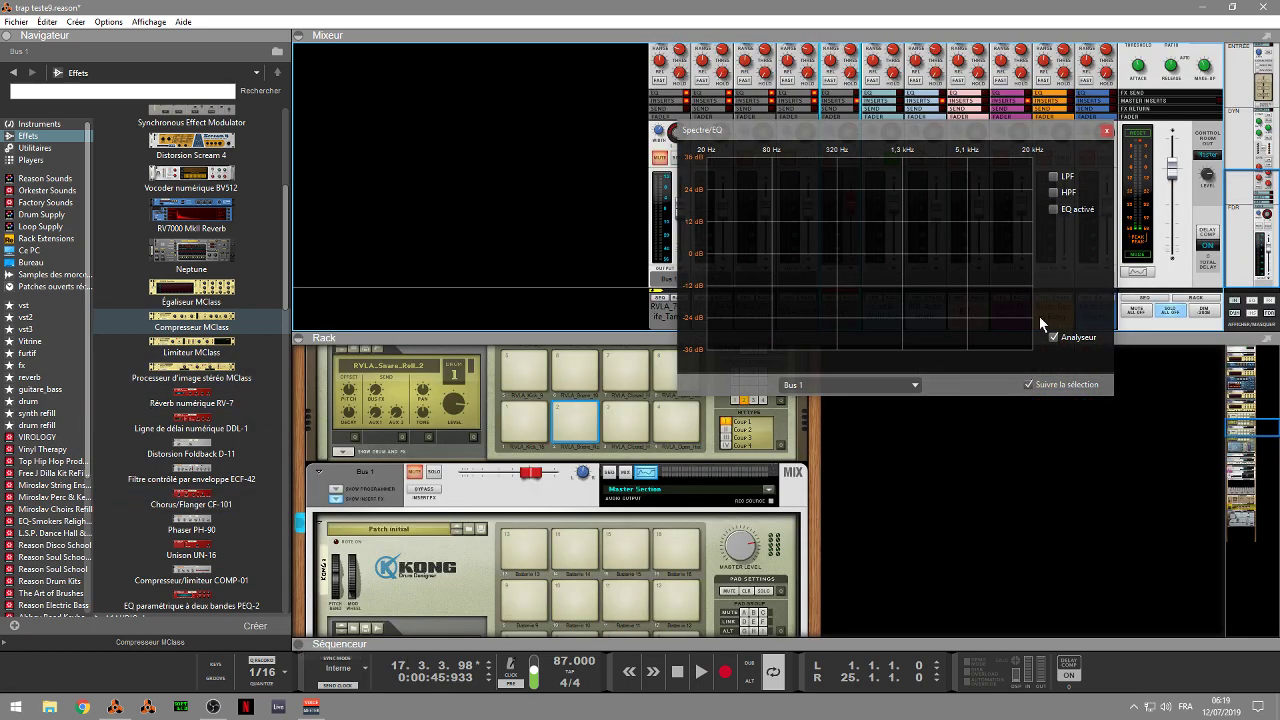
pyautogui.click(1105, 131)
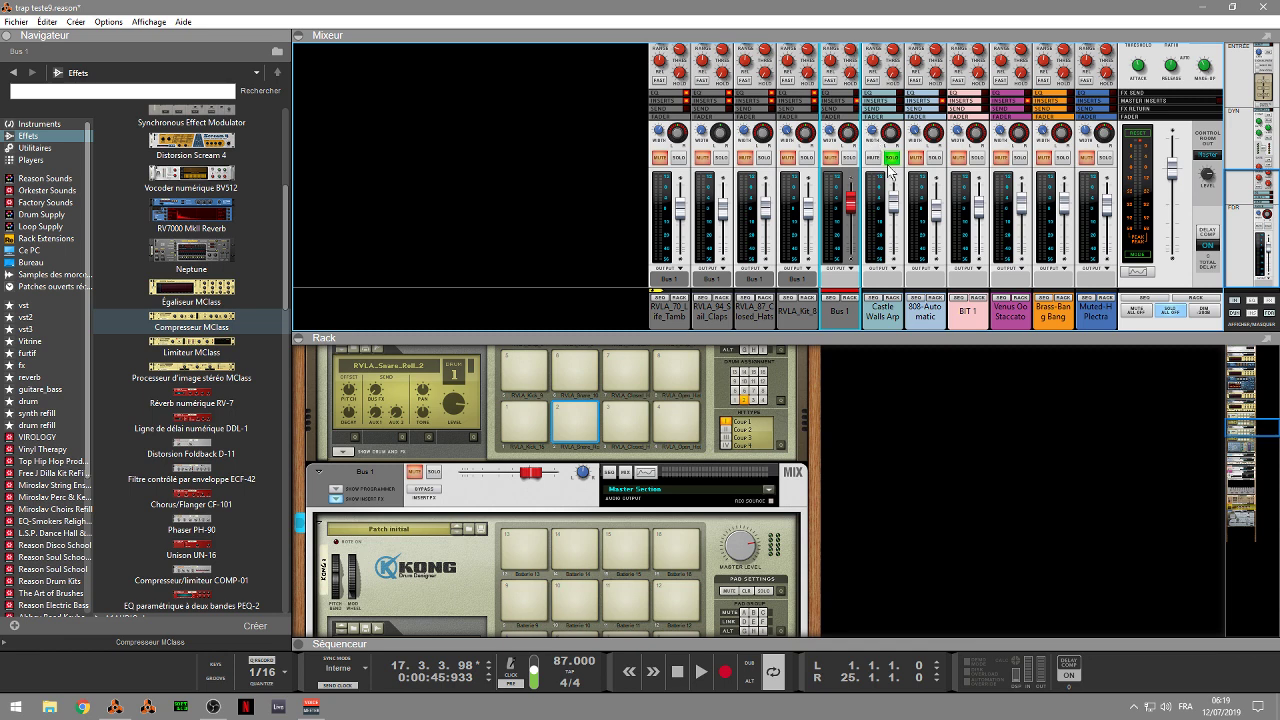
# Step: Play the soloed Castle Walls Arp and audition its channel stereo width, turning it down to 0 and back up
pyautogui.press('space')
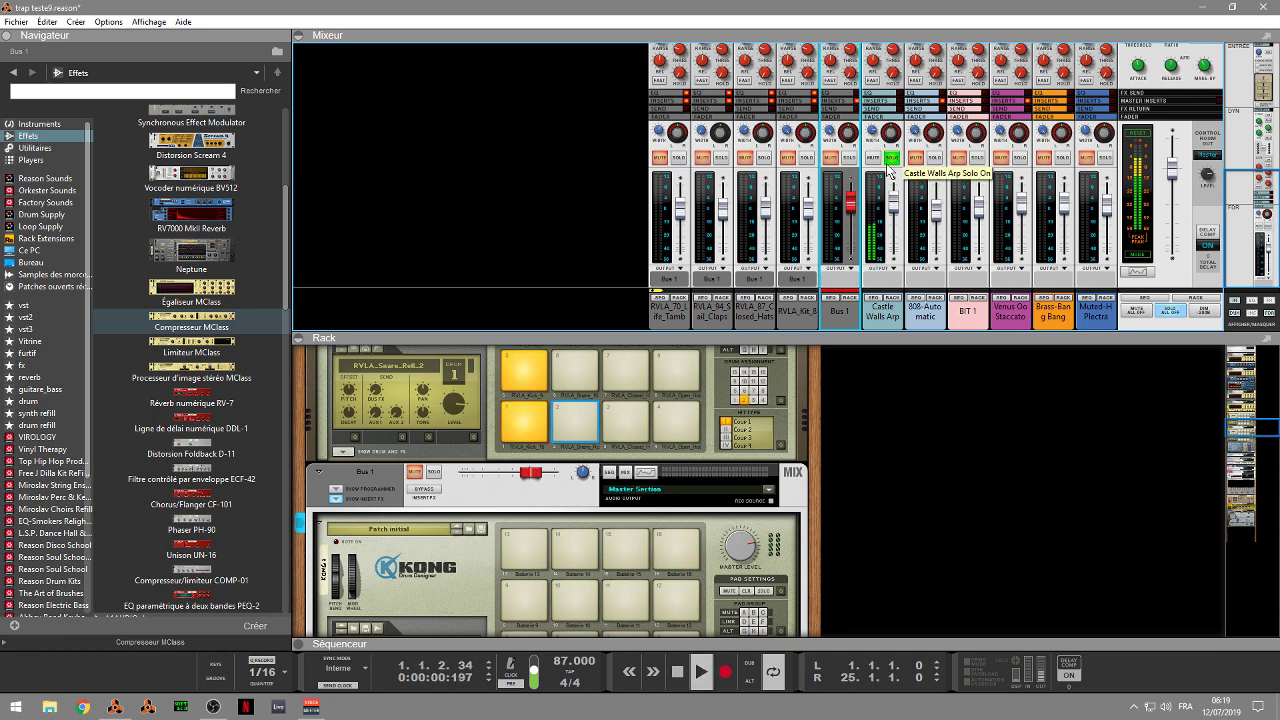
pyautogui.click(876, 137)
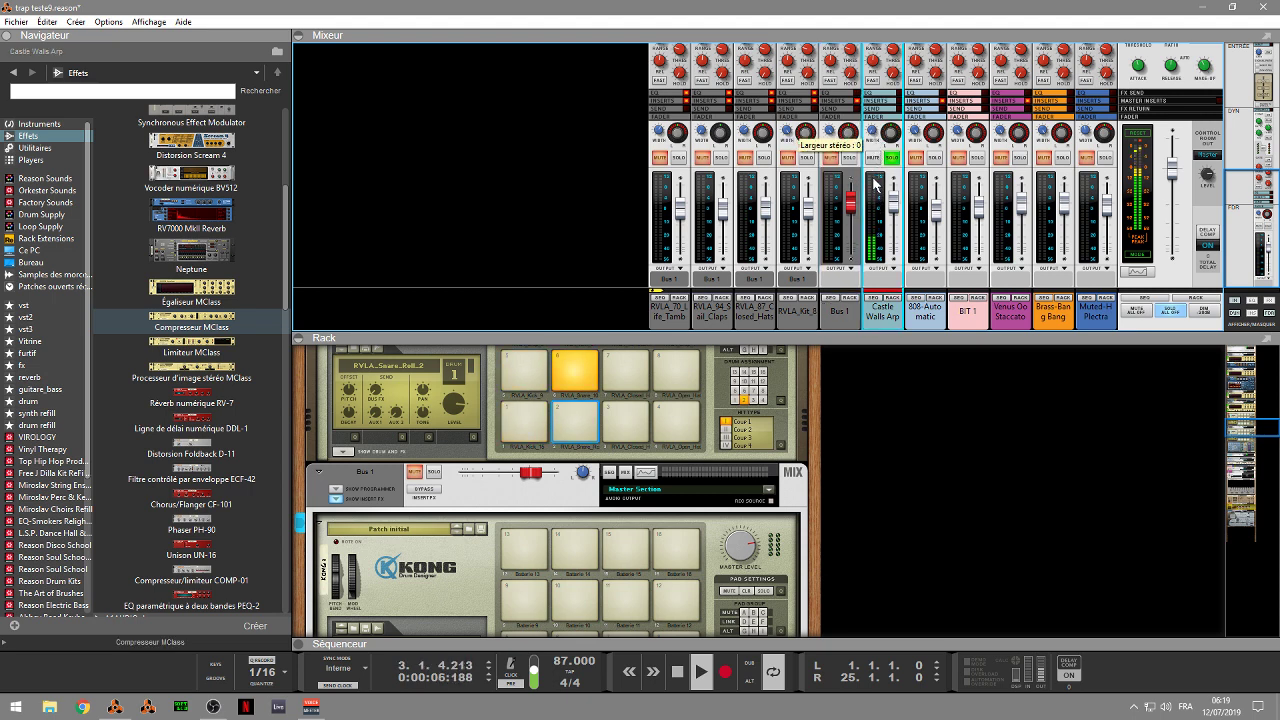
pyautogui.moveTo(873, 163); pyautogui.dragTo(873, 120)
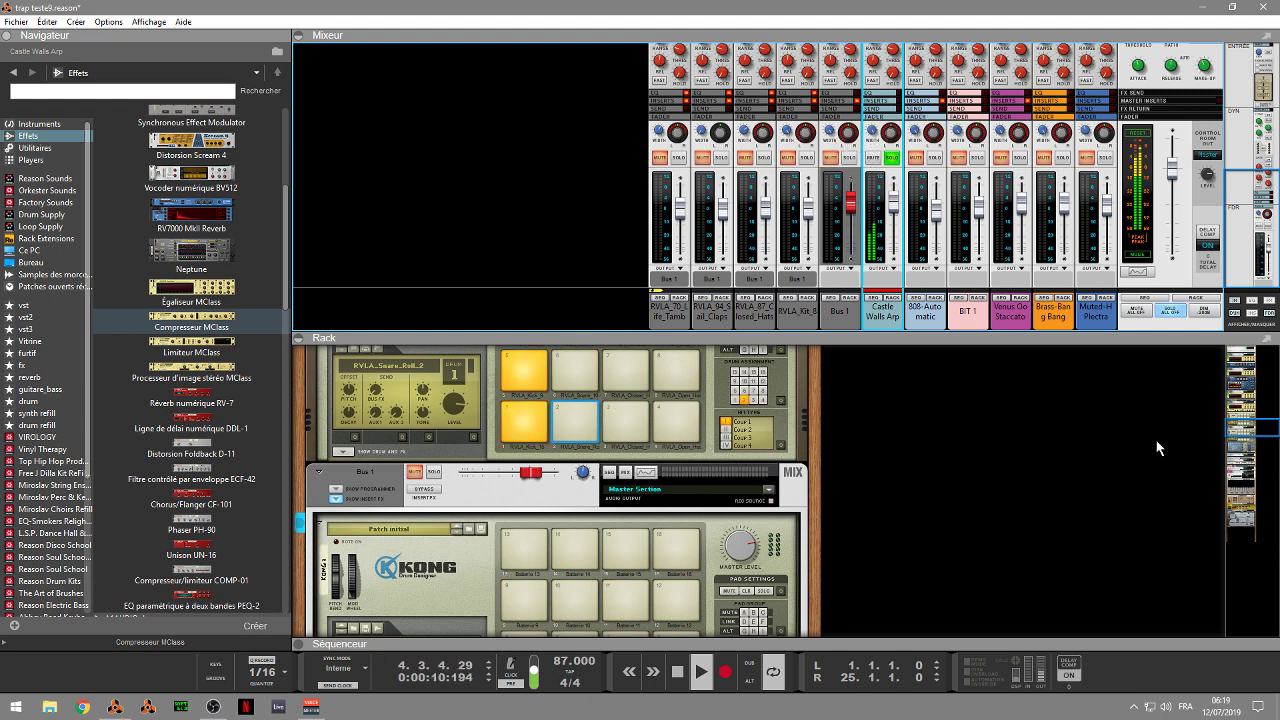
# Step: Reveal Castle Walls Arp in the rack, unfold its Sektor instrument and insert an MClass Stereo Imager on the channel
pyautogui.click(891, 298)
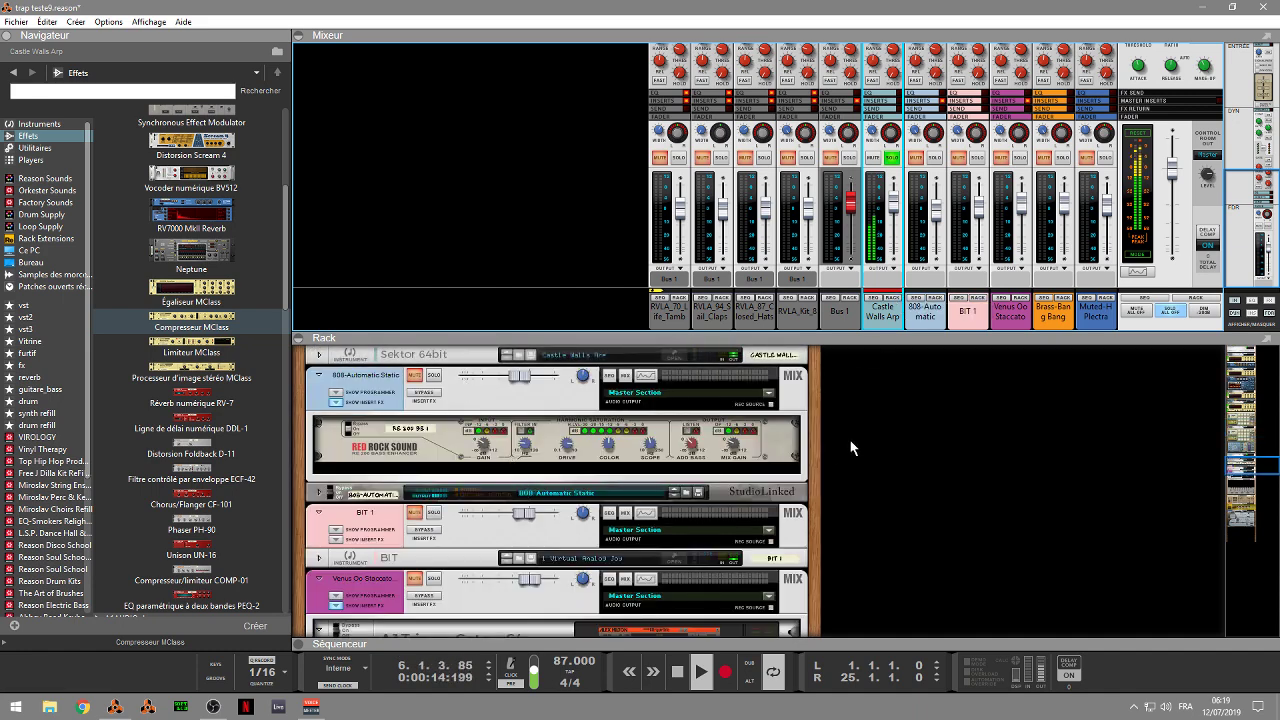
pyautogui.scroll(5, 1236, 466)
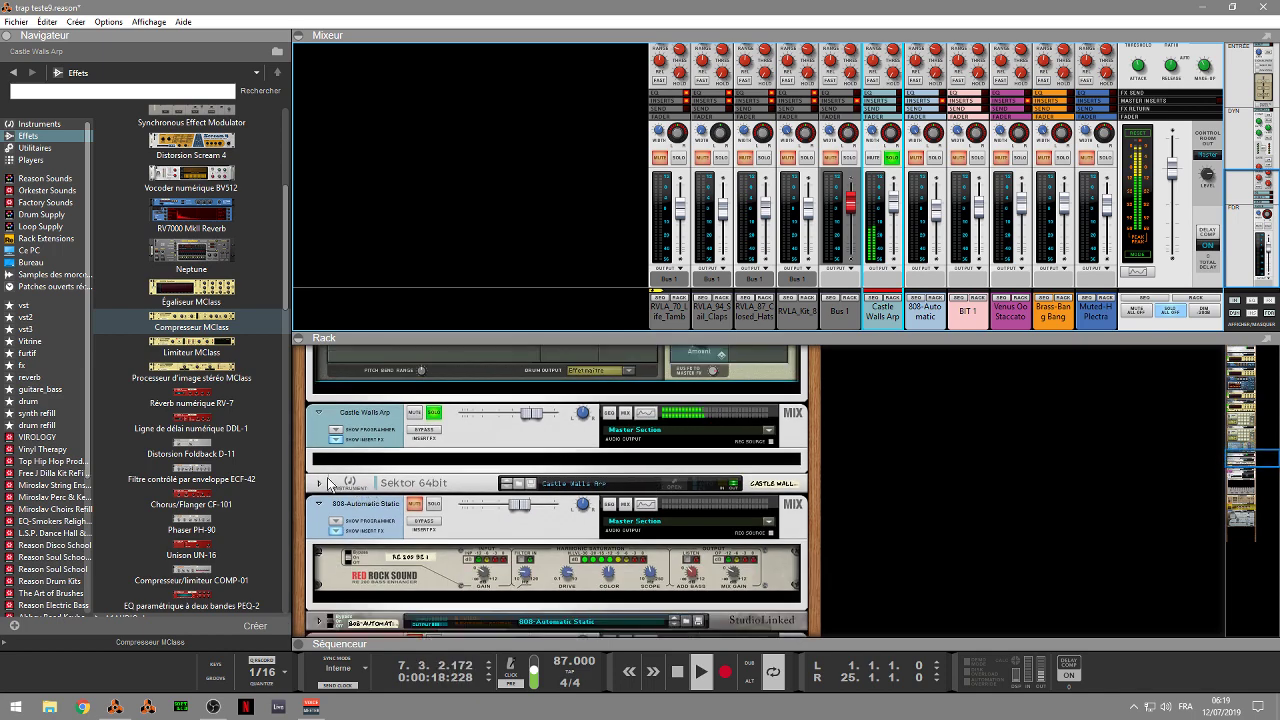
pyautogui.click(319, 485)
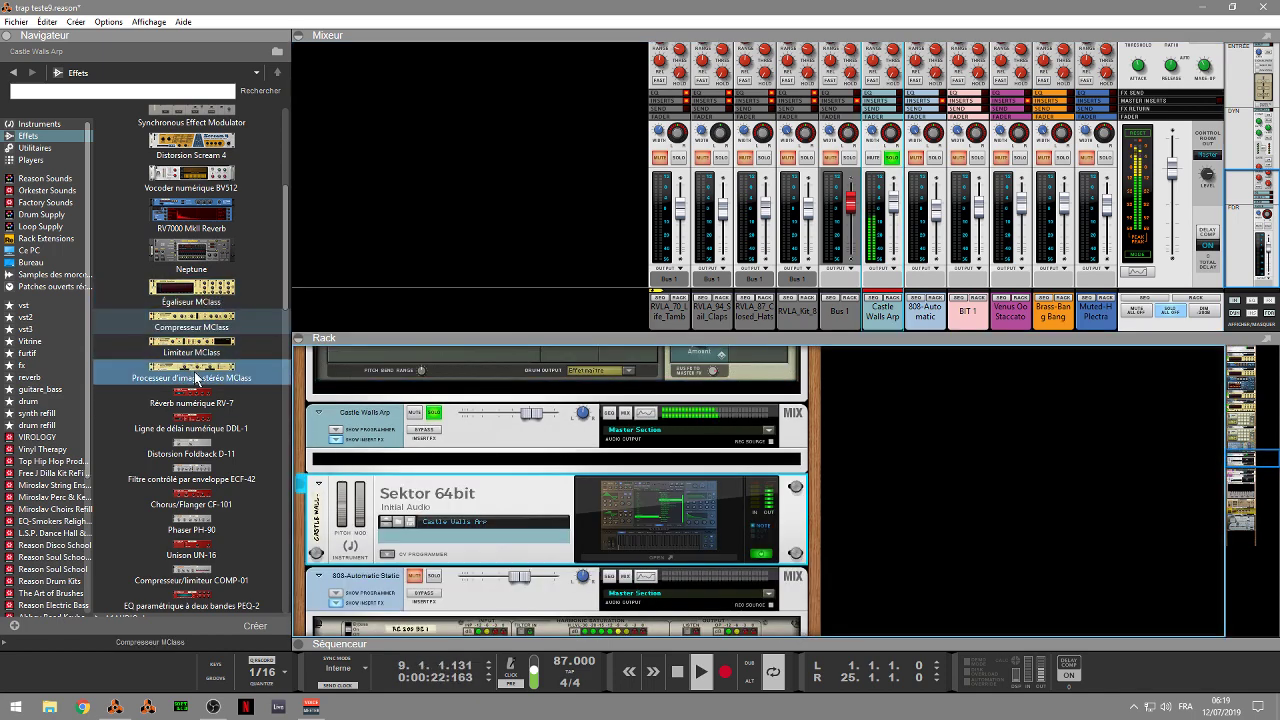
pyautogui.moveTo(198, 378); pyautogui.dragTo(458, 479)
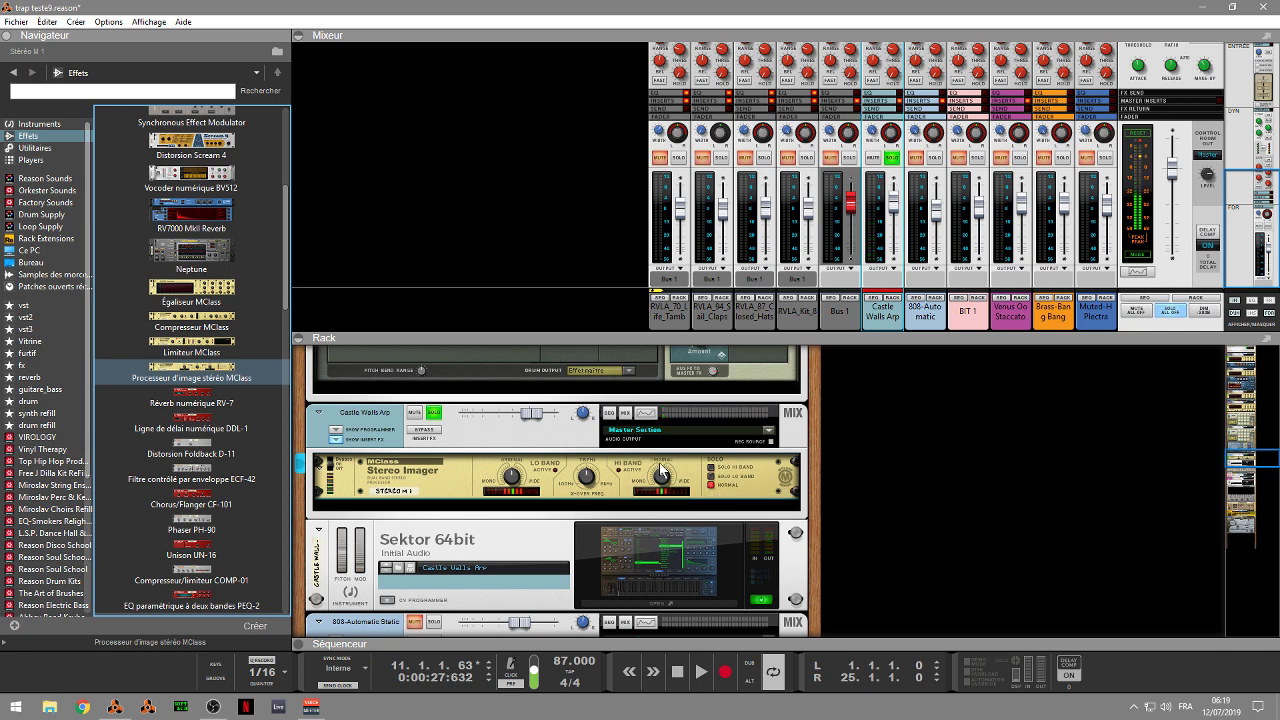
# Step: Solo the Stereo Imager's high band and adjust that band's stereo width during playback
pyautogui.press('space')
pyautogui.press('space')
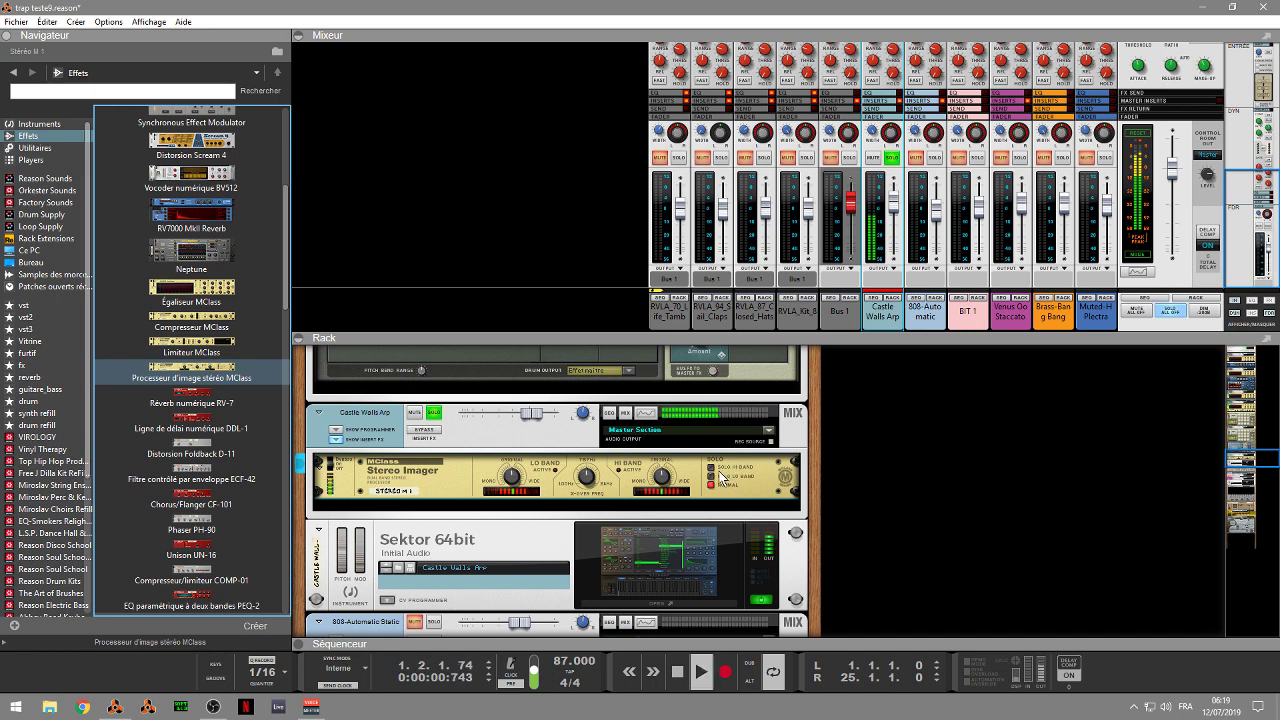
pyautogui.click(711, 467)
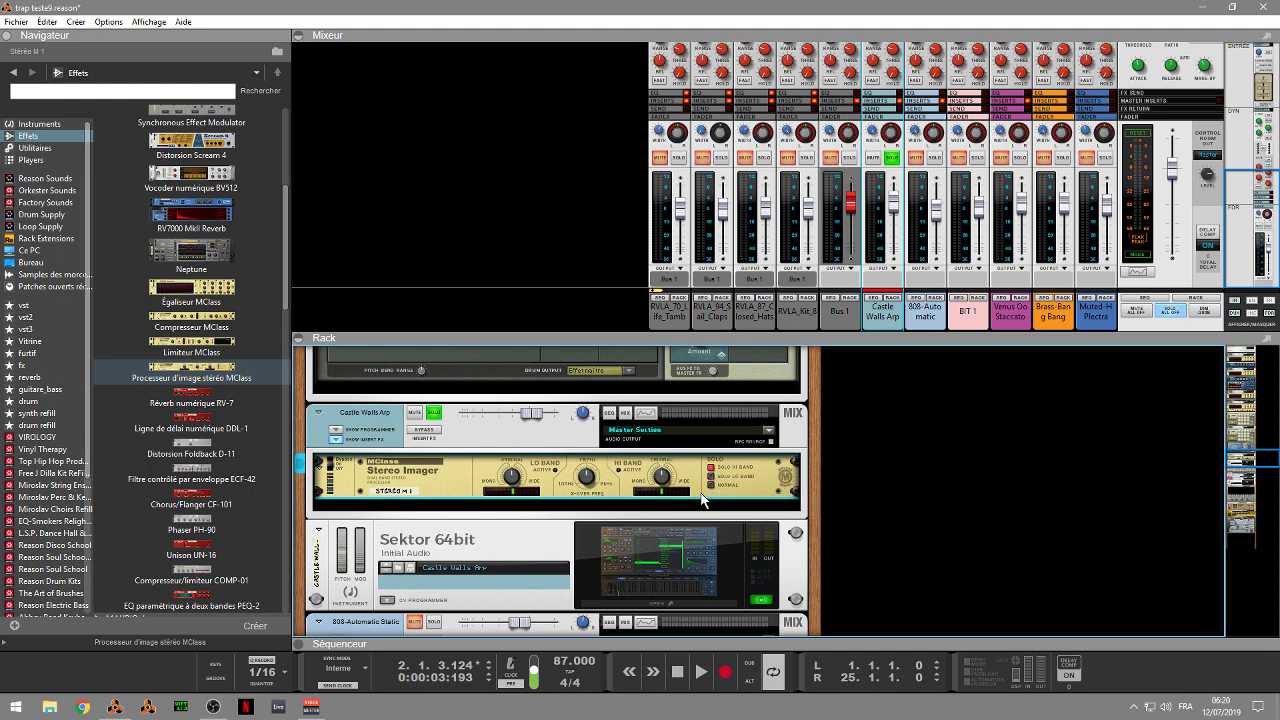
pyautogui.press('space')
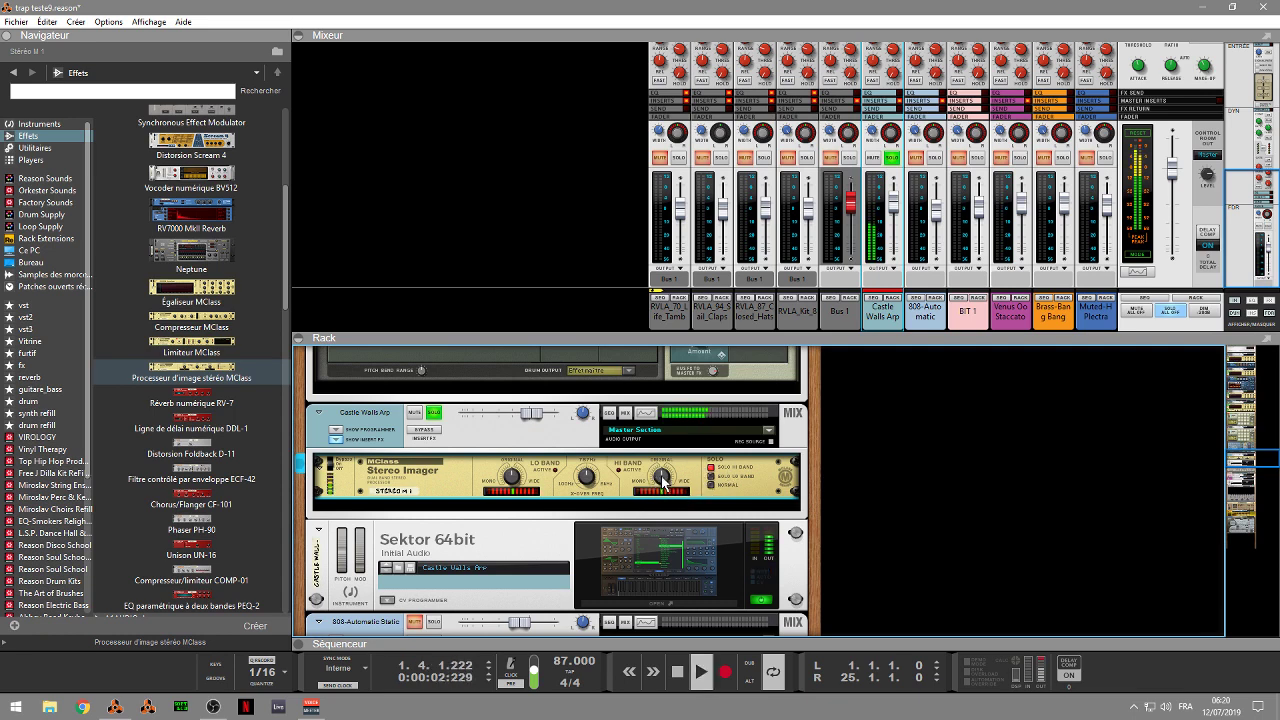
pyautogui.moveTo(662, 478)
pyautogui.moveTo(662, 478)
pyautogui.mouseDown()
pyautogui.moveTo(657, 458)
pyautogui.moveTo(658, 496)
pyautogui.mouseUp()
pyautogui.scroll(2, 657, 496)
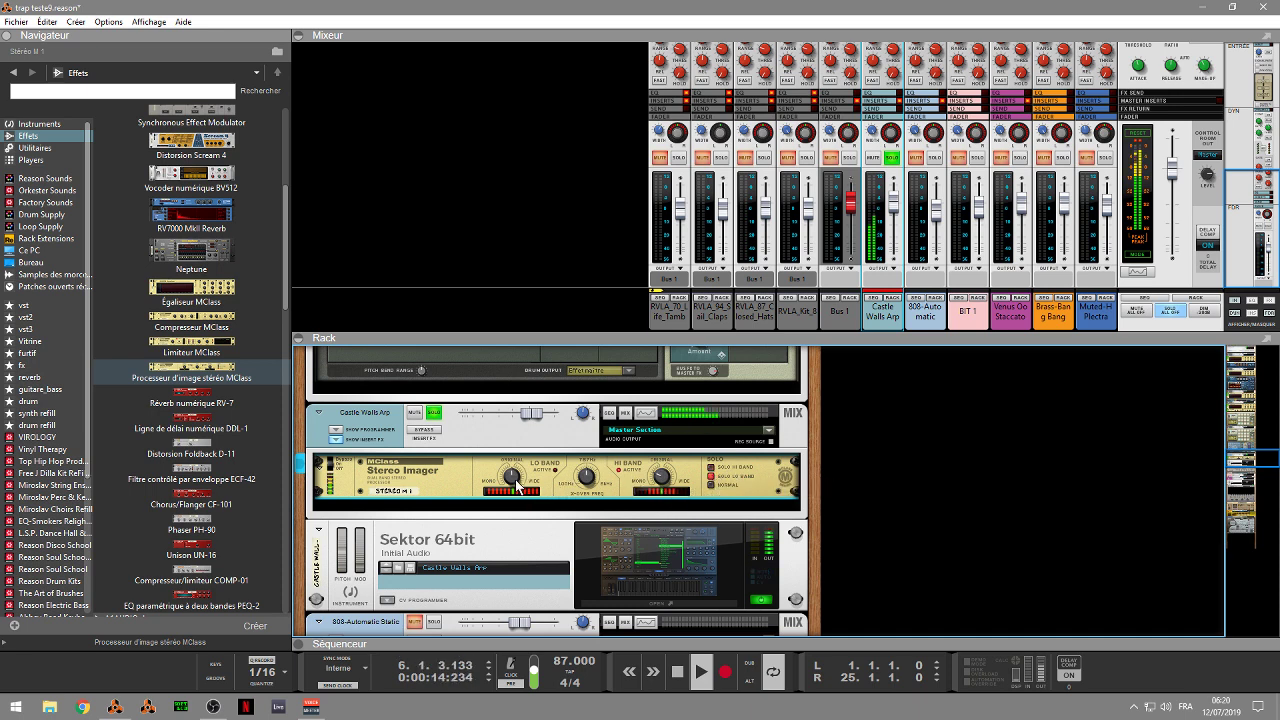
# Step: Lower the Stereo Imager's crossover frequency to about 470 Hz with the low band soloed, and restore Normal solo mode
pyautogui.moveTo(518, 497)
pyautogui.scroll(-4, 518, 497)
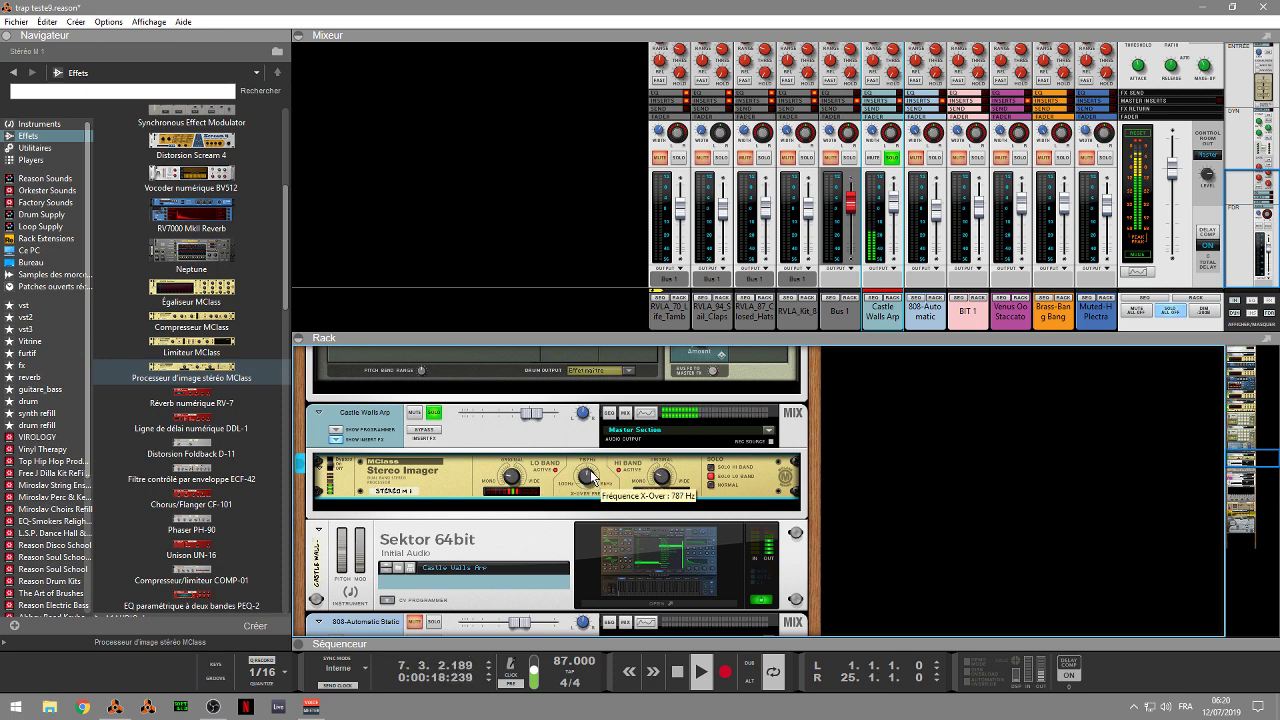
pyautogui.moveTo(590, 472)
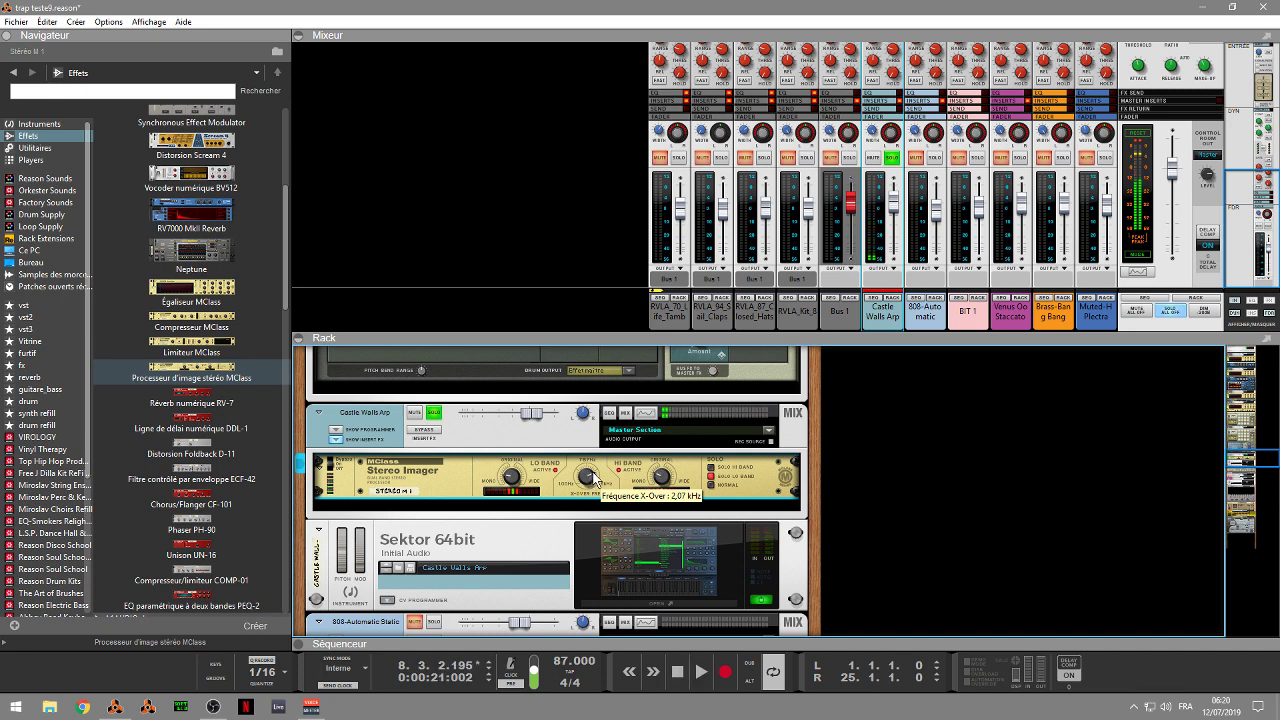
pyautogui.moveTo(591, 480)
pyautogui.mouseDown()
pyautogui.moveTo(592, 496)
pyautogui.moveTo(590, 480)
pyautogui.mouseUp()
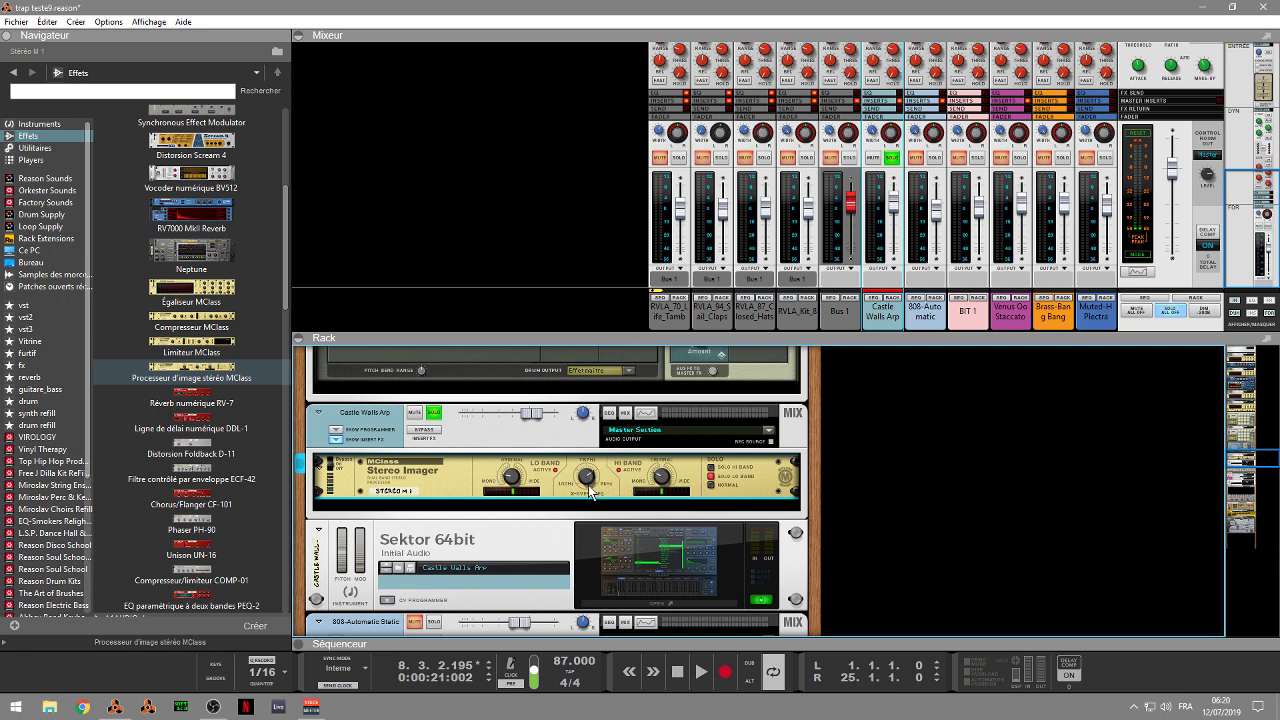
pyautogui.press('space')
pyautogui.moveTo(591, 488)
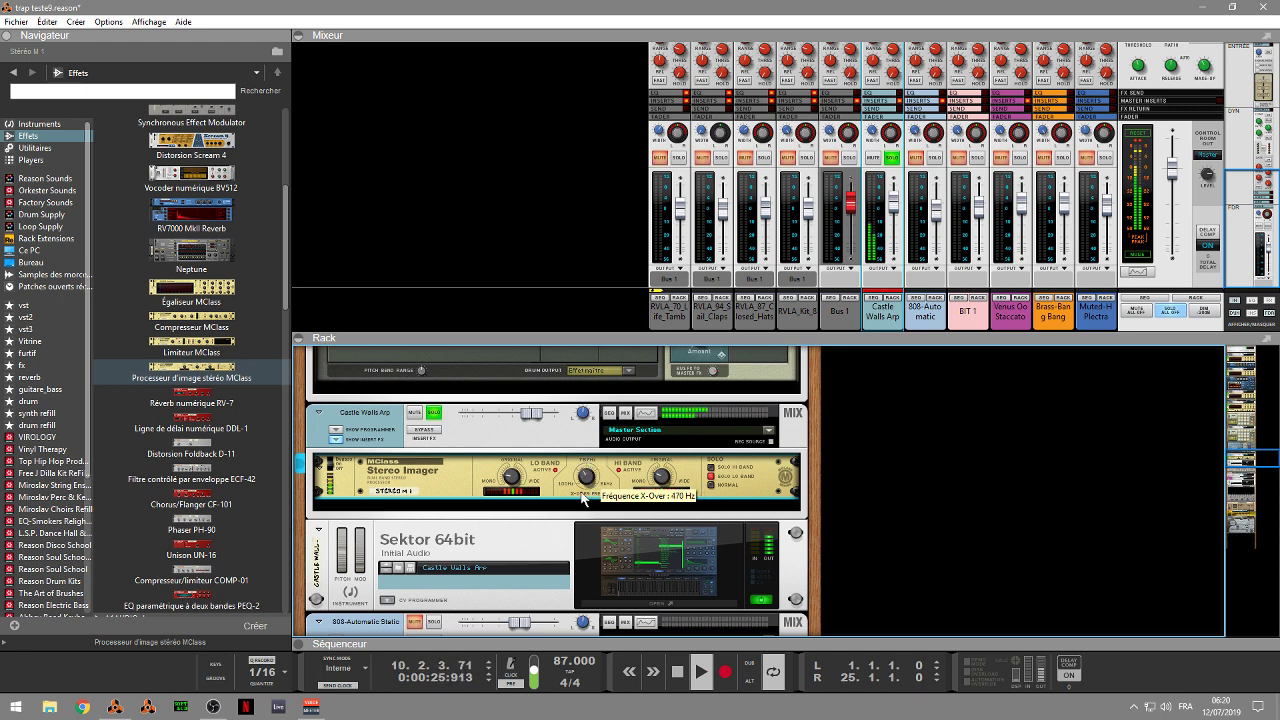
pyautogui.moveTo(581, 494); pyautogui.dragTo(578, 498)
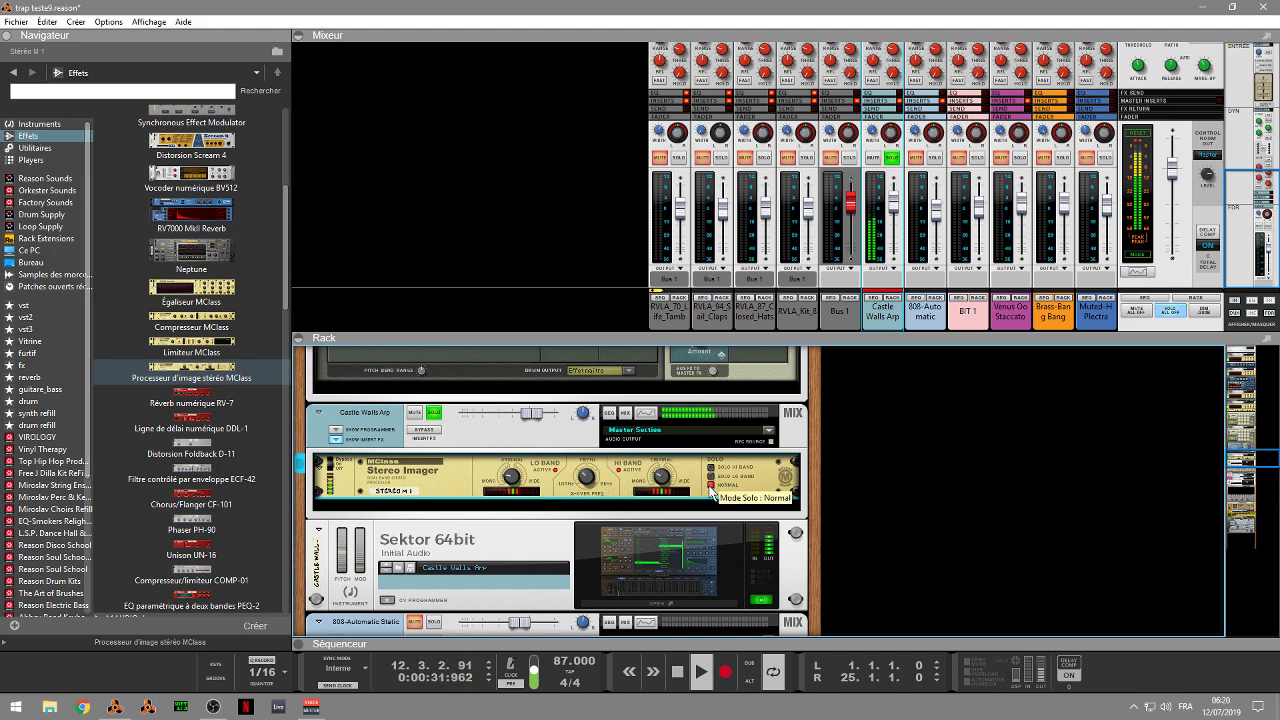
# Step: Remove the Castle Walls Arp solo to hear the full mix and reset the master clip indicators
pyautogui.click(433, 412)
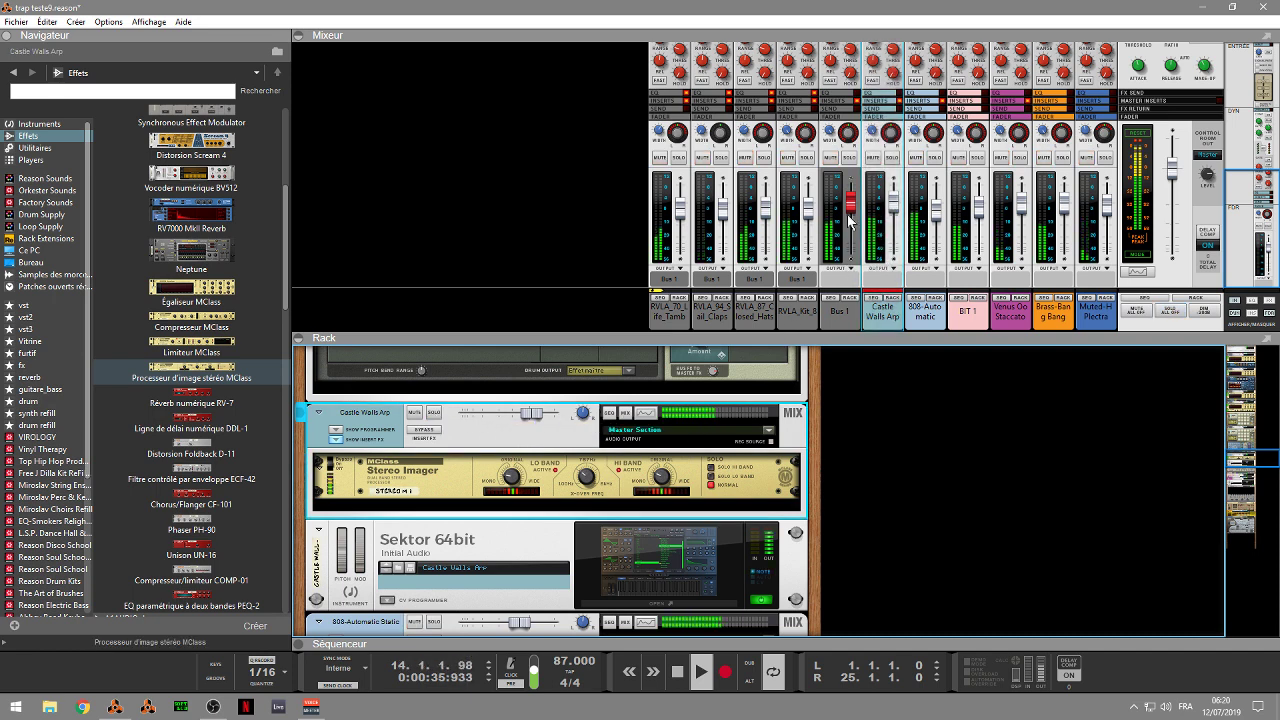
pyautogui.click(1137, 137)
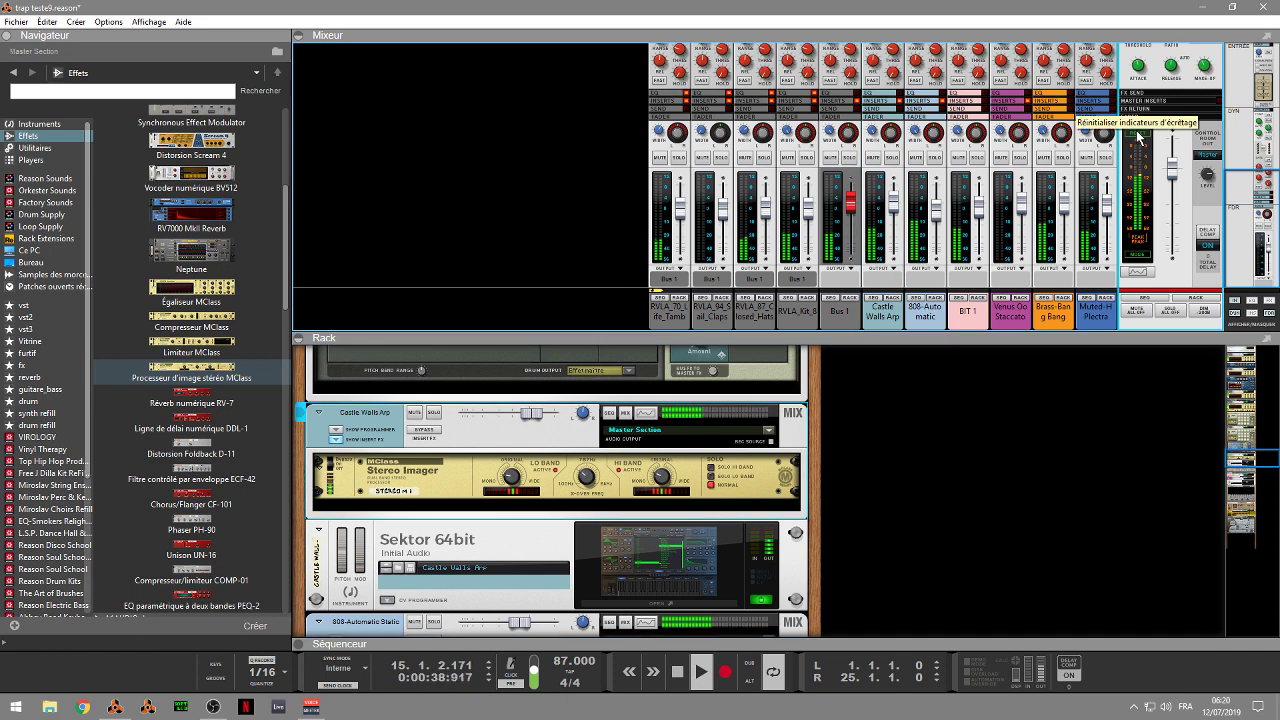
# Step: Solo Castle Walls Arp together with Bus 1 and set the arp channel's stereo width to 91
pyautogui.click(891, 160)
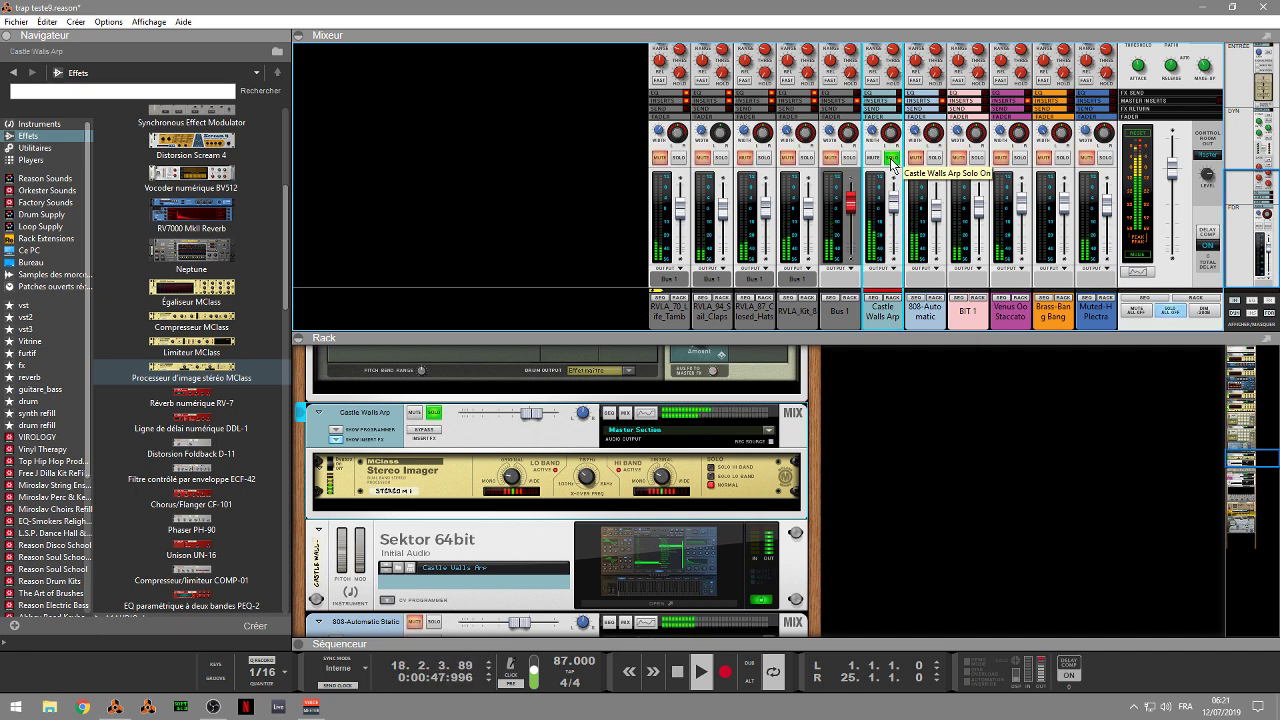
pyautogui.click(848, 160)
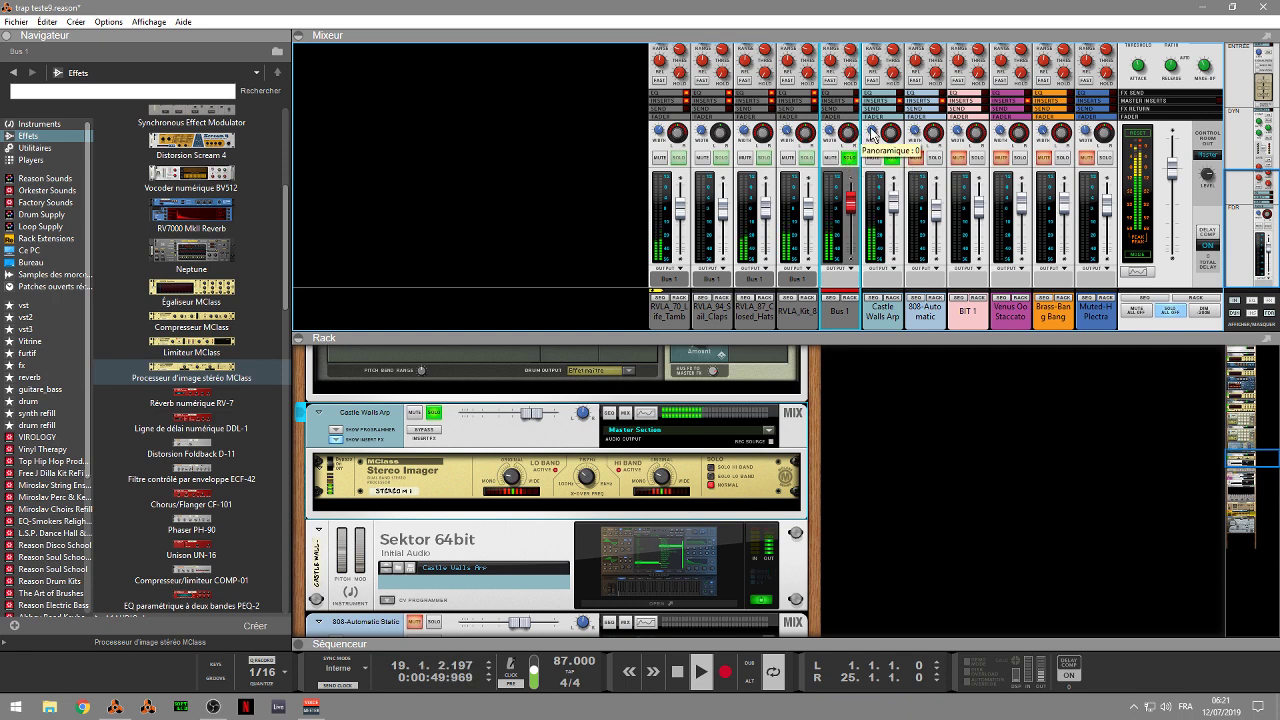
pyautogui.click(871, 147)
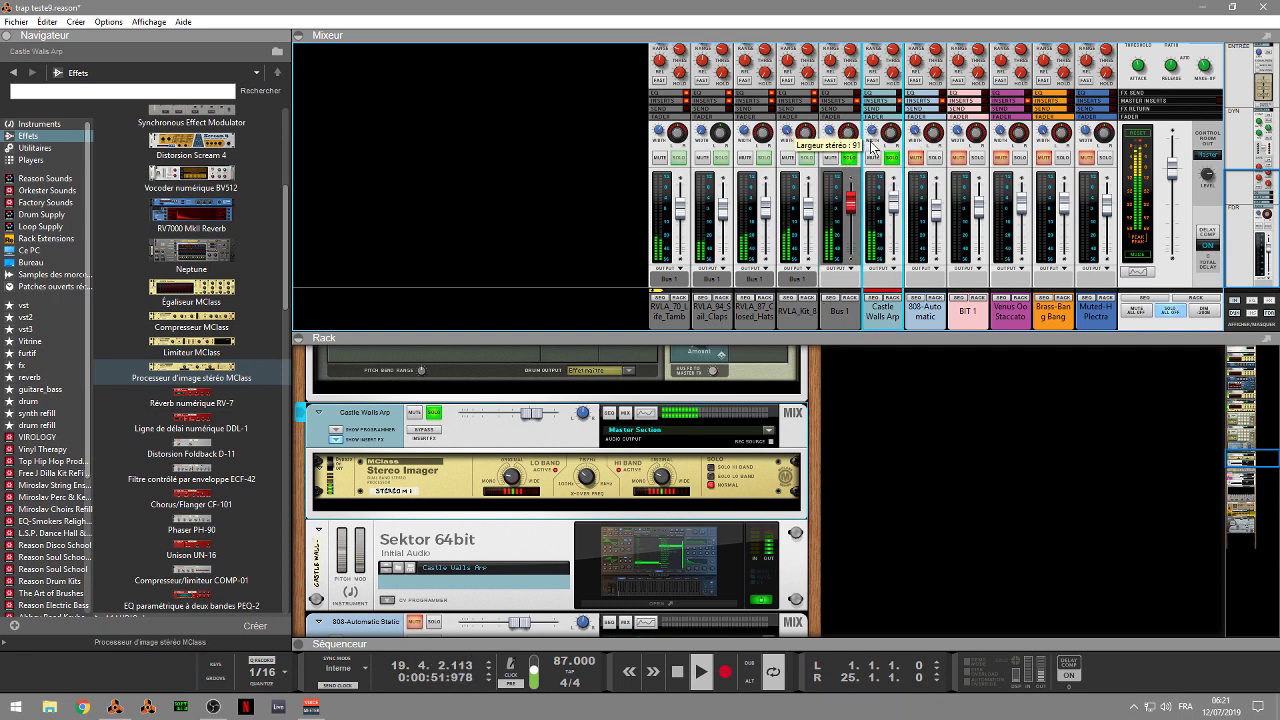
# Step: Add the 808-Automatic channel to the solos and reveal its Red Rock Sound insert effect in the rack
pyautogui.click(931, 159)
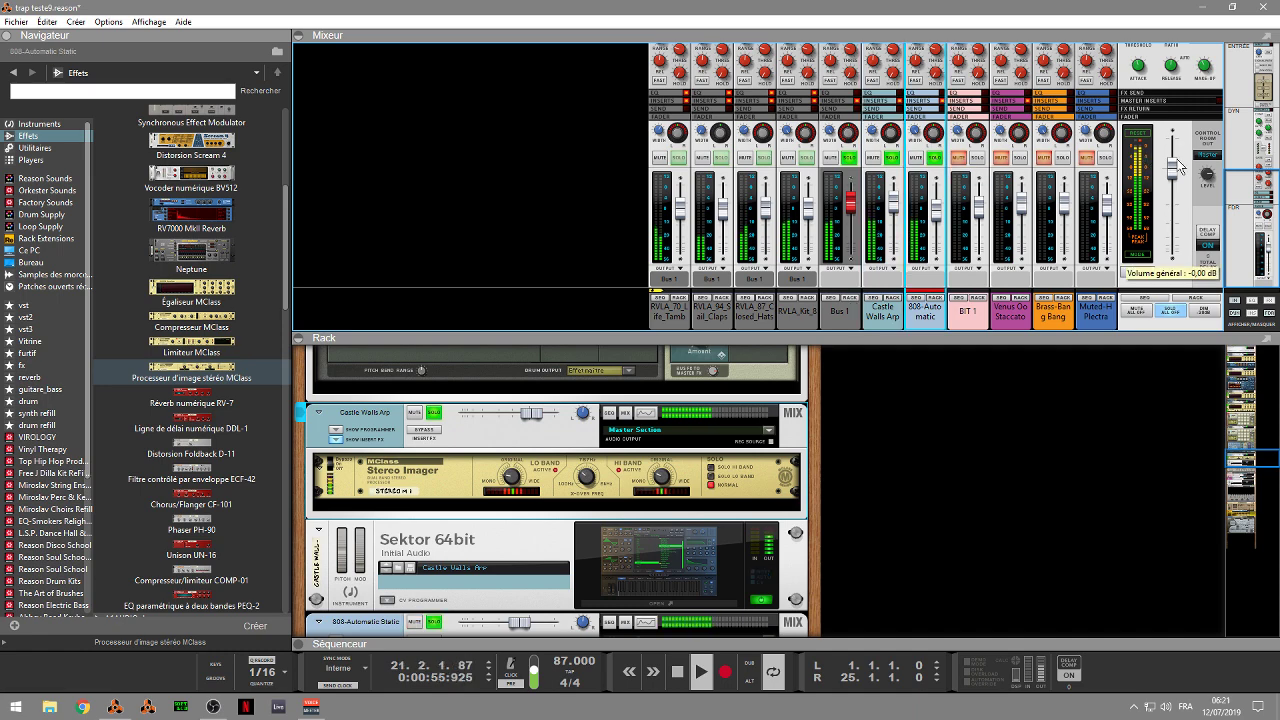
pyautogui.click(1208, 165)
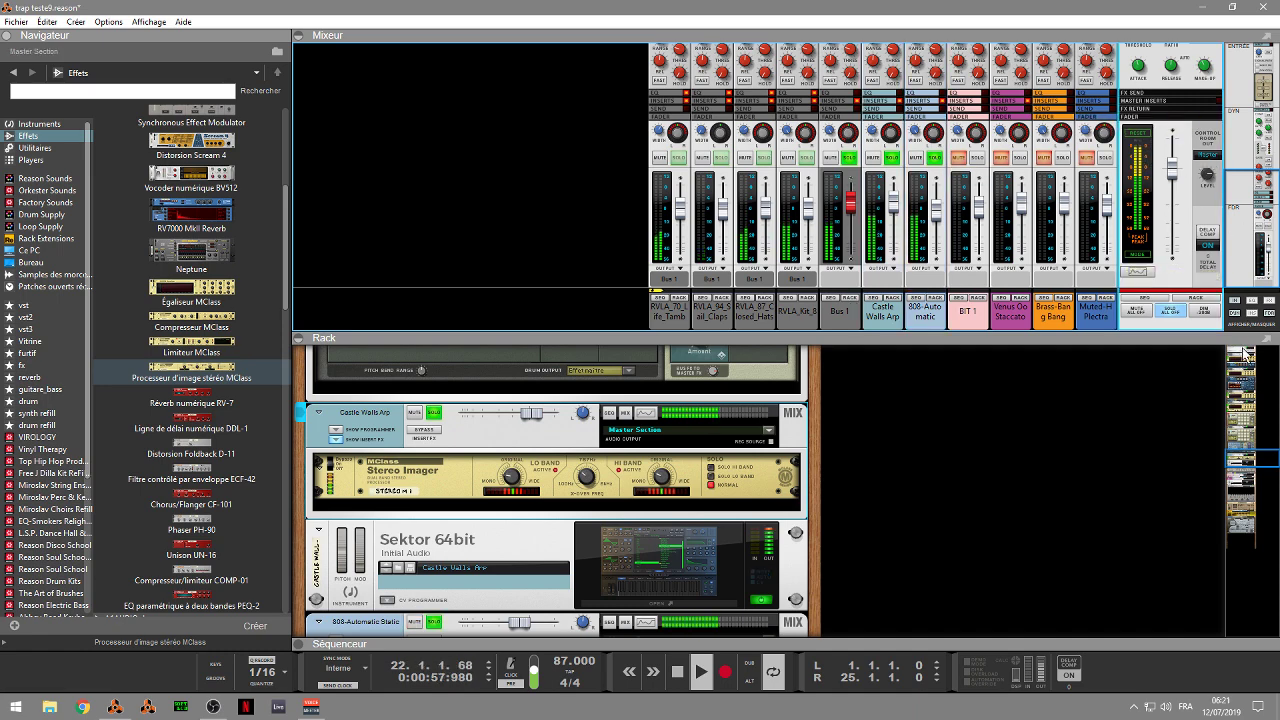
pyautogui.moveTo(1268, 458); pyautogui.dragTo(1268, 471)
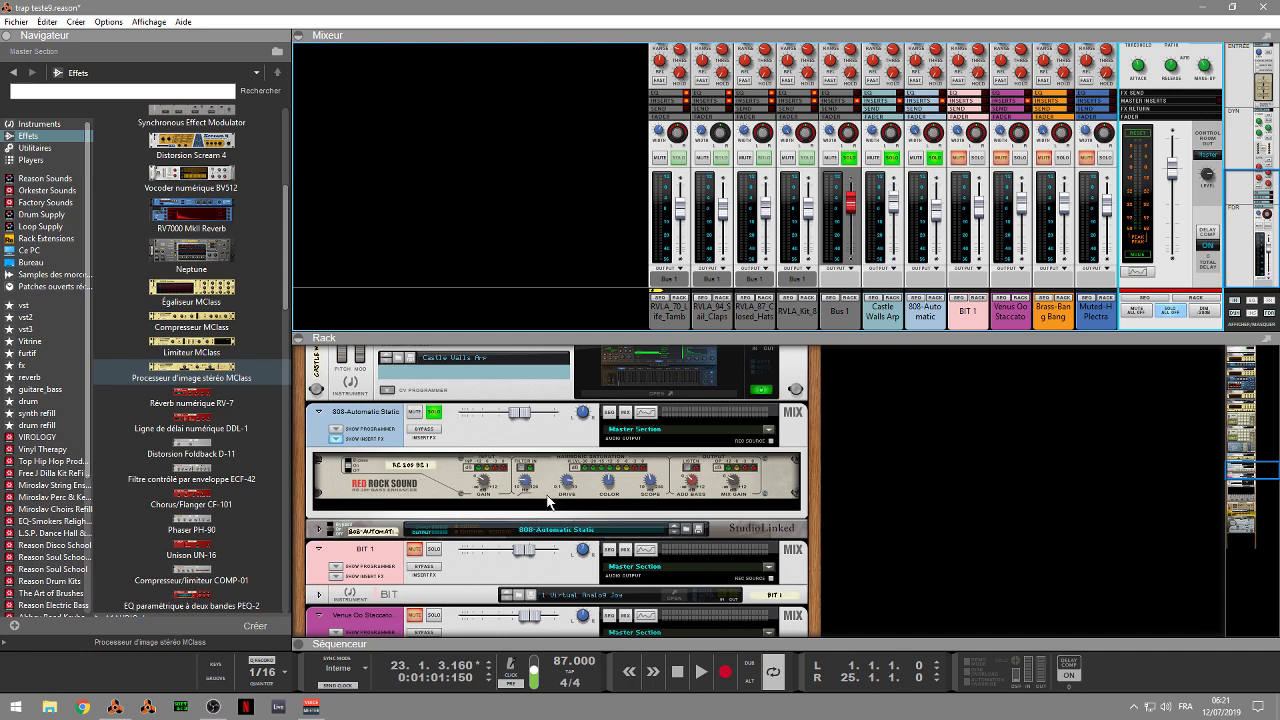
# Step: Play the soloed mix and compare the 808-Automatic channel with its Red Rock Sound insert bypassed and active
pyautogui.click(426, 431)
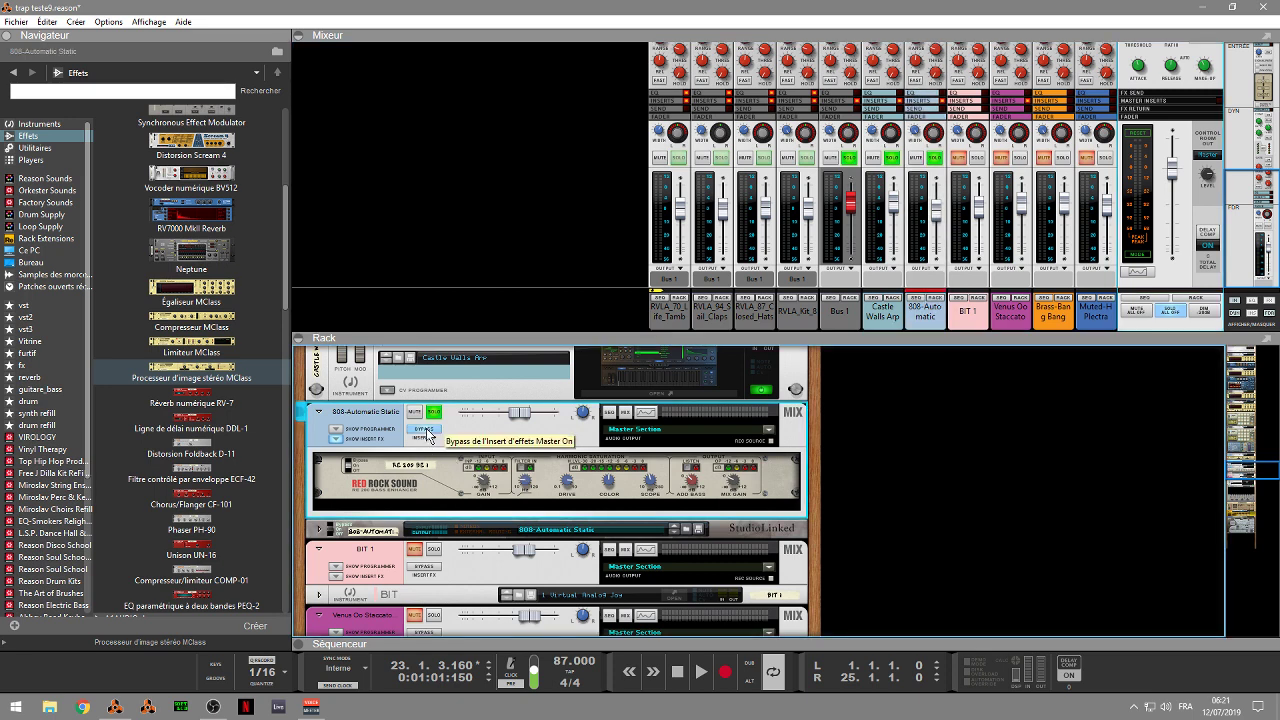
pyautogui.press('space')
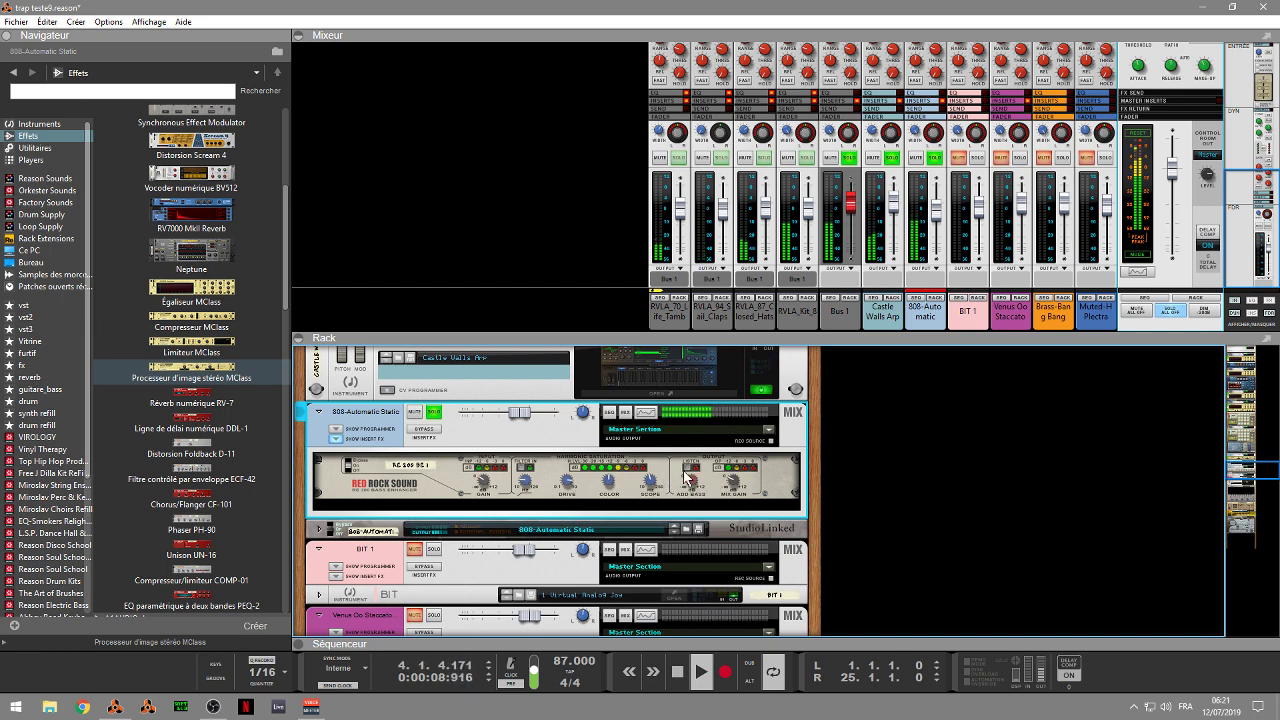
pyautogui.click(737, 484)
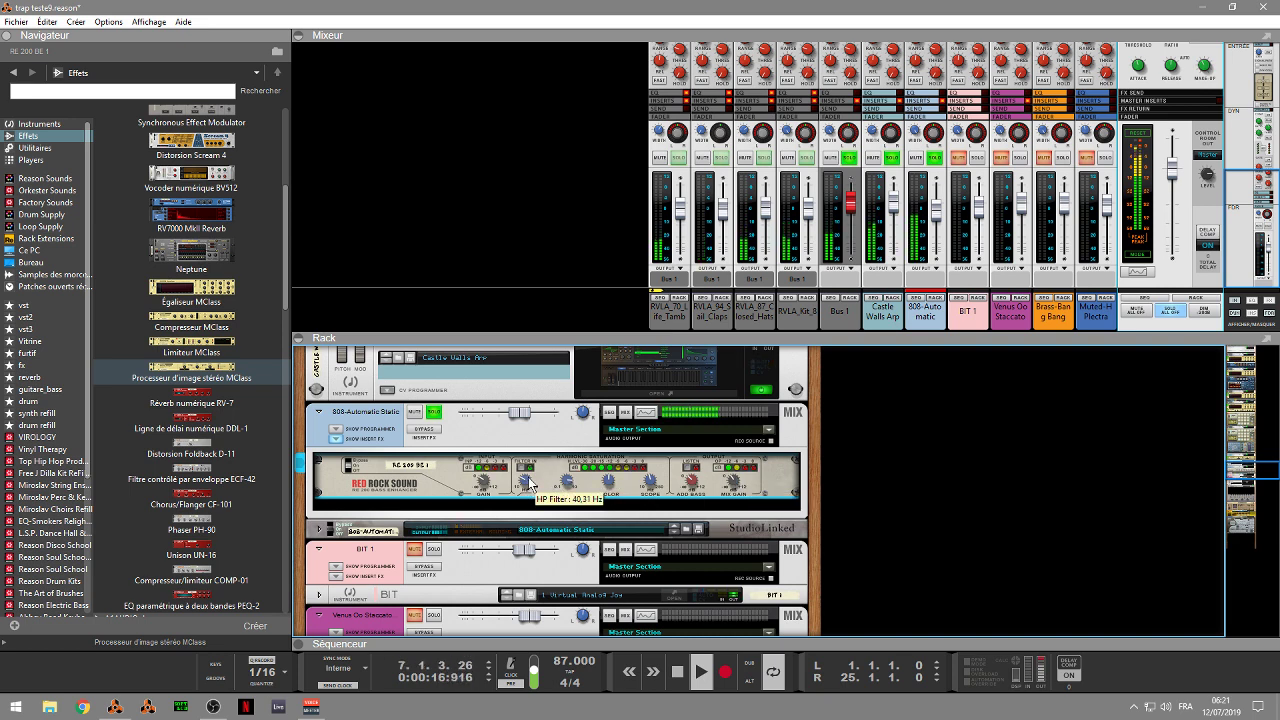
pyautogui.moveTo(529, 481); pyautogui.dragTo(613, 482)
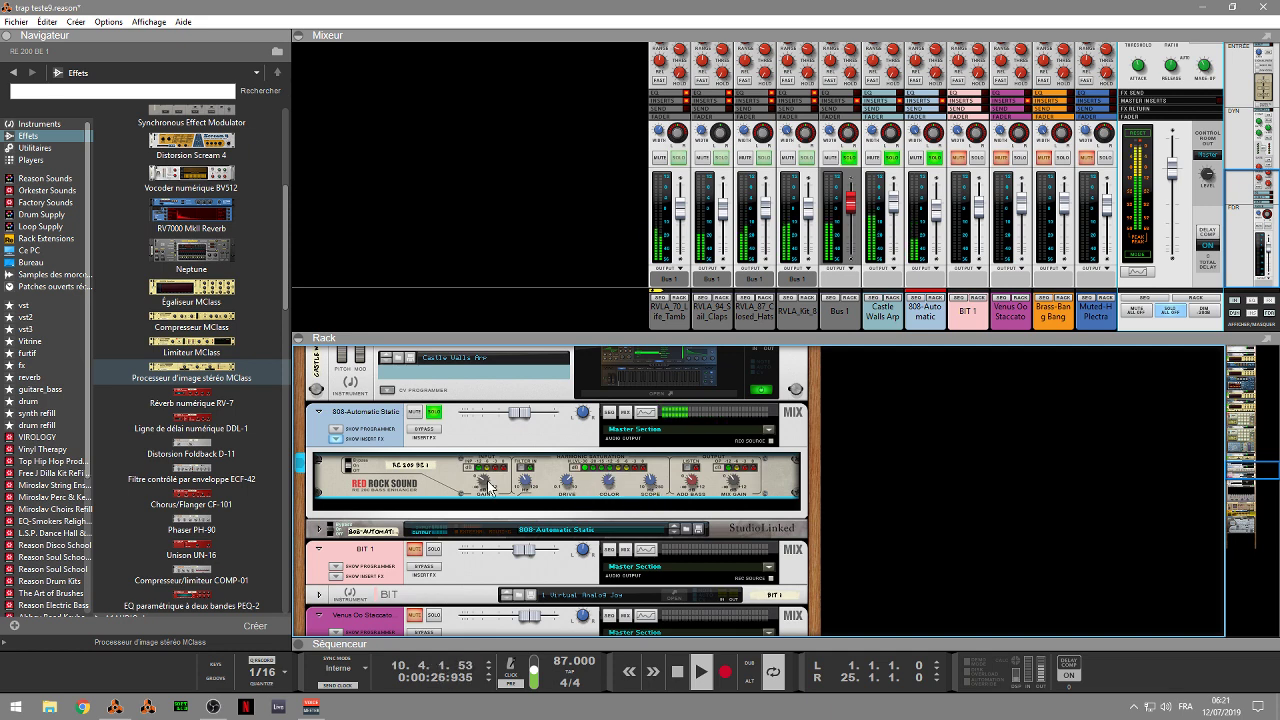
pyautogui.moveTo(482, 482)
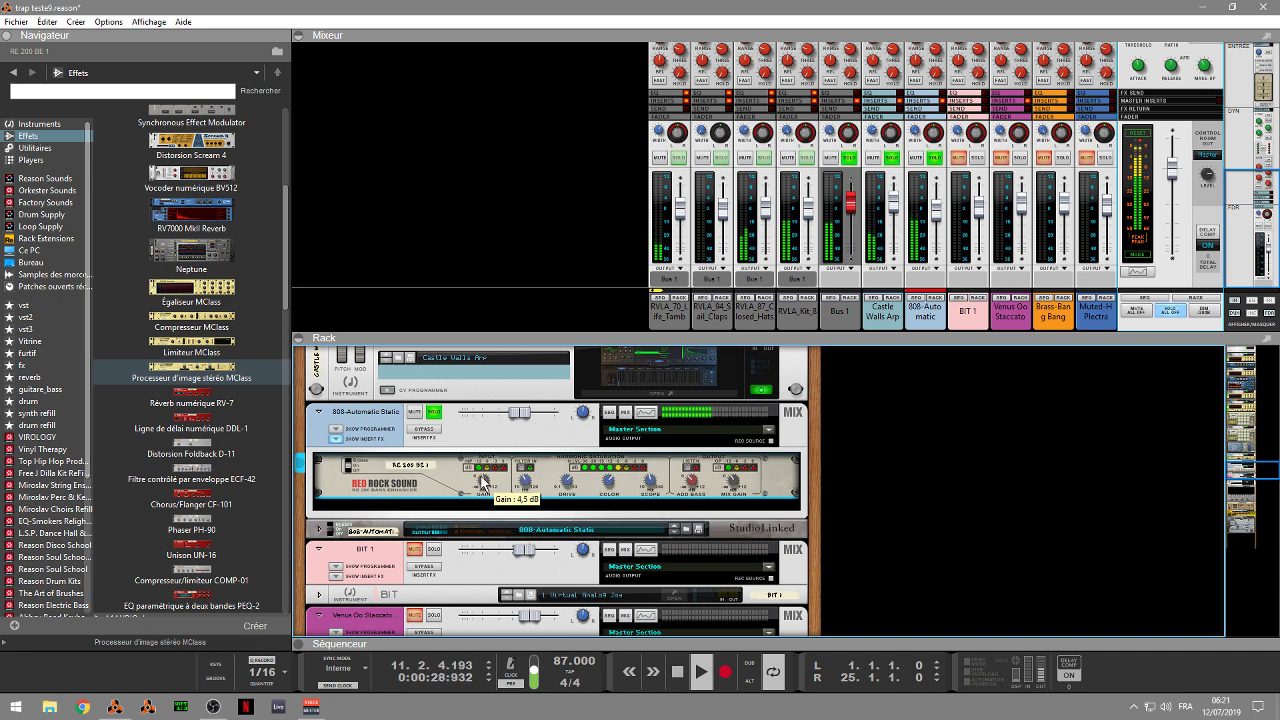
pyautogui.click(424, 437)
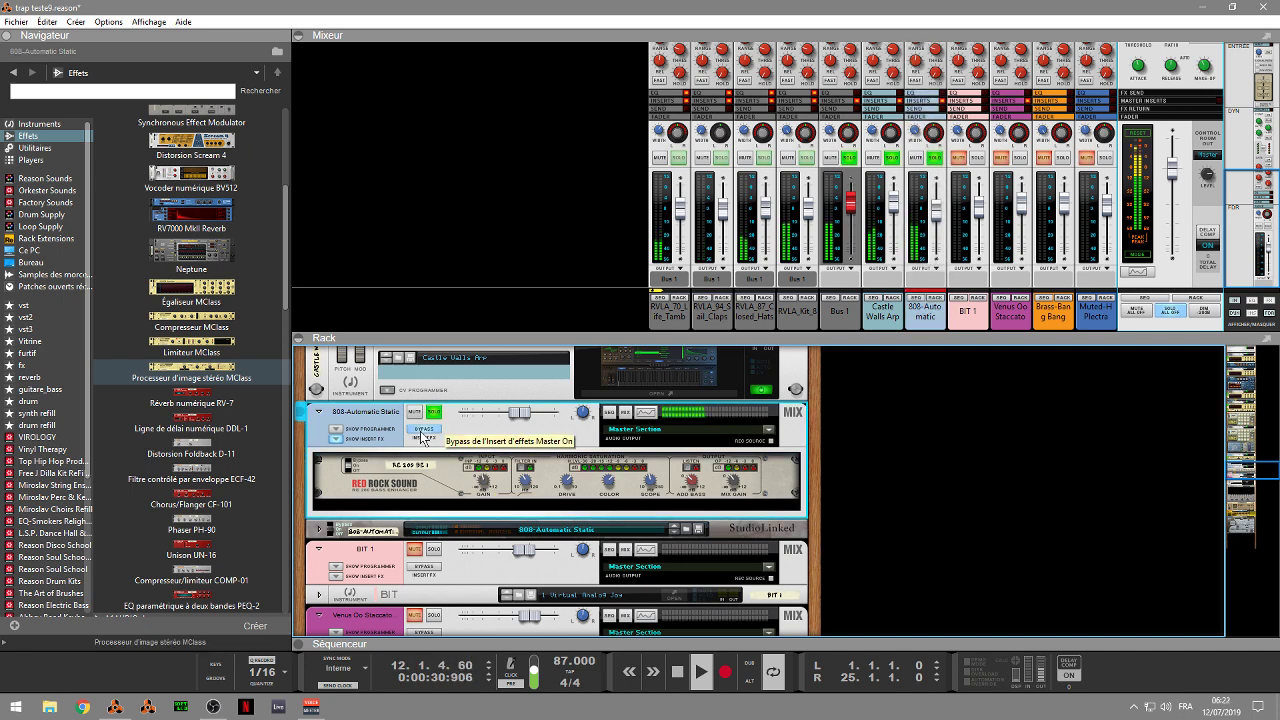
pyautogui.click(424, 435)
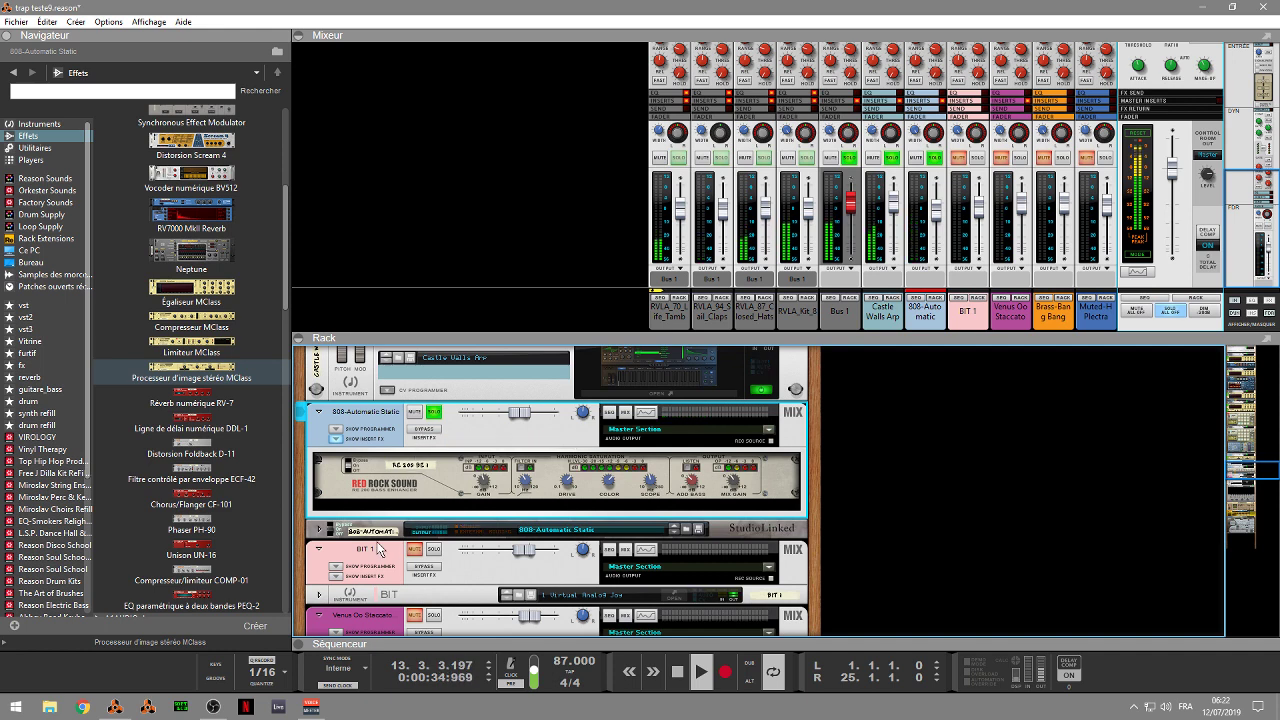
# Step: Unfold the 808's Woofer Workstation, show its devices with the NN-XT Remote Editor folded, and play the song from the start
pyautogui.click(320, 531)
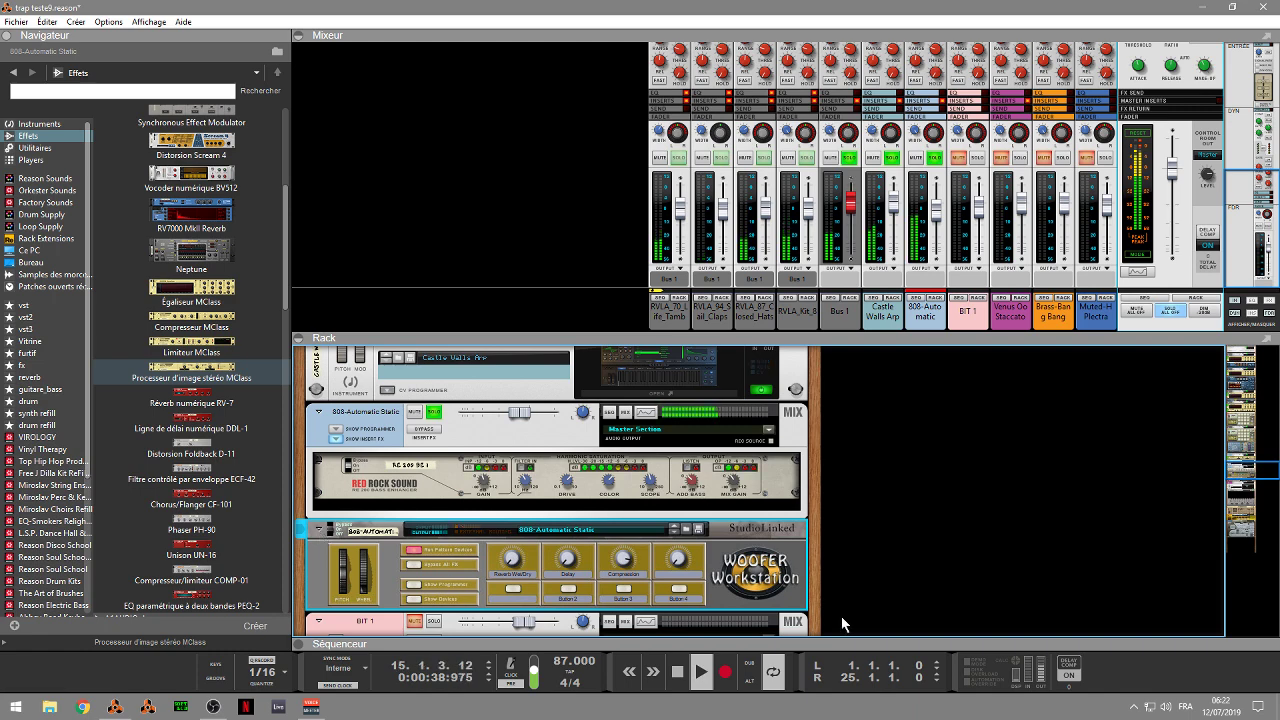
pyautogui.moveTo(1258, 472); pyautogui.dragTo(1257, 485)
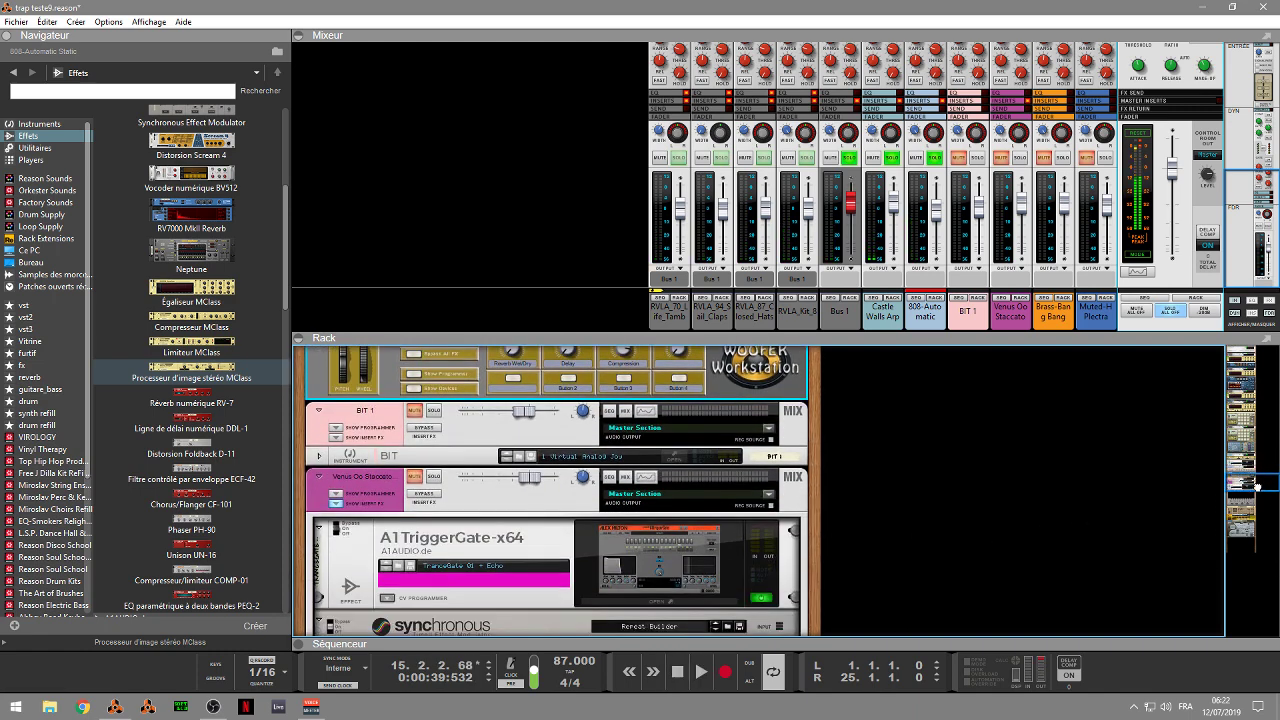
pyautogui.click(408, 388)
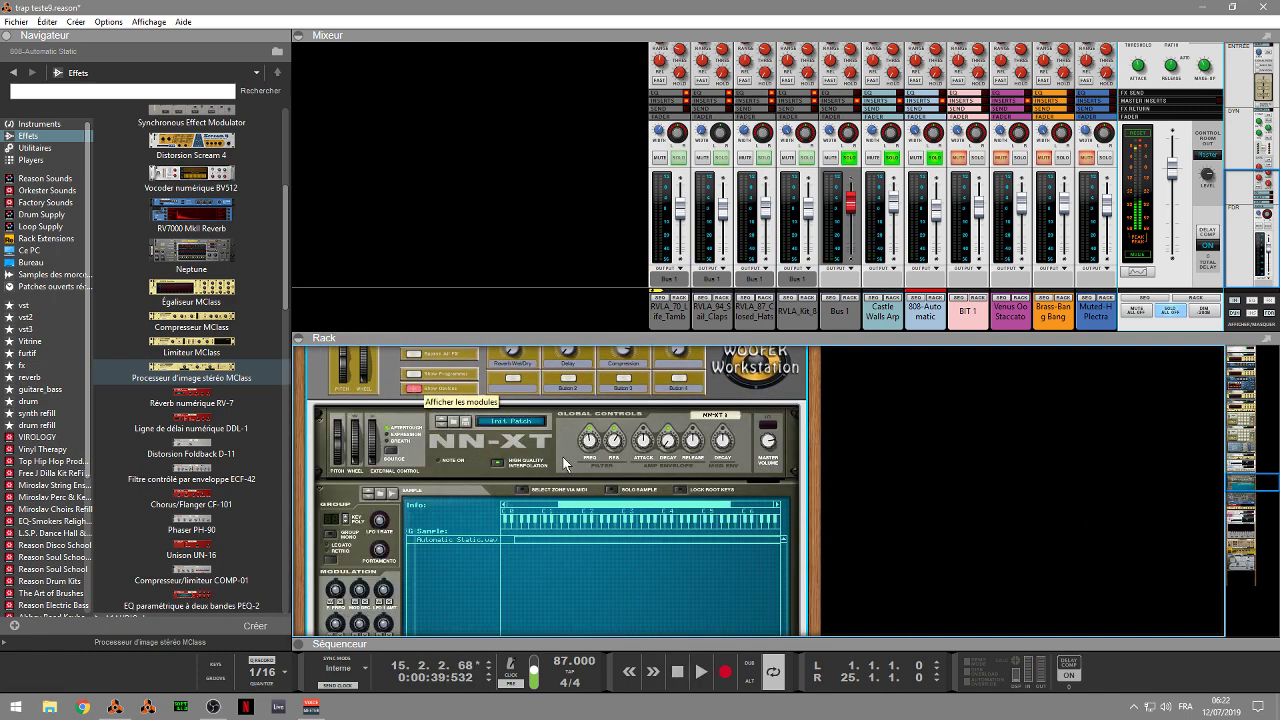
pyautogui.click(319, 493)
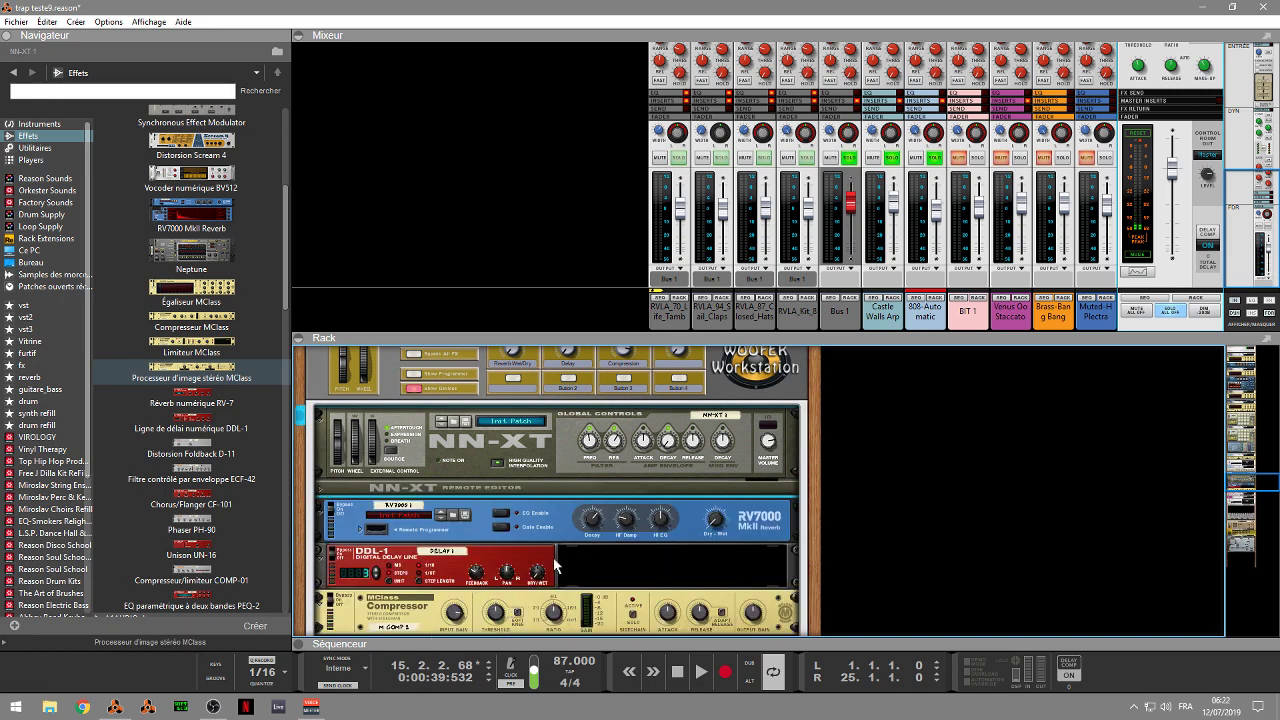
pyautogui.press('KP_0')
pyautogui.press('space')
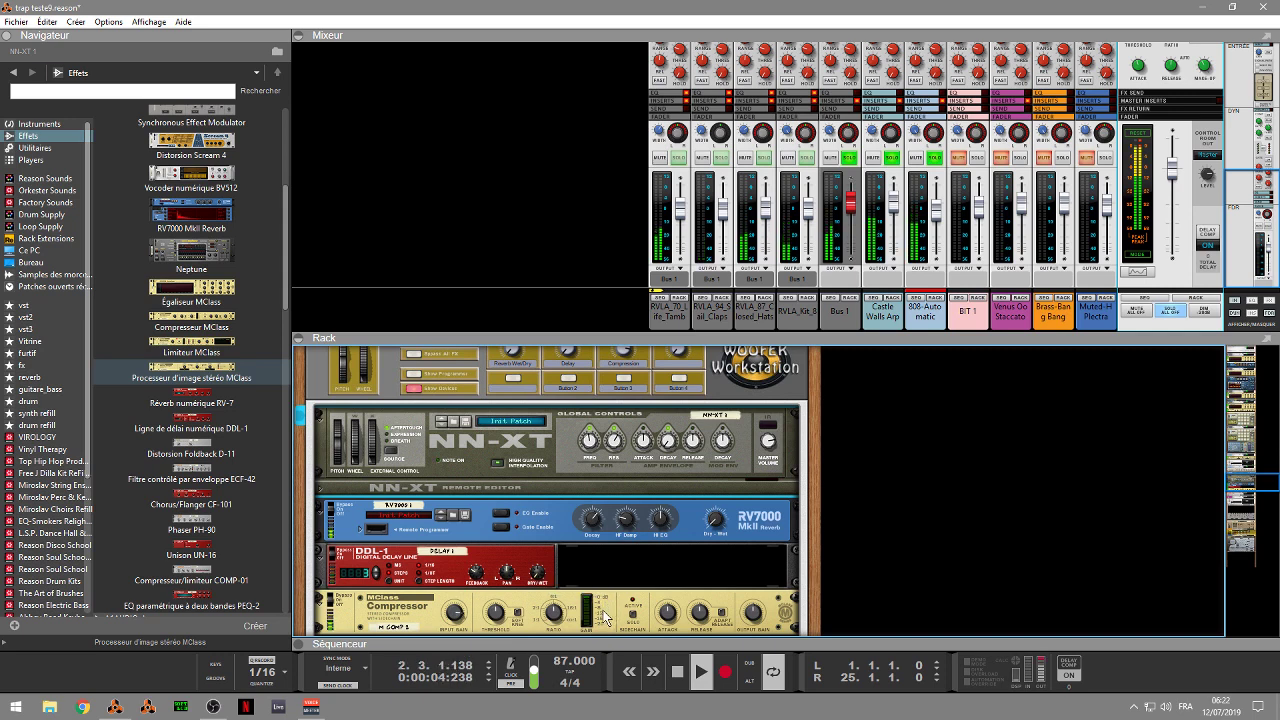
# Step: Reset the master clip indicators and solo BIT 1 alone, removing the solos from 808-Automatic, Castle Walls Arp and Bus 1
pyautogui.click(1142, 143)
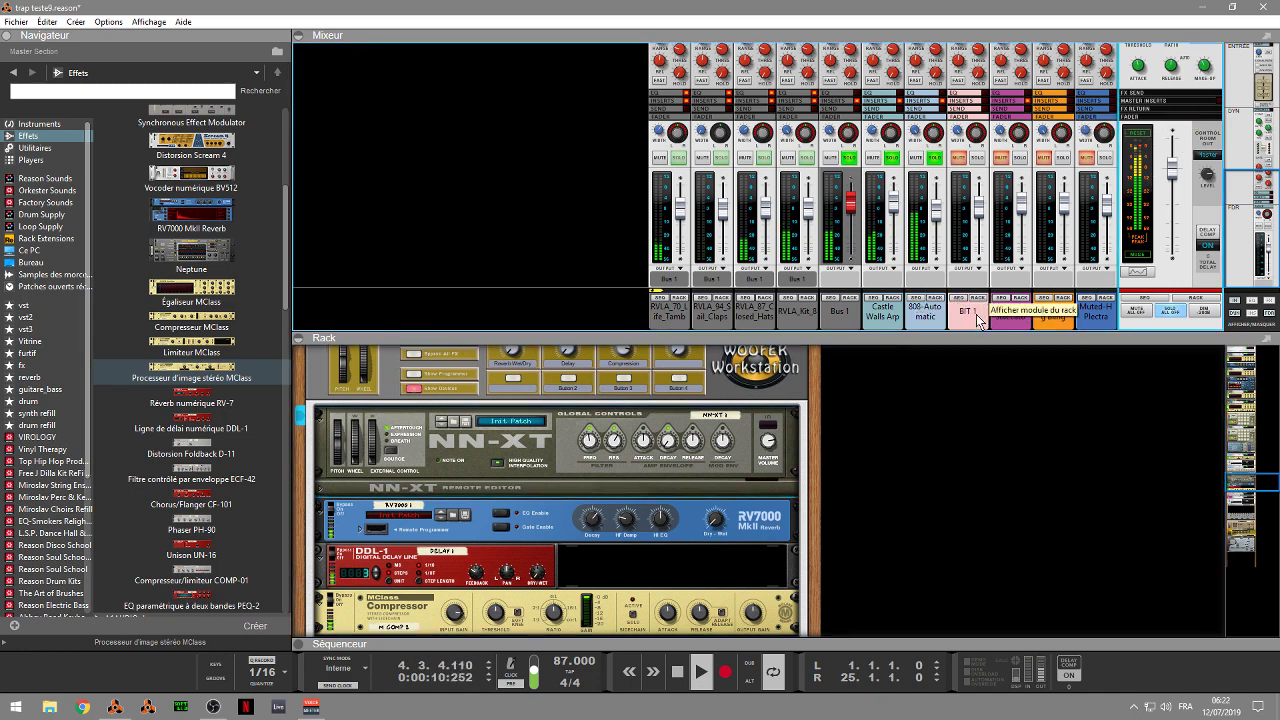
pyautogui.click(975, 159)
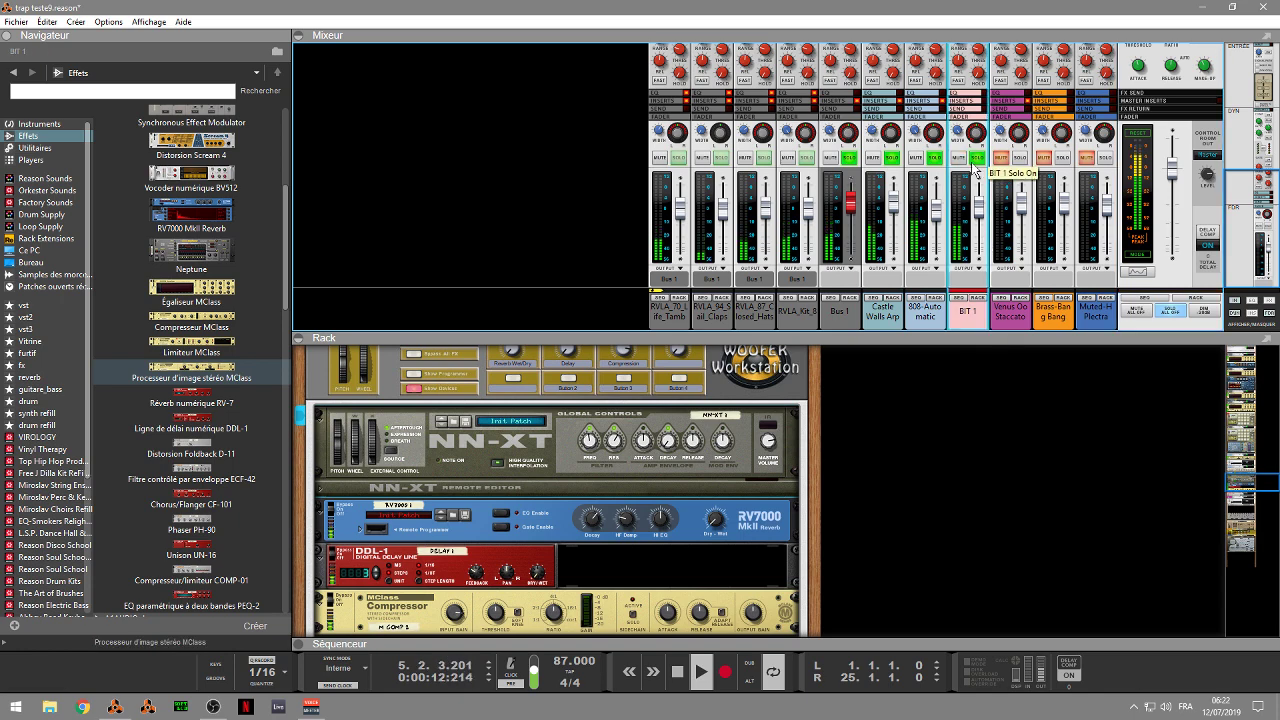
pyautogui.click(934, 158)
pyautogui.click(891, 158)
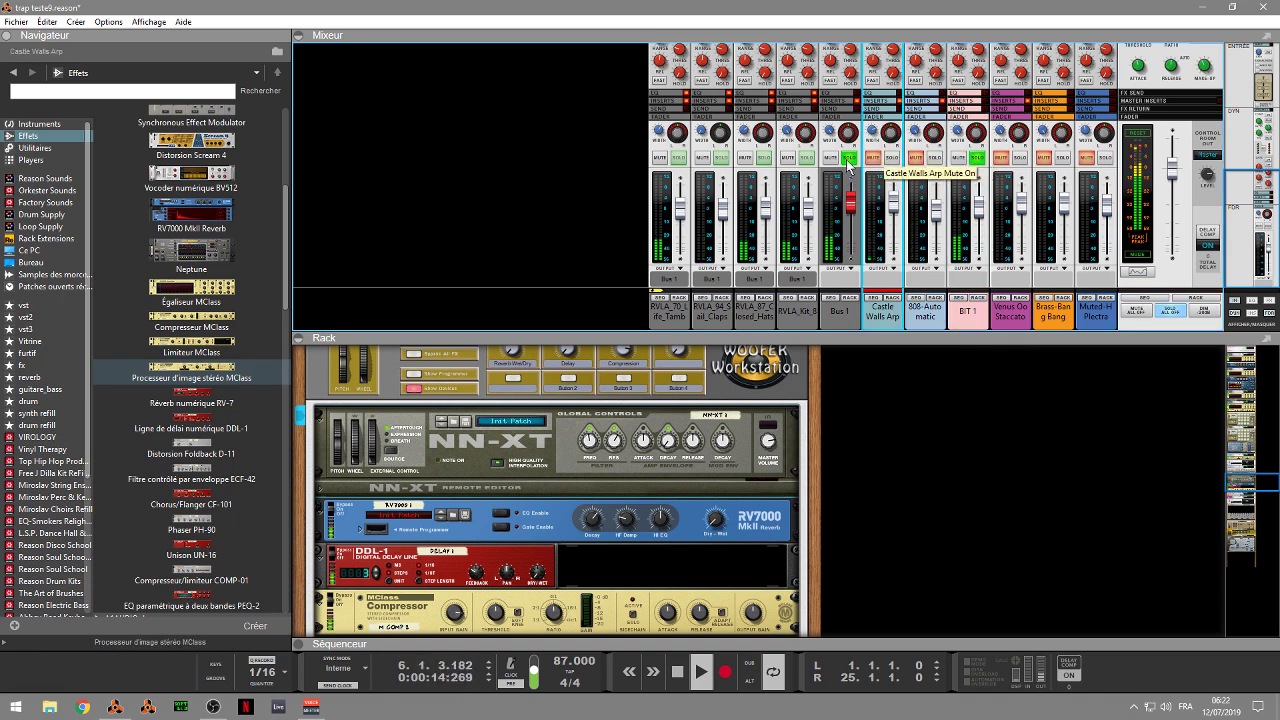
pyautogui.click(848, 159)
# Step: Reveal the insert effects area of BIT 1 in the rack and add an MClass Equalizer to it
pyautogui.moveTo(1258, 481); pyautogui.dragTo(1259, 499)
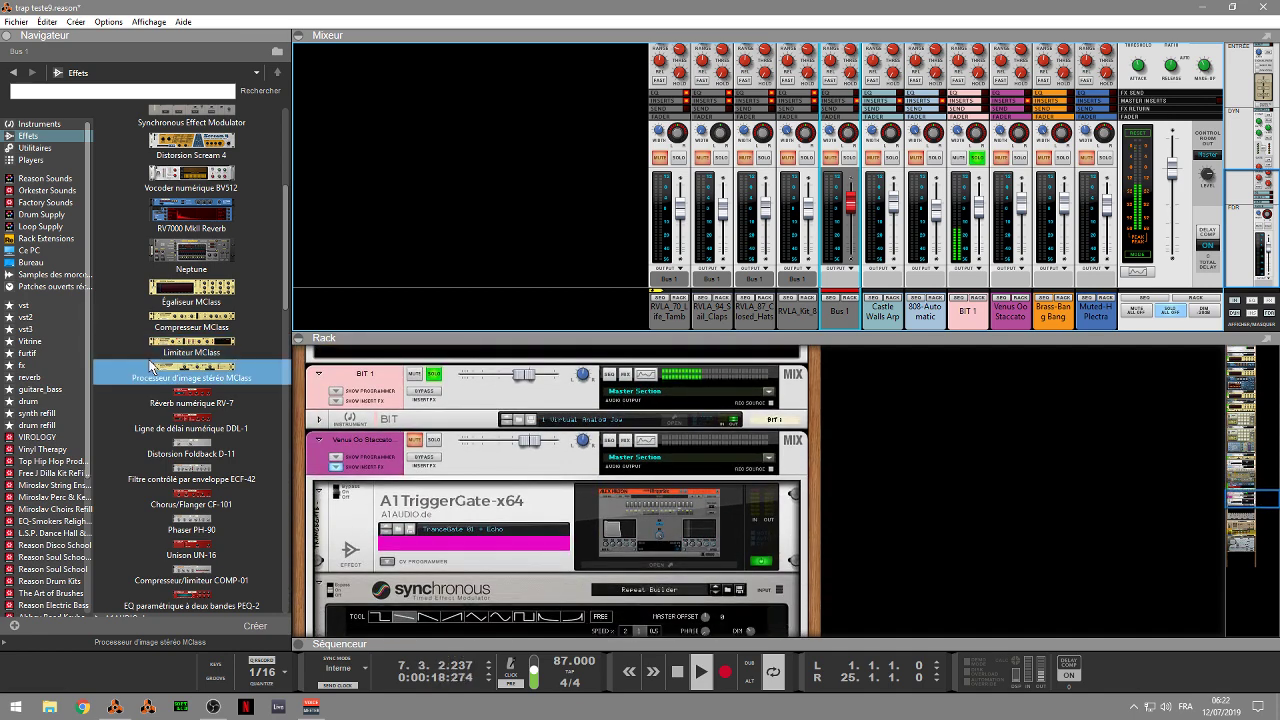
pyautogui.click(336, 404)
pyautogui.click(336, 404)
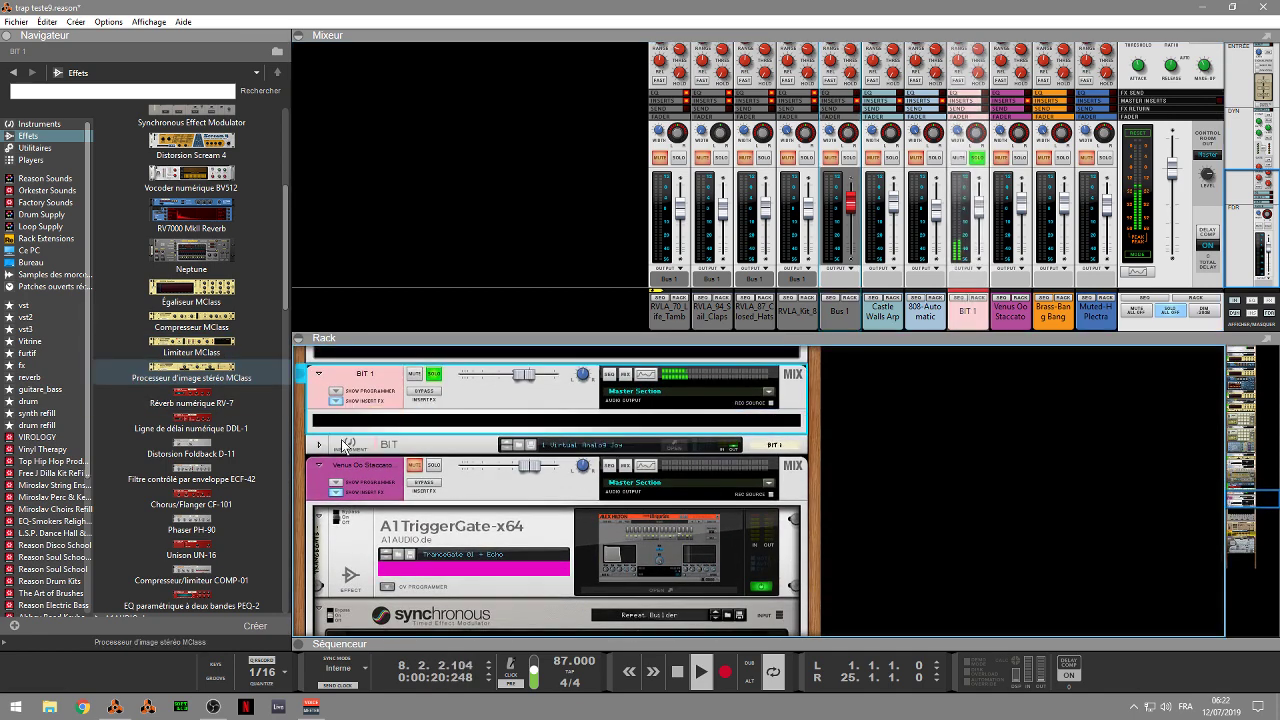
pyautogui.click(230, 380)
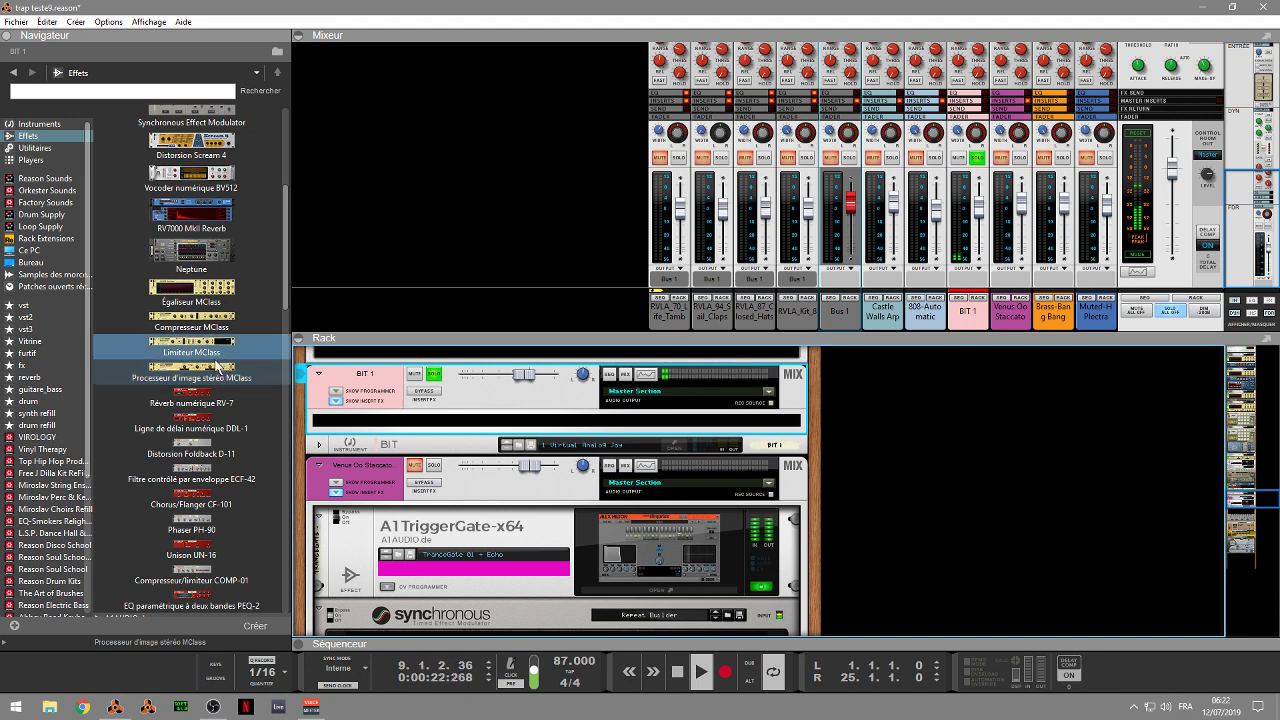
pyautogui.moveTo(214, 295); pyautogui.dragTo(515, 422)
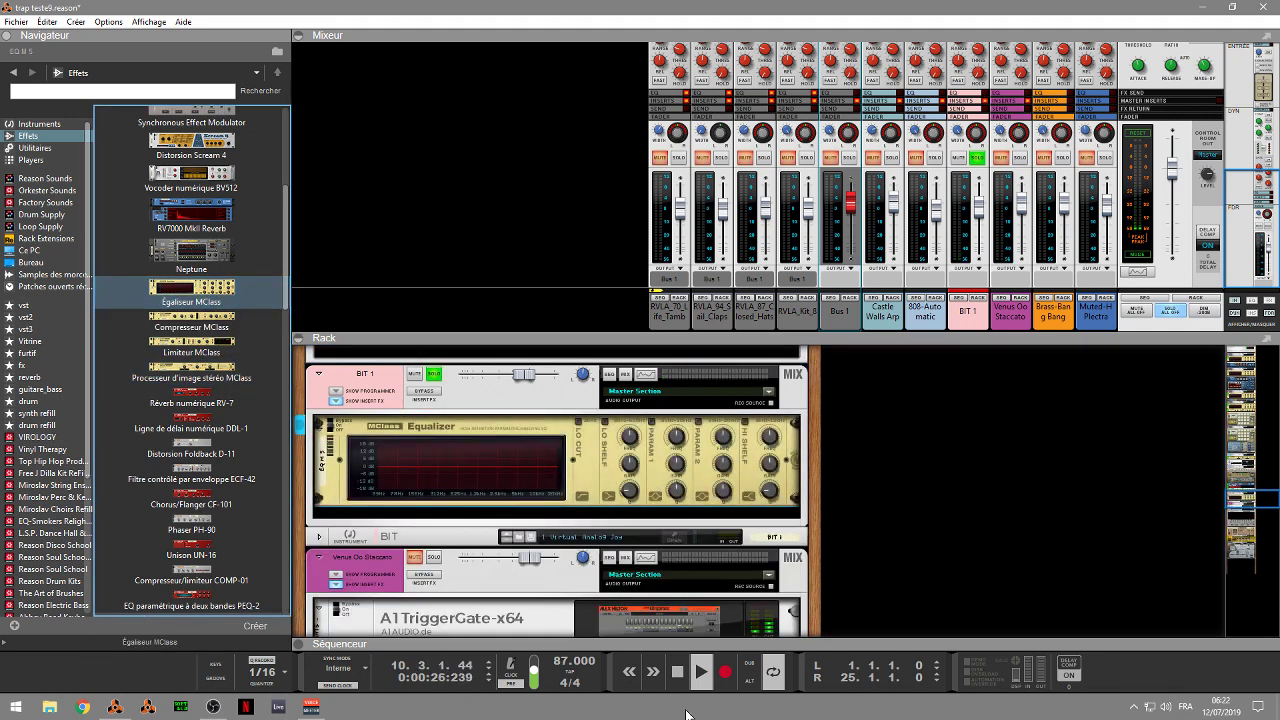
# Step: Restart playback in the sequencer, shorten the loop to end at bar 8, and fold the sequencer away again
pyautogui.click(300, 644)
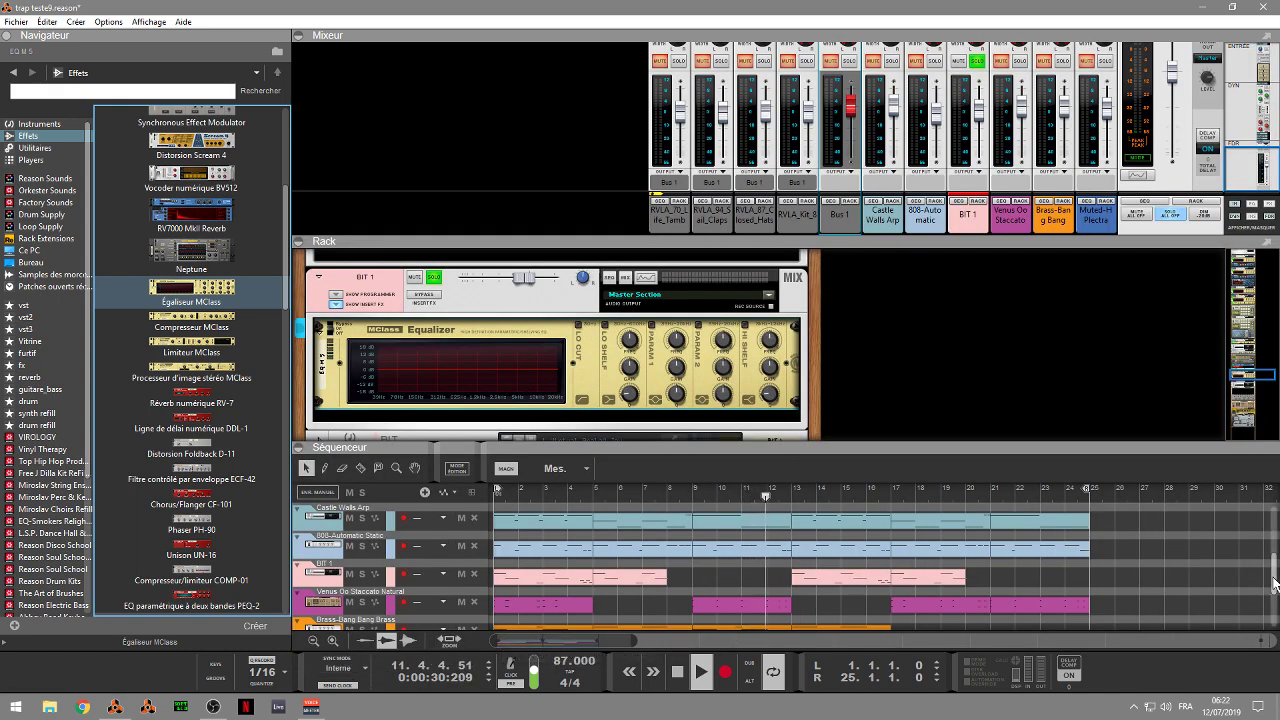
pyautogui.scroll(-2, 1273, 590)
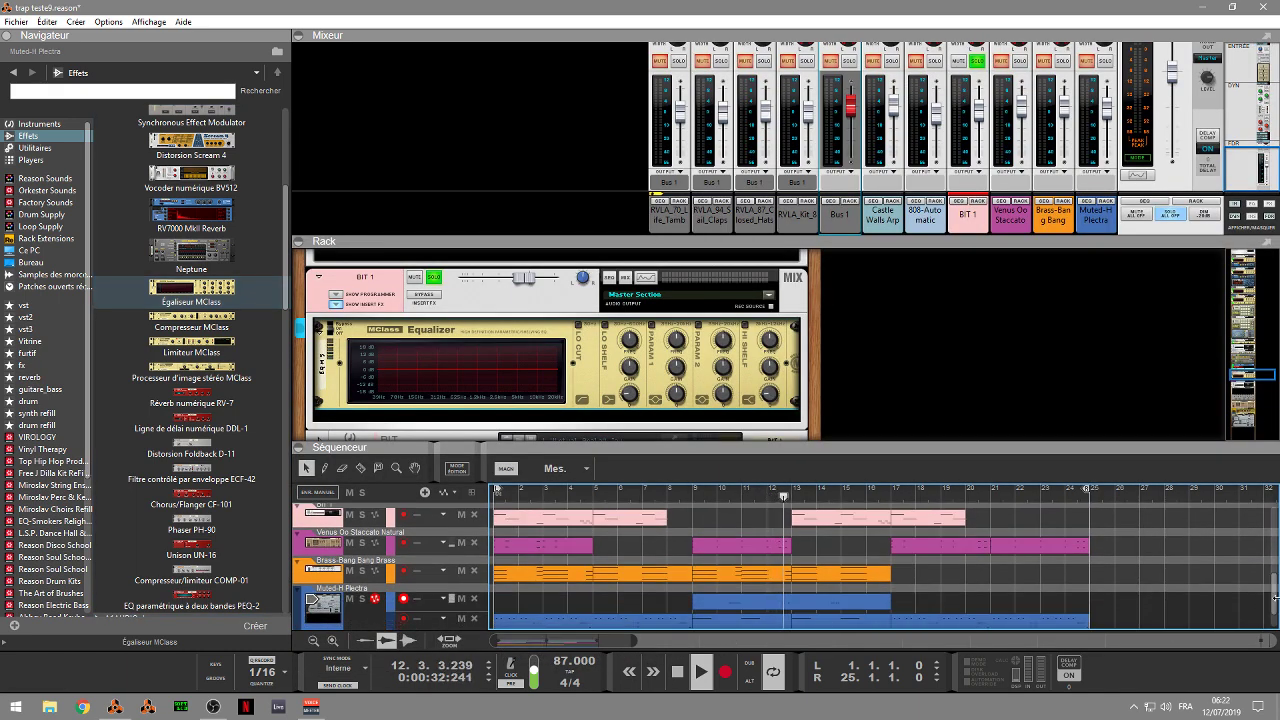
pyautogui.press('Home')
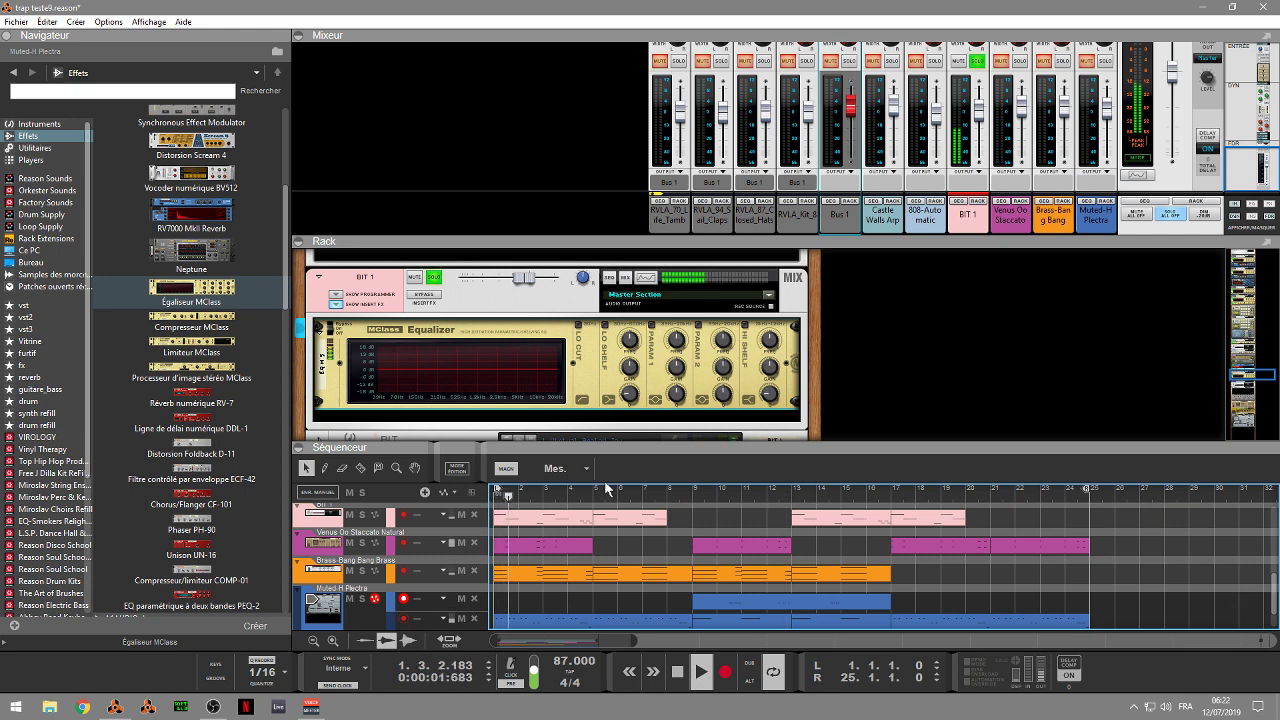
pyautogui.moveTo(1086, 488); pyautogui.dragTo(592, 490)
pyautogui.moveTo(688, 490); pyautogui.dragTo(663, 490)
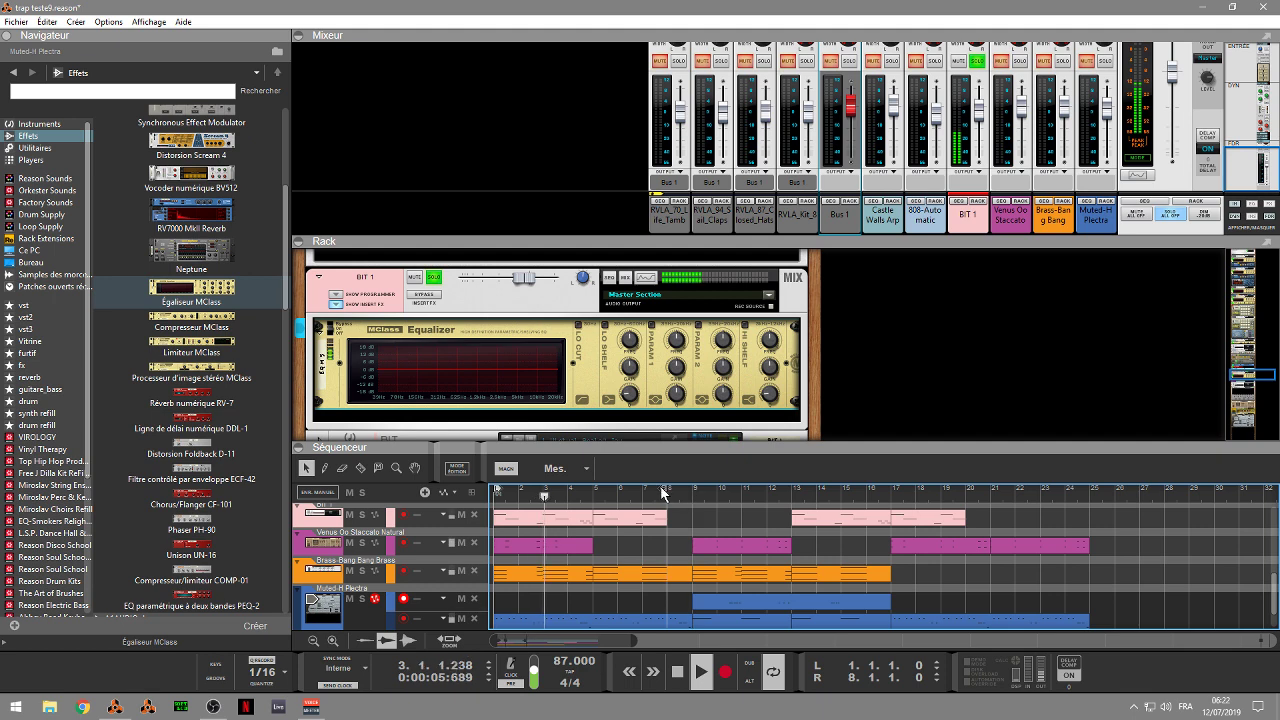
pyautogui.click(301, 447)
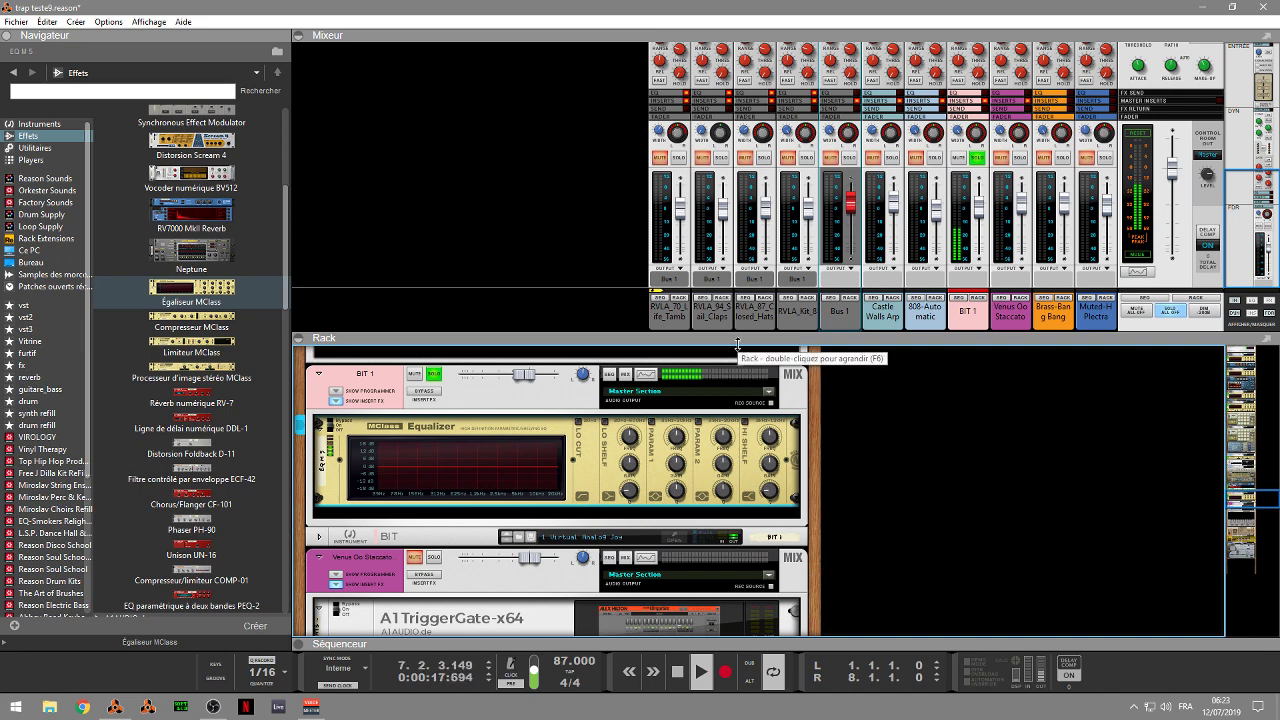
# Step: Enable BIT 1's channel filters in the Spectrum EQ window, with the high-pass at 187.1 Hz and the low-pass at 6.82 kHz
pyautogui.click(645, 374)
pyautogui.moveTo(1001, 130); pyautogui.dragTo(1115, 226)
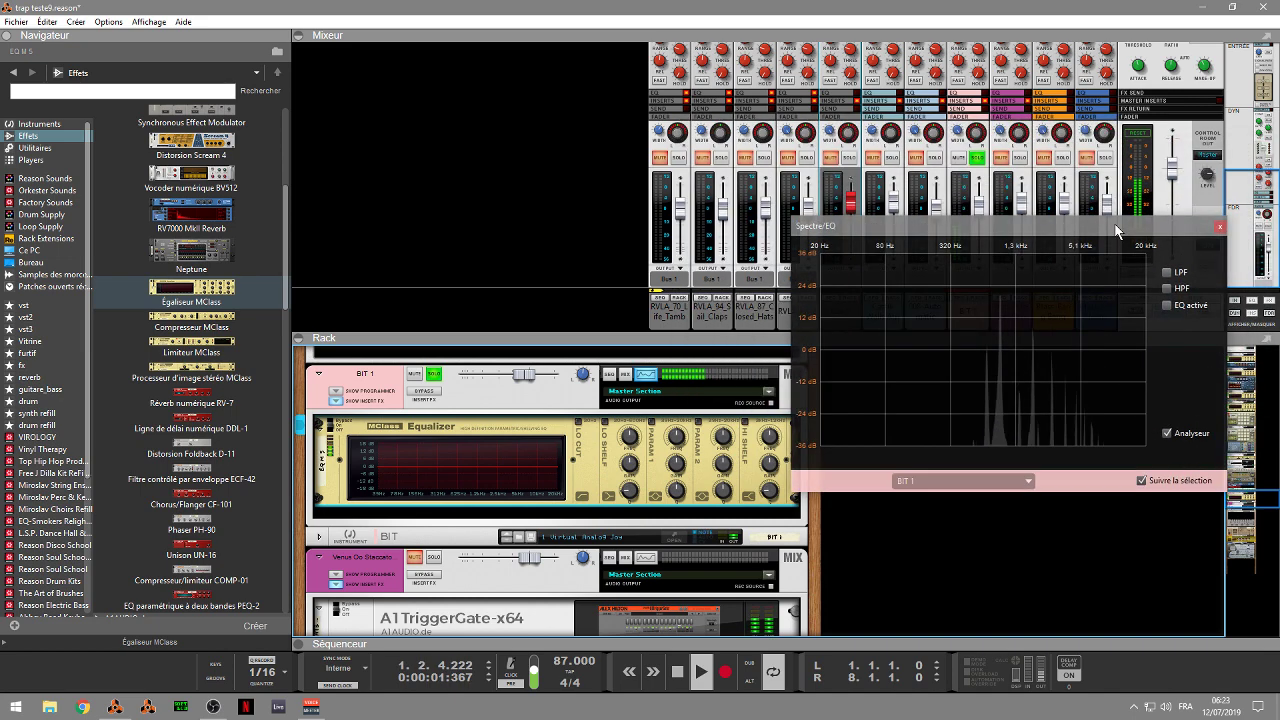
pyautogui.click(1166, 272)
pyautogui.click(1166, 288)
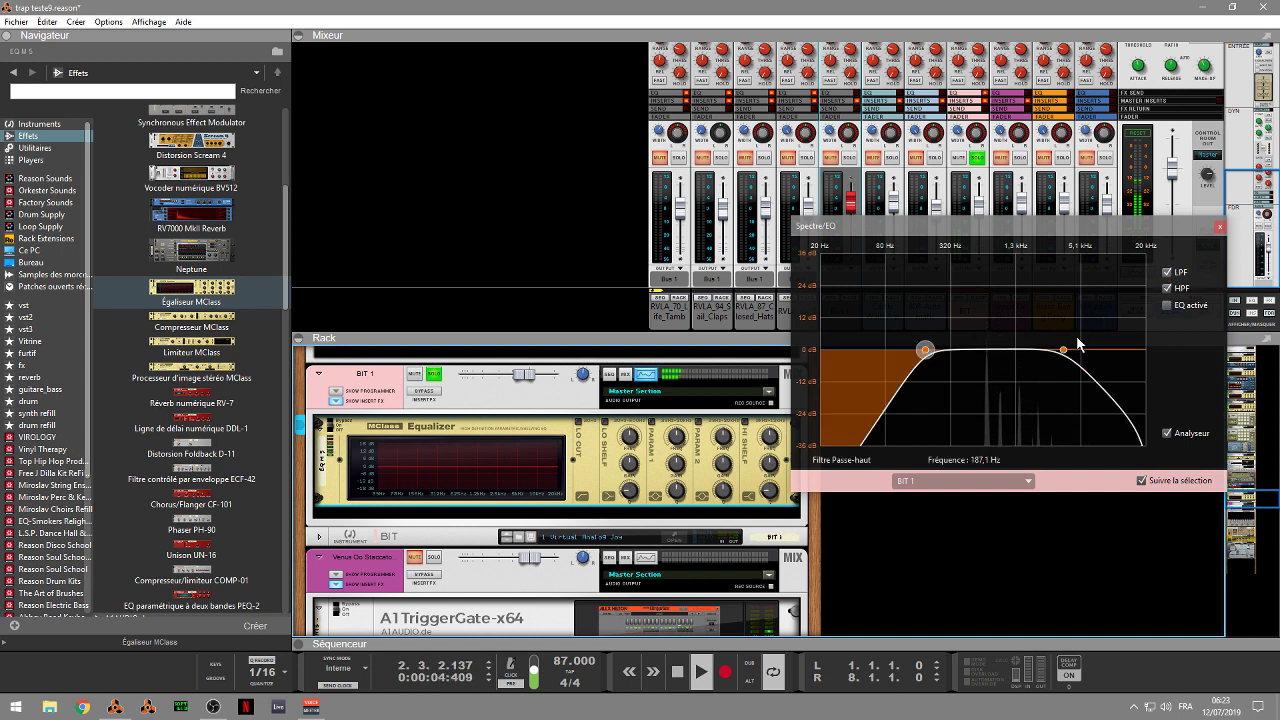
pyautogui.moveTo(1064, 351); pyautogui.dragTo(1094, 350)
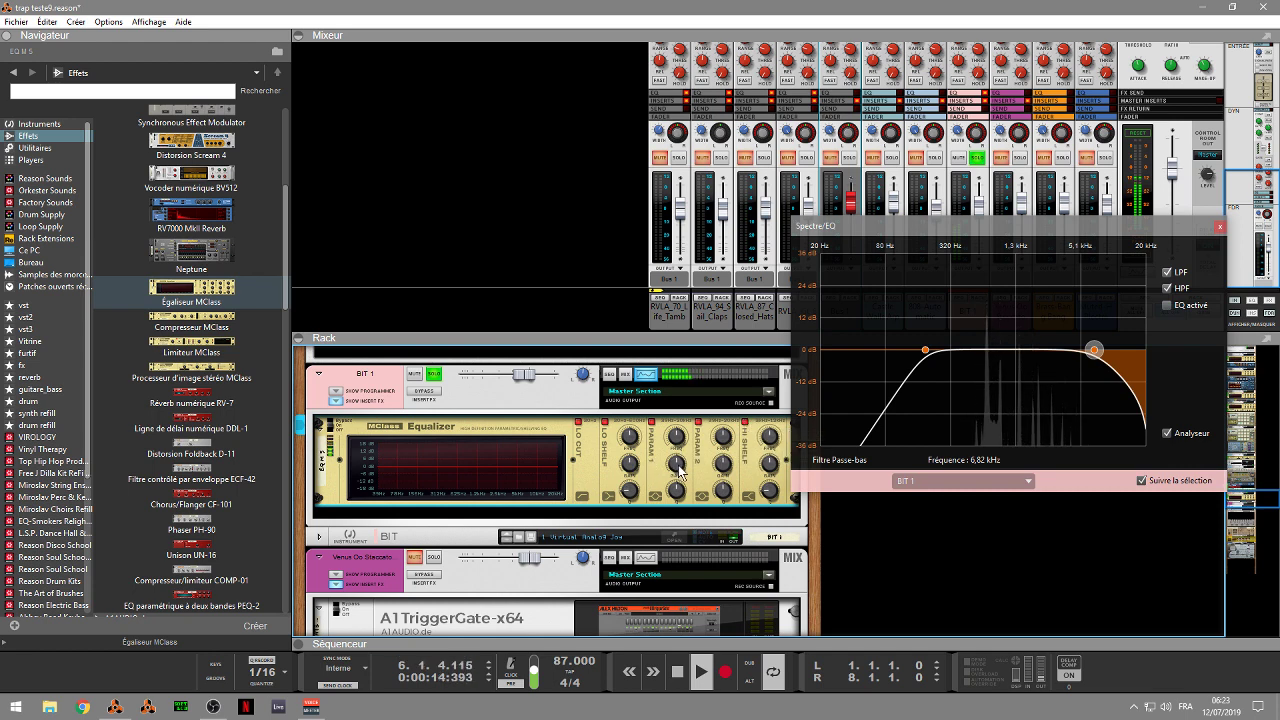
# Step: Shape BIT 1's MClass Equalizer with narrow Param 1 and Param 2 cuts and reduced low and high shelves
pyautogui.moveTo(679, 470); pyautogui.dragTo(679, 455)
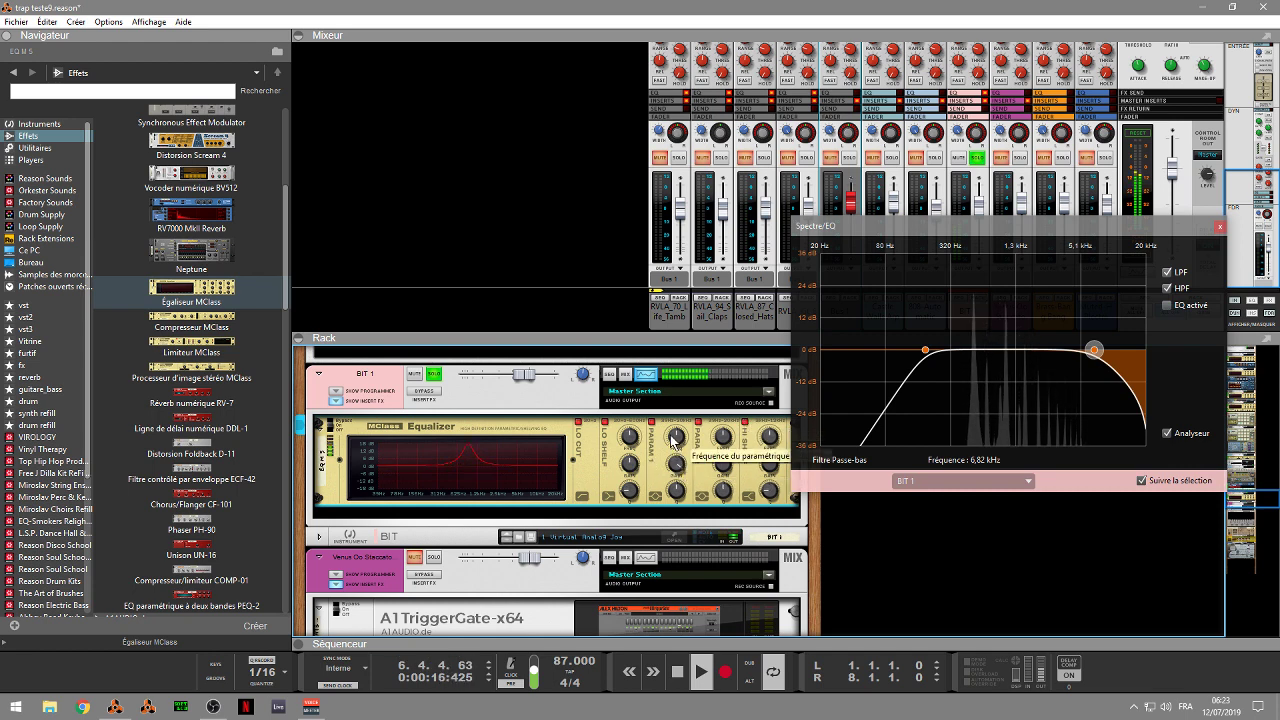
pyautogui.moveTo(672, 437); pyautogui.dragTo(682, 444)
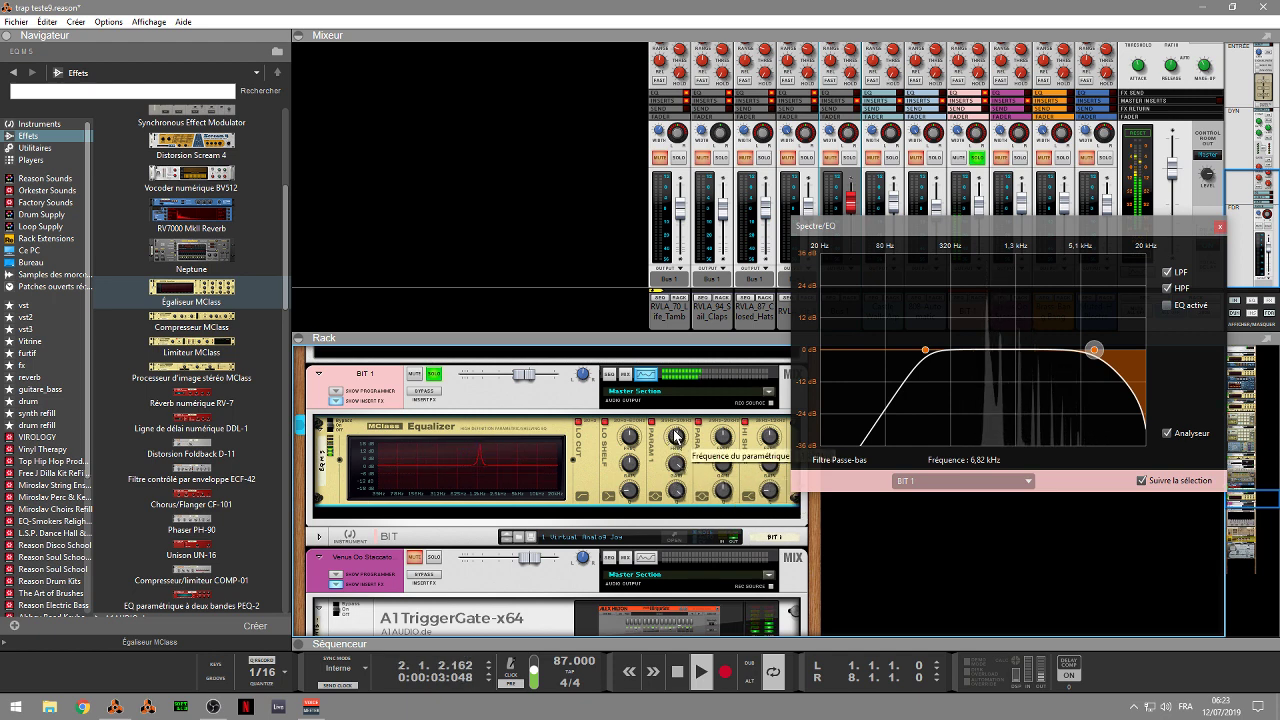
pyautogui.moveTo(673, 437); pyautogui.dragTo(674, 439)
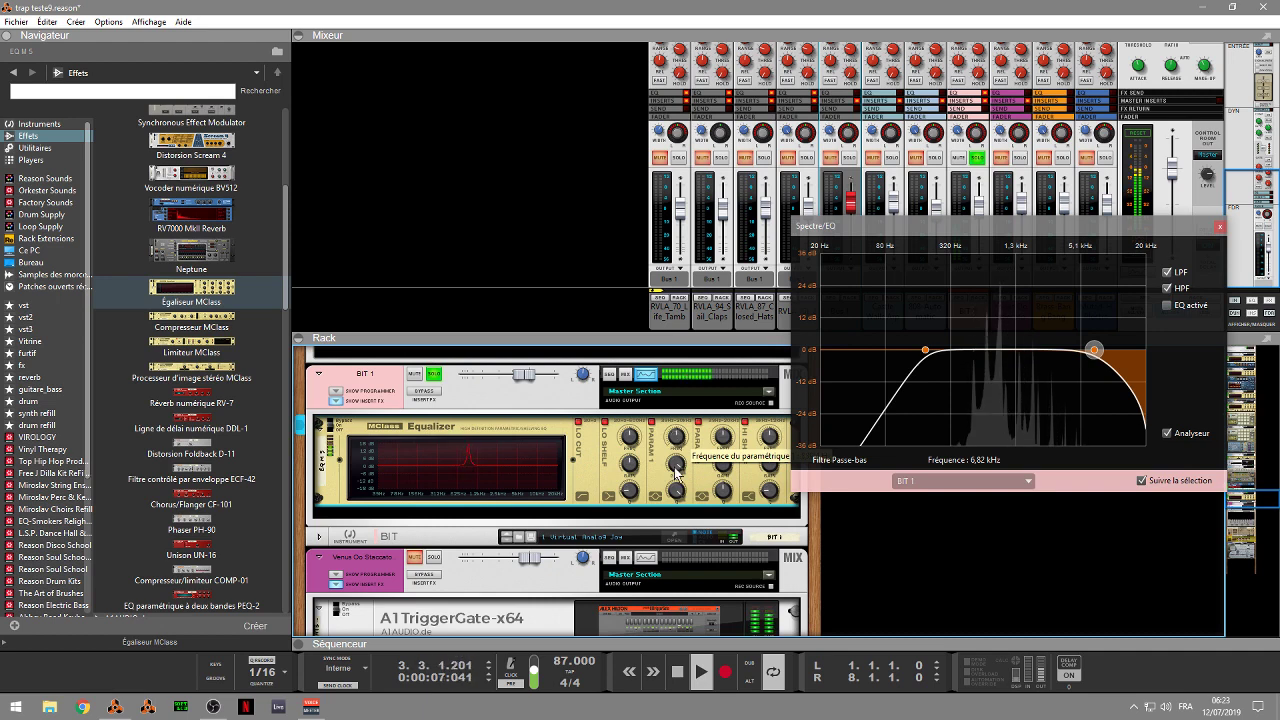
pyautogui.moveTo(675, 489); pyautogui.dragTo(629, 502)
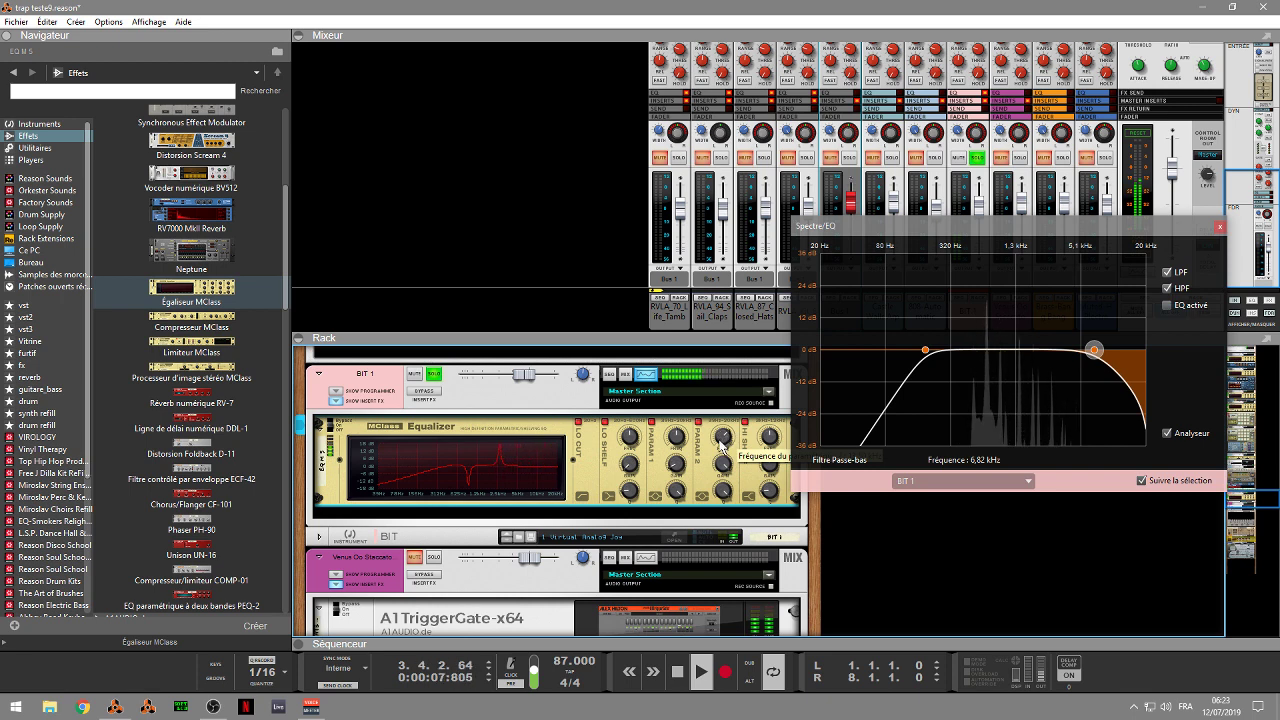
pyautogui.moveTo(723, 466); pyautogui.dragTo(726, 497)
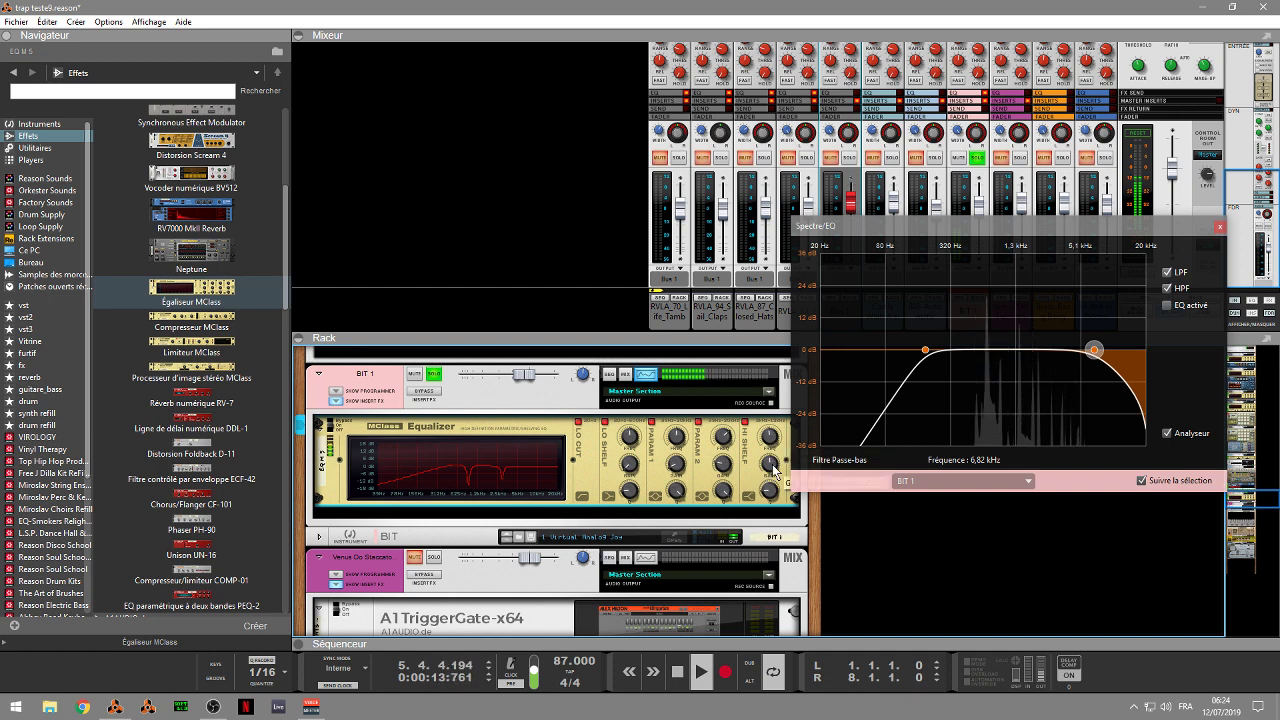
pyautogui.moveTo(769, 470); pyautogui.dragTo(768, 481)
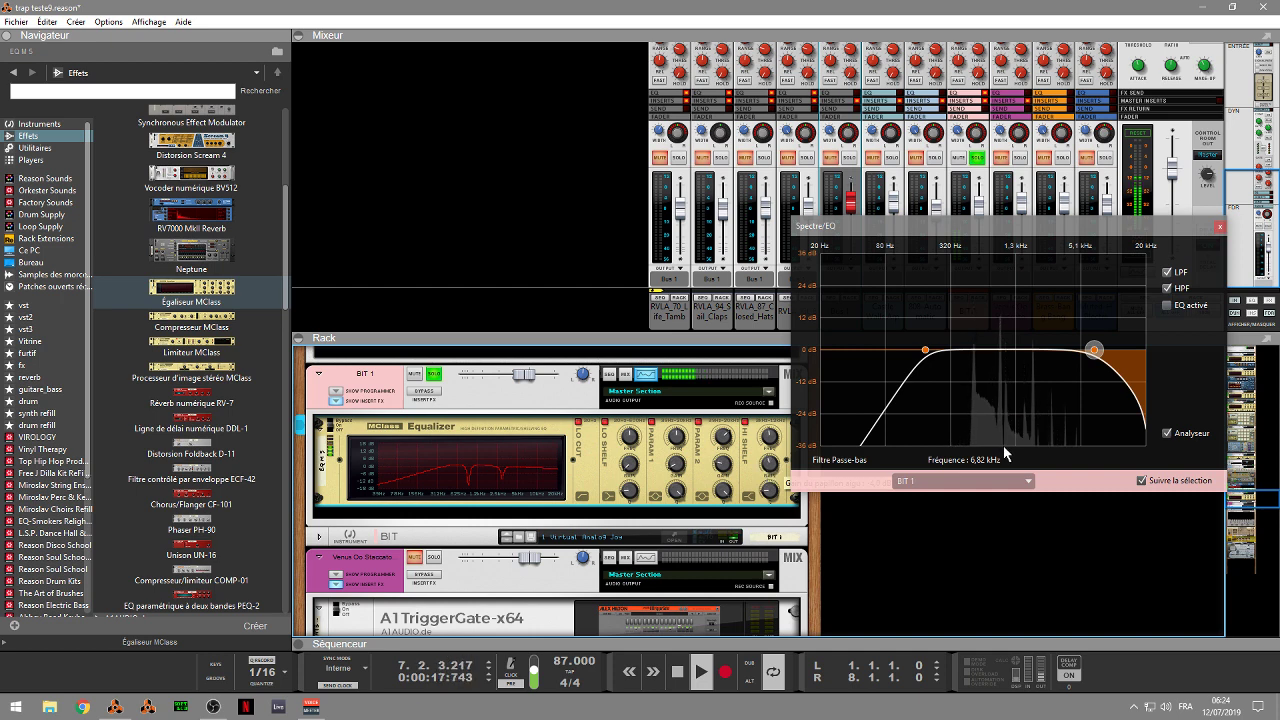
# Step: Raise BIT 1's channel low-pass filter to 9.18 kHz and activate its channel EQ
pyautogui.moveTo(1094, 349); pyautogui.dragTo(1108, 349)
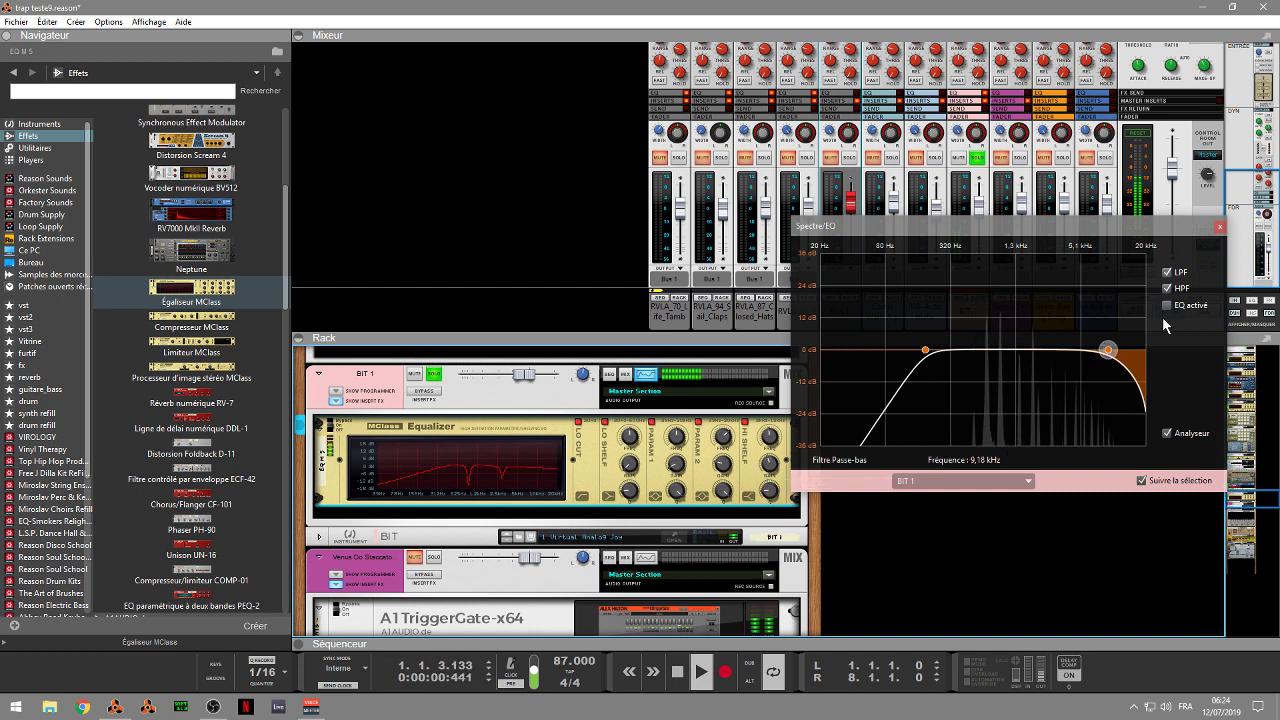
pyautogui.click(1168, 305)
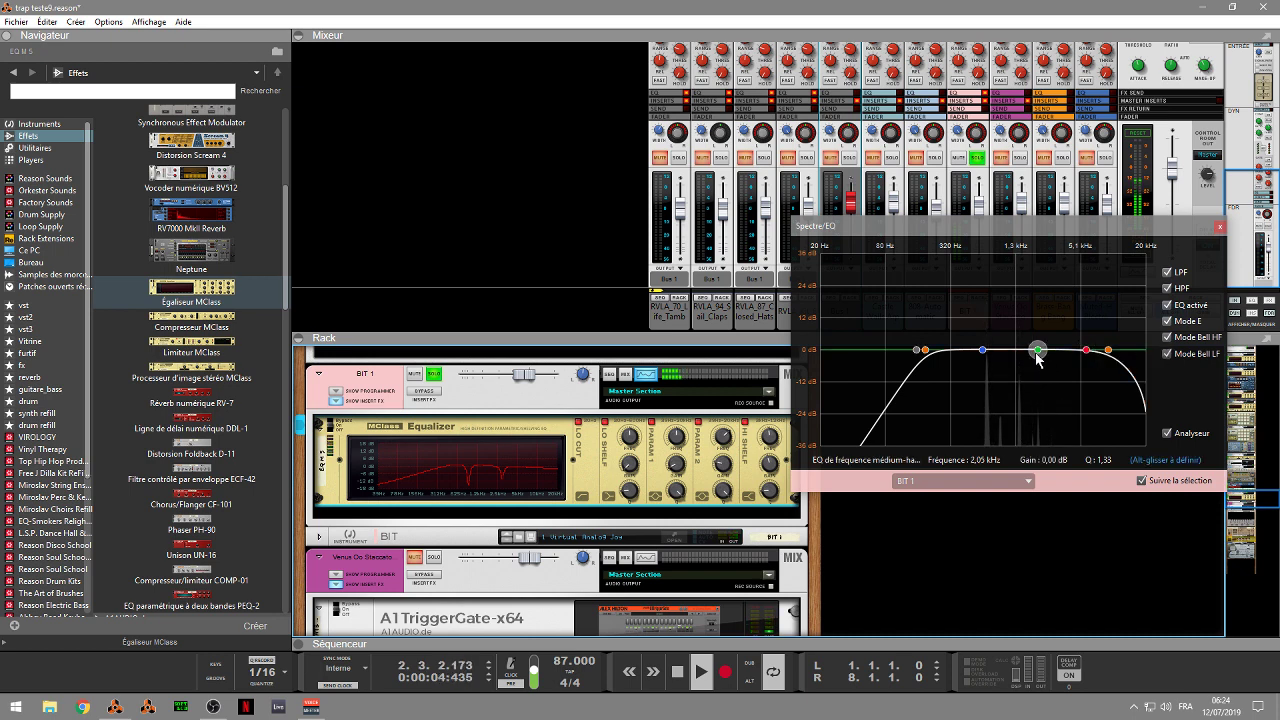
# Step: Shape BIT 1's channel EQ with low-mid and high boosts, a slight high-mid cut, and a 20.32 dB low-frequency cut at 40 Hz
pyautogui.moveTo(1038, 349); pyautogui.dragTo(1005, 341)
pyautogui.moveTo(1086, 355)
pyautogui.mouseDown()
pyautogui.moveTo(1072, 331)
pyautogui.moveTo(1006, 346)
pyautogui.moveTo(1072, 345)
pyautogui.mouseUp()
pyautogui.moveTo(984, 350); pyautogui.dragTo(854, 414)
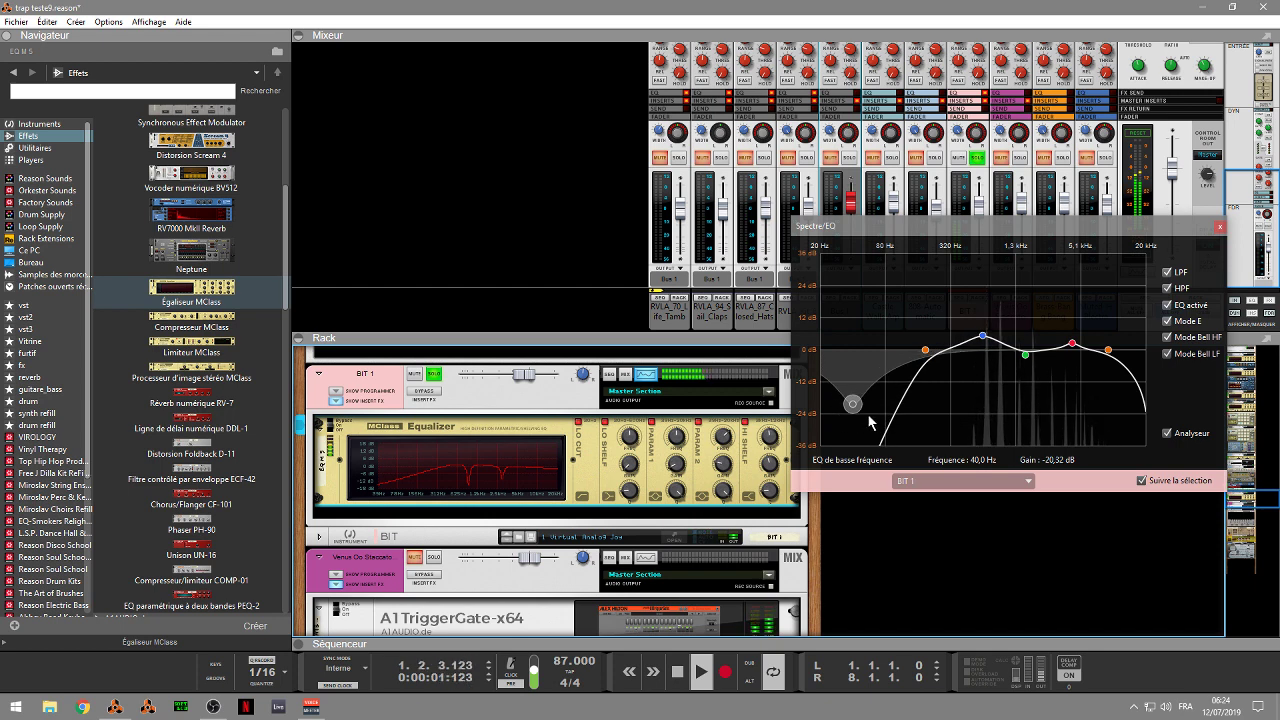
# Step: Unsolo the BIT 1 channel and close the Spectrum EQ window
pyautogui.click(435, 375)
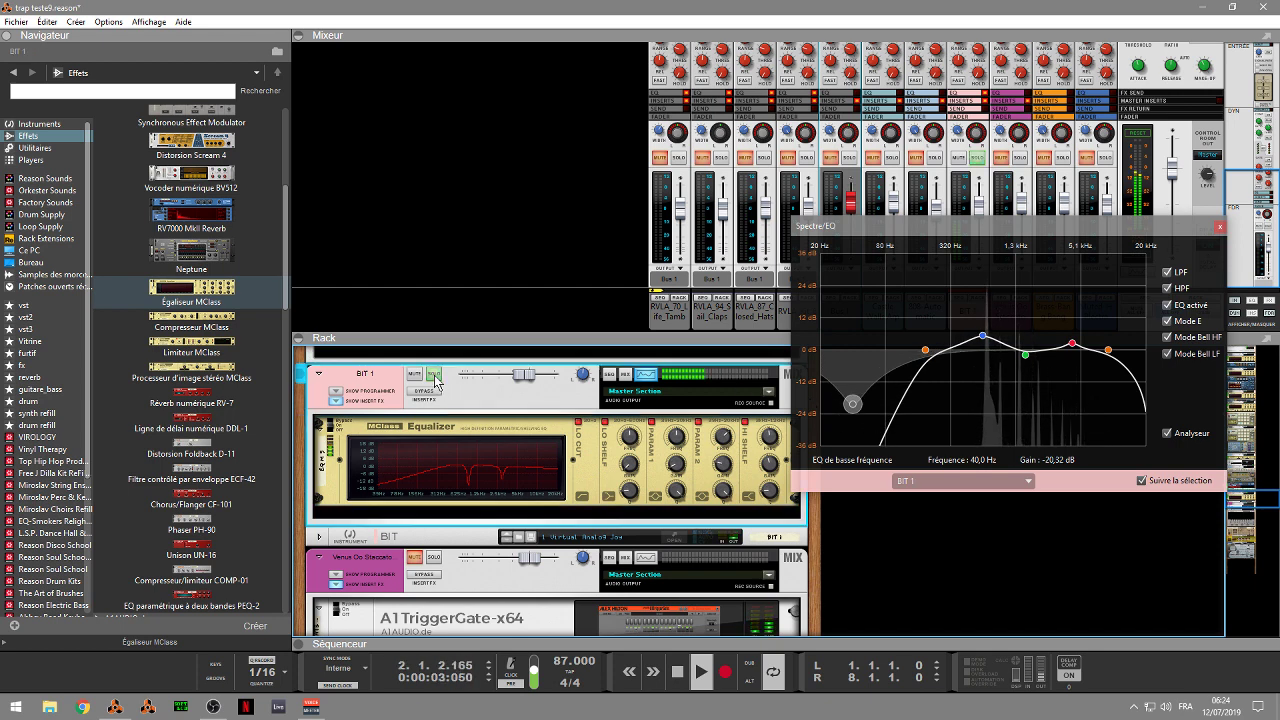
pyautogui.click(435, 375)
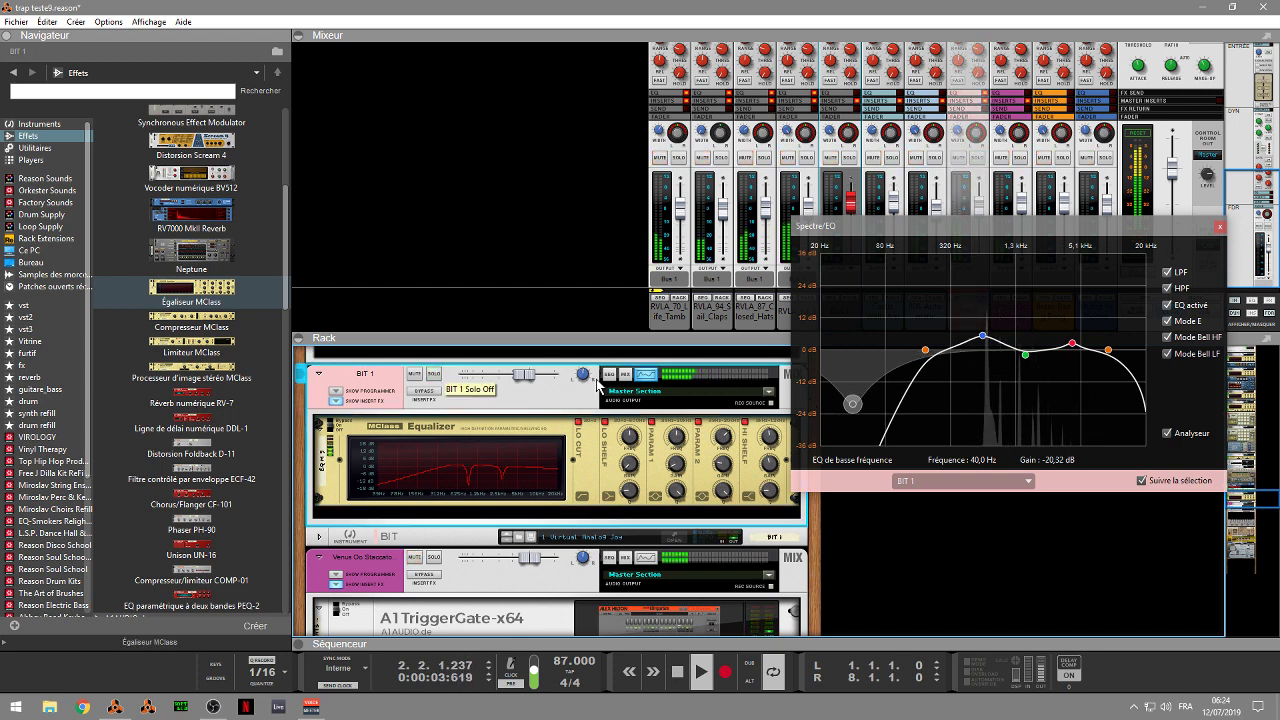
pyautogui.click(1219, 226)
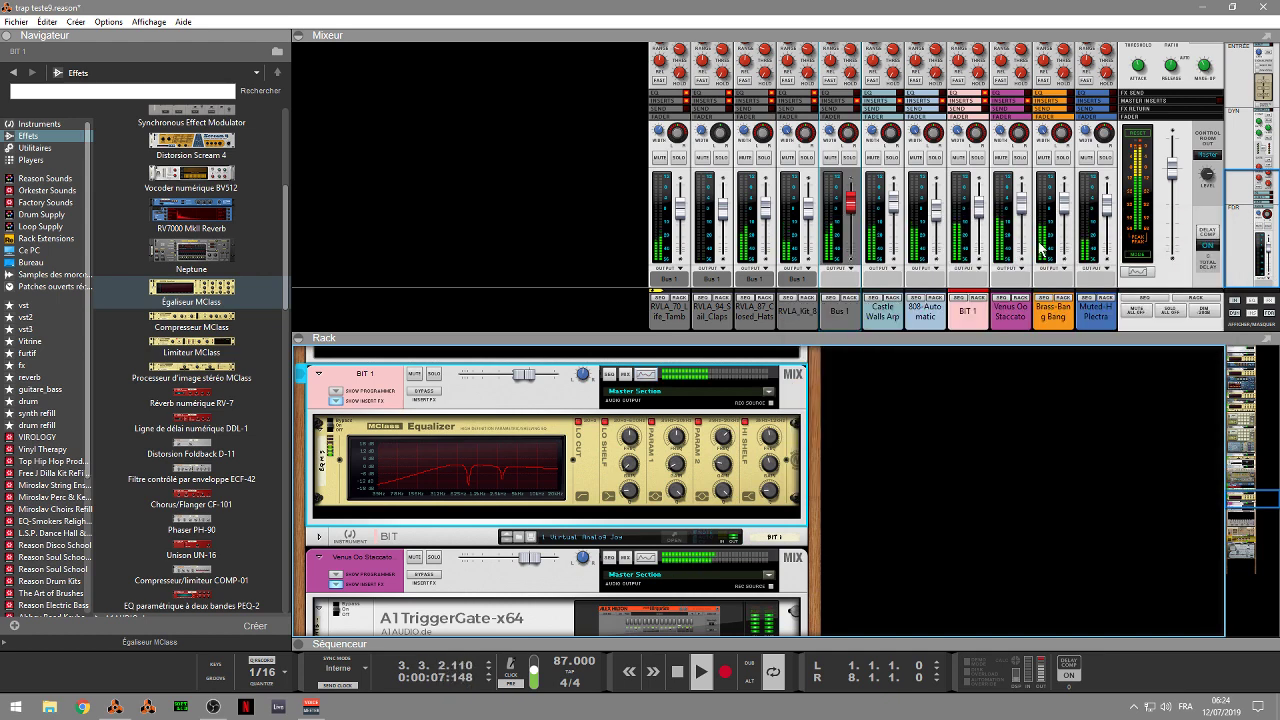
# Step: Extend the sequencer's playback loop to bar 25, restart playback, and fold the sequencer away again
pyautogui.press('space')
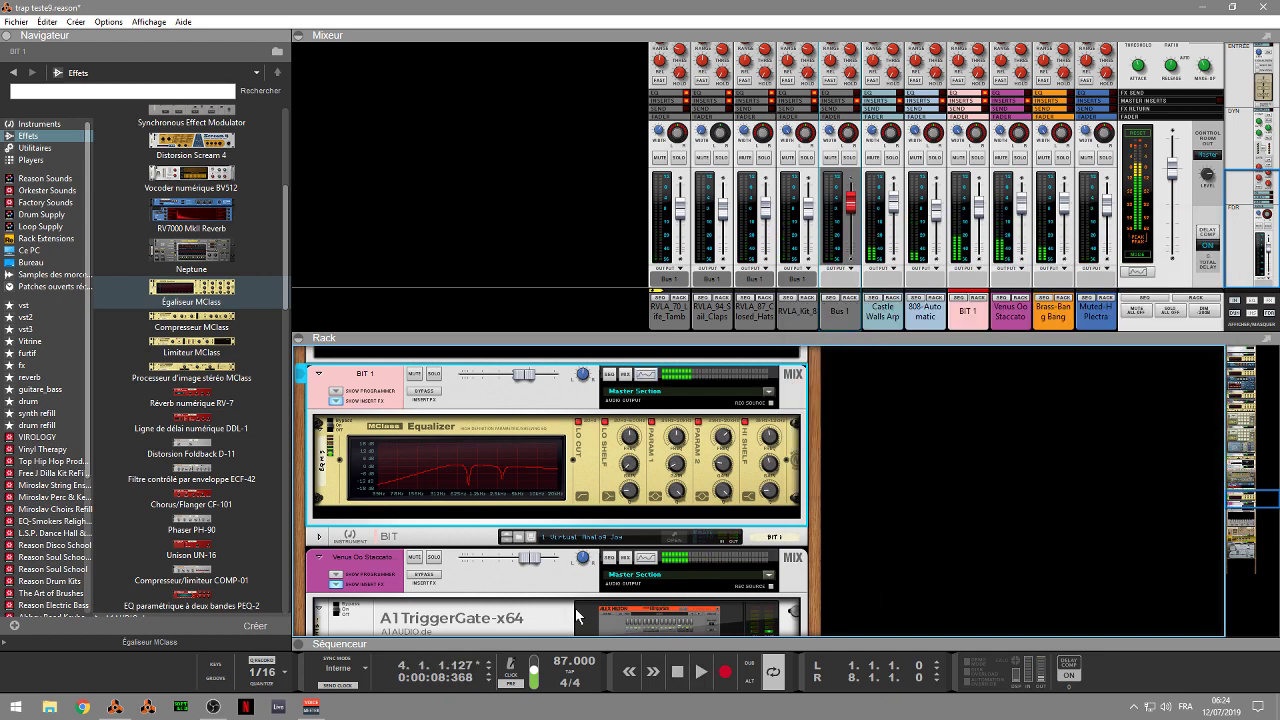
pyautogui.click(304, 644)
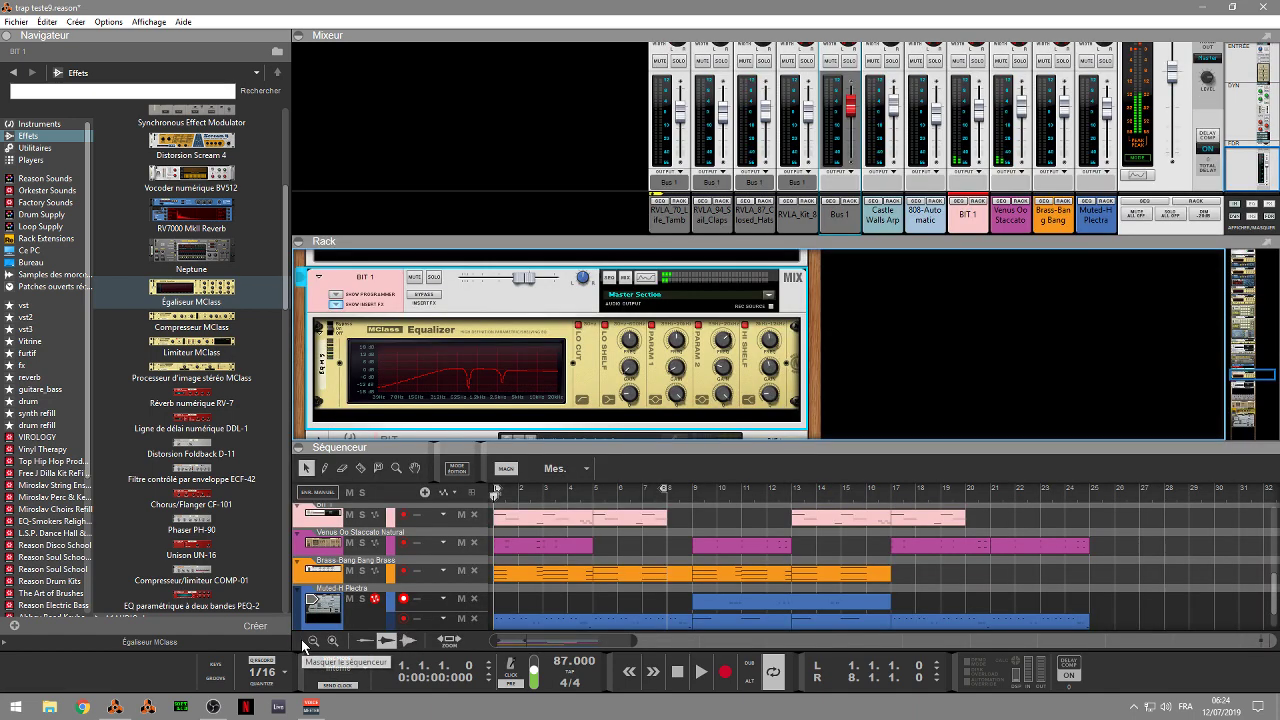
pyautogui.moveTo(665, 490); pyautogui.dragTo(1083, 498)
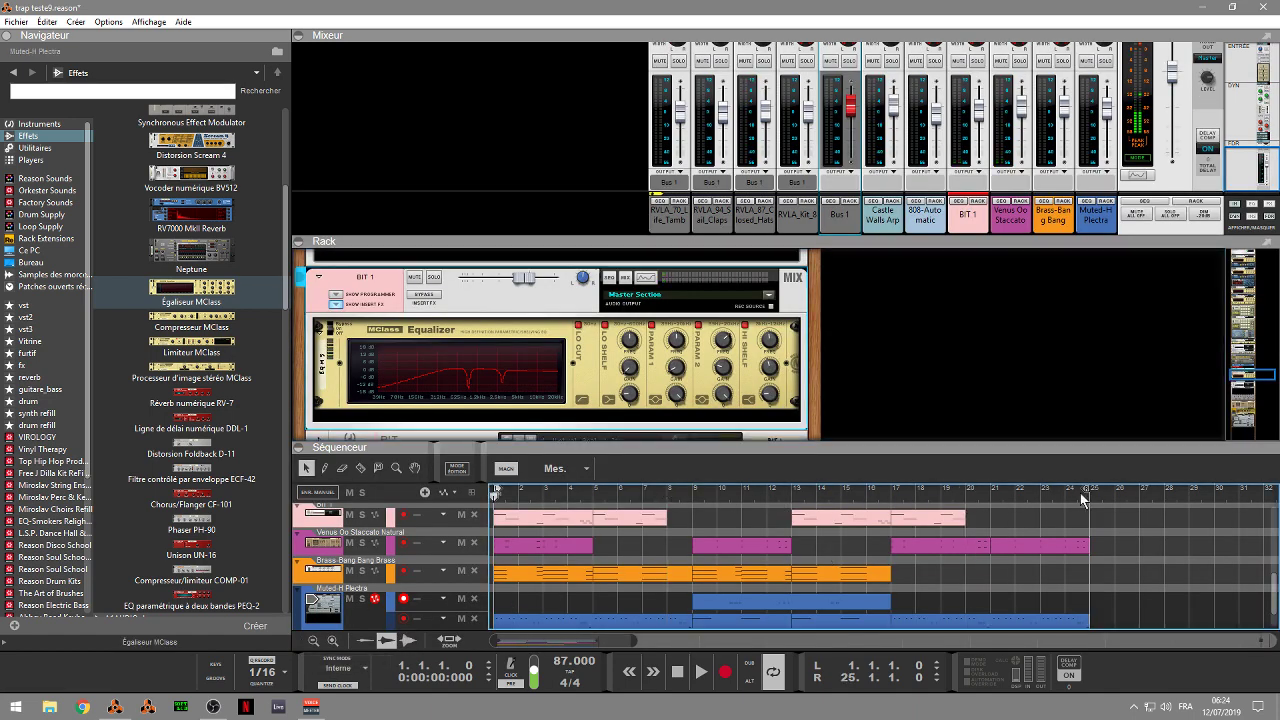
pyautogui.press('space')
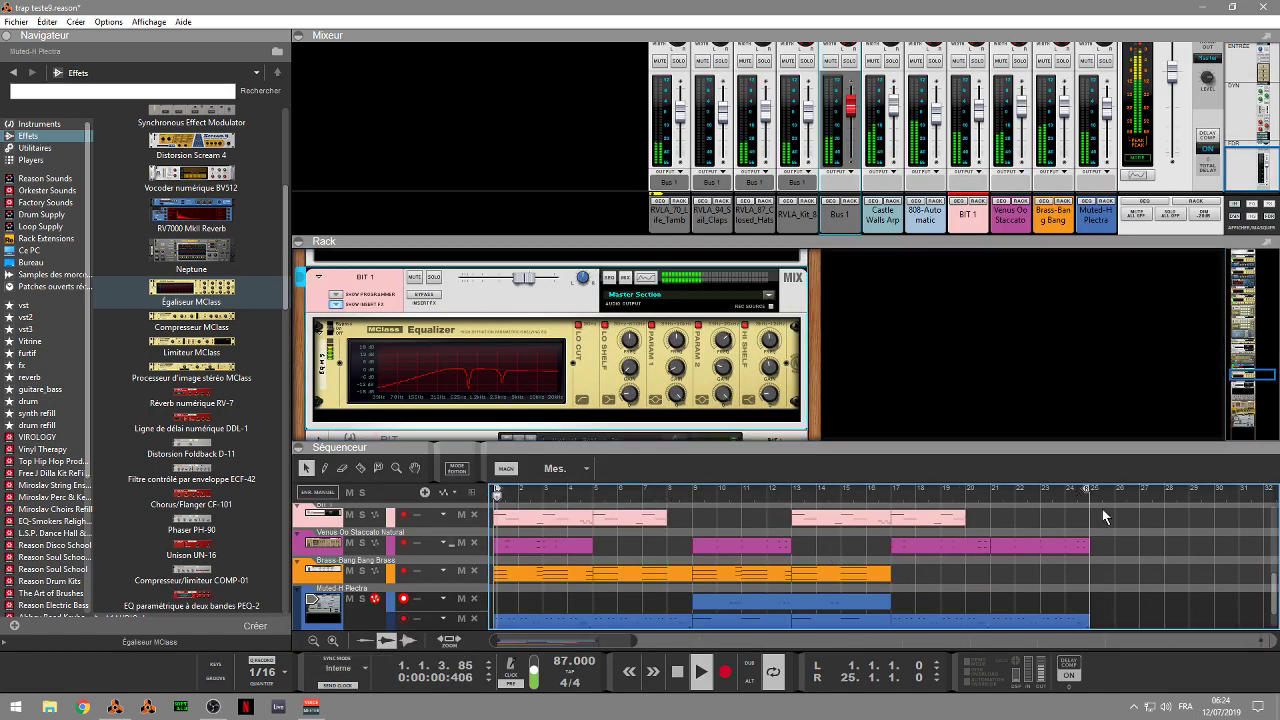
pyautogui.click(297, 447)
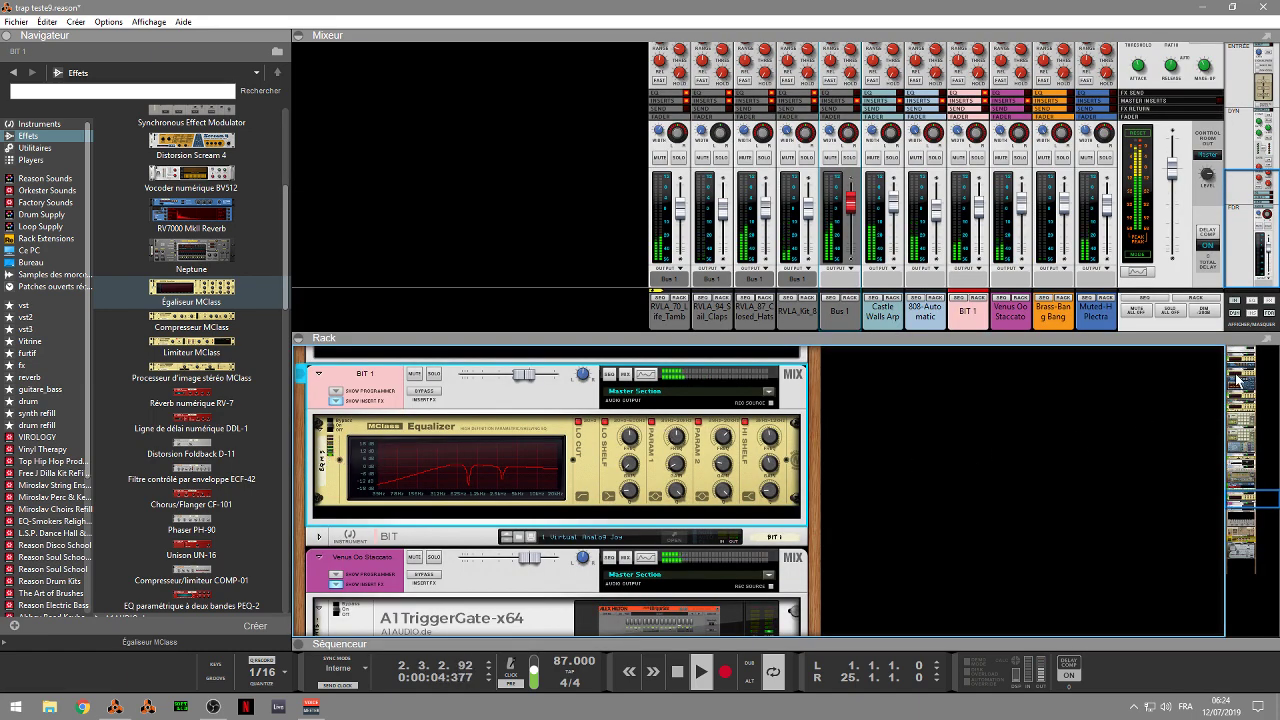
# Step: Unfold the BIT instrument in the rack and inspect its Amp volume in the plugin window
pyautogui.click(1138, 140)
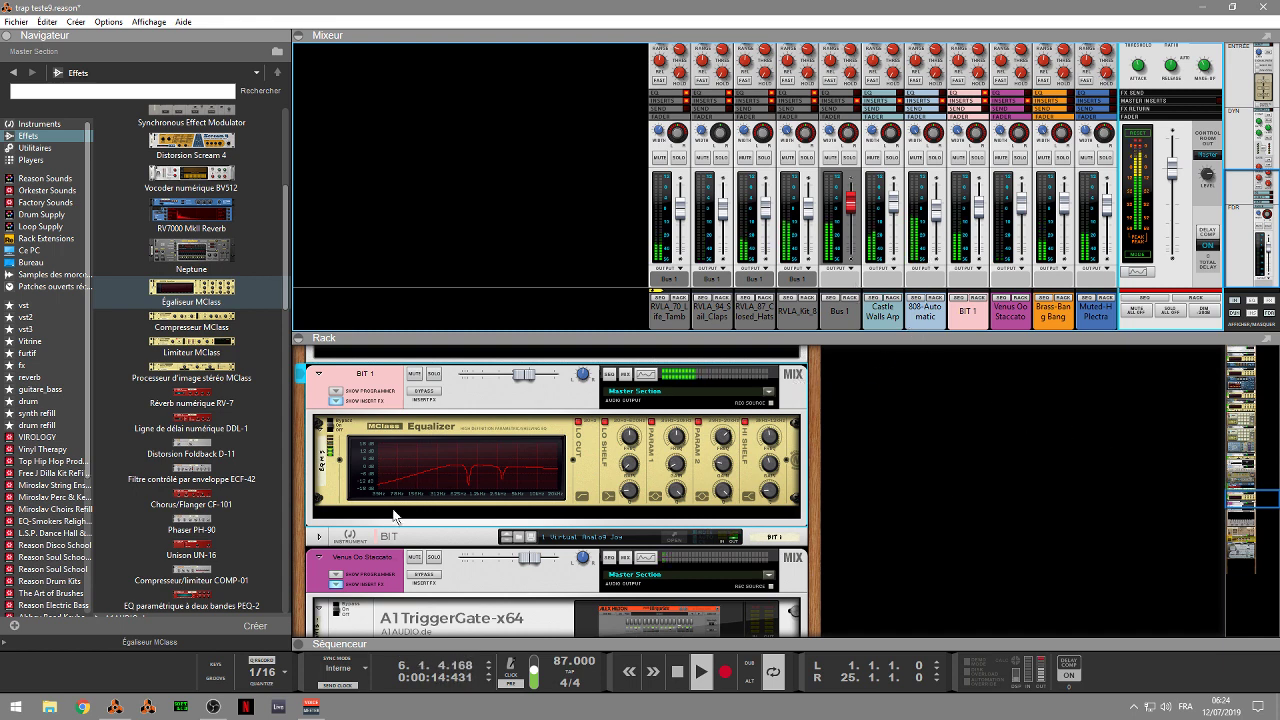
pyautogui.click(320, 537)
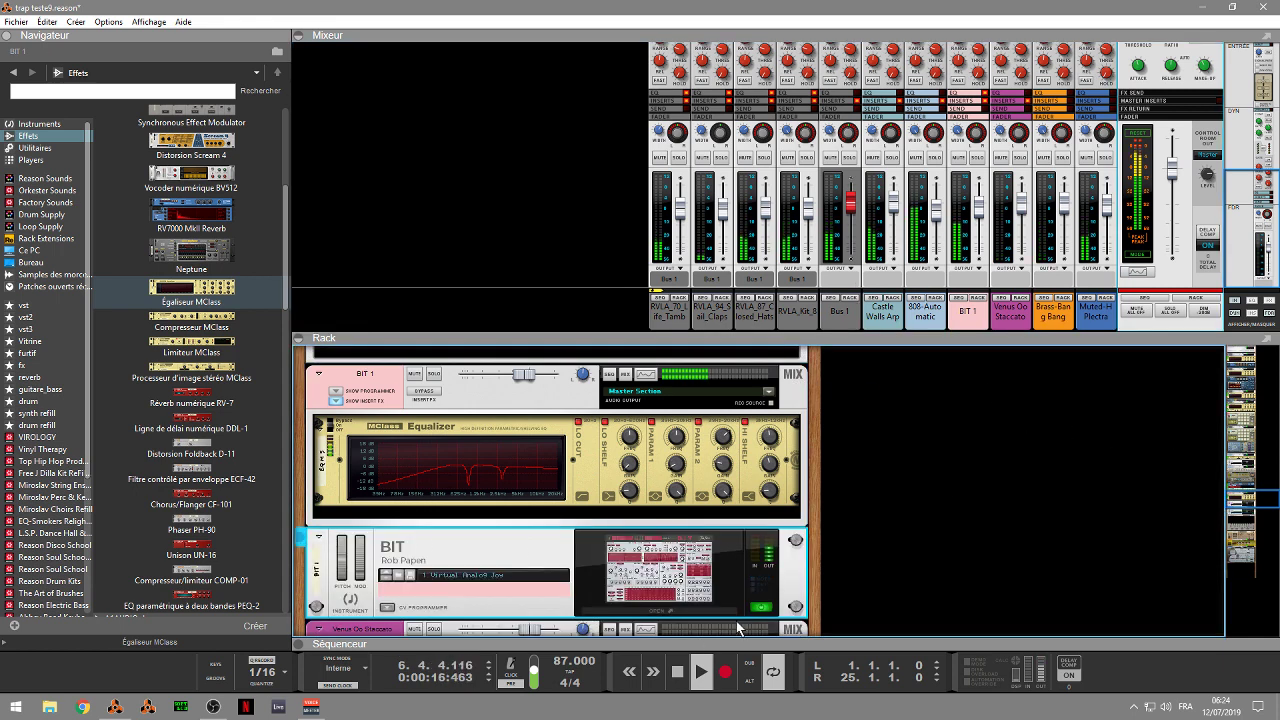
pyautogui.click(657, 610)
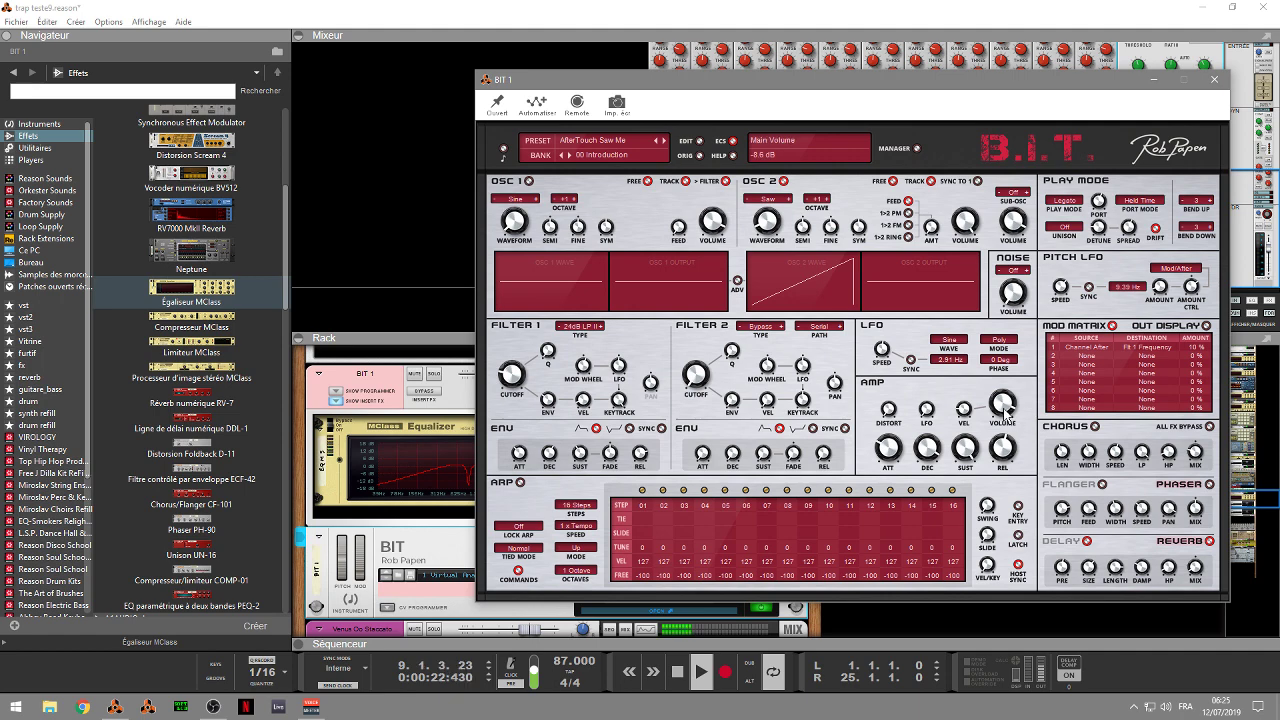
pyautogui.click(1214, 79)
# Step: Fold the rack away to enlarge the mixer, set BIT 1's input gain to 1.71 dB, and restart playback from bar 1
pyautogui.click(299, 338)
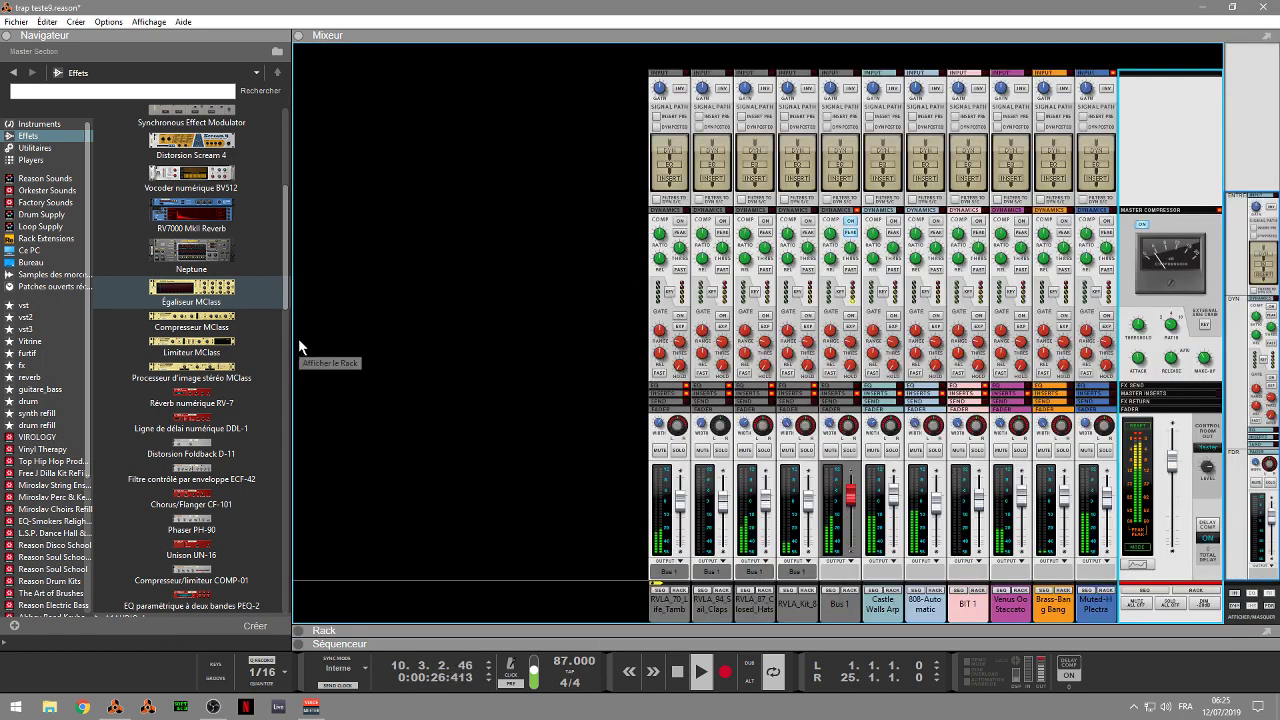
pyautogui.press('Home')
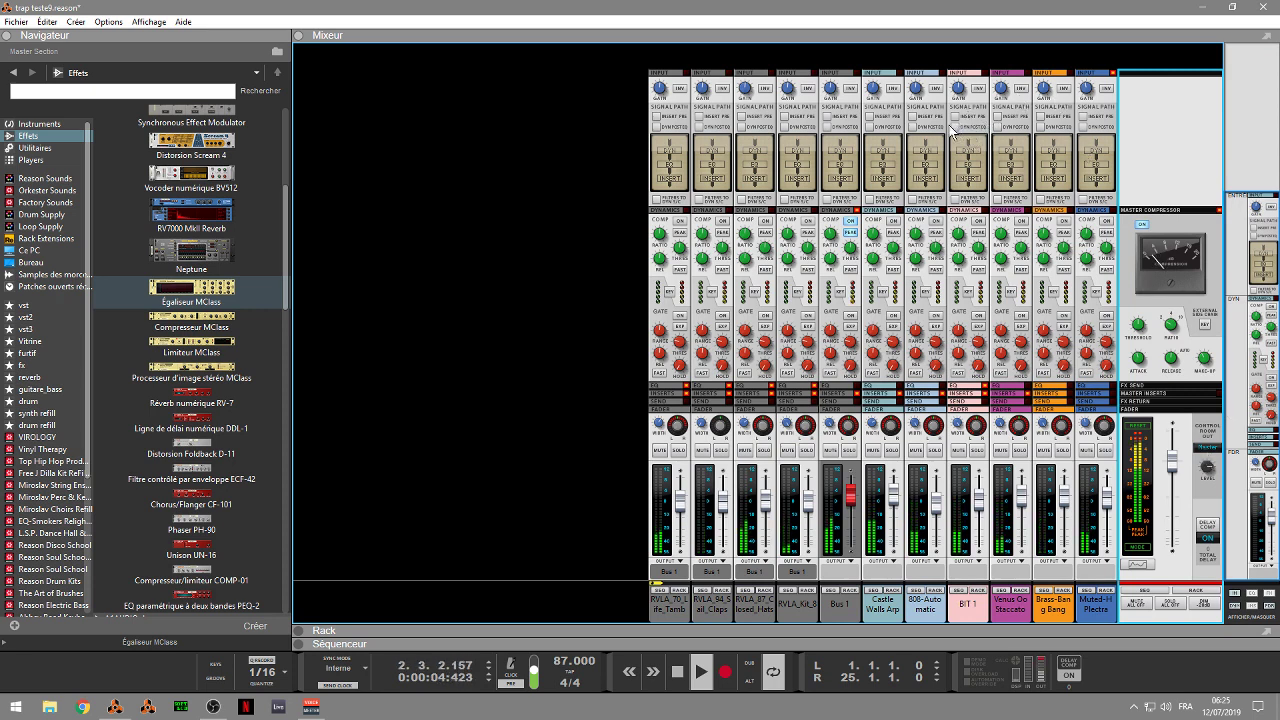
pyautogui.click(960, 89)
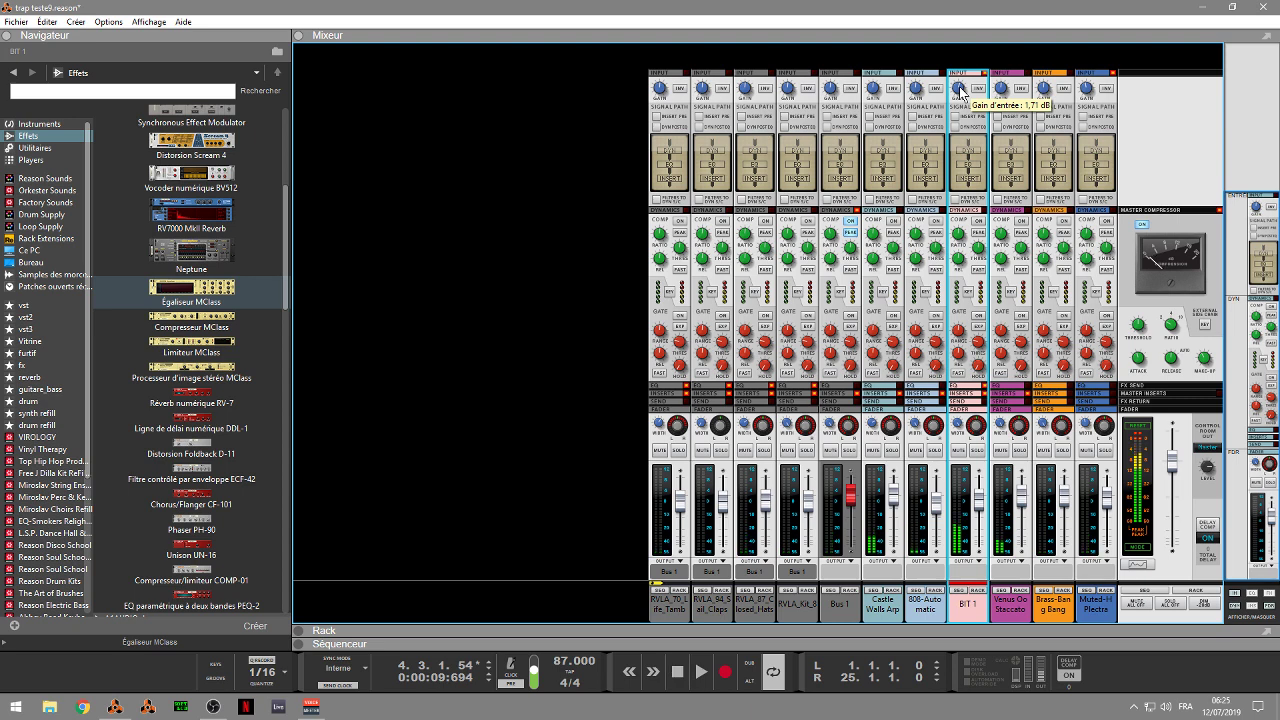
pyautogui.press('space')
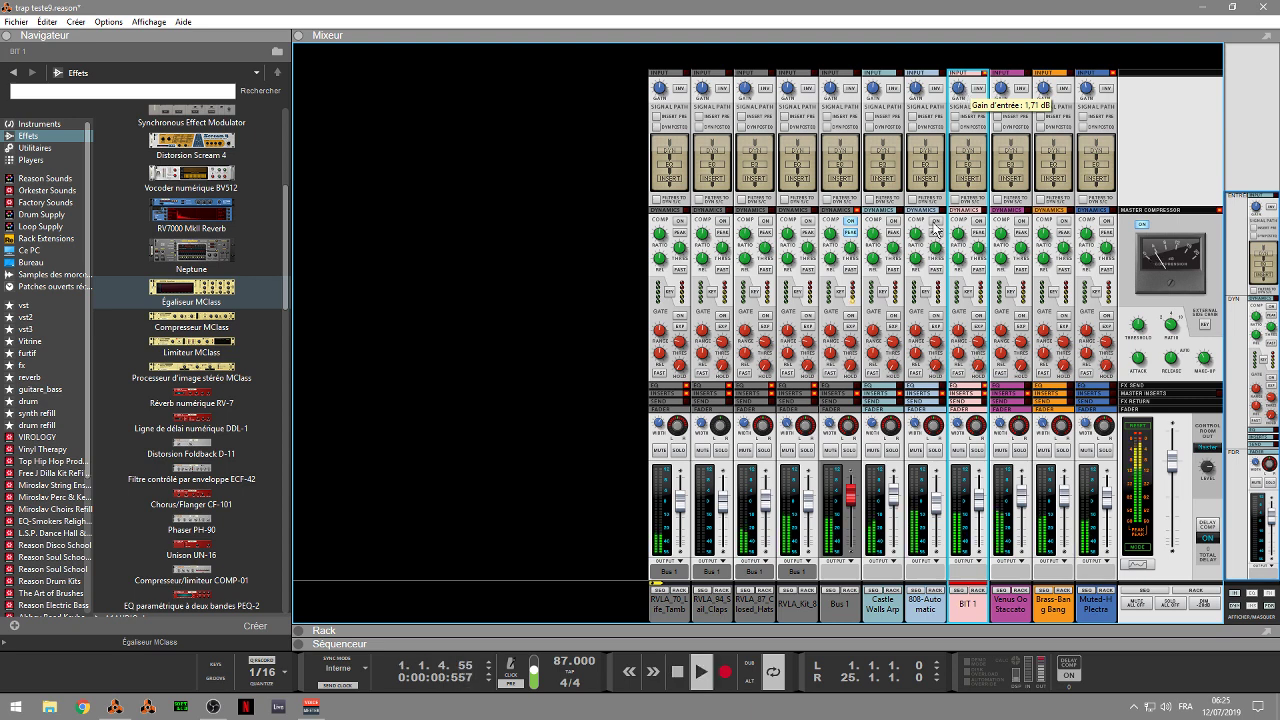
# Step: Check BIT 1's fader level and the master compressor's threshold and ratio settings during playback
pyautogui.moveTo(980, 502)
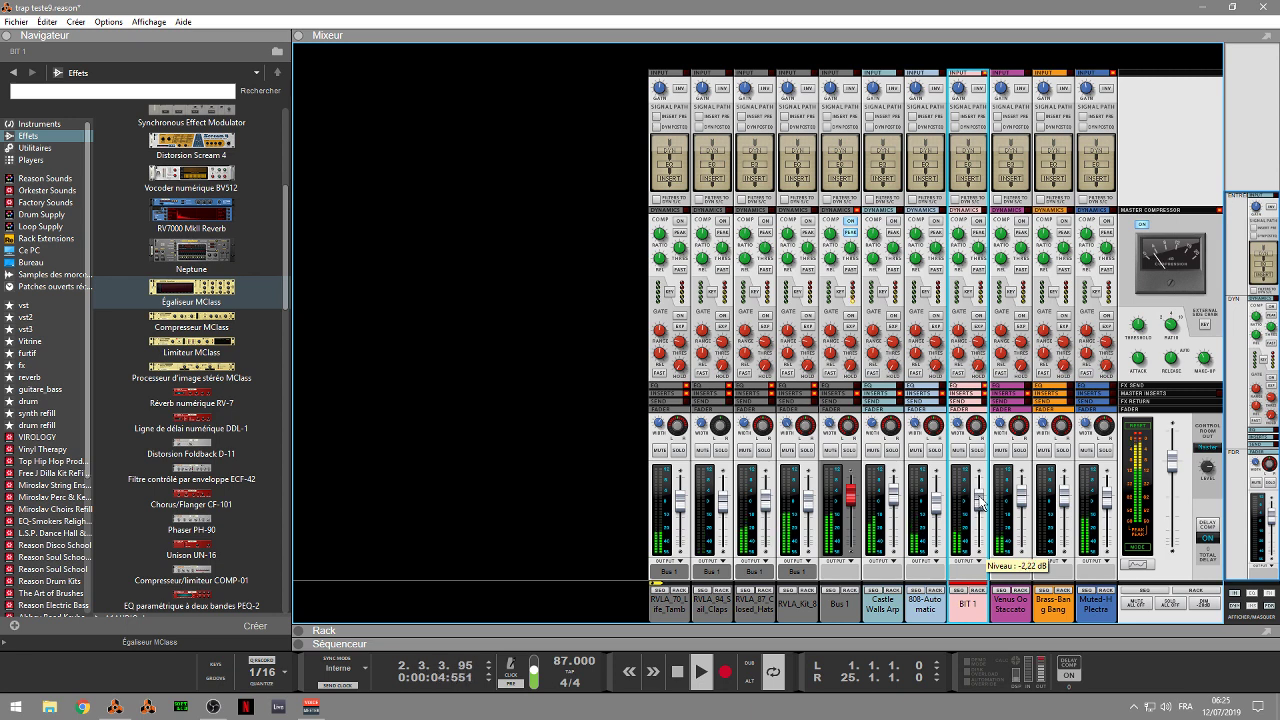
pyautogui.click(1138, 430)
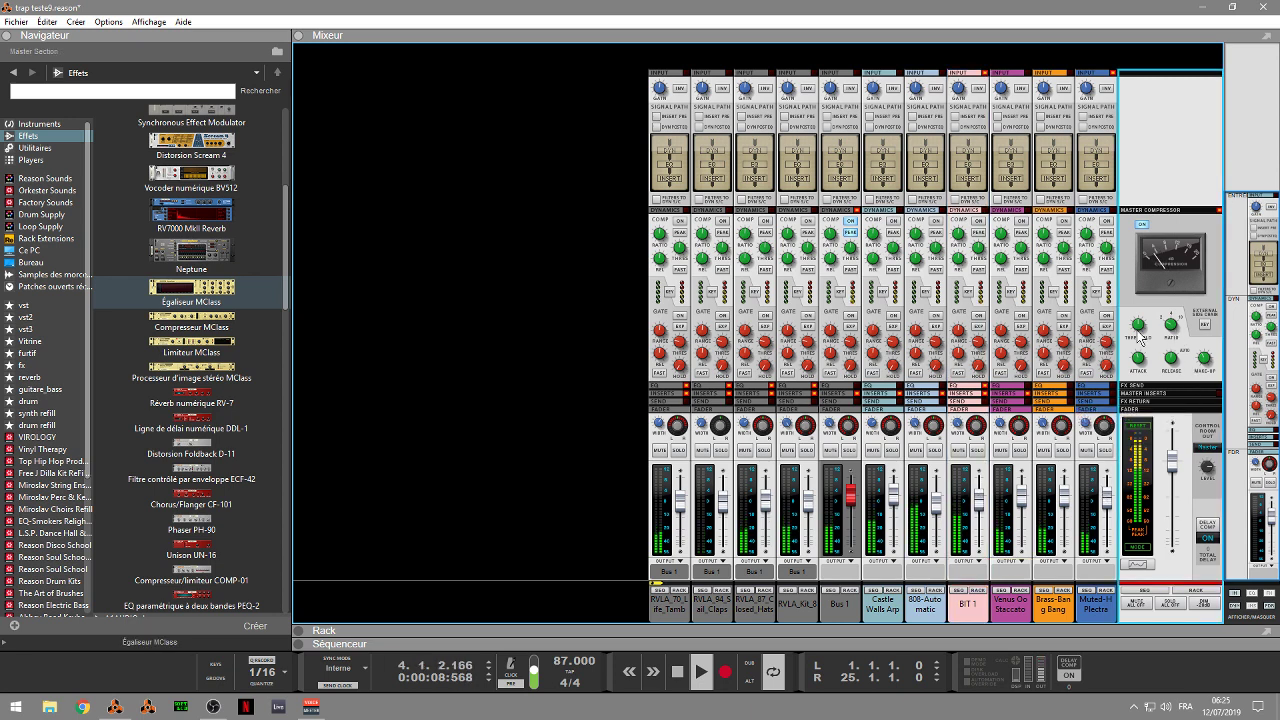
pyautogui.moveTo(1138, 333)
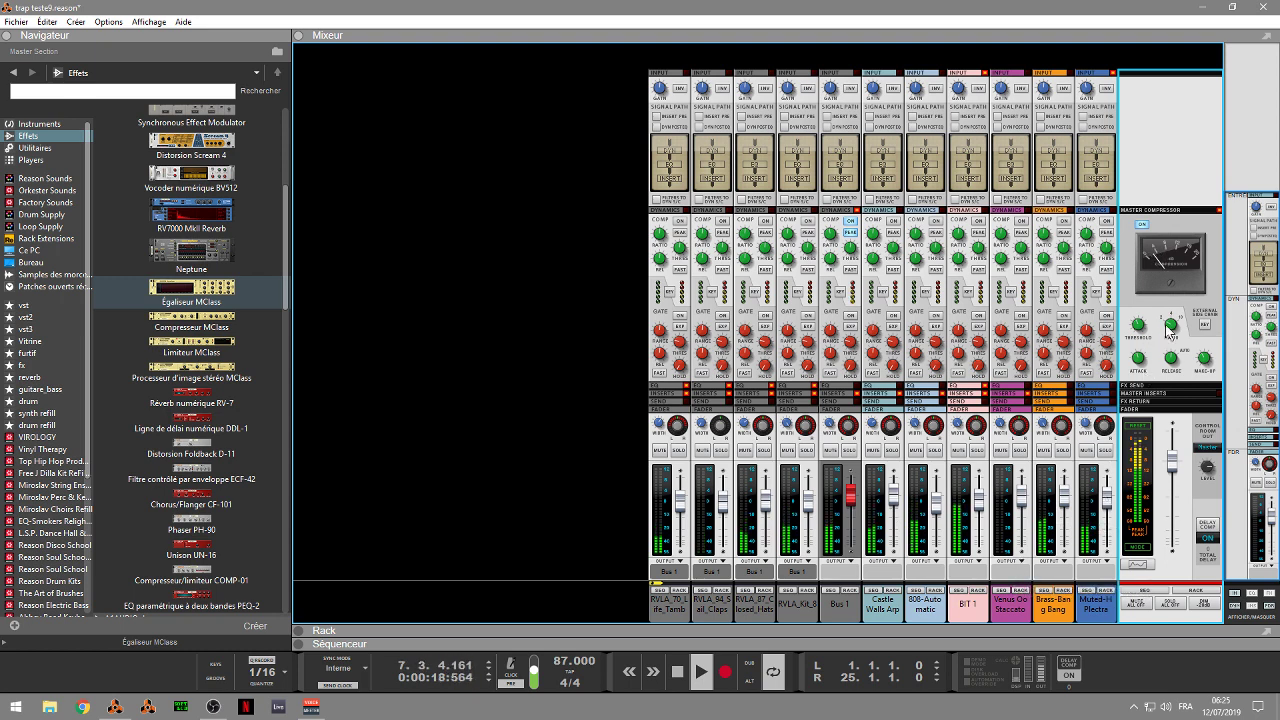
pyautogui.moveTo(1174, 323)
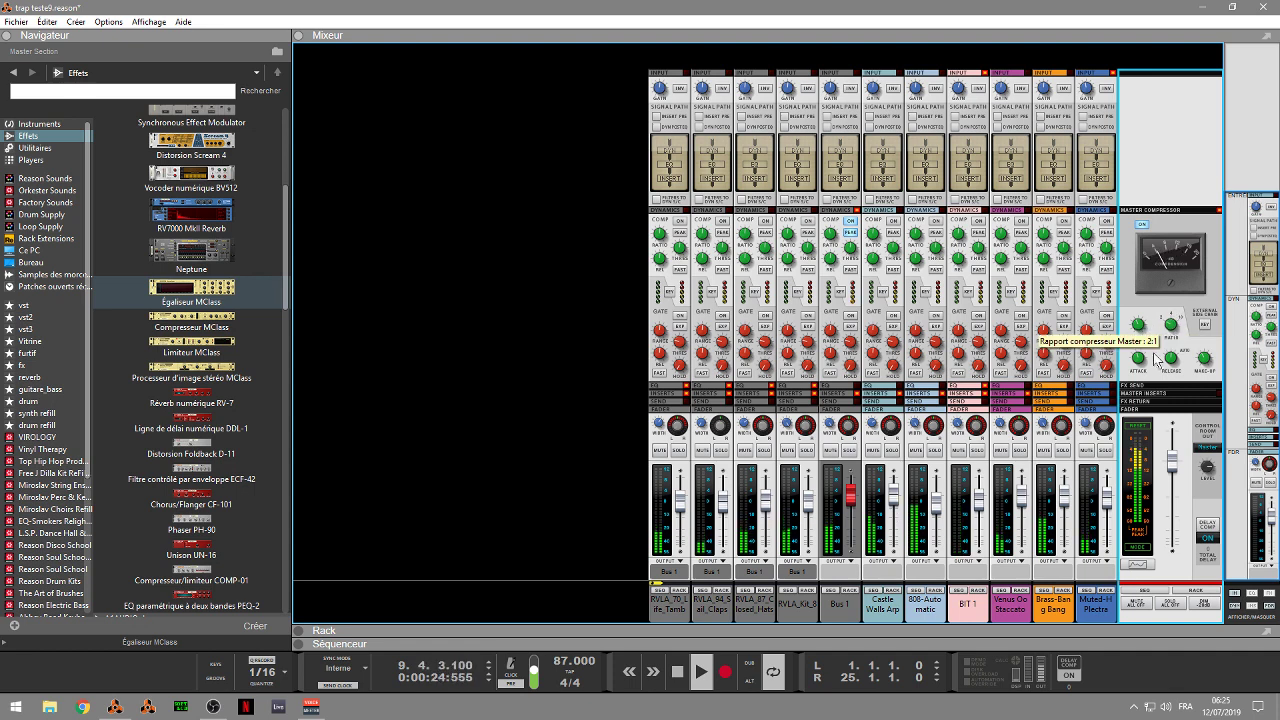
# Step: Solo the Venus Oo Staccato channel and look through its instrument and insert effects in the rack
pyautogui.click(1028, 494)
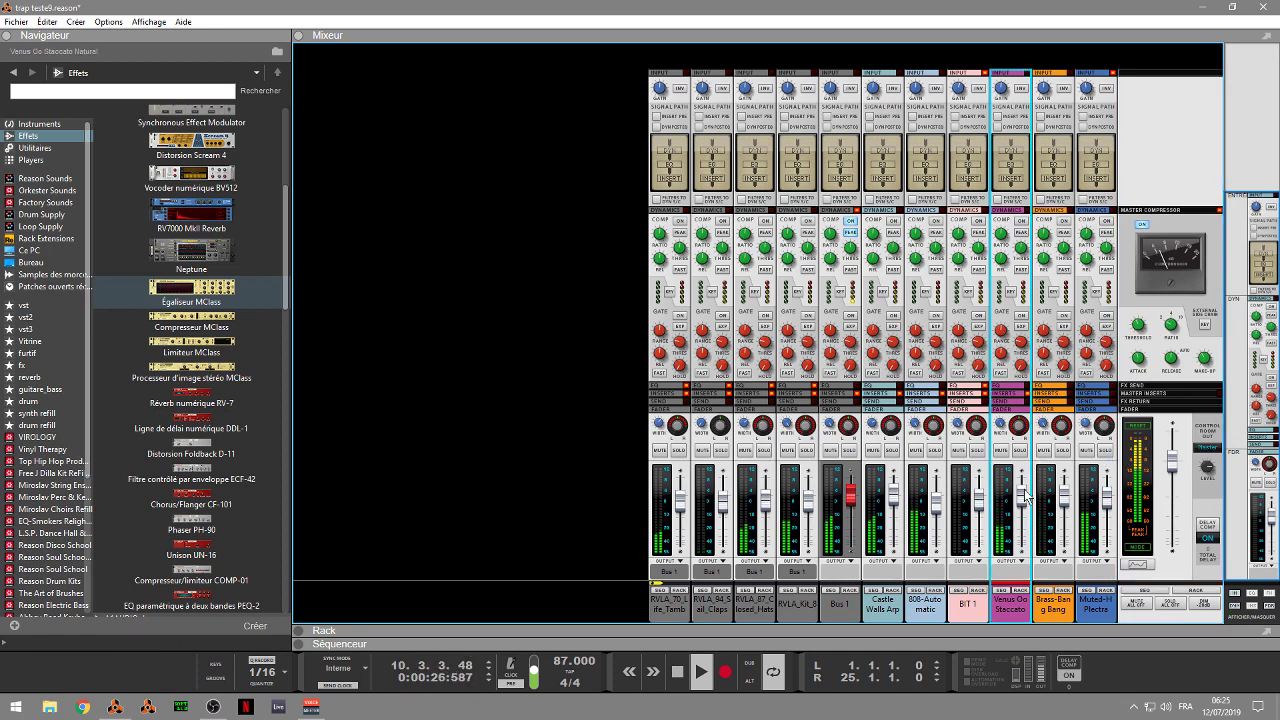
pyautogui.click(1019, 450)
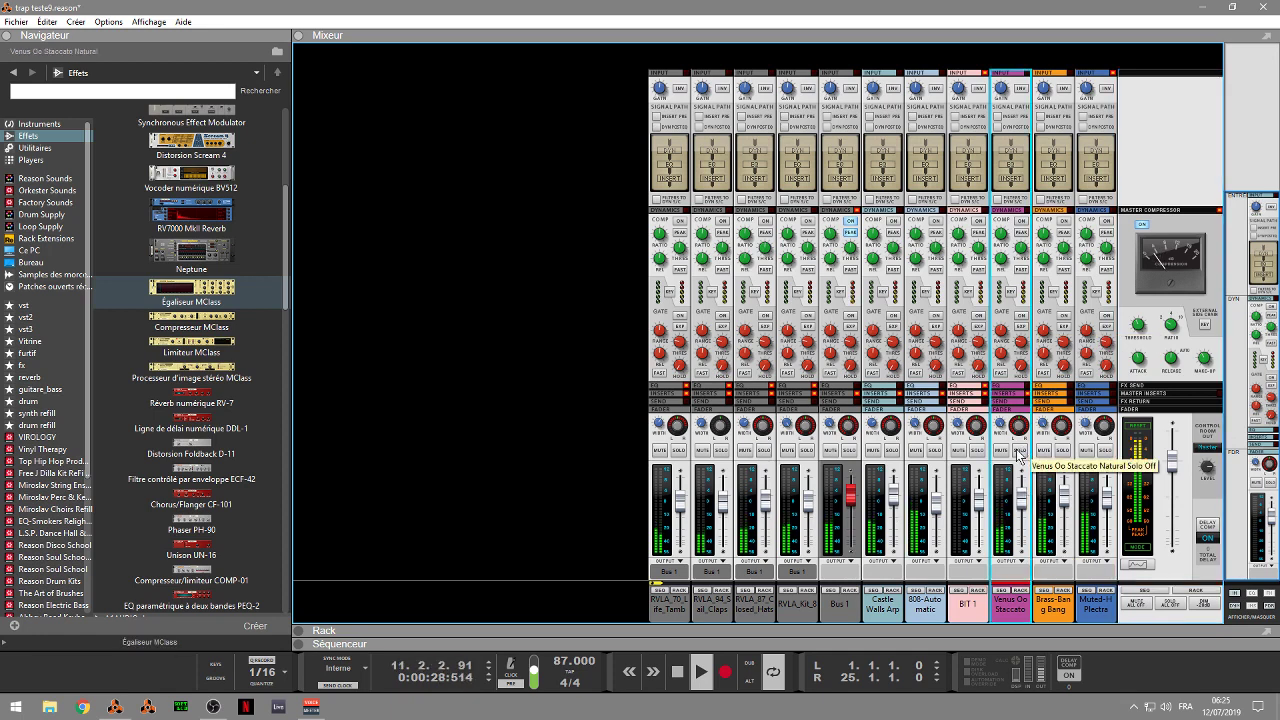
pyautogui.click(1020, 590)
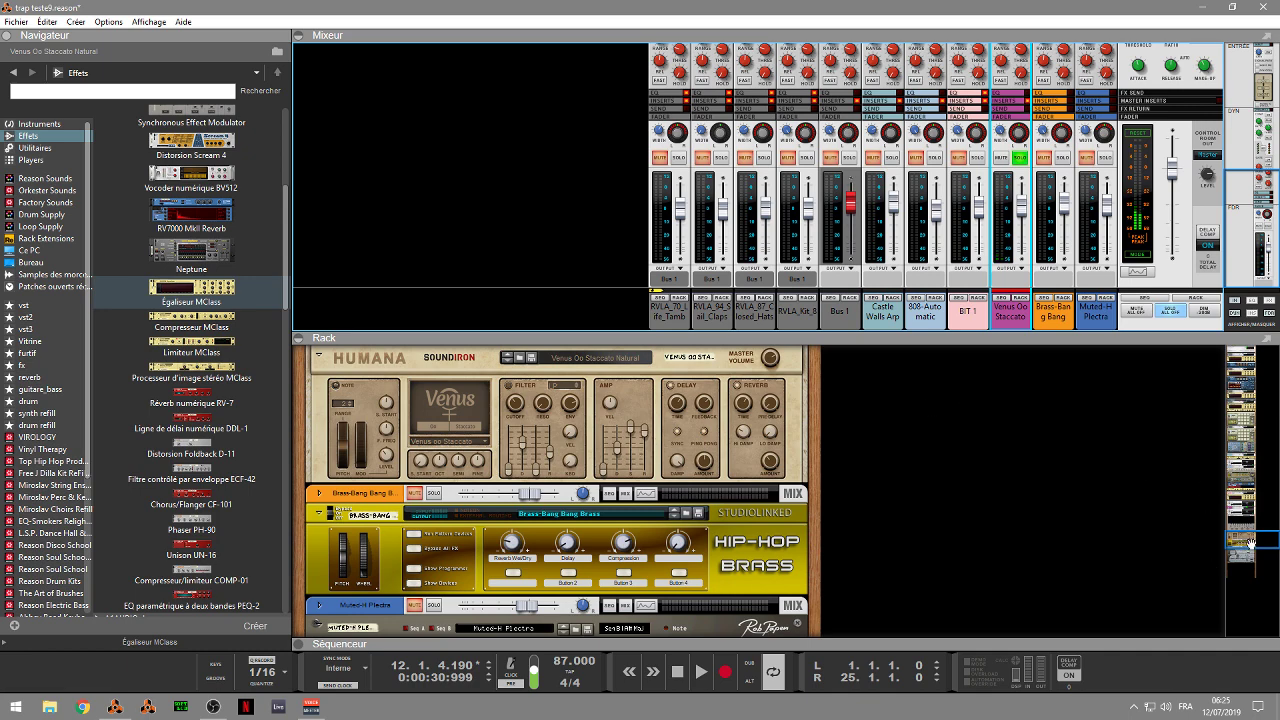
pyautogui.moveTo(1250, 543)
pyautogui.mouseDown()
pyautogui.moveTo(1243, 507)
pyautogui.moveTo(1240, 529)
pyautogui.mouseUp()
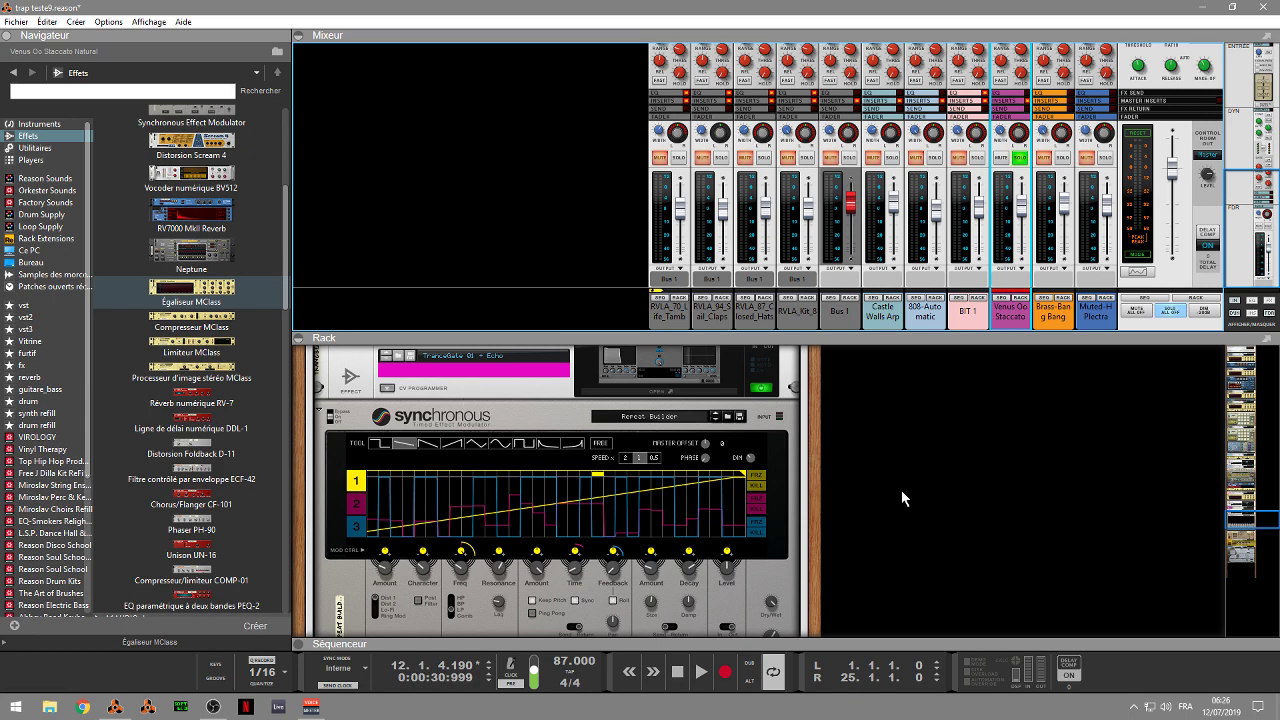
pyautogui.moveTo(1251, 521); pyautogui.dragTo(1246, 508)
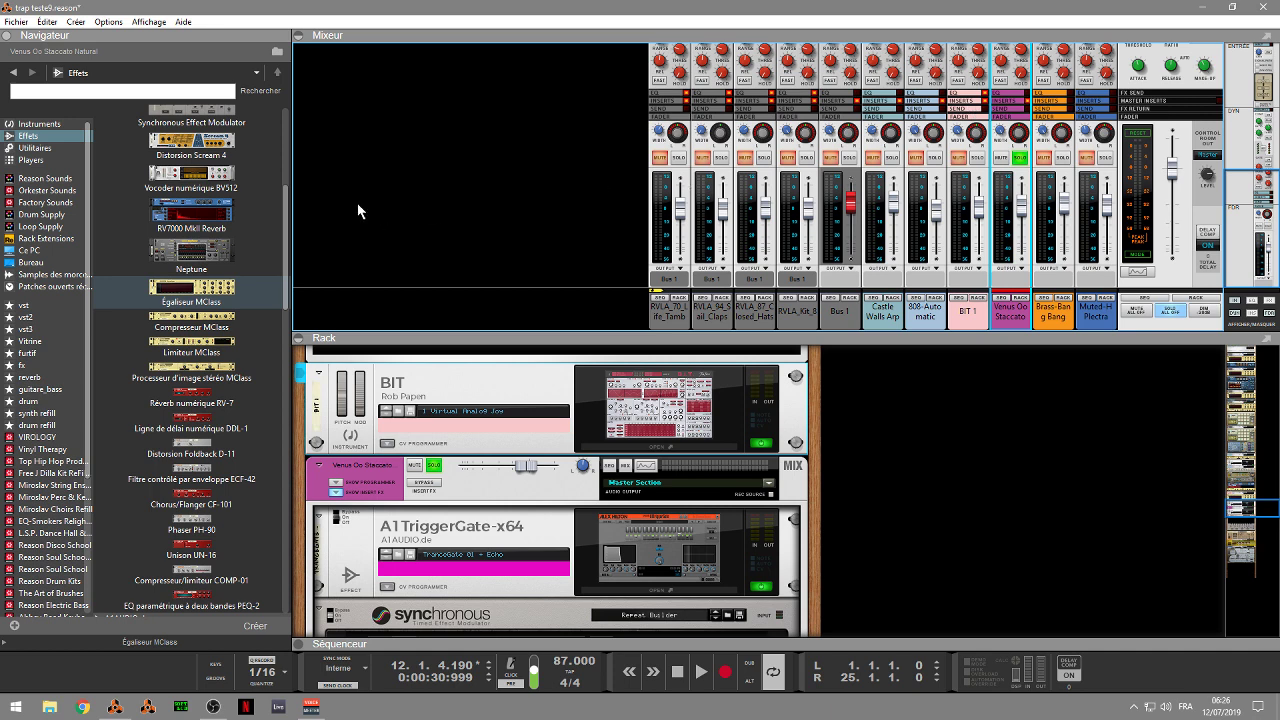
pyautogui.moveTo(190, 350); pyautogui.dragTo(1014, 270)
pyautogui.click(297, 337)
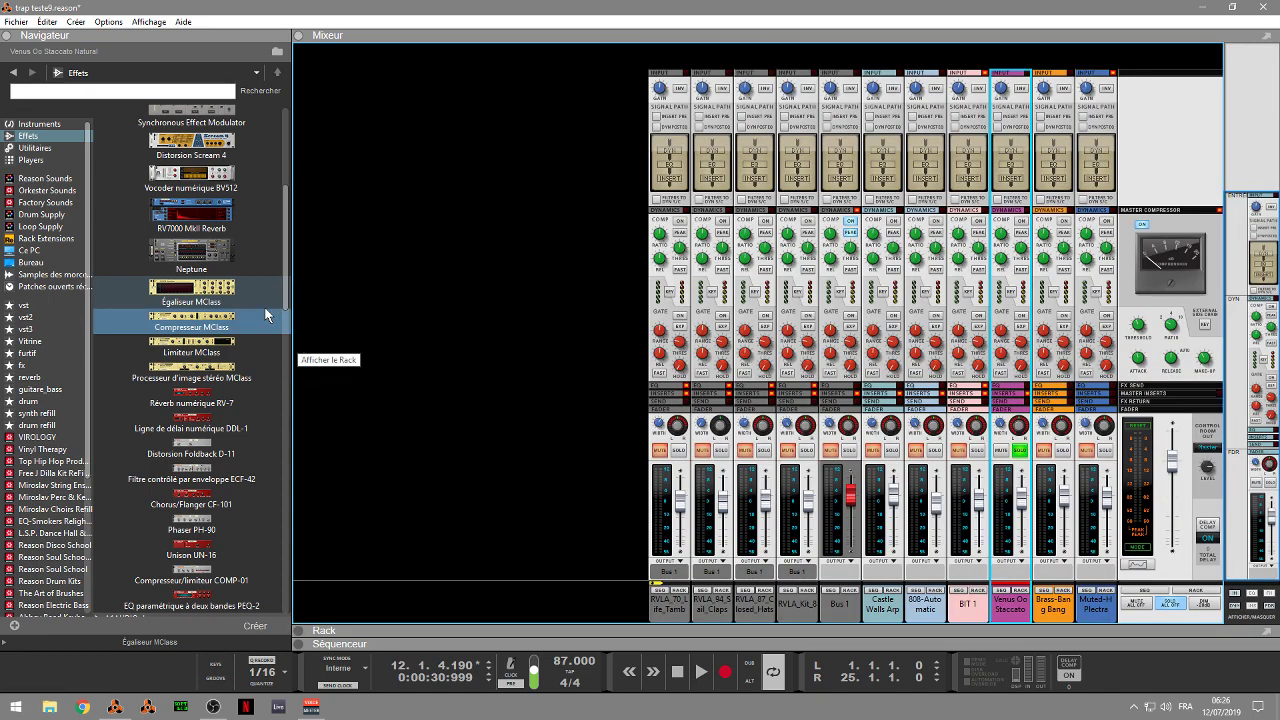
pyautogui.click(212, 347)
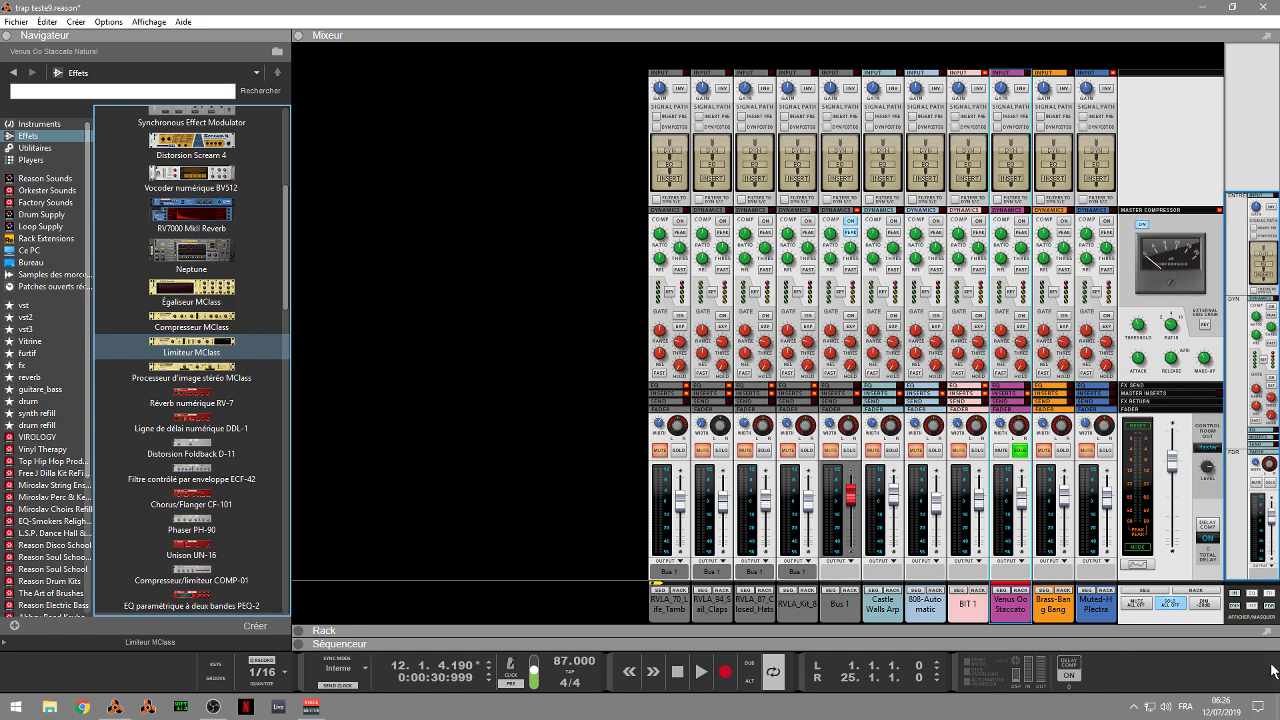
pyautogui.click(300, 631)
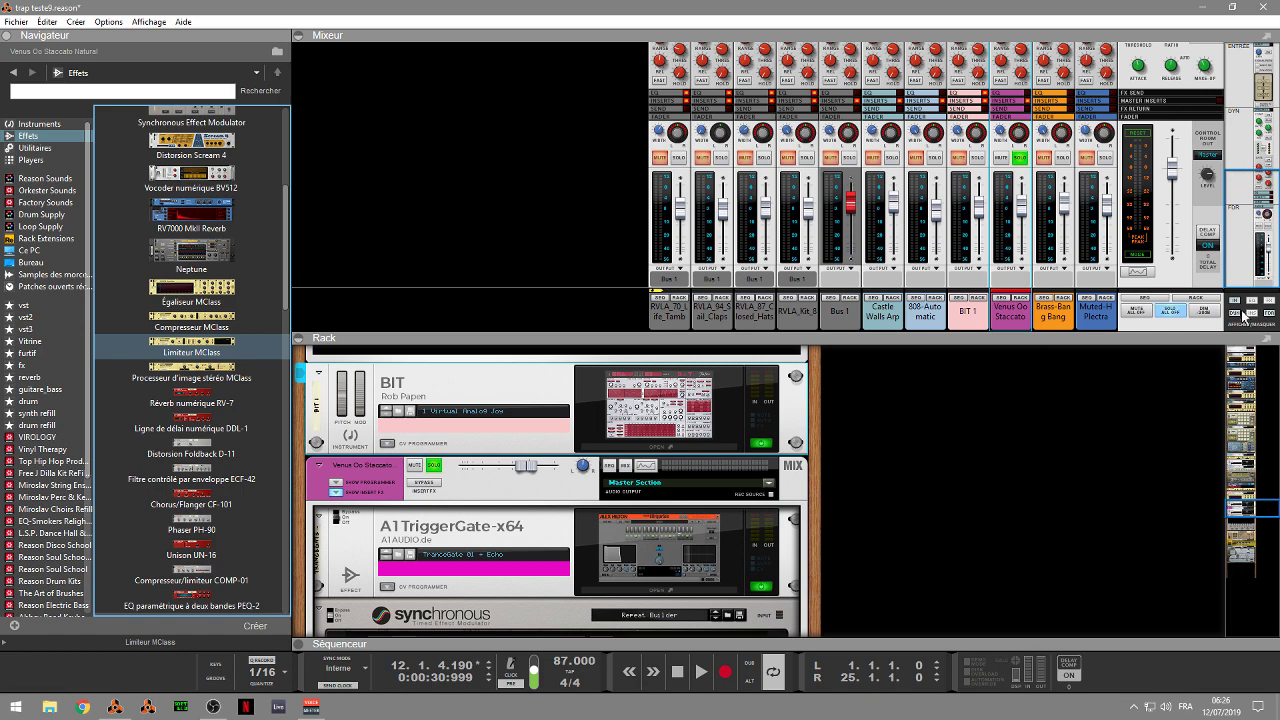
# Step: Add an MClass limiter (Maximizer) and an MClass Stereo Imager as insert effects in the Master Section
pyautogui.moveTo(1250, 492); pyautogui.dragTo(1208, 349)
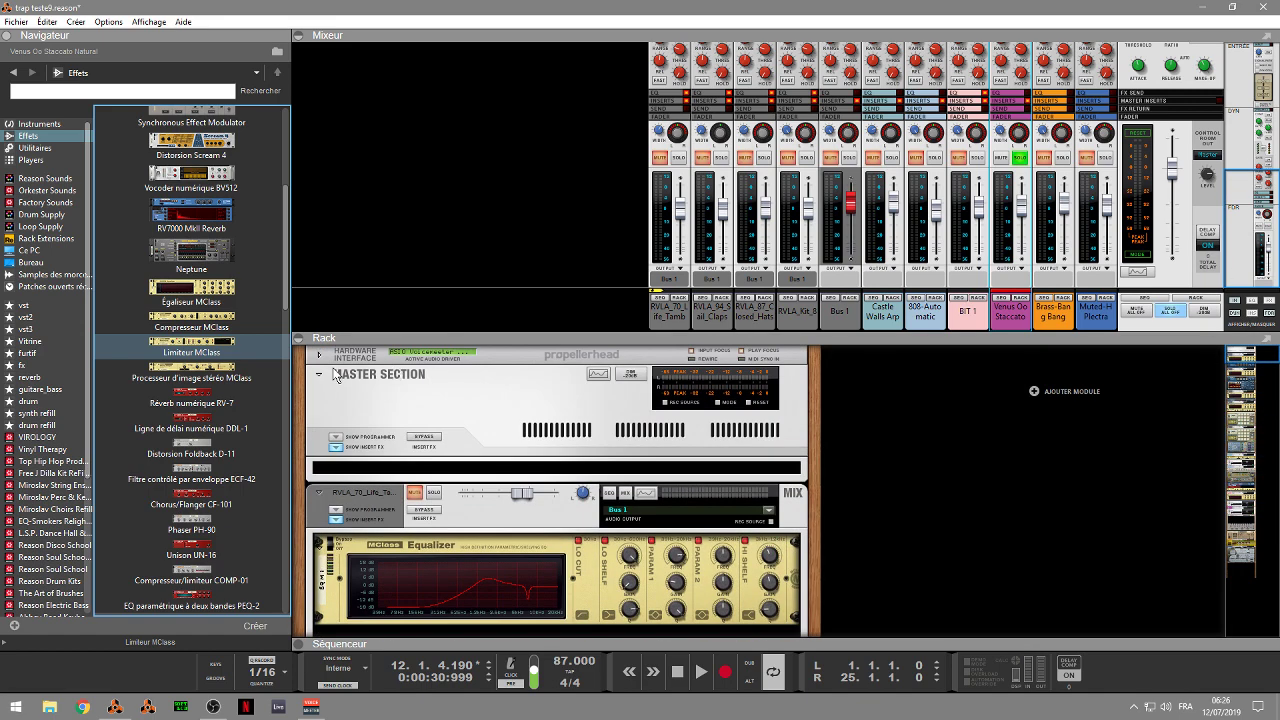
pyautogui.moveTo(220, 345); pyautogui.dragTo(528, 479)
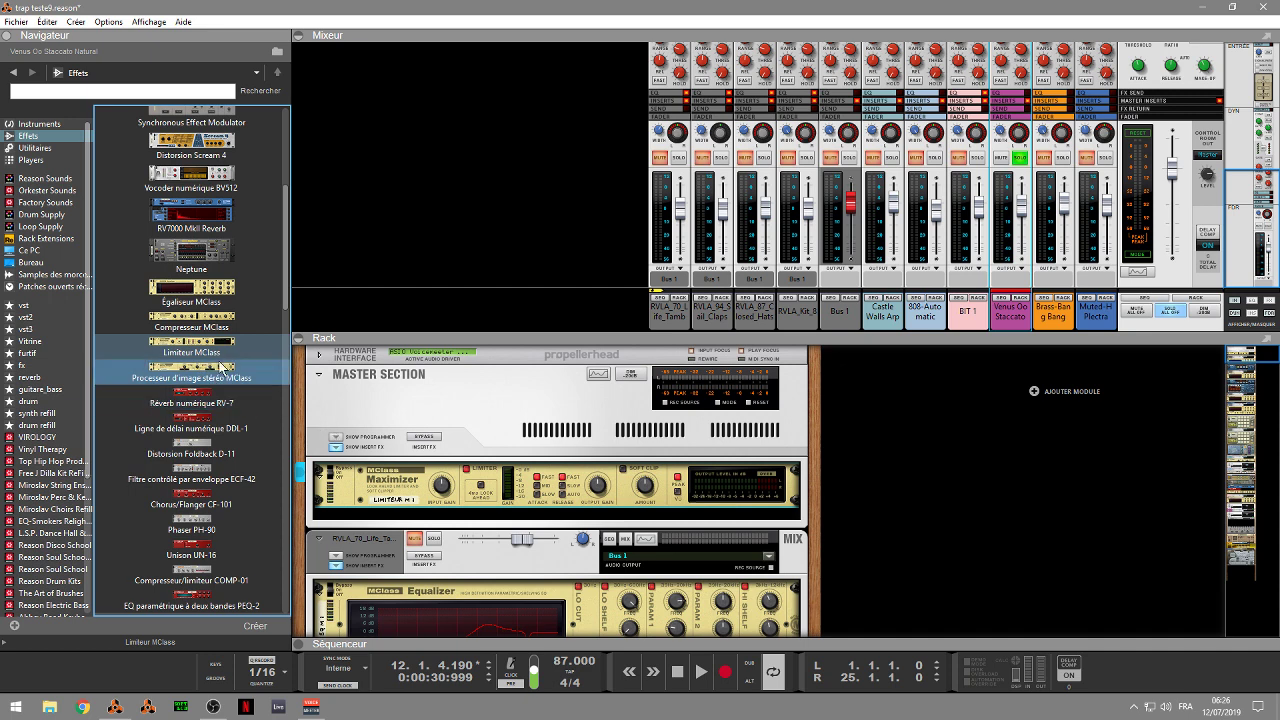
pyautogui.moveTo(212, 378)
pyautogui.mouseDown()
pyautogui.moveTo(700, 512)
pyautogui.moveTo(560, 510)
pyautogui.mouseUp()
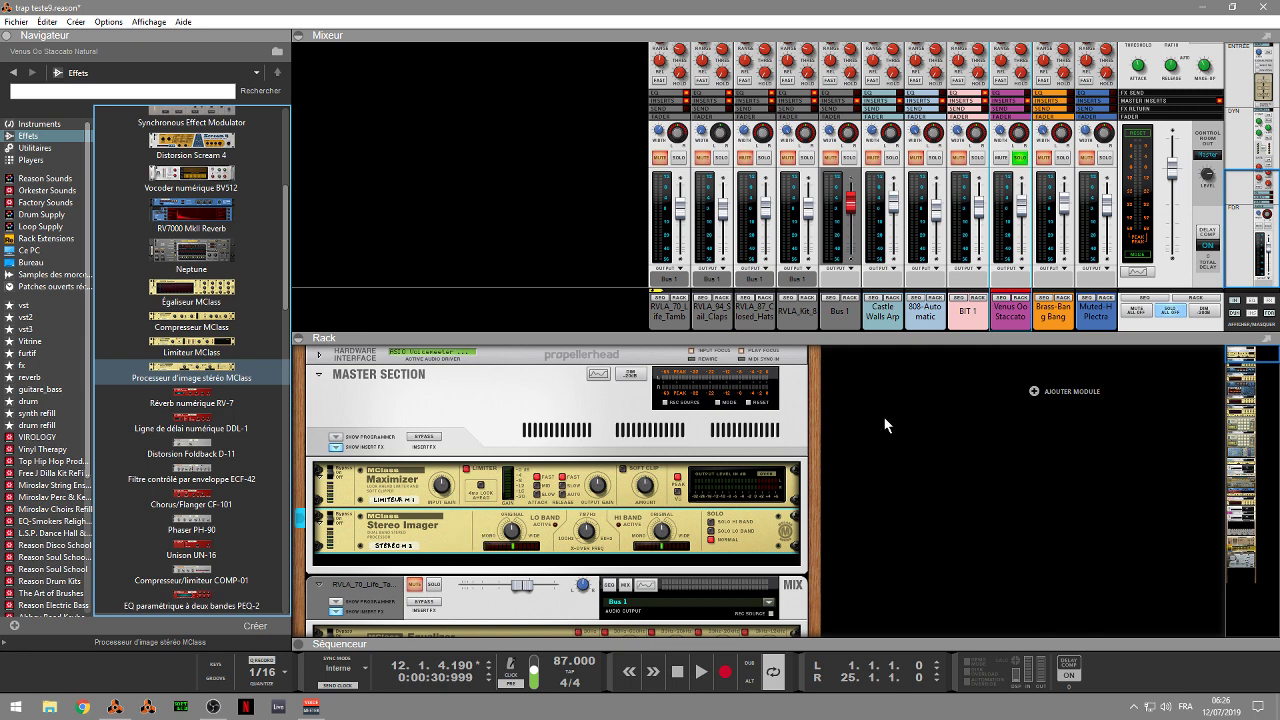
# Step: Unsolo Venus Oo Staccato, play the full mix, and bypass the Master Section's insert effects
pyautogui.click(1017, 160)
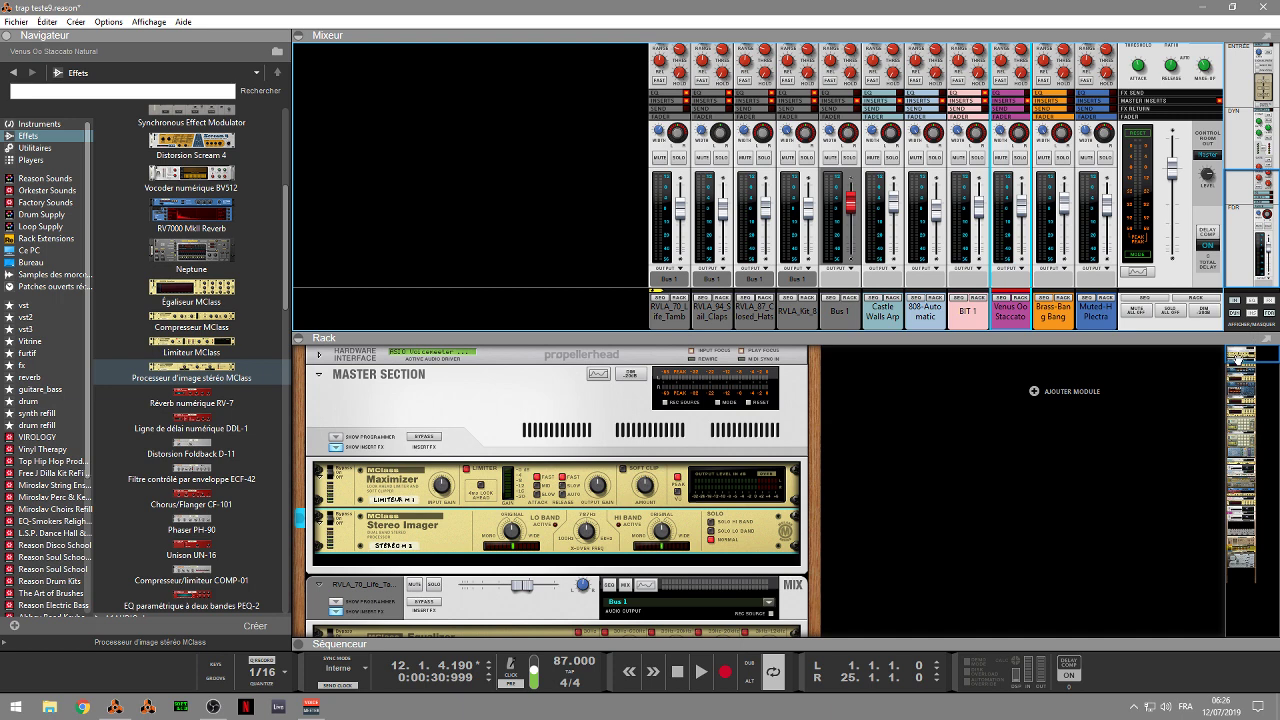
pyautogui.press('space')
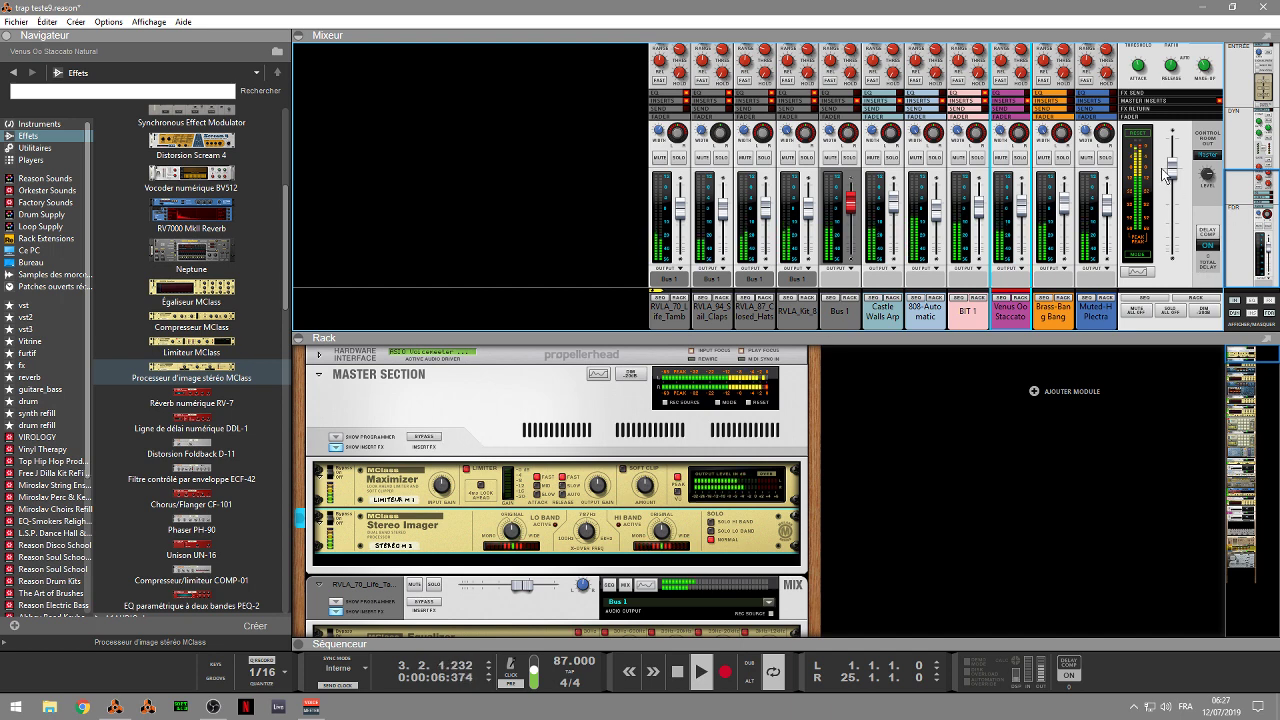
pyautogui.click(1110, 108)
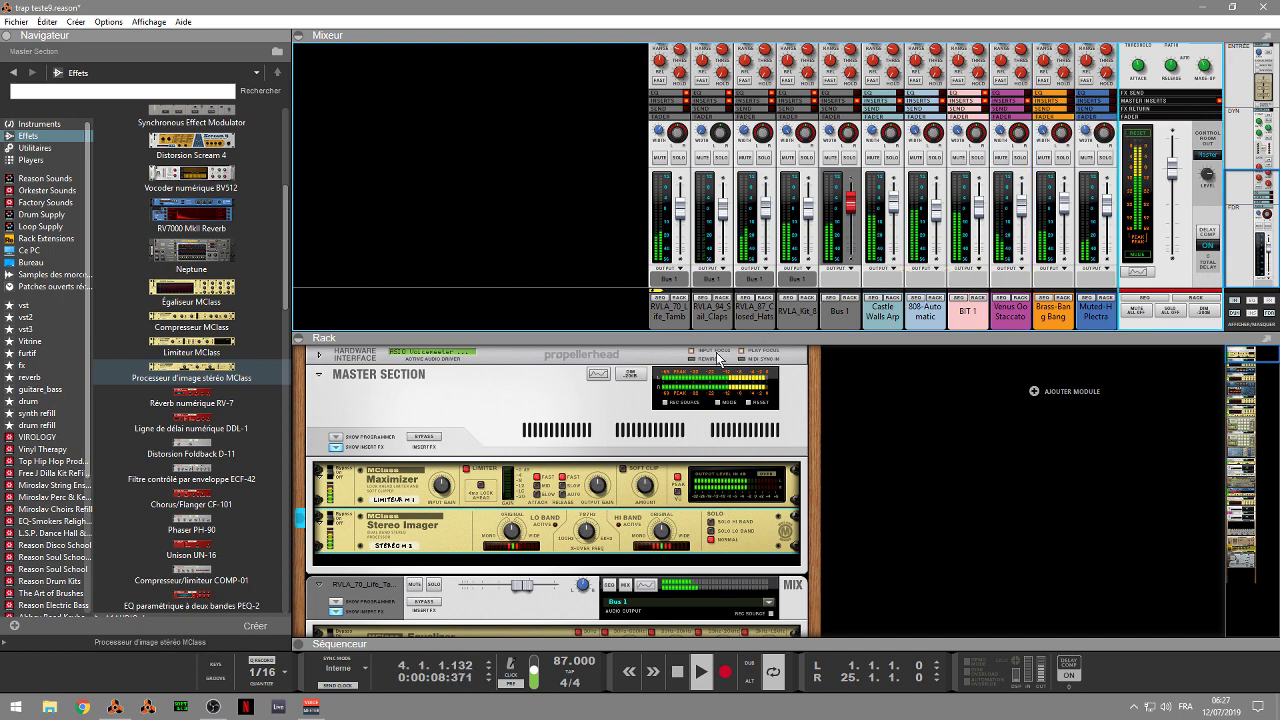
pyautogui.click(424, 438)
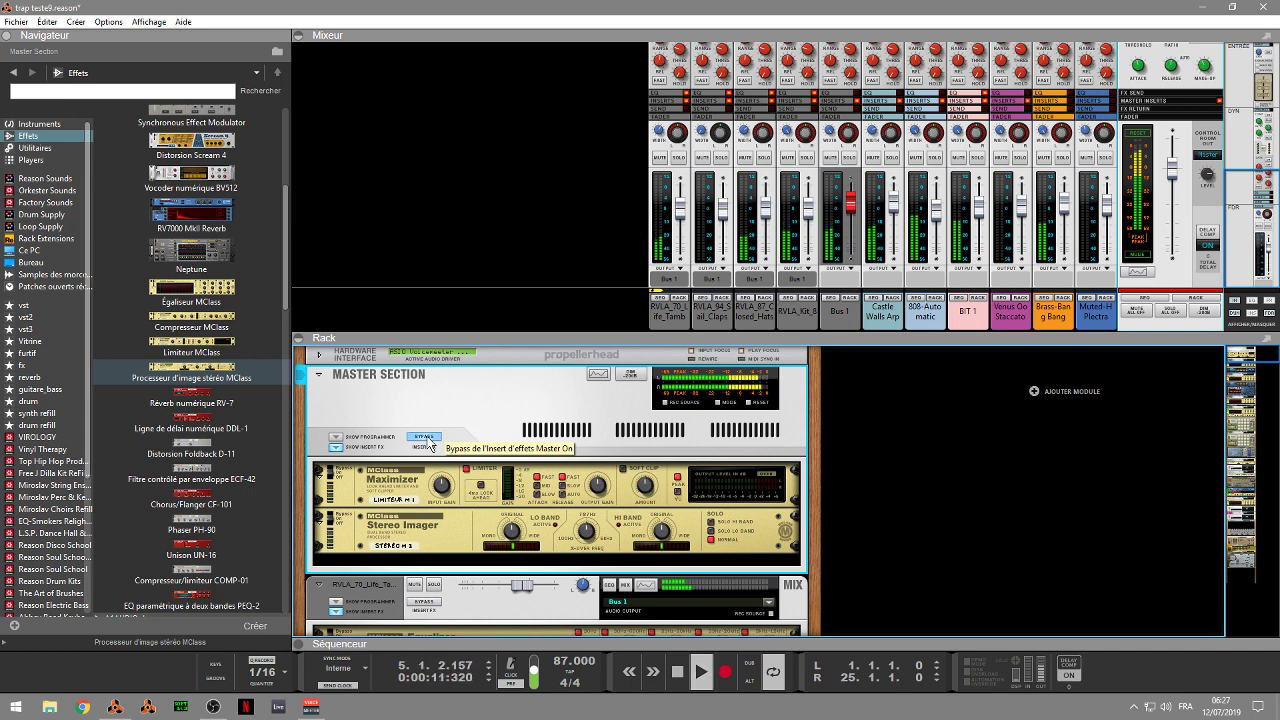
# Step: Re-enable the Master Section's insert effects and tune the Stereo Imager, auditioning its high and low bands in solo before returning to Normal
pyautogui.click(426, 440)
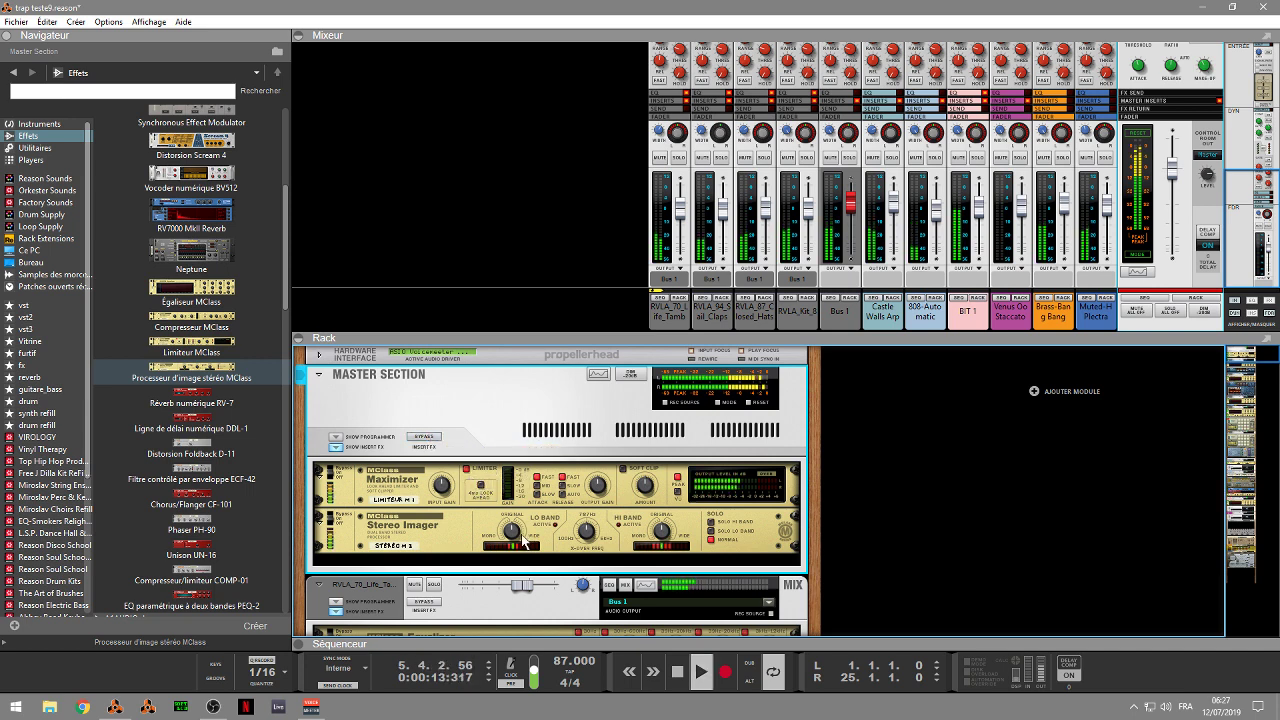
pyautogui.click(712, 524)
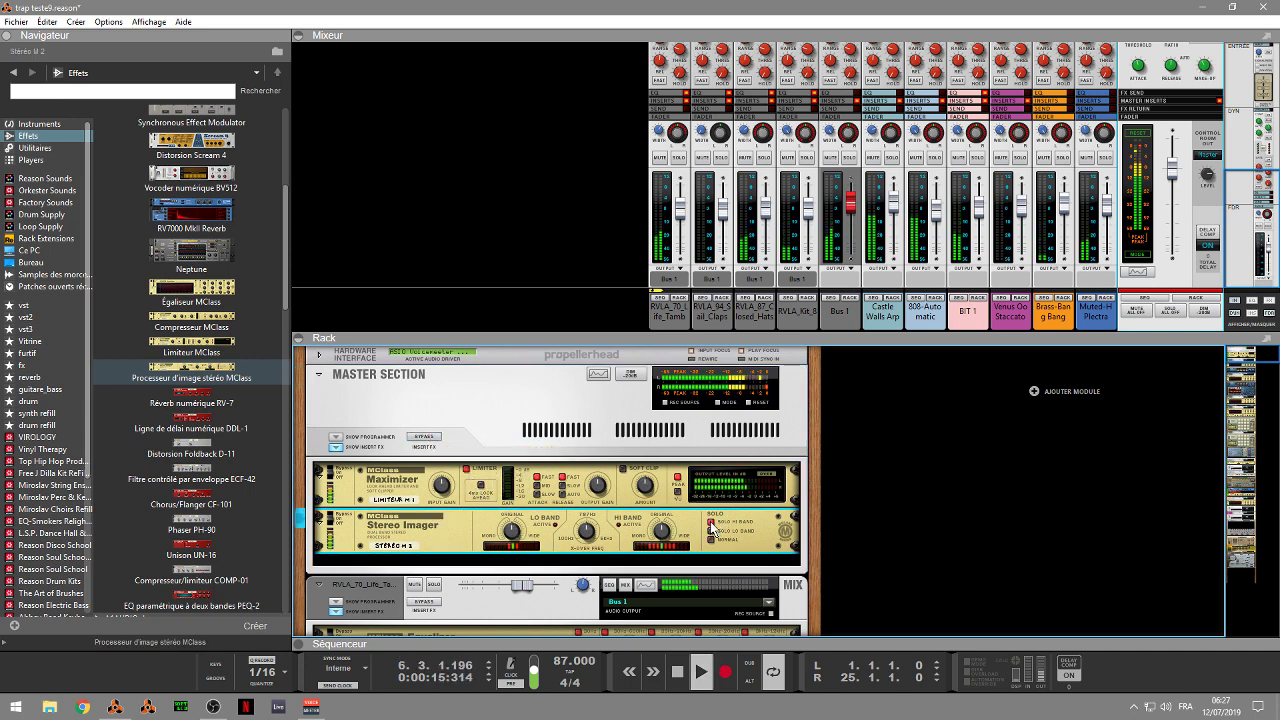
pyautogui.click(711, 526)
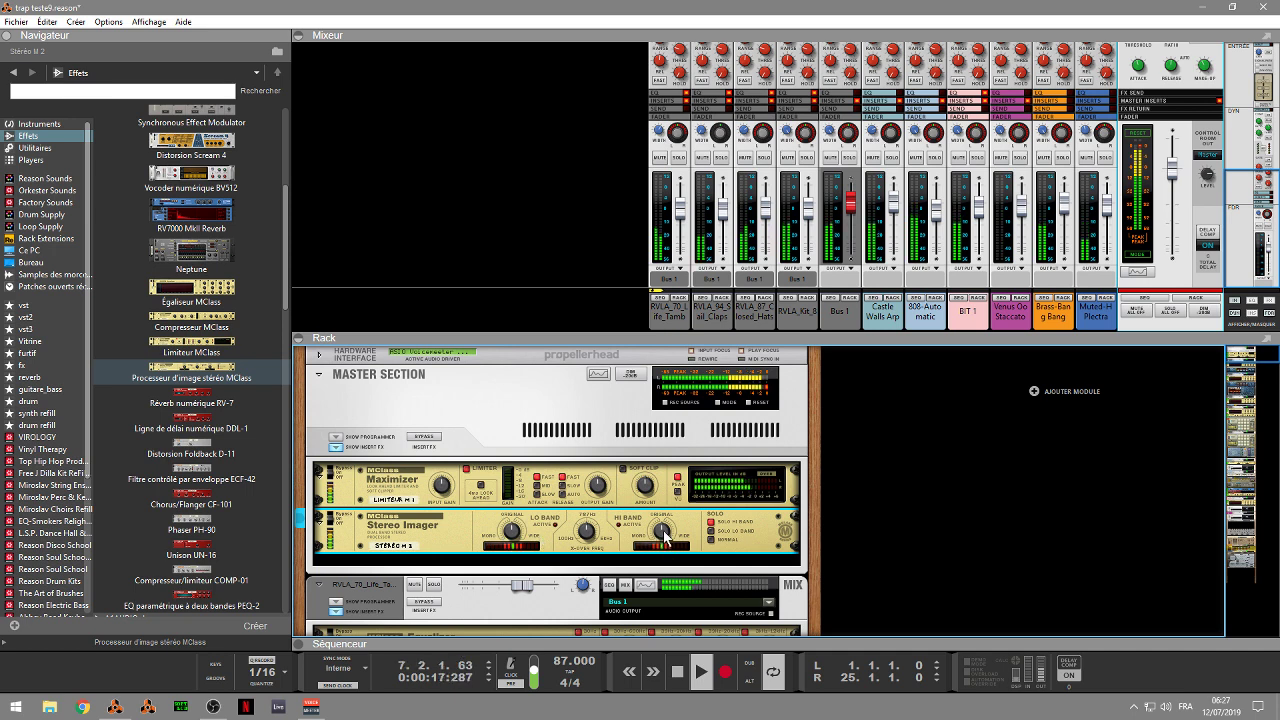
pyautogui.moveTo(660, 528)
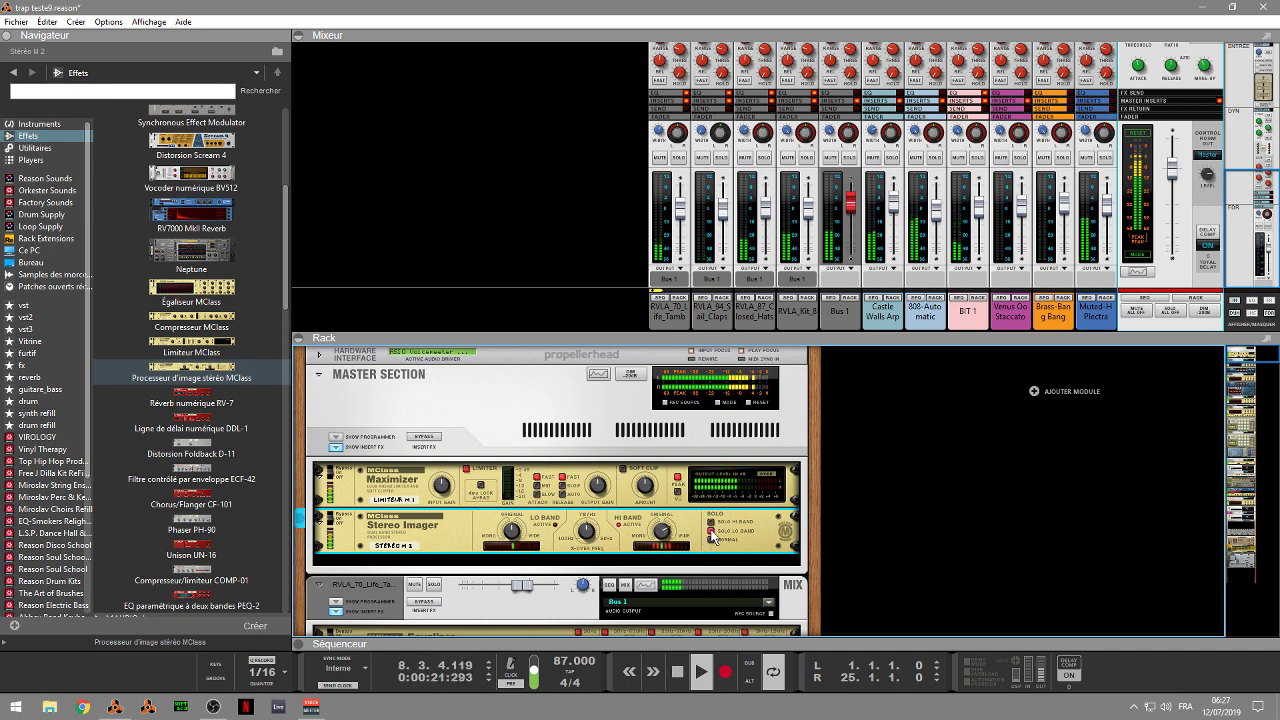
pyautogui.moveTo(511, 543)
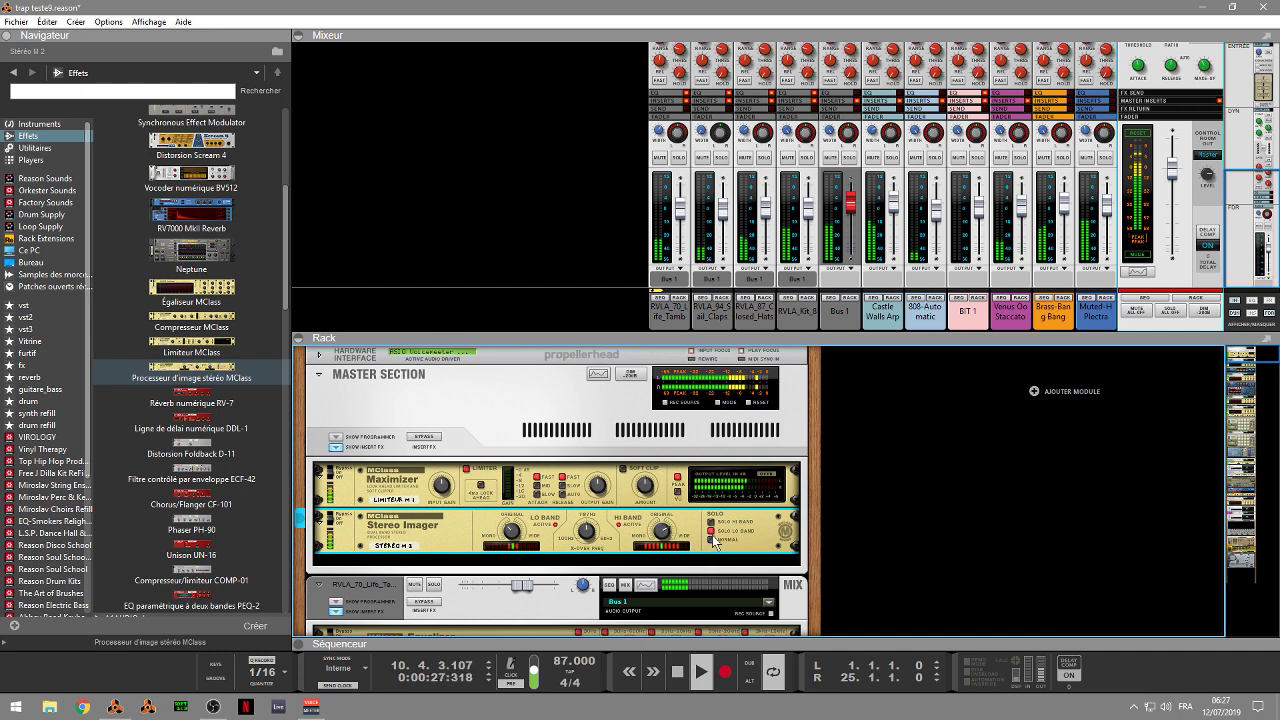
pyautogui.moveTo(590, 538)
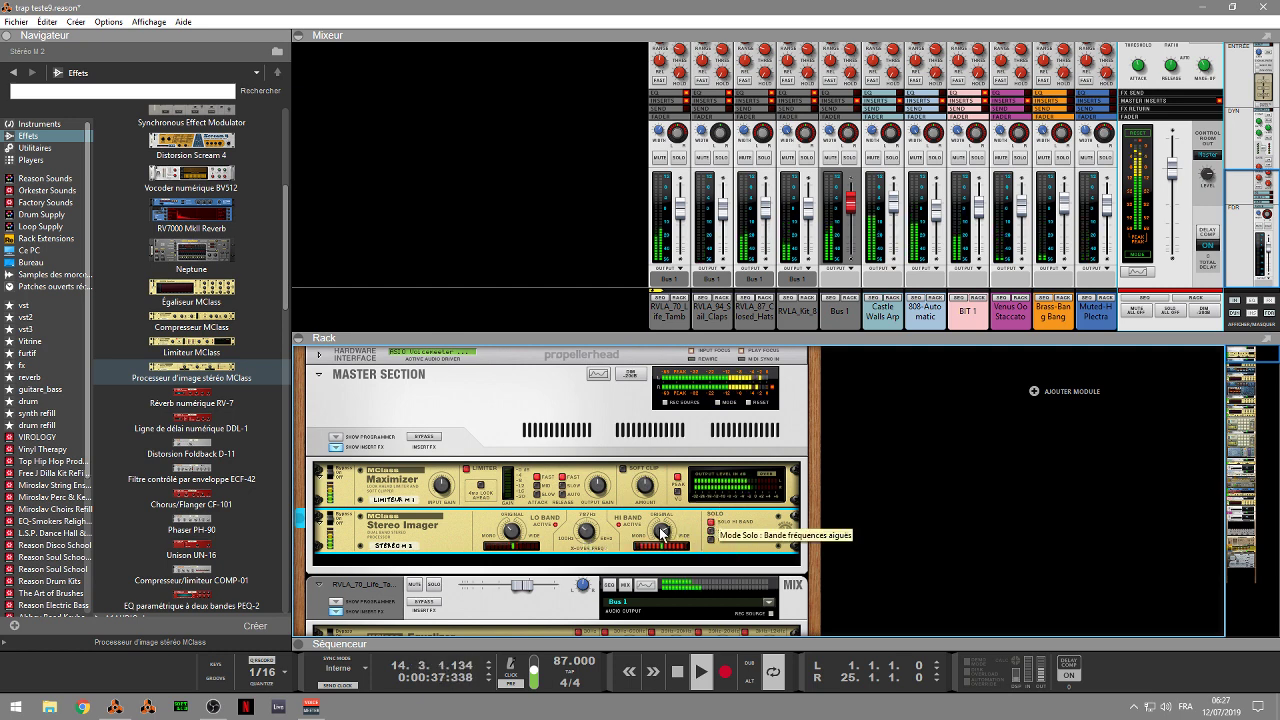
pyautogui.moveTo(587, 541); pyautogui.dragTo(585, 537)
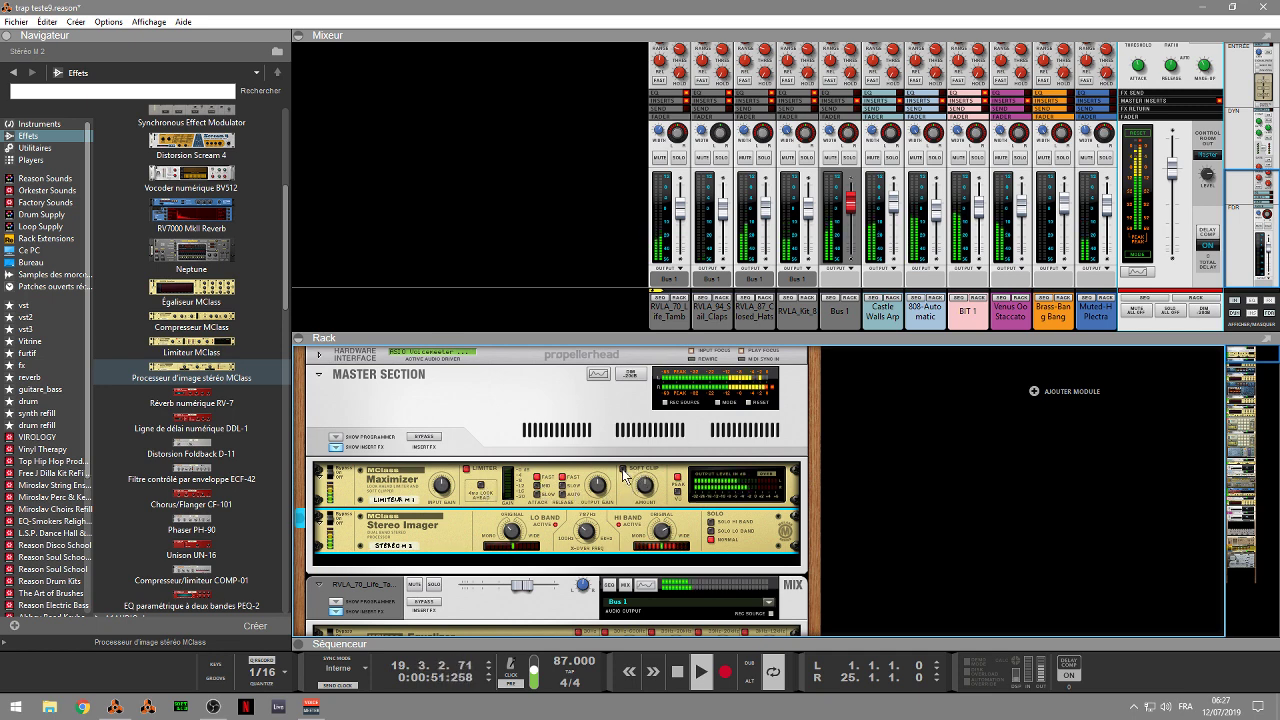
# Step: Enable Soft Clip on the Maximizer and switch its output level meter to VU mode, ending with playback stopped
pyautogui.click(677, 494)
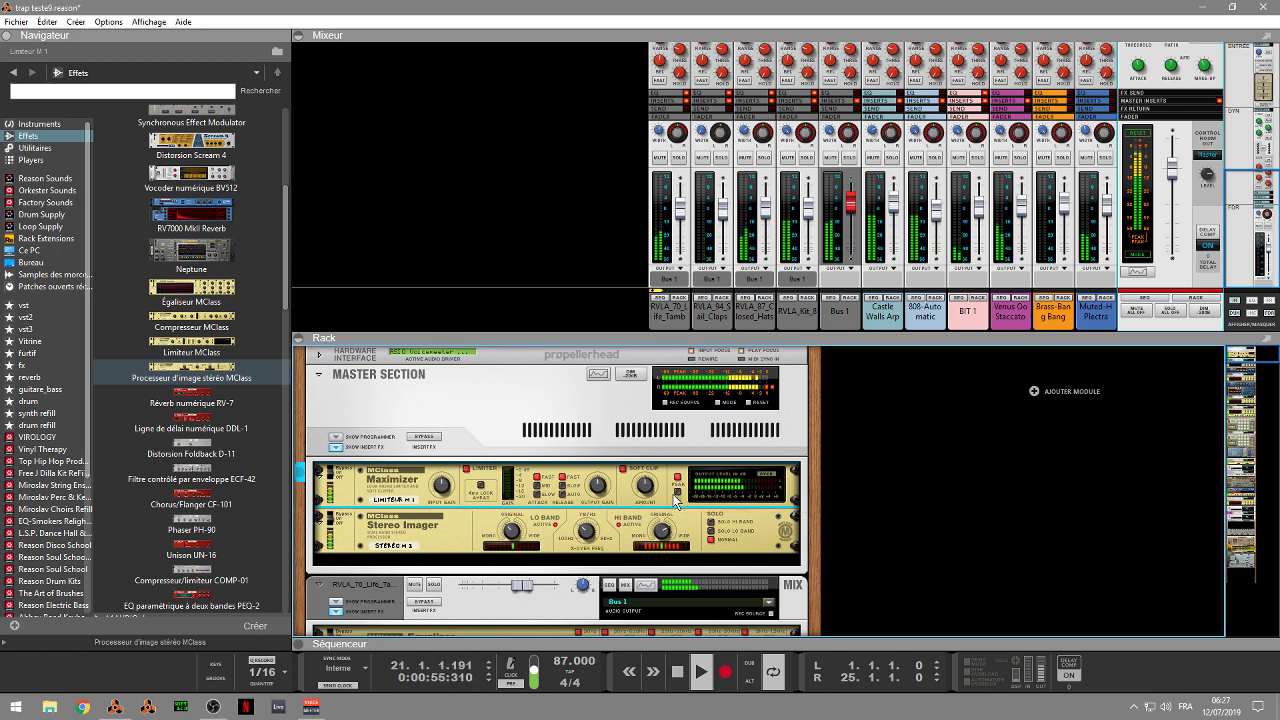
pyautogui.click(677, 494)
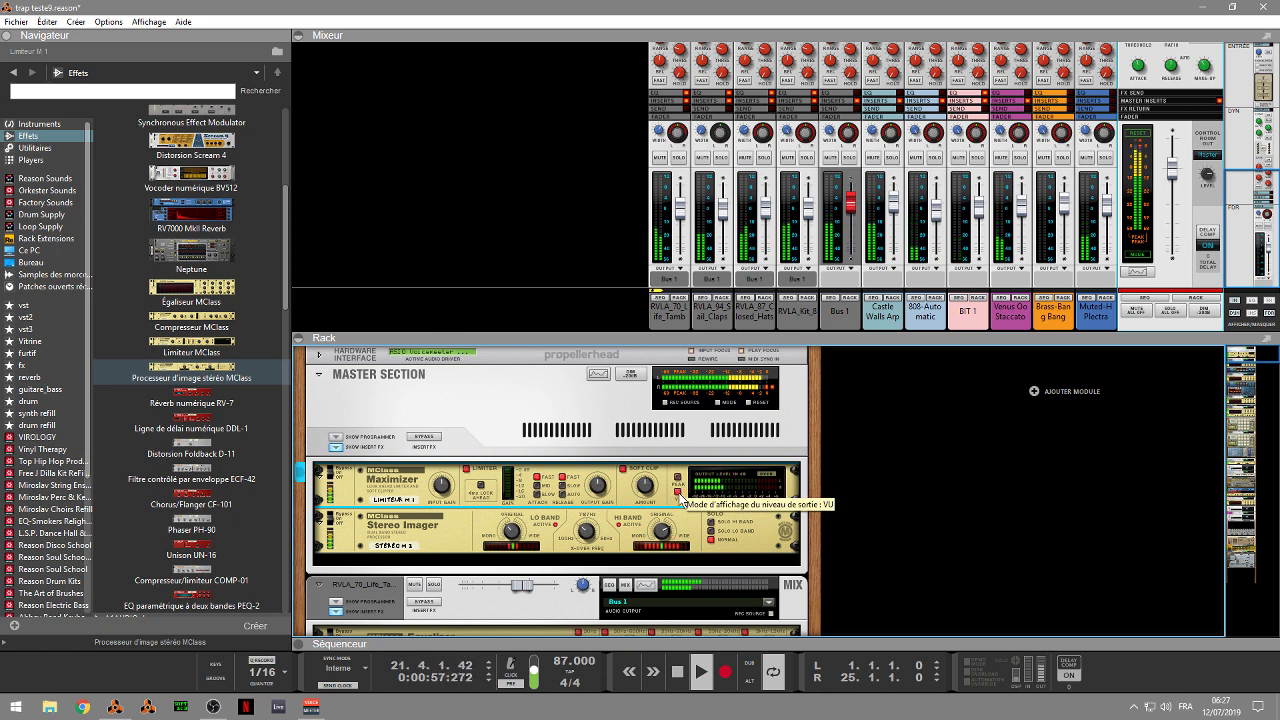
pyautogui.click(1142, 137)
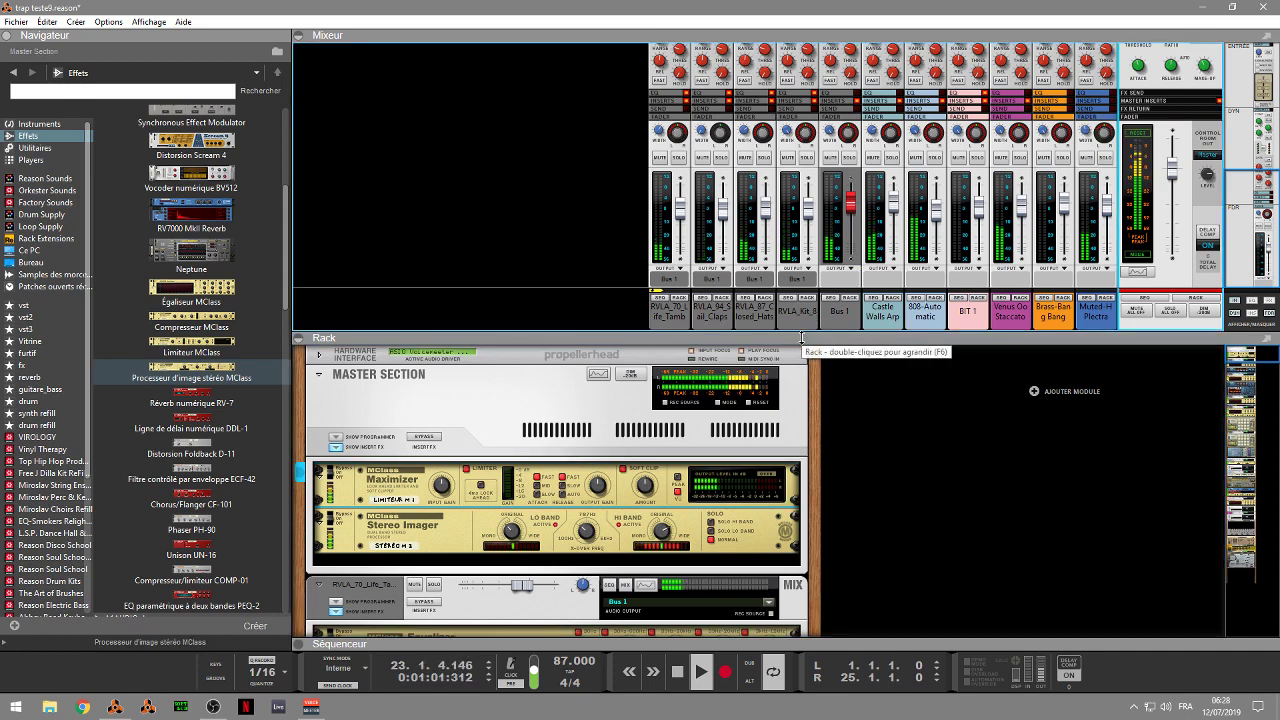
pyautogui.press('space')
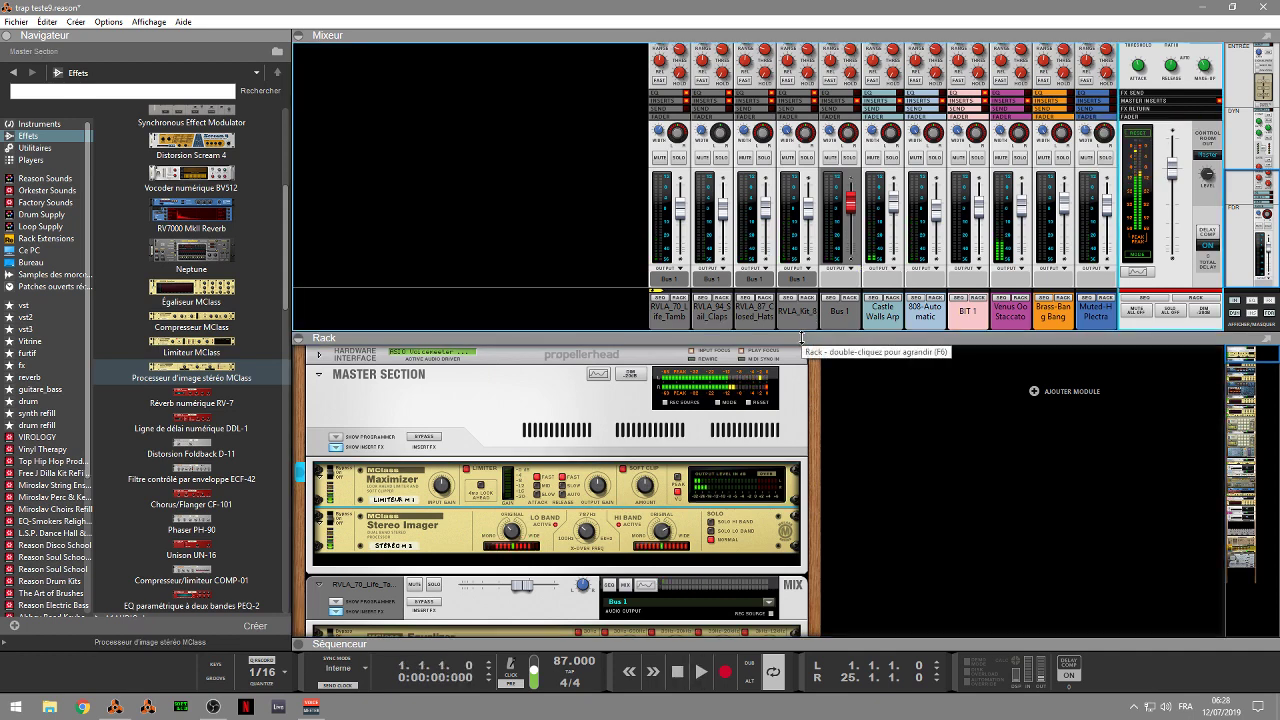
# Step: Play the mix, reset the master peak indicator and set the Maximizer's Soft Clip amount to 112
pyautogui.click(649, 497)
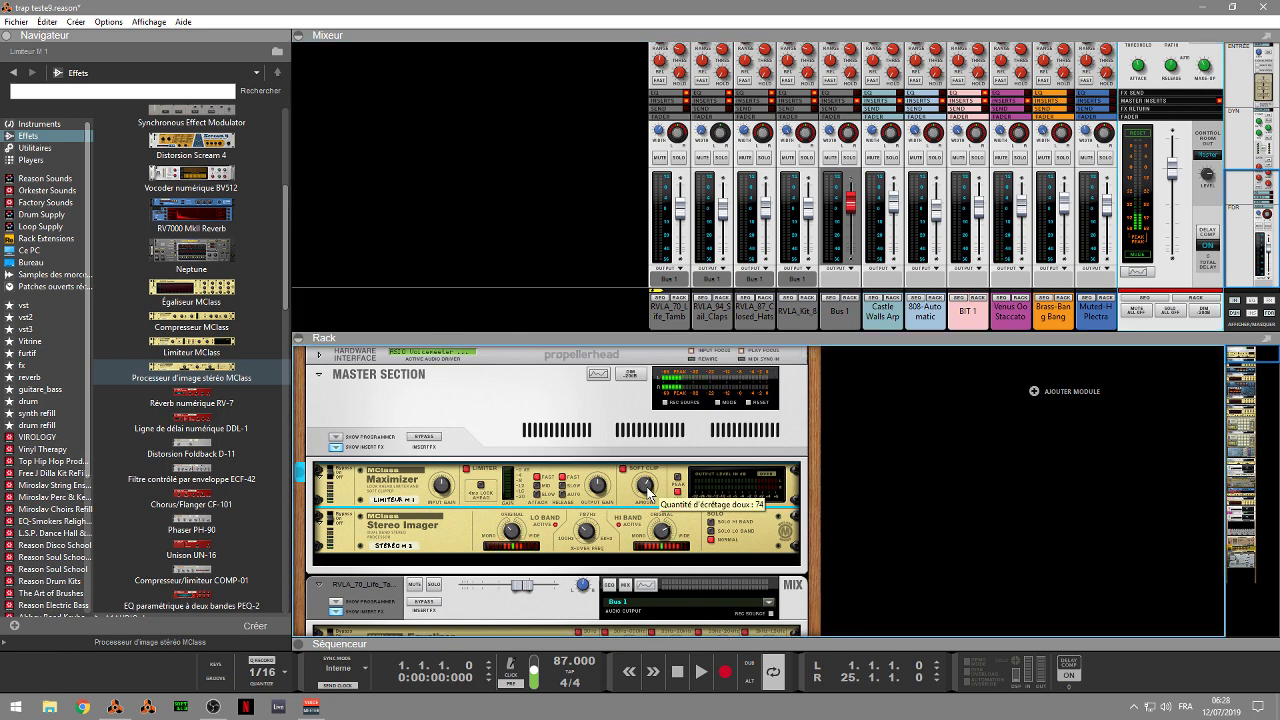
pyautogui.press('space')
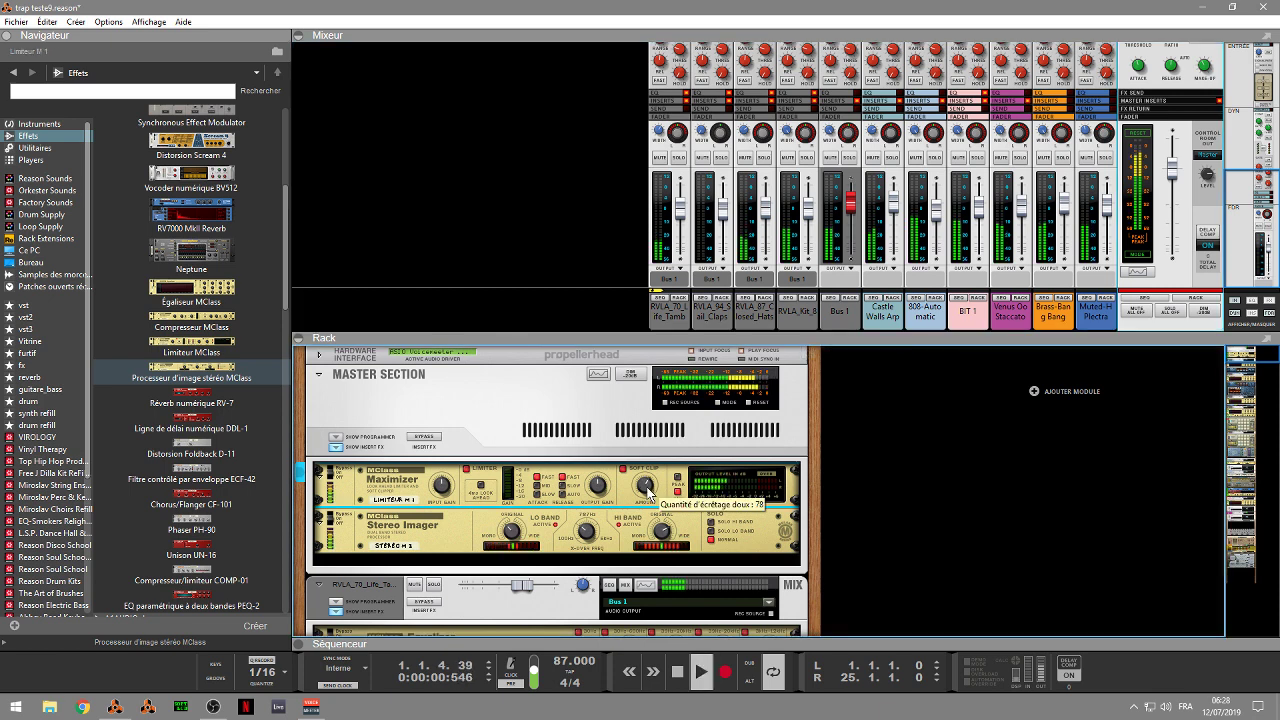
pyautogui.moveTo(649, 491); pyautogui.dragTo(655, 479)
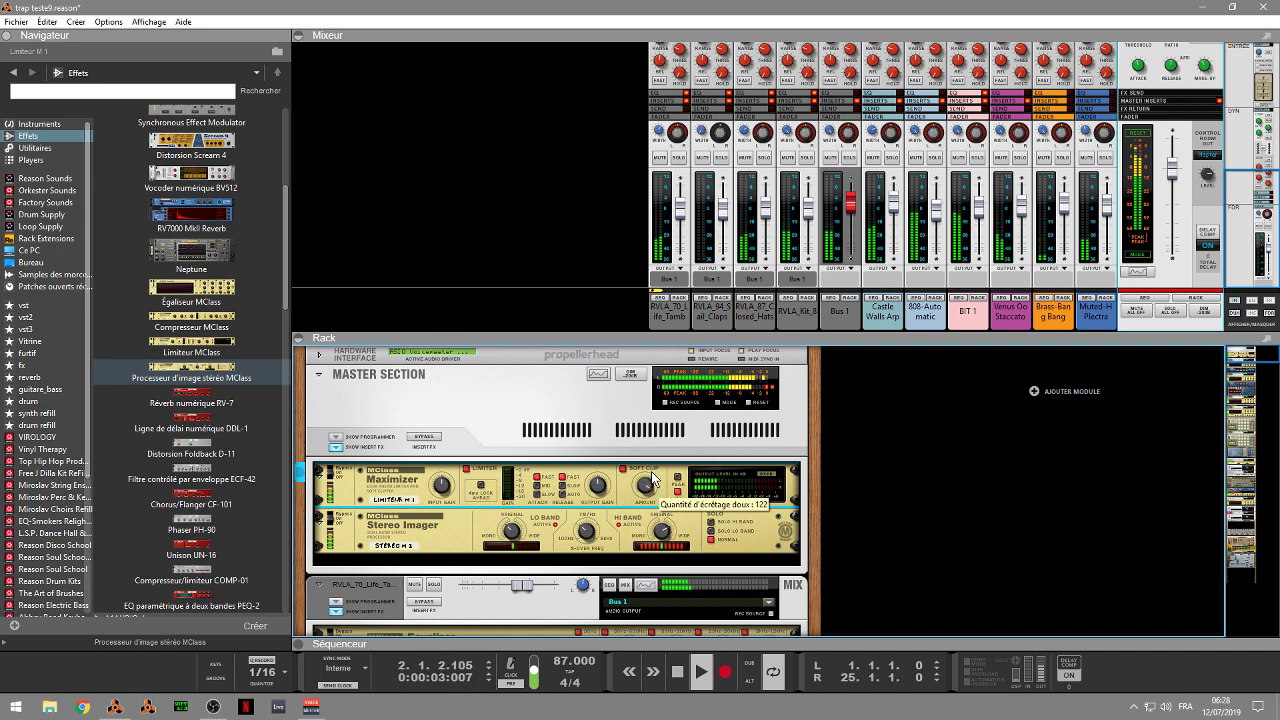
pyautogui.click(1127, 139)
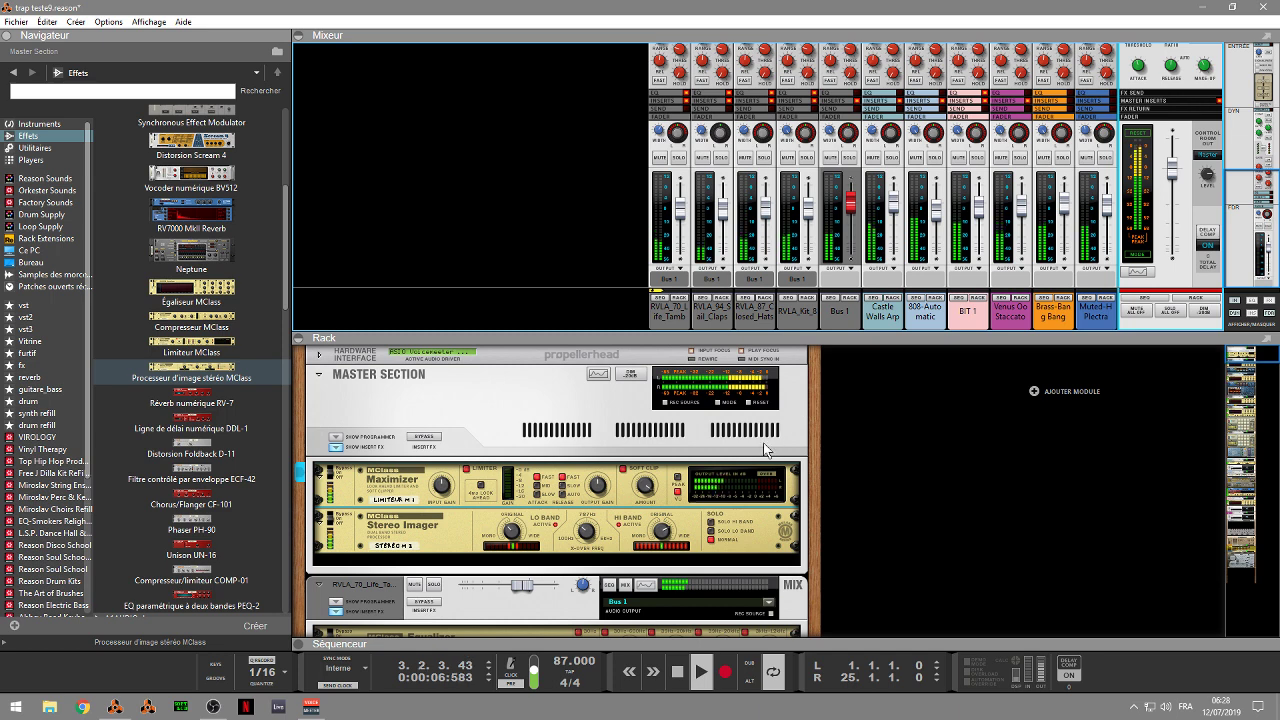
pyautogui.click(644, 488)
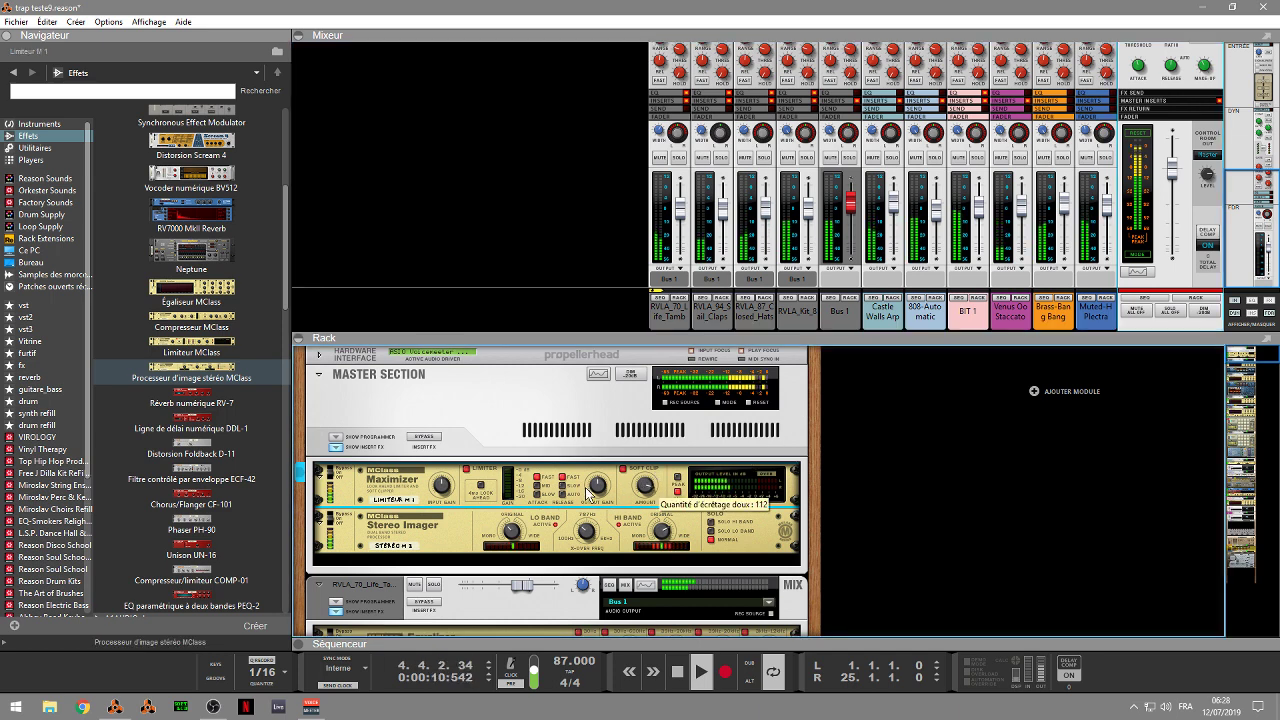
# Step: Lower the Maximizer's output gain to -1.9 dB and adjust its input gain
pyautogui.moveTo(596, 494)
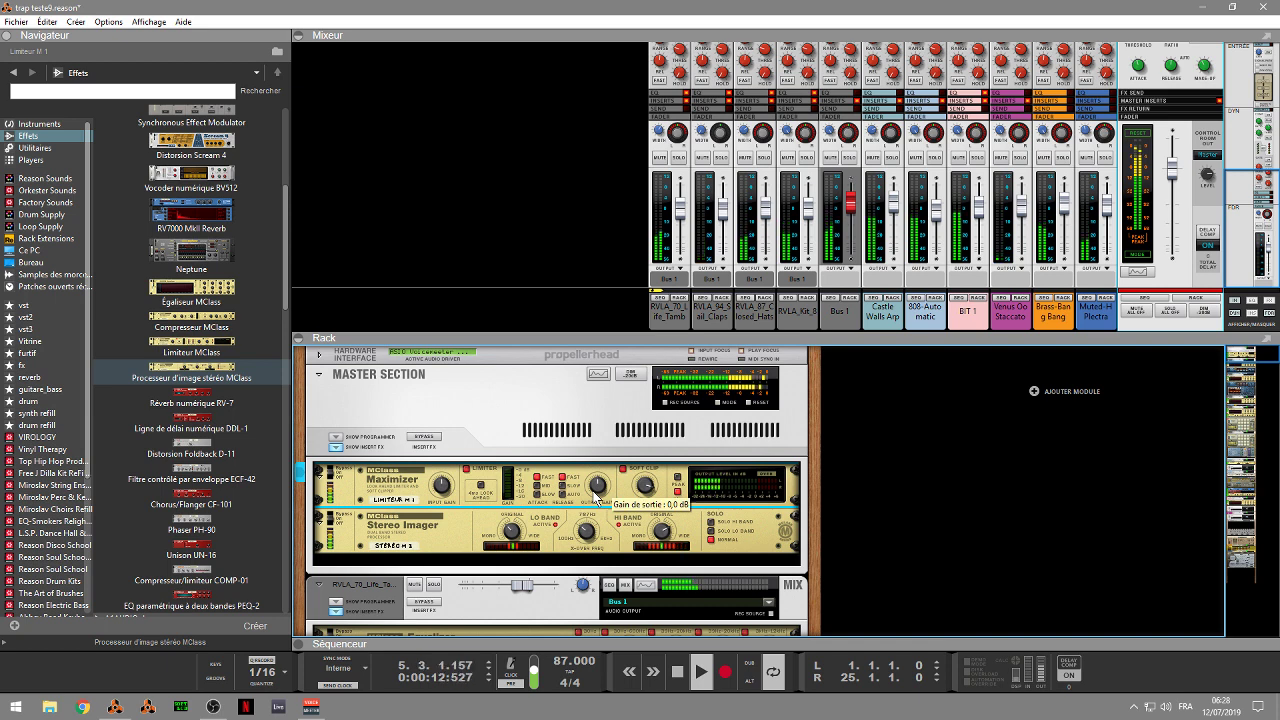
pyautogui.scroll(-3, 593, 493)
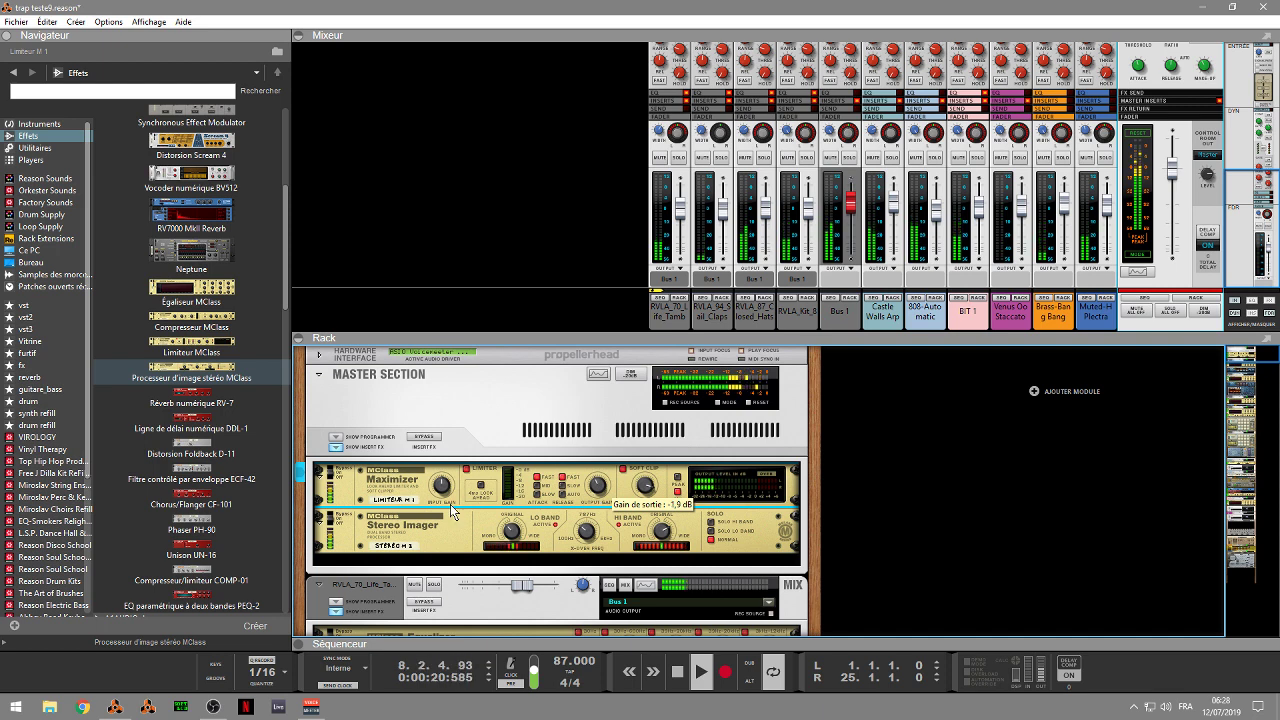
pyautogui.moveTo(436, 491)
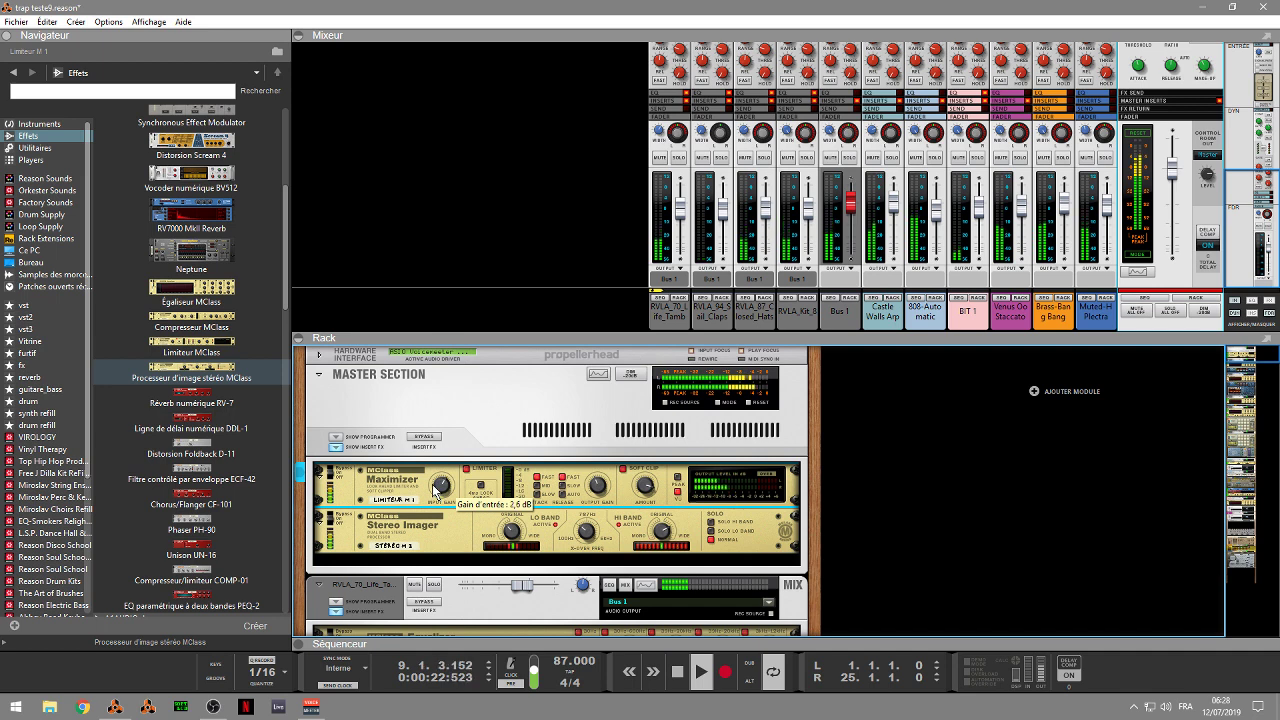
pyautogui.moveTo(432, 484); pyautogui.dragTo(432, 482)
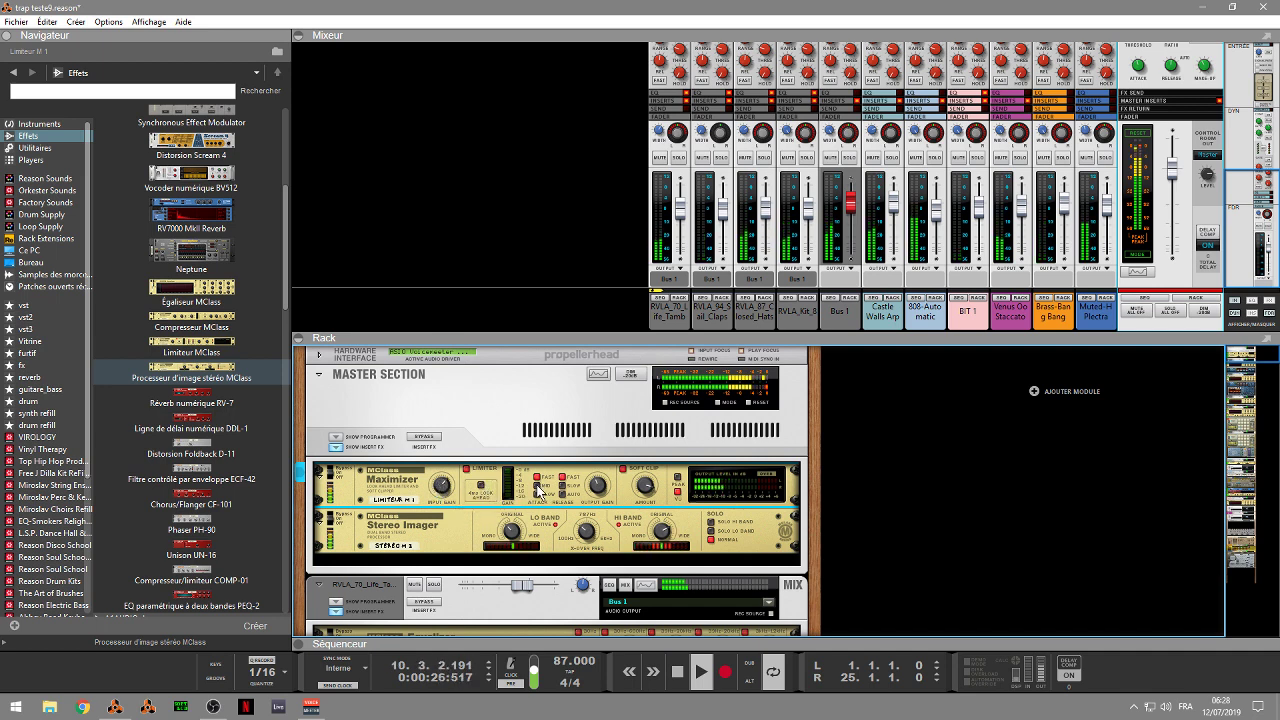
# Step: Turn on the Maximizer's look-ahead, listen to the mix and stop playback
pyautogui.click(482, 487)
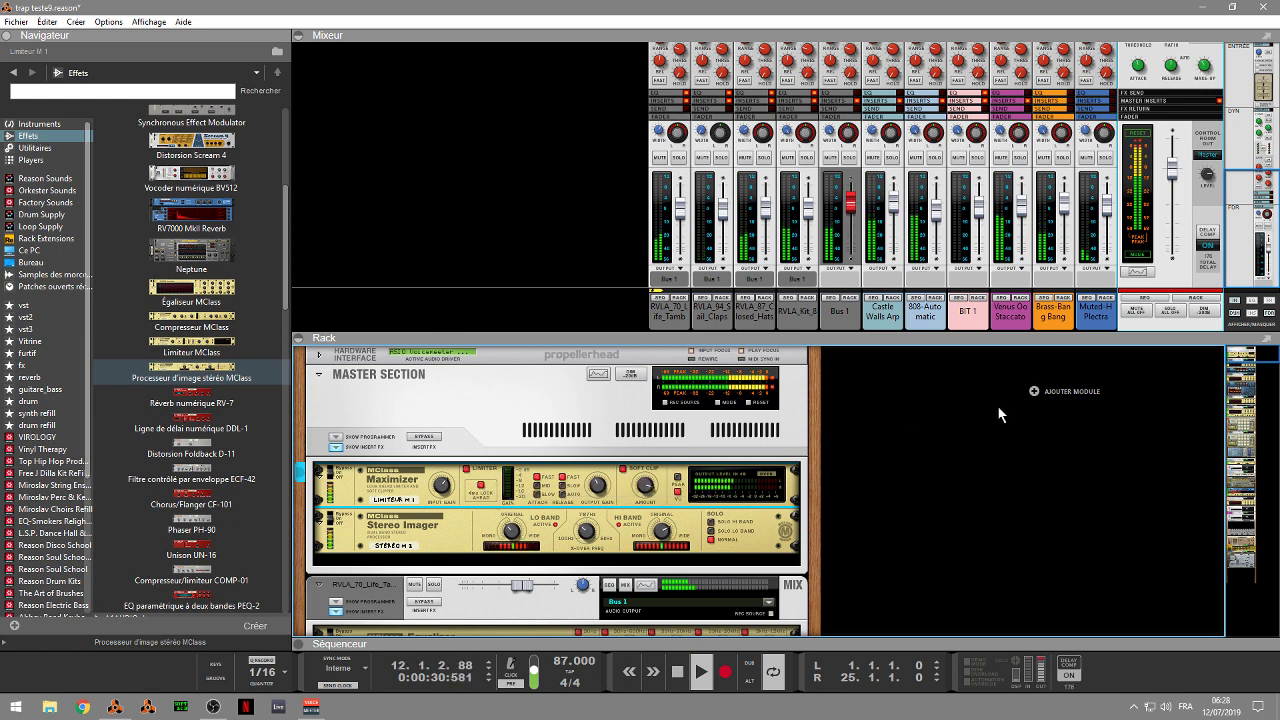
pyautogui.click(1170, 283)
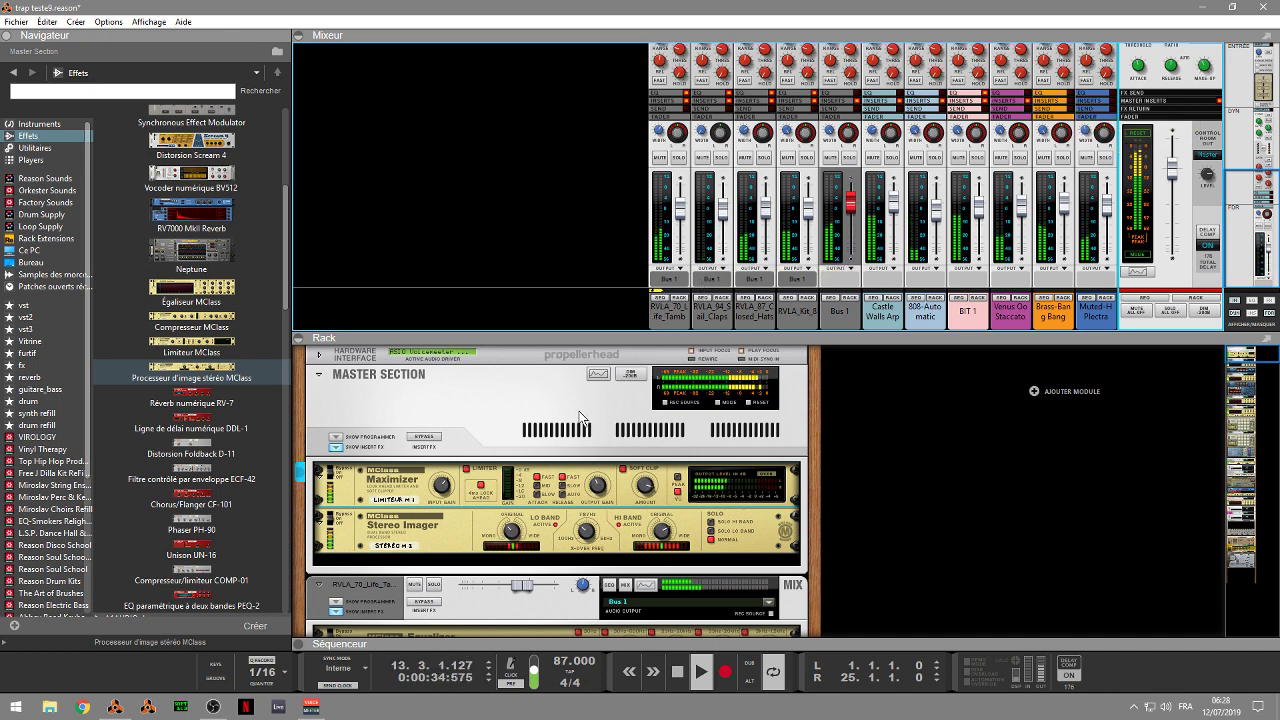
pyautogui.press('space')
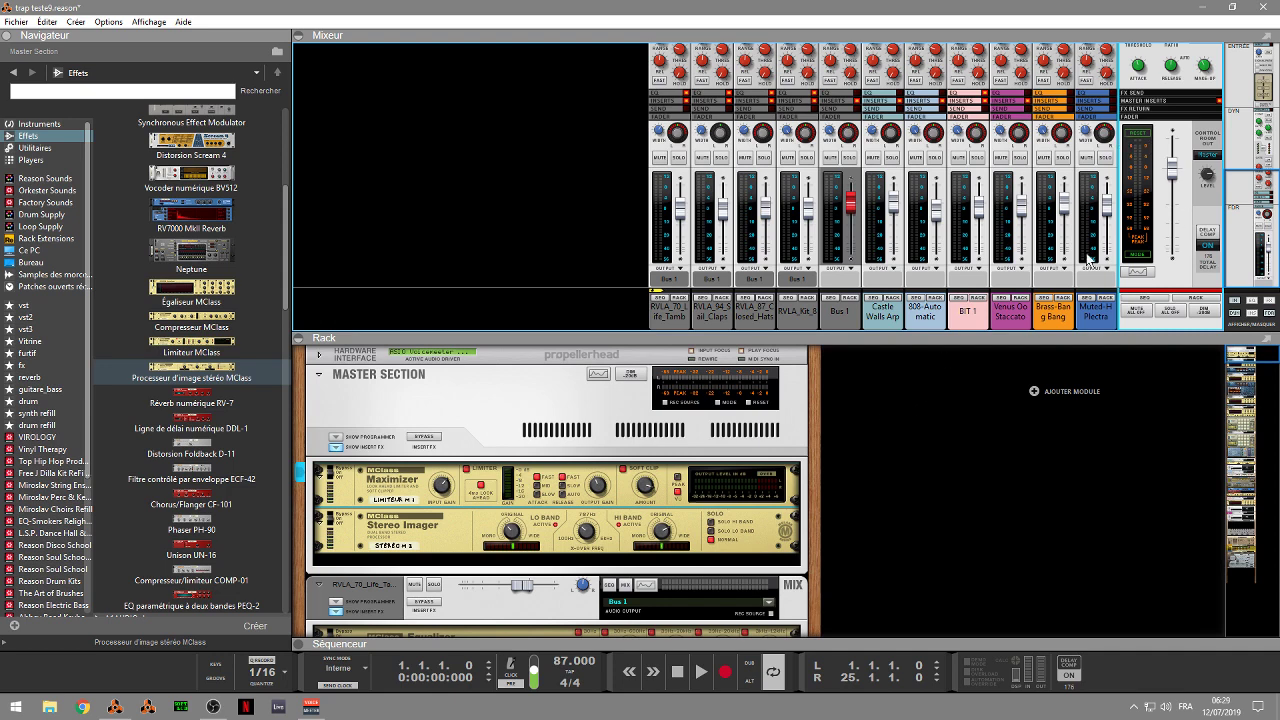
# Step: Play the full mix and compare it with the Master Section's insert effects bypassed and active
pyautogui.press('space')
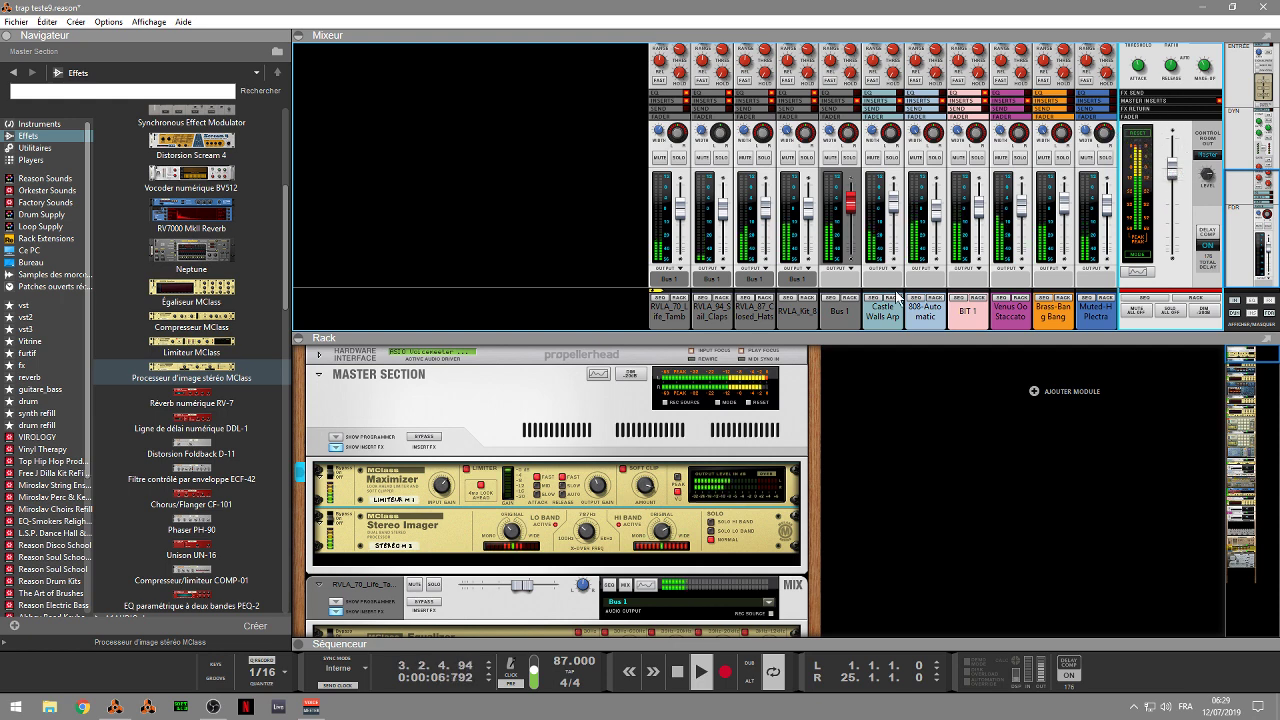
pyautogui.click(426, 440)
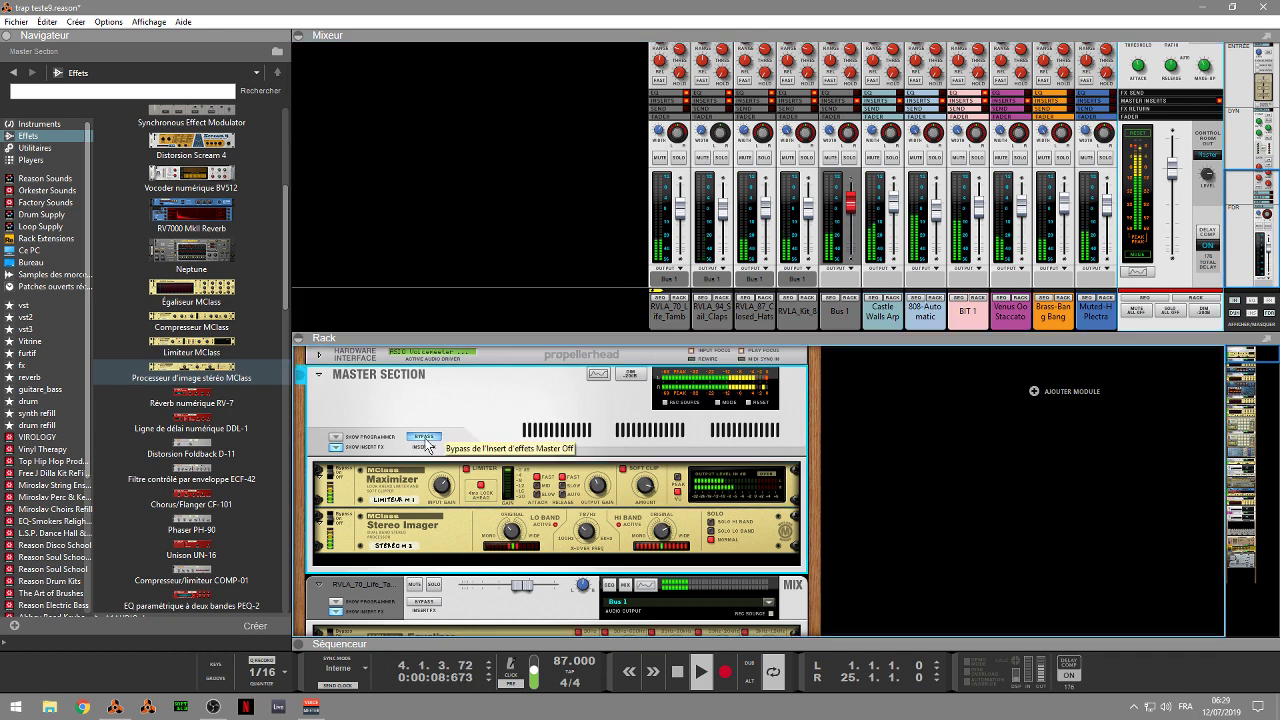
pyautogui.click(428, 445)
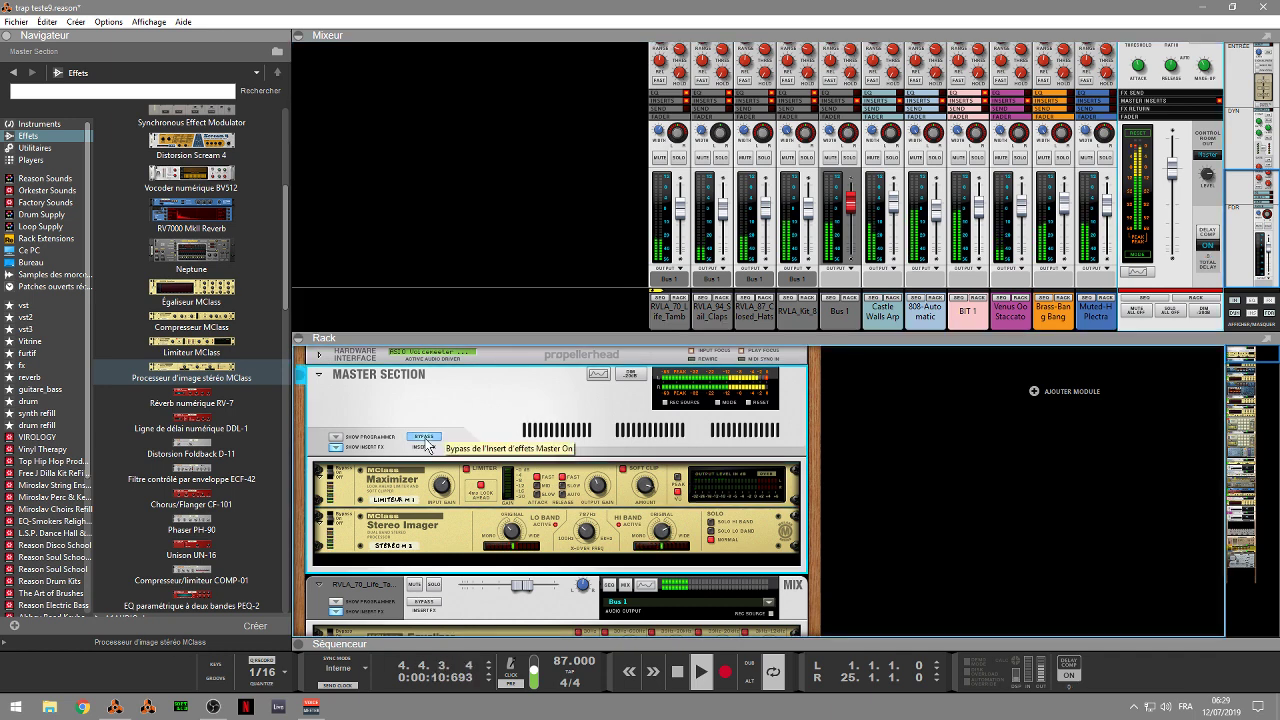
pyautogui.click(428, 445)
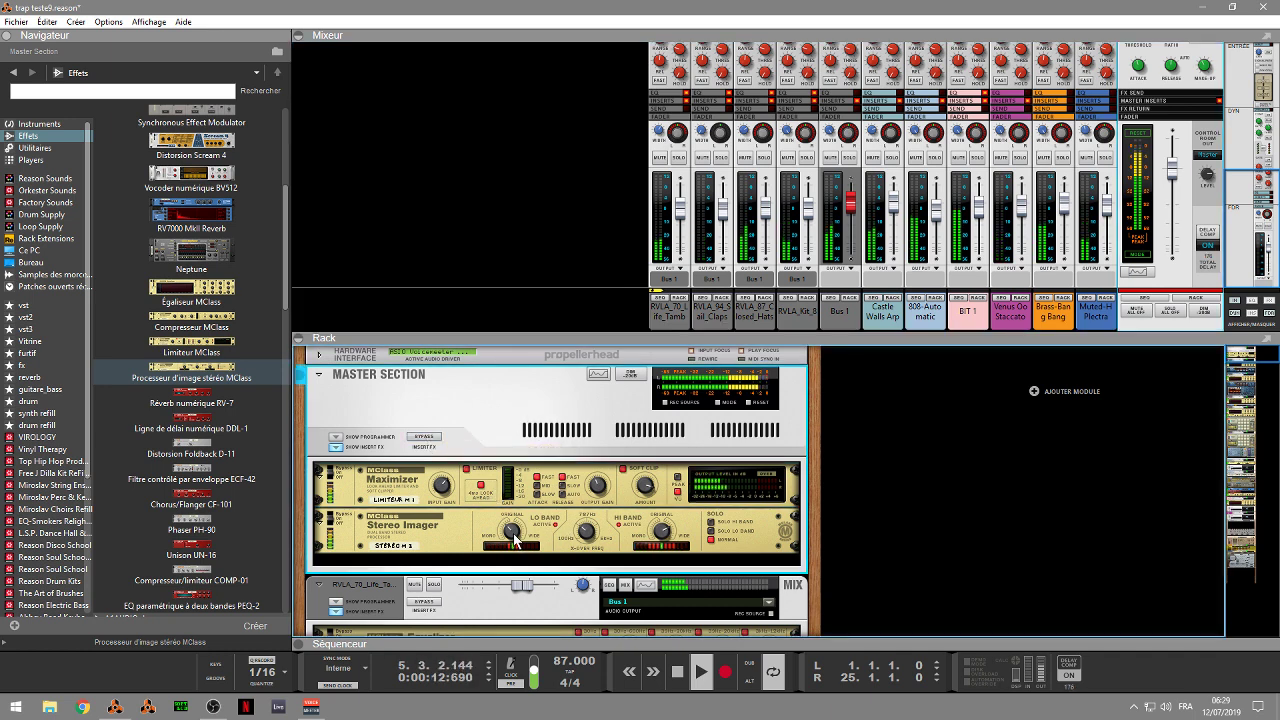
# Step: Adjust the Stereo Imager's low band width and check the change by briefly bypassing the master inserts
pyautogui.click(514, 533)
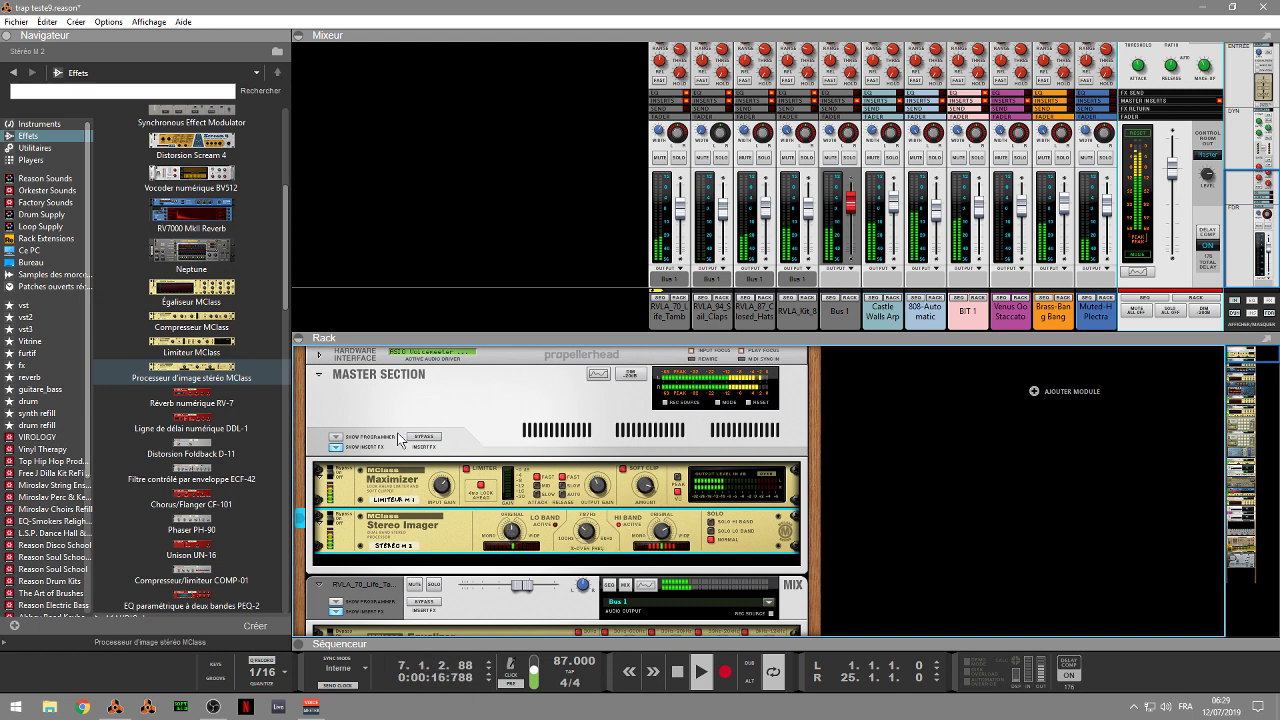
pyautogui.click(422, 441)
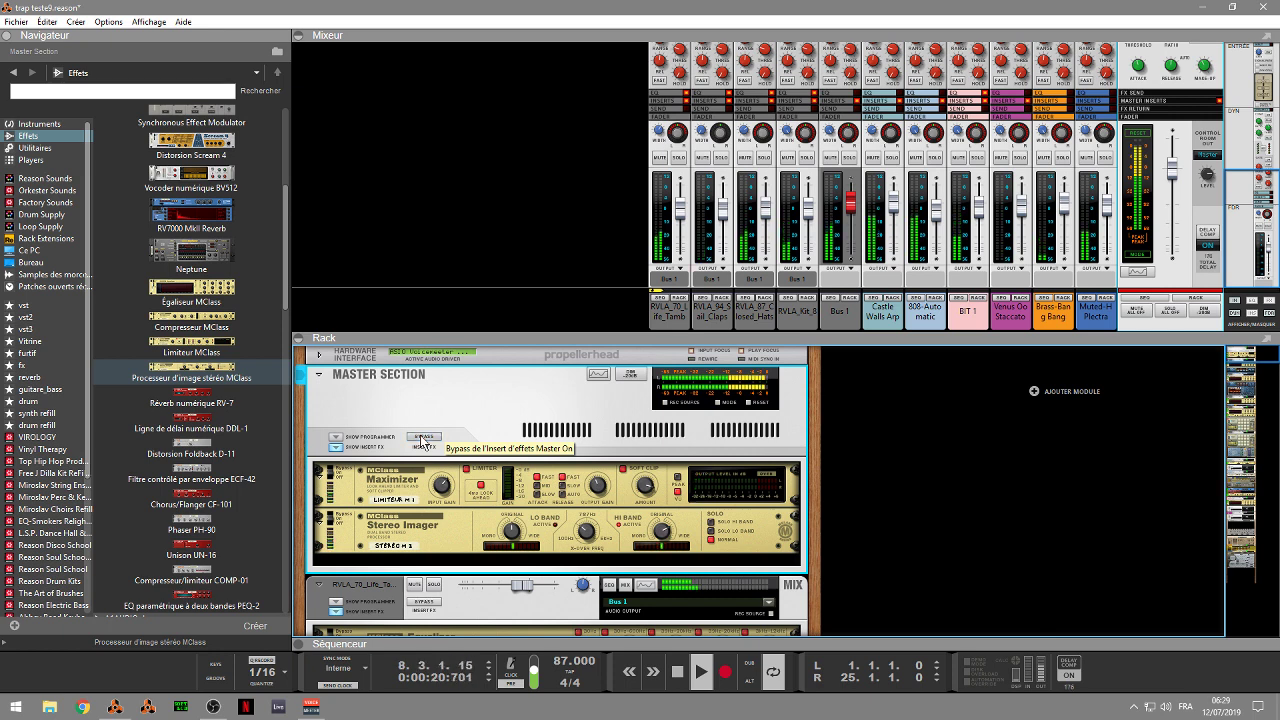
pyautogui.click(422, 440)
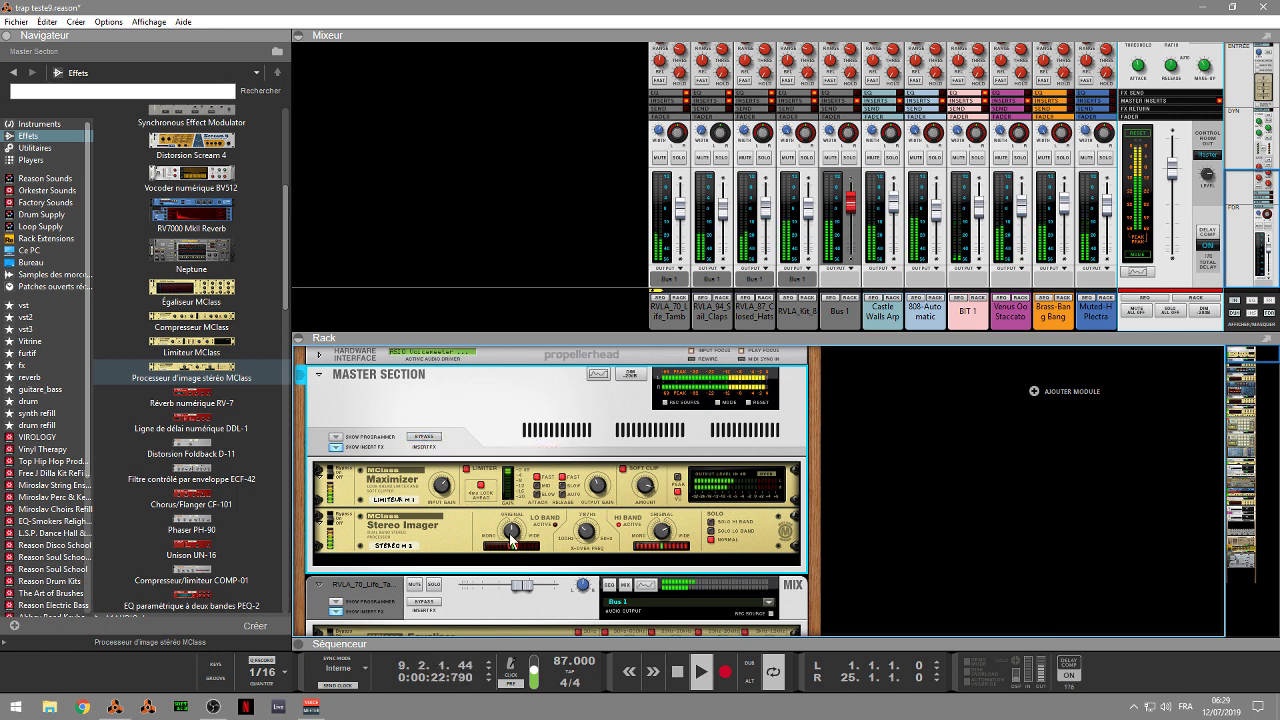
# Step: Readjust the Stereo Imager's low band width, return its solo mode to Normal, and recheck the mix against the bypassed master inserts
pyautogui.click(510, 538)
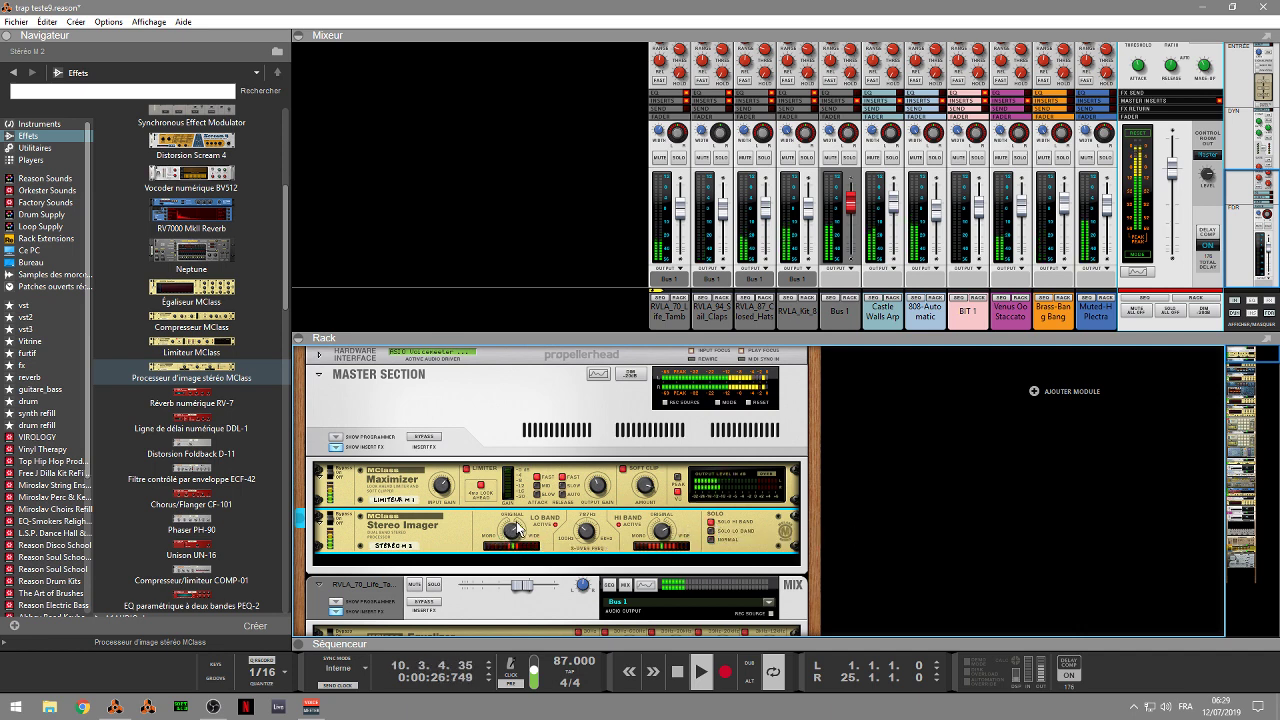
pyautogui.moveTo(512, 527); pyautogui.dragTo(524, 563)
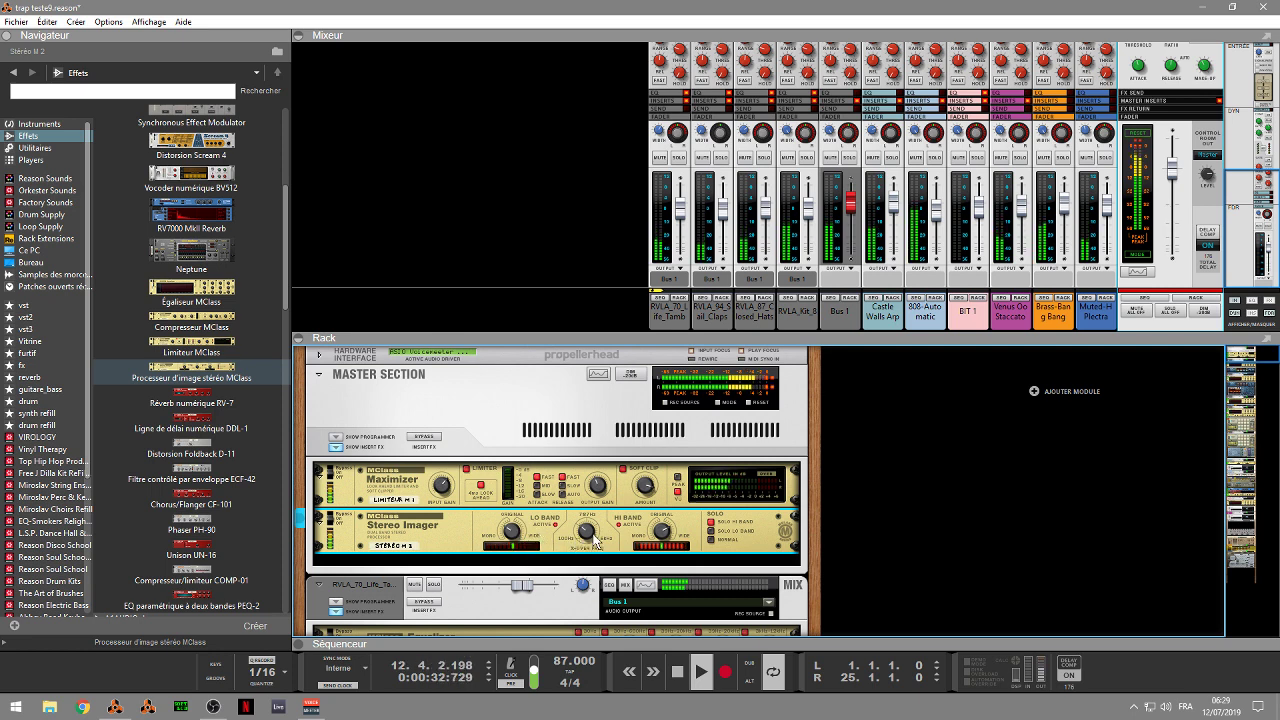
pyautogui.moveTo(588, 533)
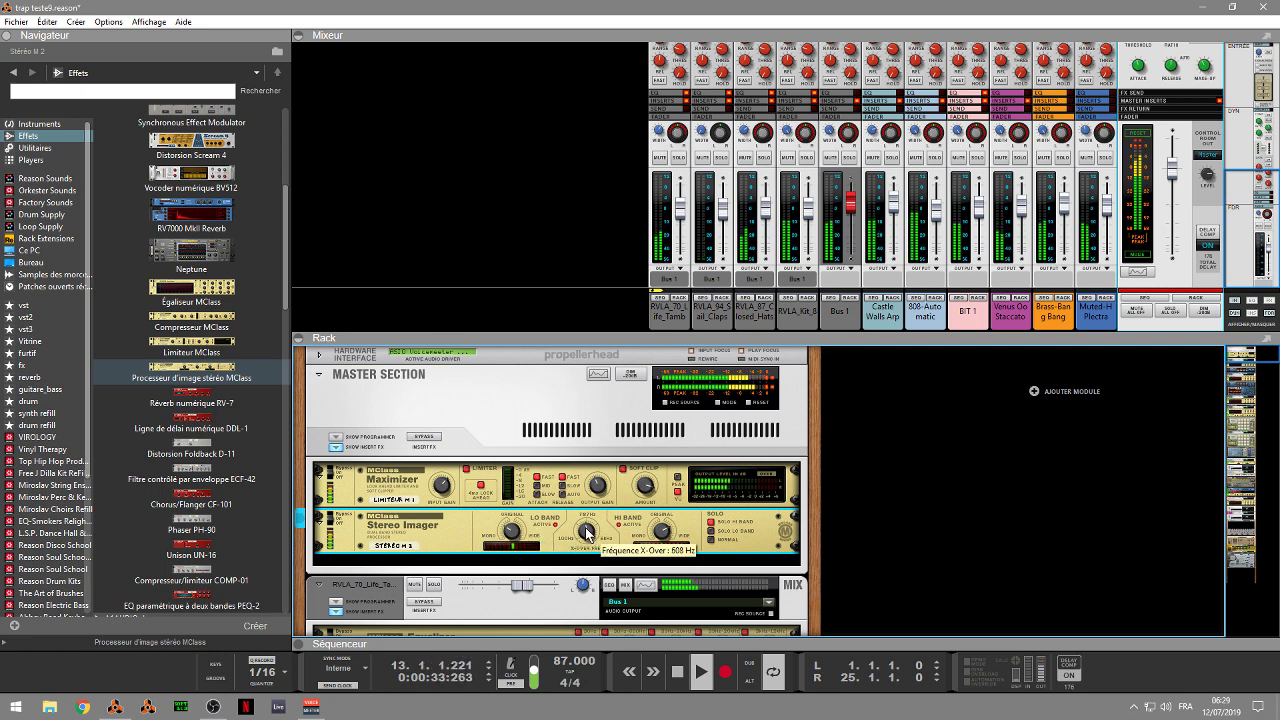
pyautogui.click(711, 540)
pyautogui.click(432, 442)
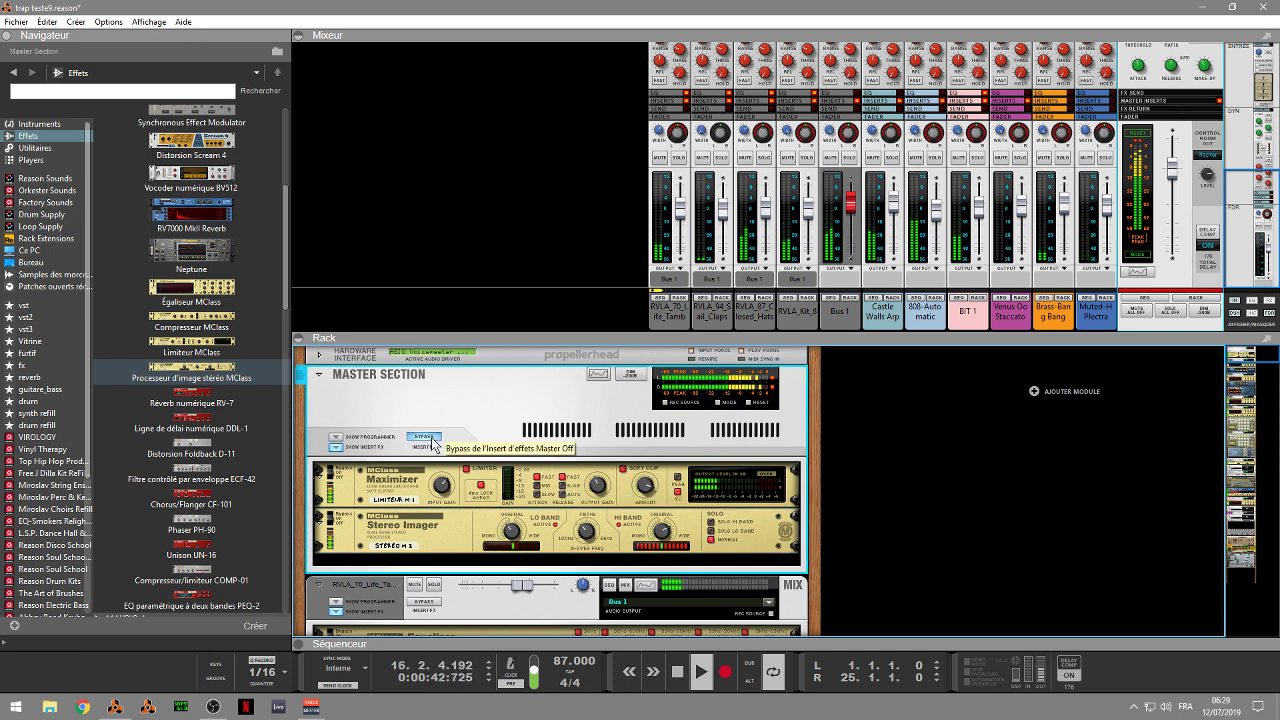
pyautogui.click(1152, 135)
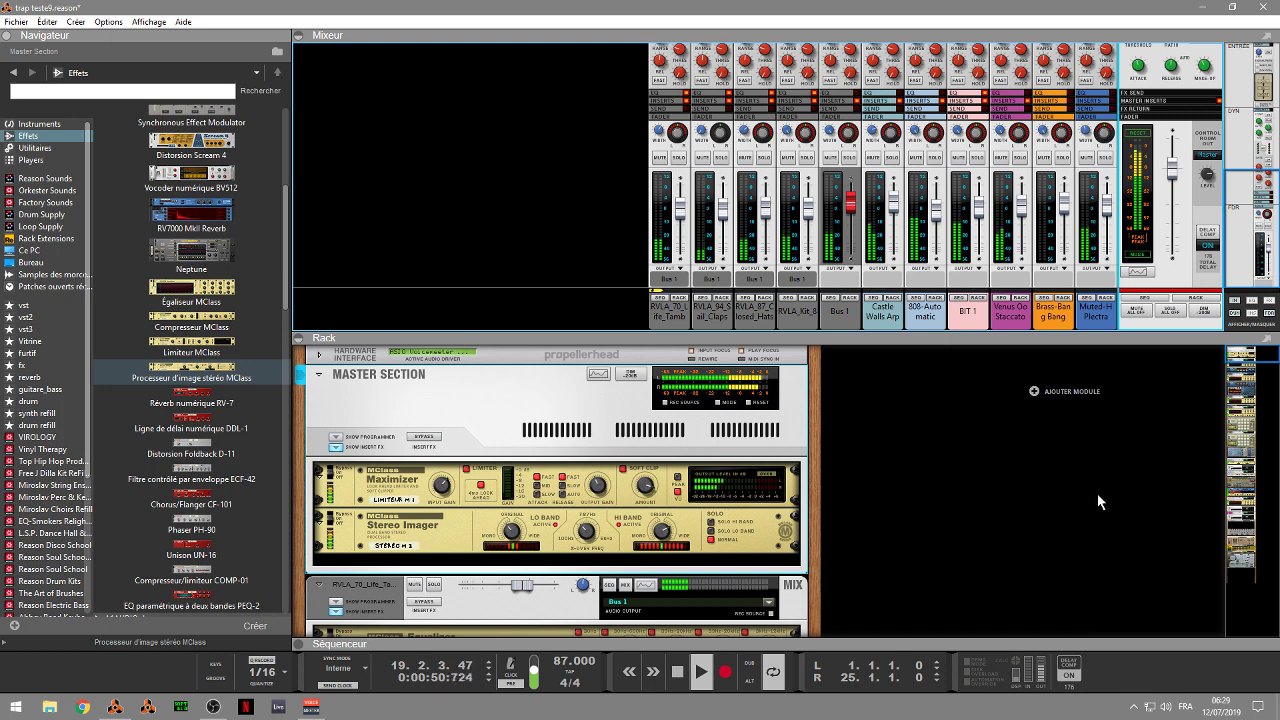
# Step: Stop playback, select the Stereo Imager, and replay the mix while setting its crossover frequency to 1.09 kHz
pyautogui.press('space')
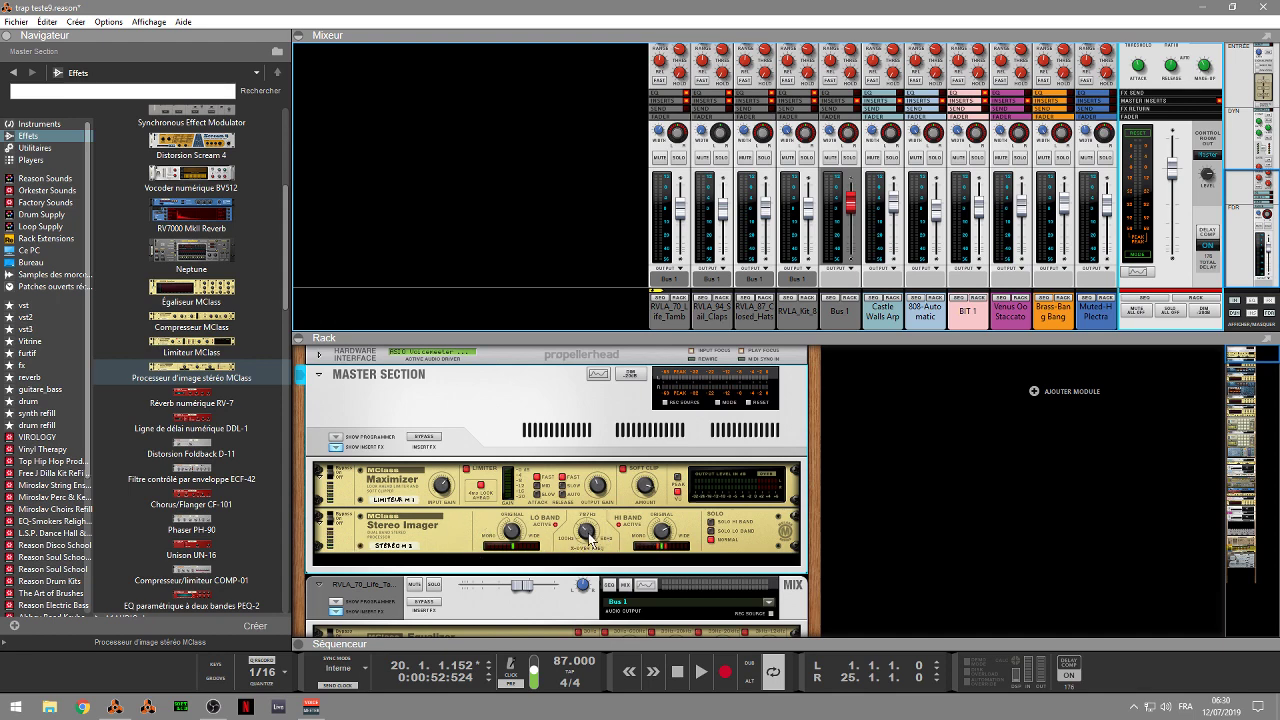
pyautogui.moveTo(590, 538)
pyautogui.click(714, 530)
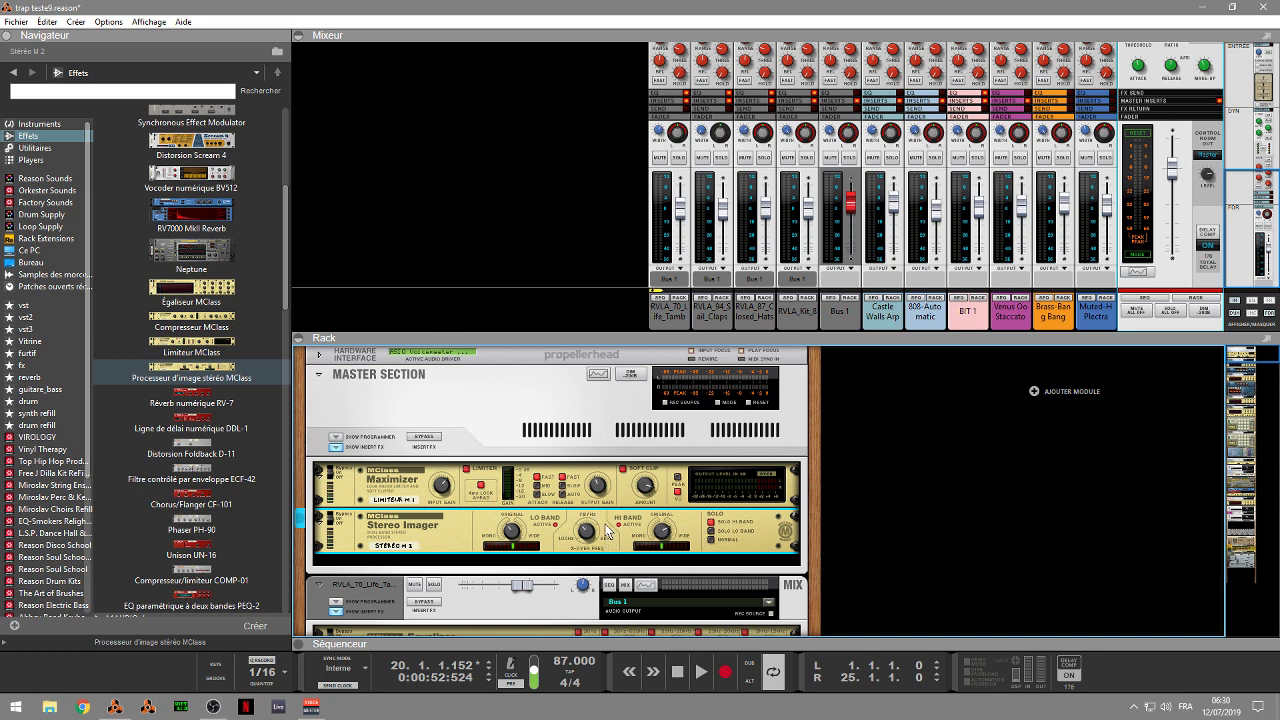
pyautogui.press('space')
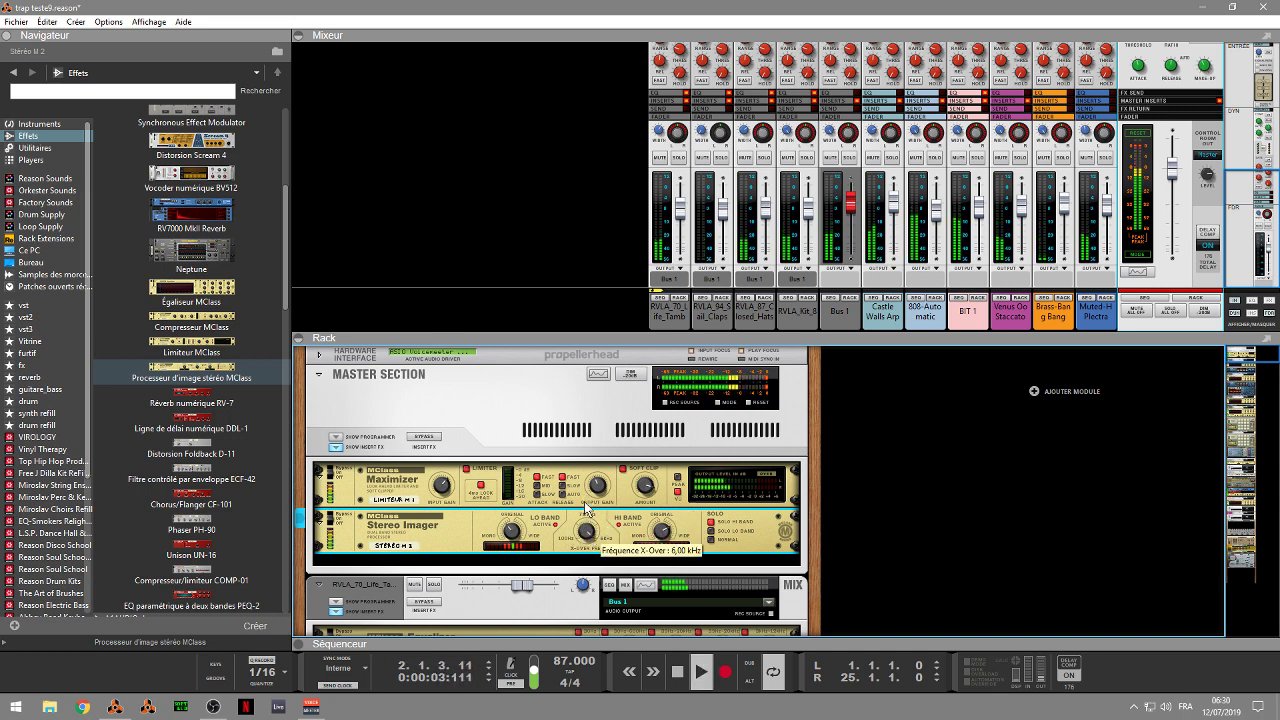
pyautogui.moveTo(587, 510)
pyautogui.mouseDown()
pyautogui.moveTo(597, 590)
pyautogui.moveTo(584, 530)
pyautogui.mouseUp()
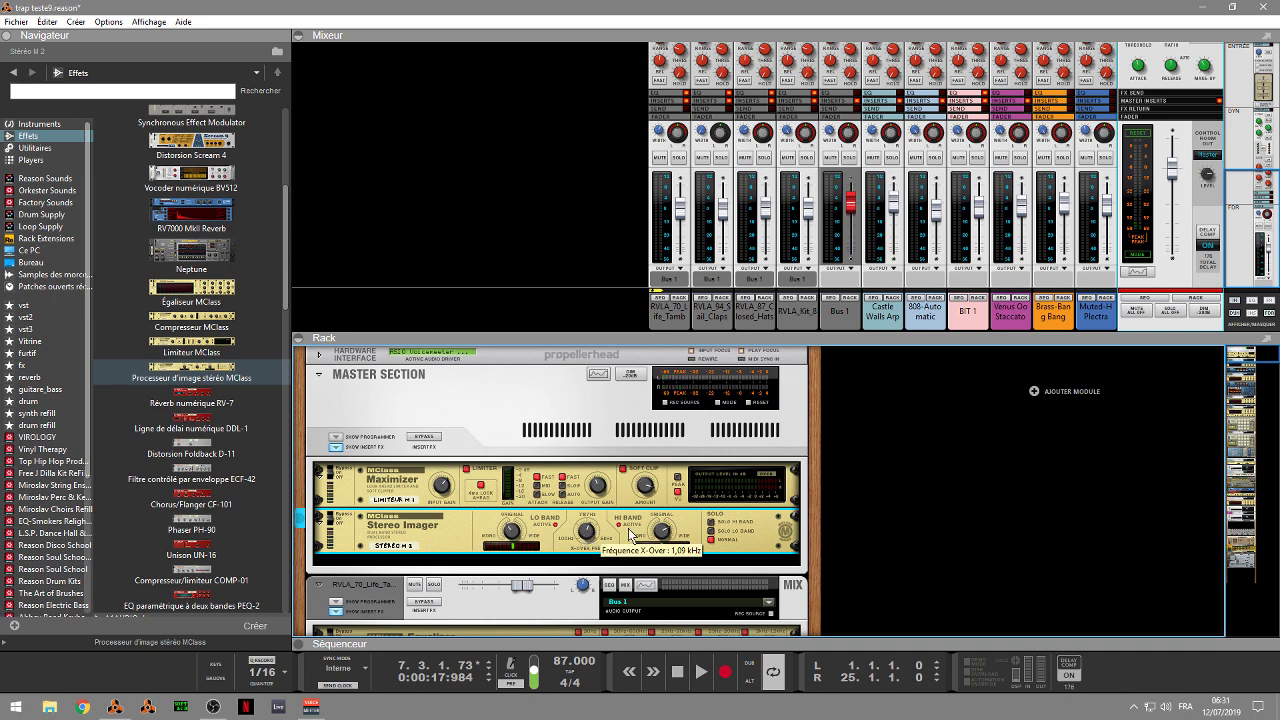
# Step: Review the devices and insert effects down the rack, from the drum channels to the BIT 1 channel, and the MClass effects in the browser
pyautogui.moveTo(500, 540)
pyautogui.scroll(-8, 1252, 358)
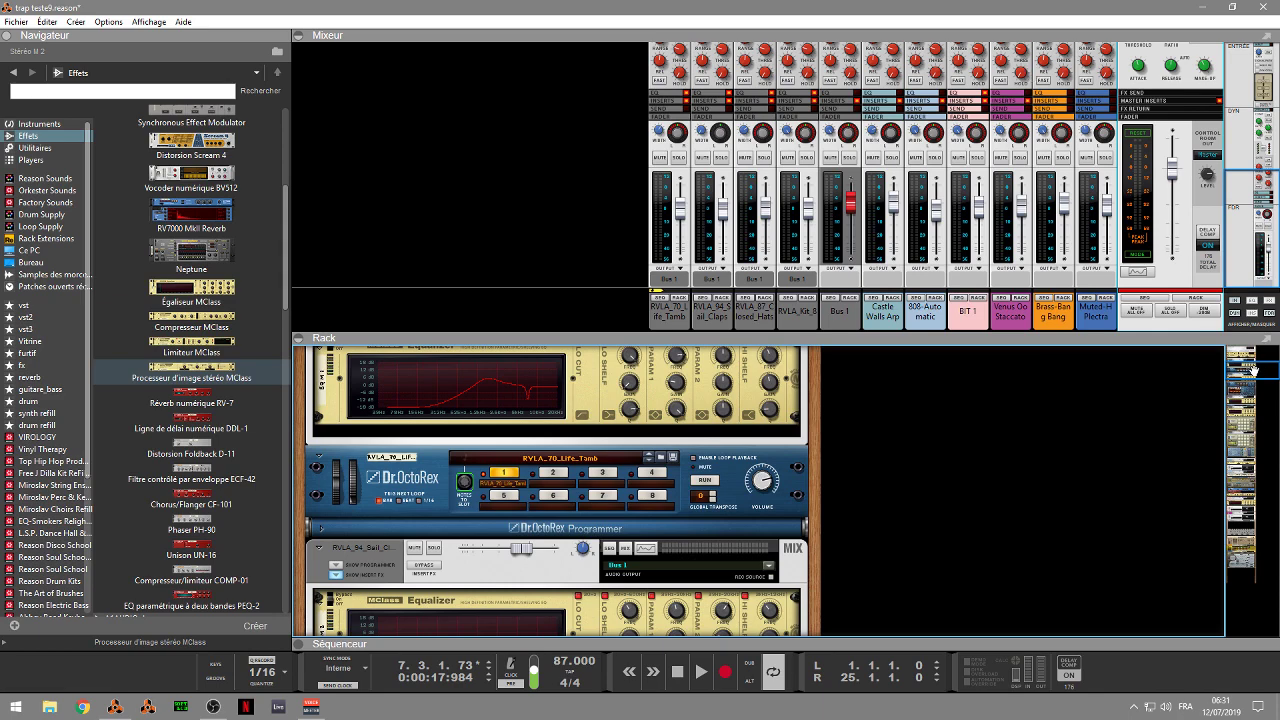
pyautogui.moveTo(1252, 370); pyautogui.dragTo(1268, 421)
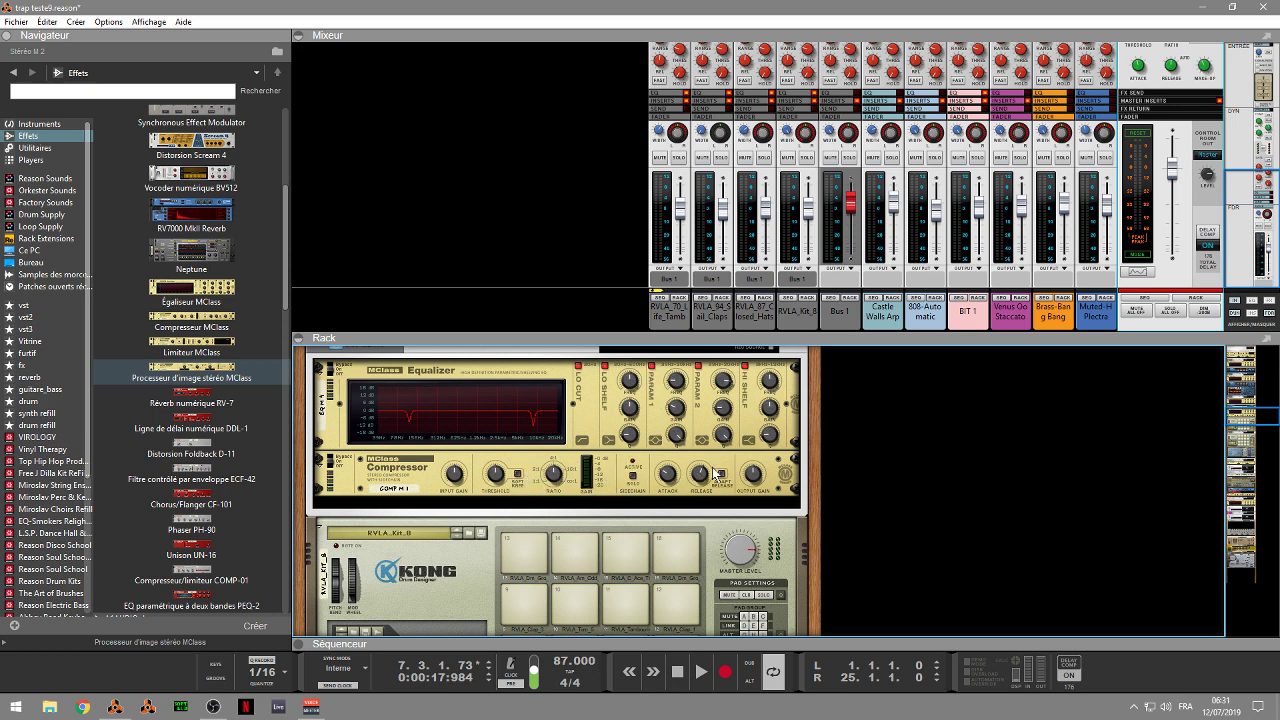
pyautogui.scroll(-3, 1258, 424)
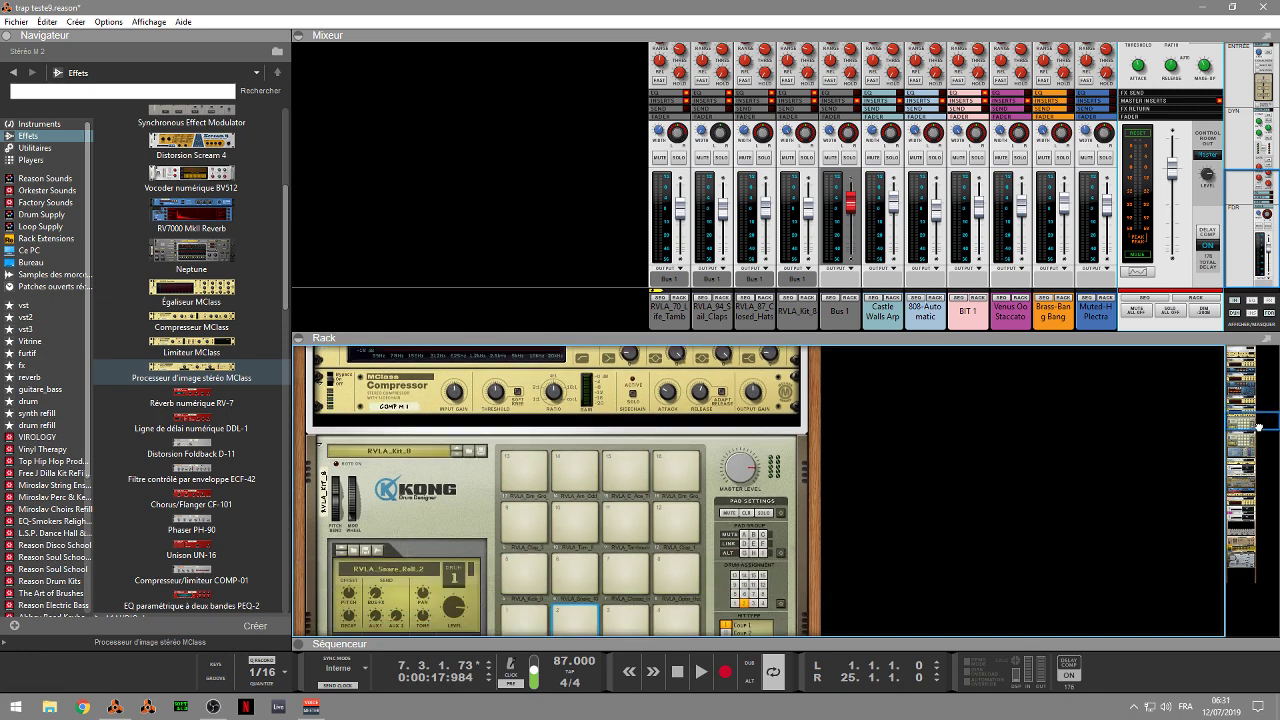
pyautogui.scroll(4, 1258, 424)
pyautogui.moveTo(1260, 424); pyautogui.dragTo(1265, 502)
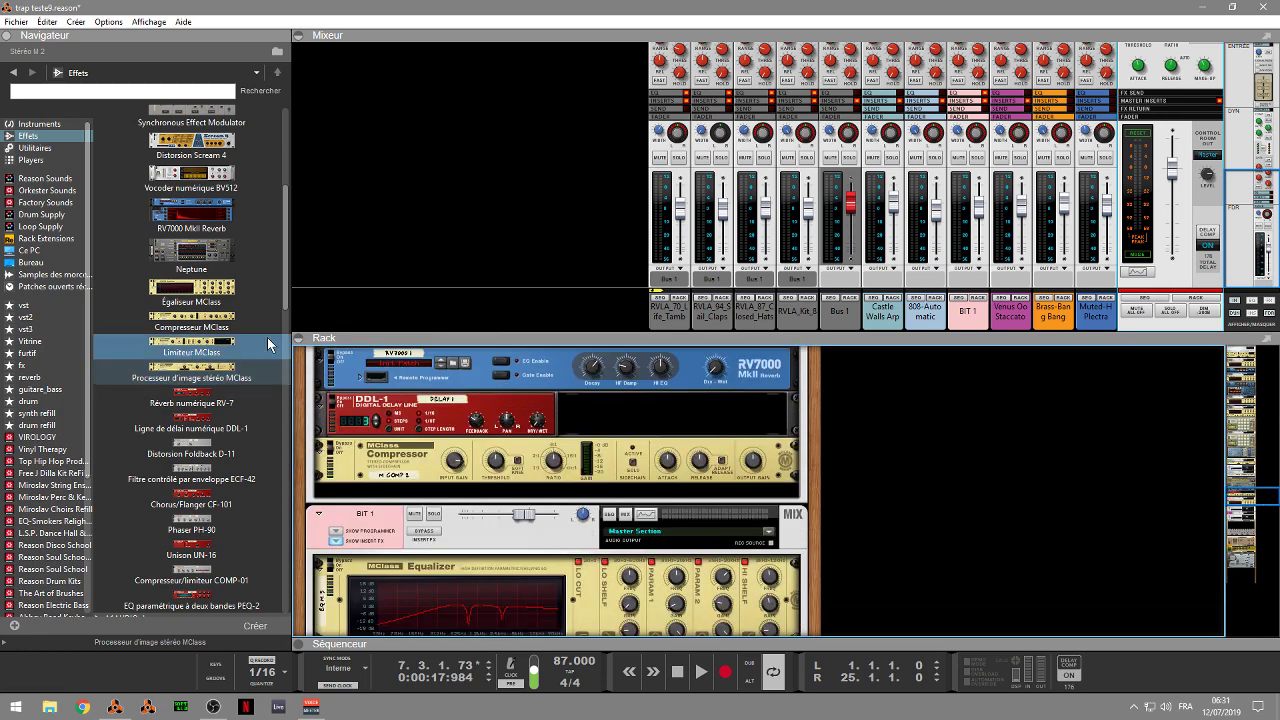
pyautogui.click(237, 381)
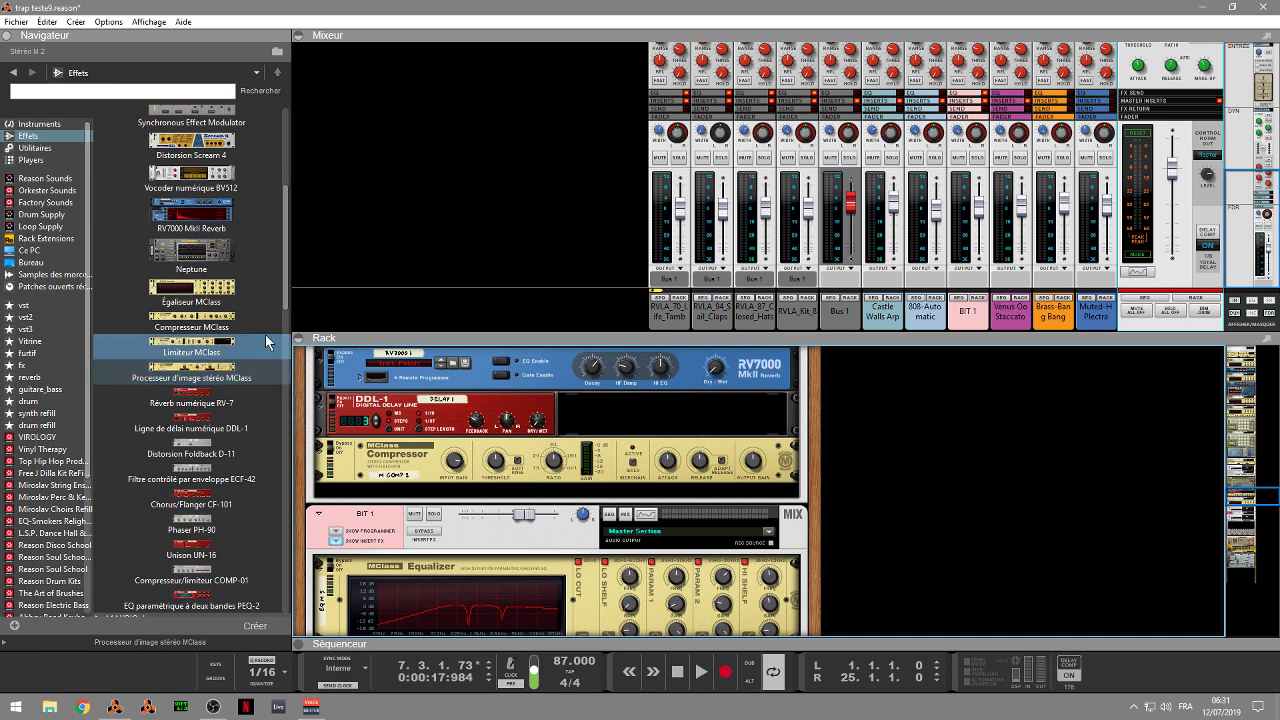